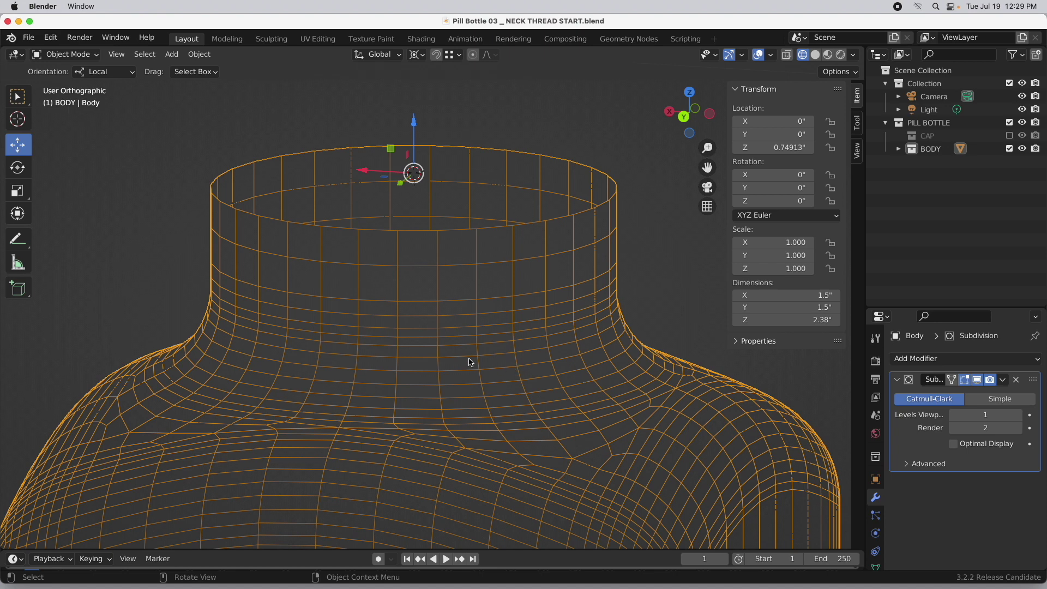
- Turn off Use Limit Surface in the body's Subdivision modifier and set its viewport level to 0
{"action": "left_click", "coordinate": [907, 464]}
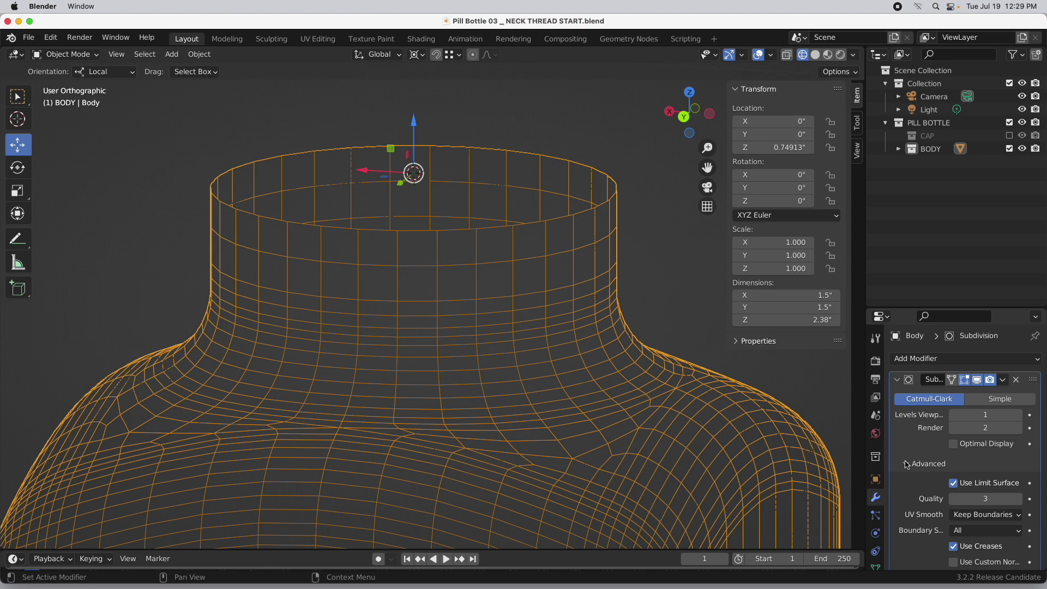
{"action": "left_click", "coordinate": [952, 483]}
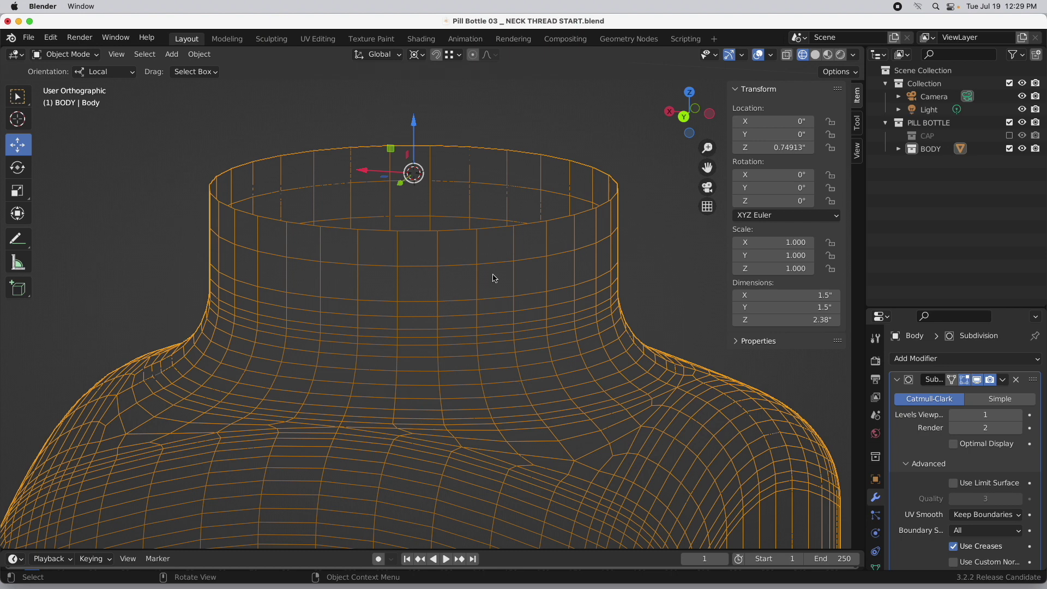
{"action": "left_click", "coordinate": [684, 118]}
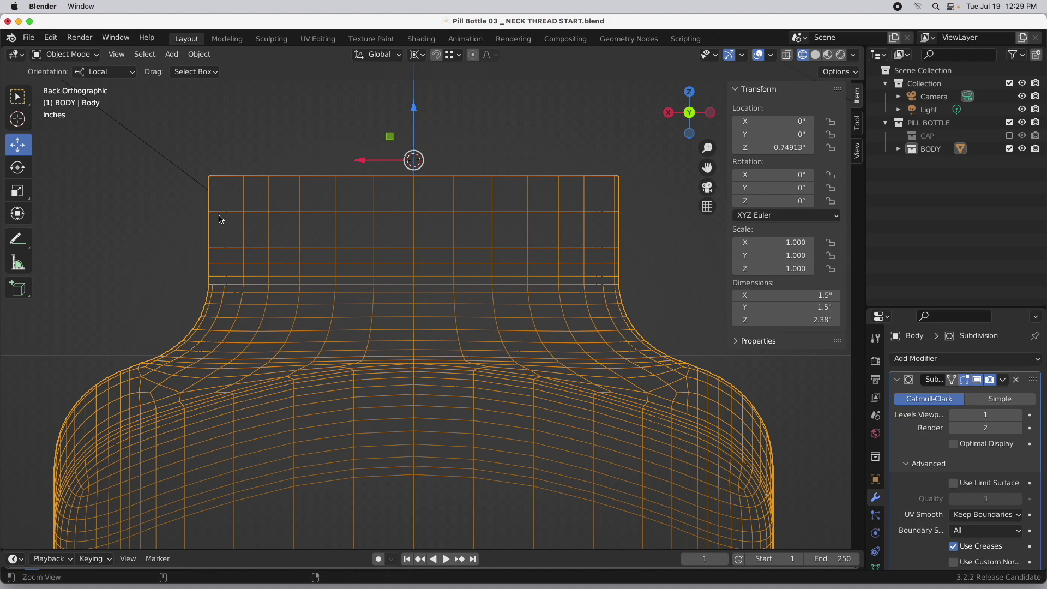
{"action": "scroll", "coordinate": [217, 217], "scroll_direction": "up", "scroll_amount": 2}
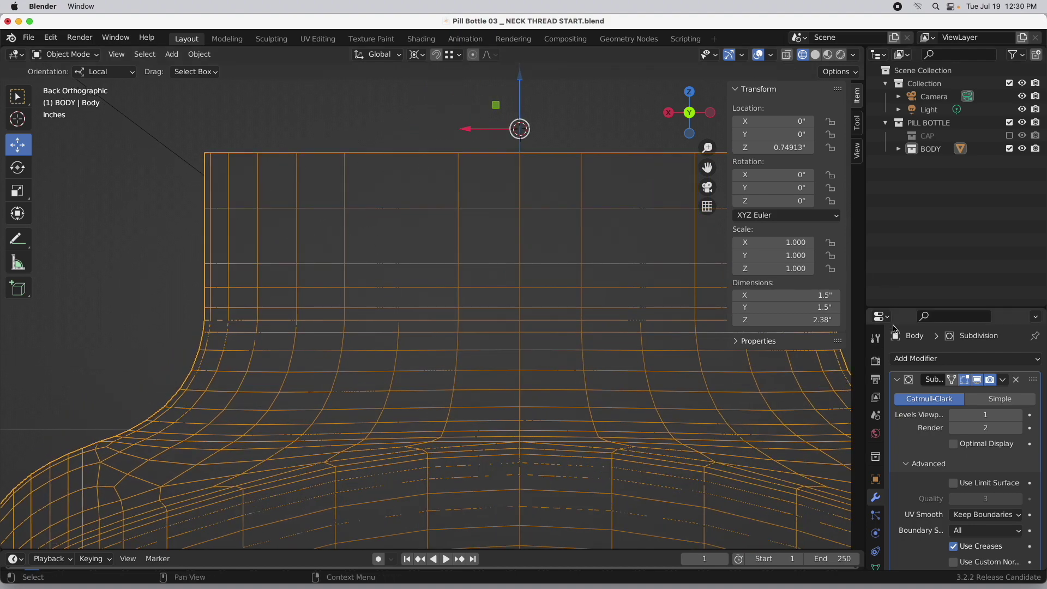
{"action": "left_click", "coordinate": [985, 416]}
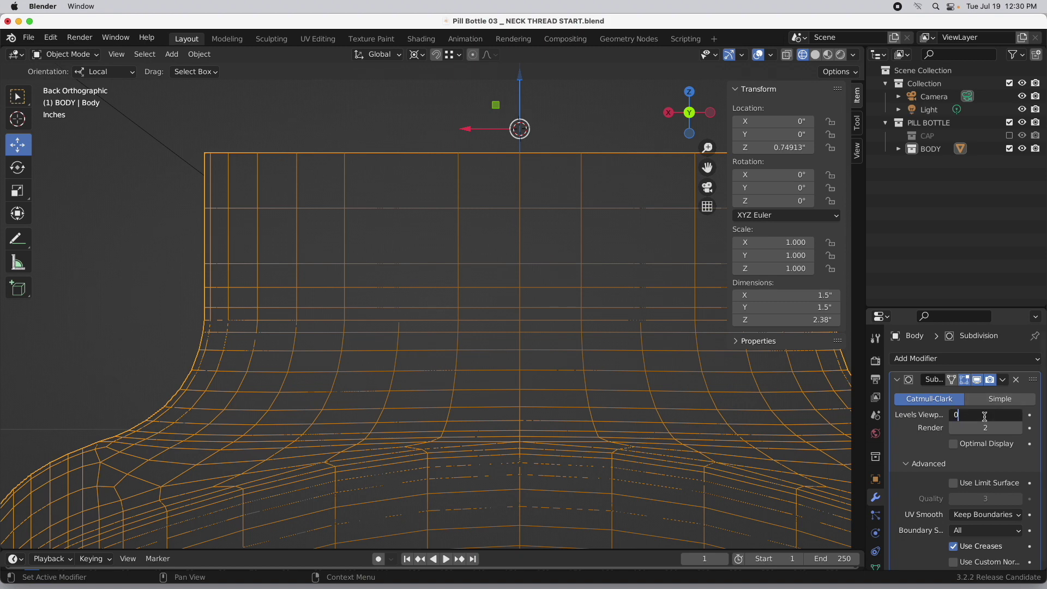
{"action": "type", "text": "0"}
{"action": "key", "text": "Return"}
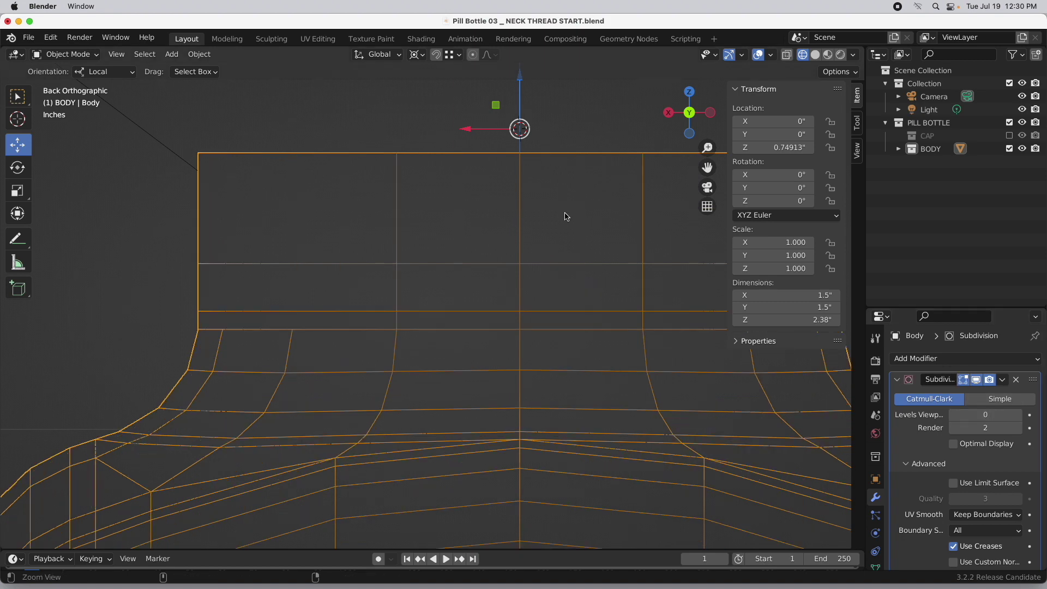
- Copy the Body object and paste the duplicate into the BODY collection
{"action": "scroll", "coordinate": [563, 218], "scroll_direction": "down", "scroll_amount": 3}
{"action": "scroll", "coordinate": [512, 241], "scroll_direction": "right", "scroll_amount": 4, "text": "ctrl"}
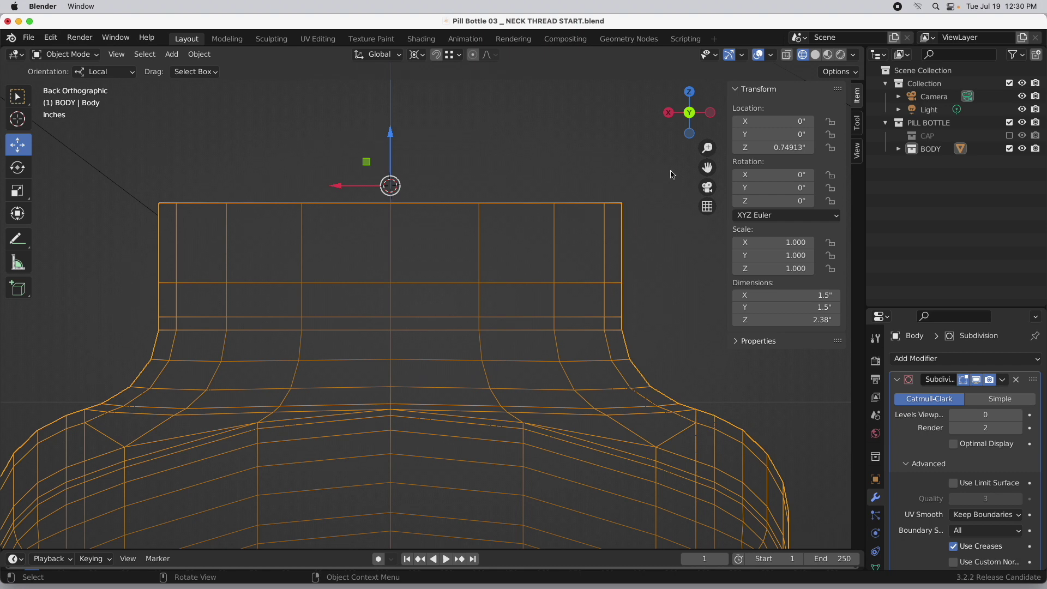
{"action": "left_click", "coordinate": [898, 149]}
{"action": "left_click", "coordinate": [930, 162]}
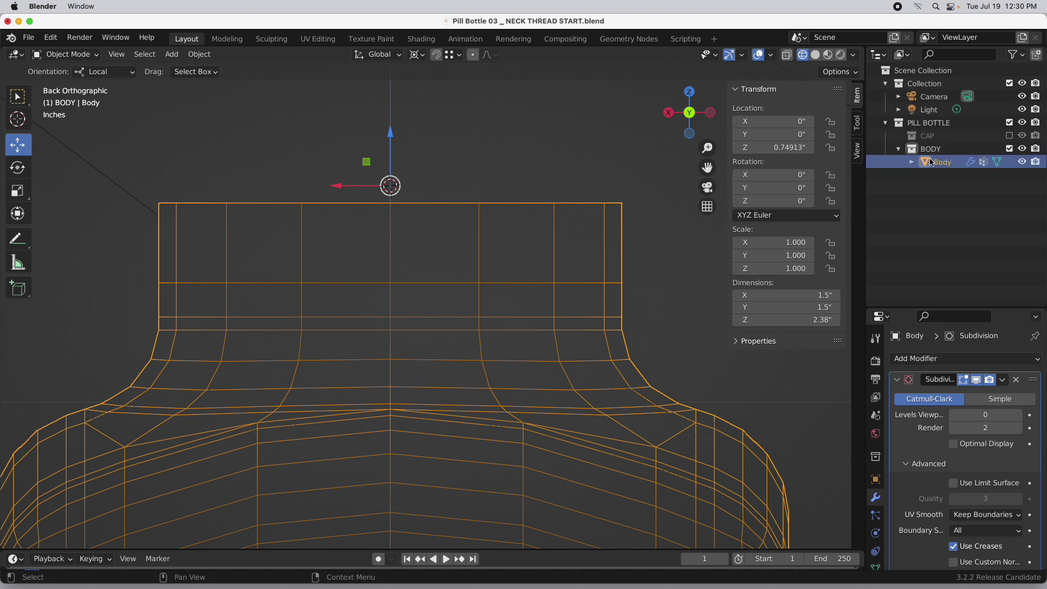
{"action": "key", "text": "ctrl+c"}
{"action": "left_click", "coordinate": [930, 149]}
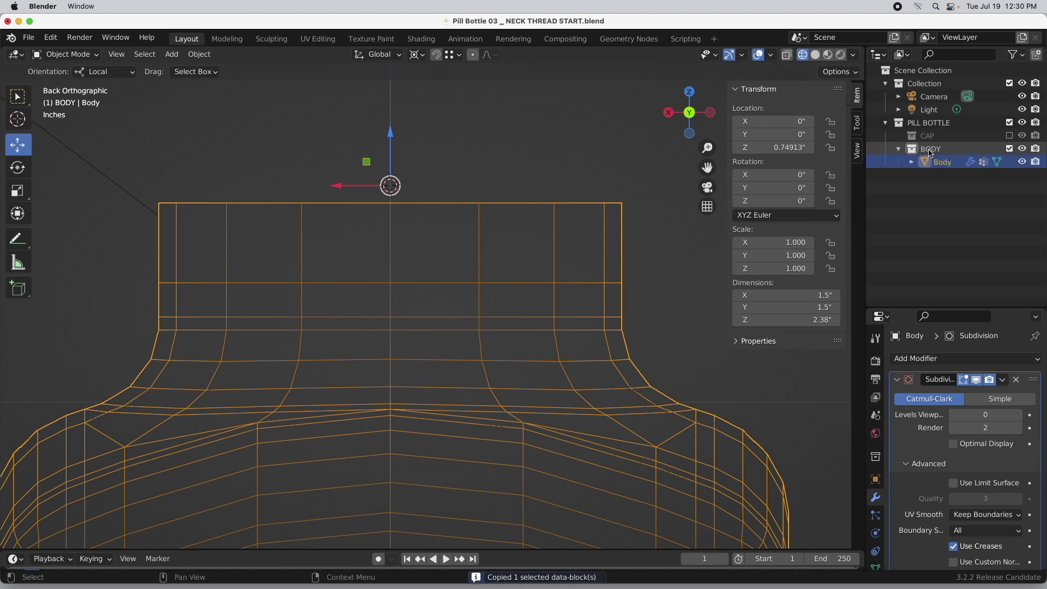
{"action": "right_click", "coordinate": [930, 151]}
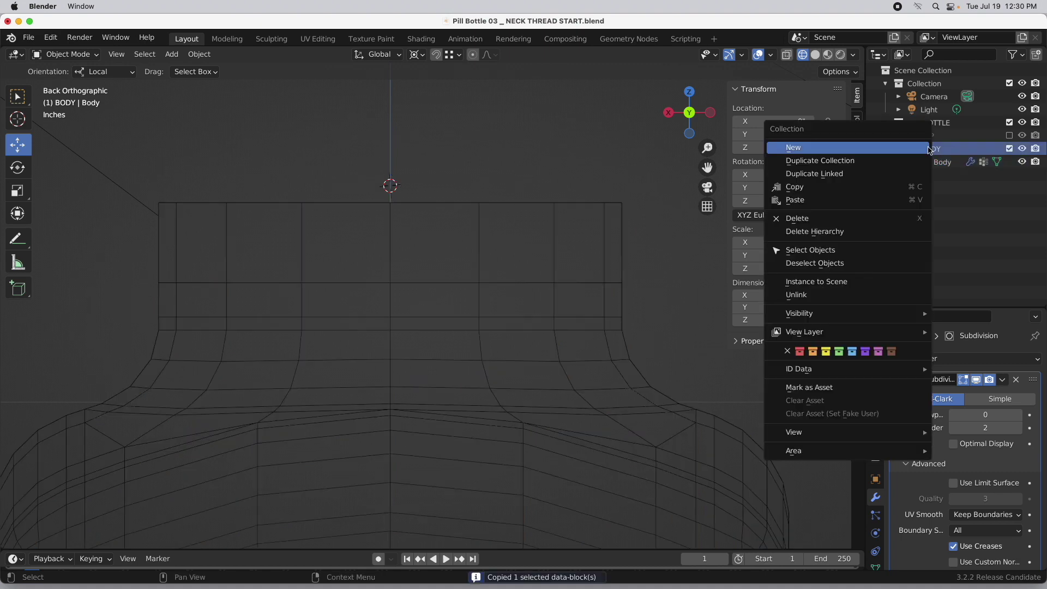
{"action": "left_click", "coordinate": [919, 201]}
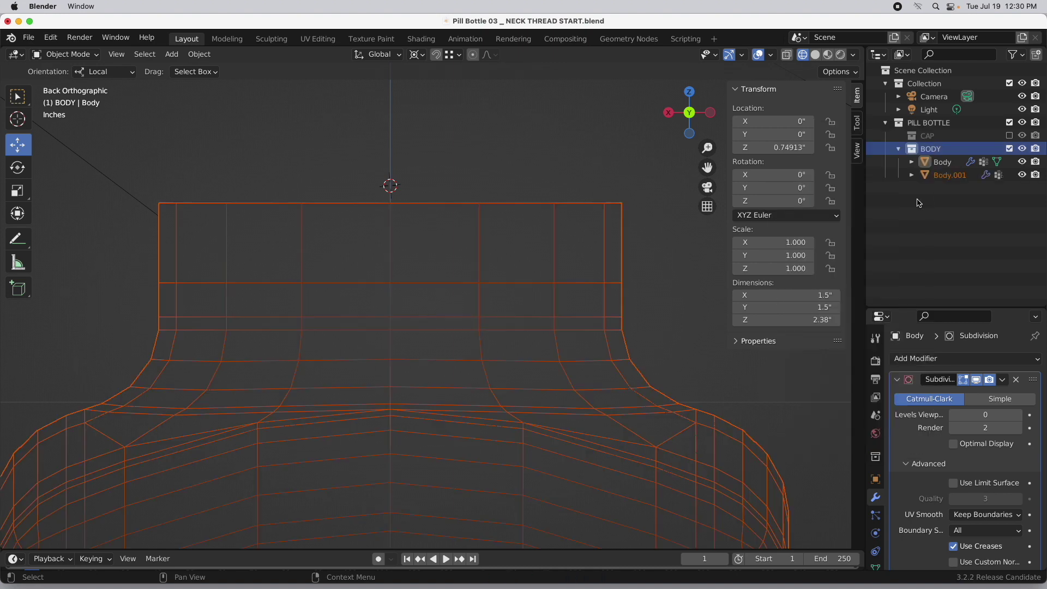
- Rename the duplicated body object to Neck and hide the original Body object
{"action": "double_click", "coordinate": [938, 175]}
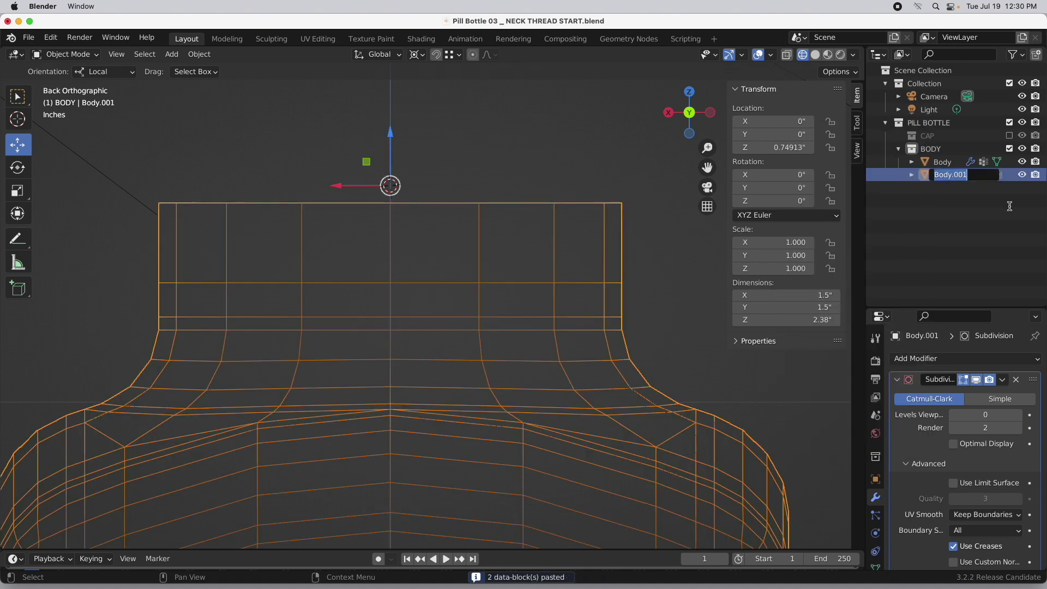
{"action": "type", "text": "Neck"}
{"action": "key", "text": "Return"}
{"action": "left_click", "coordinate": [1023, 161]}
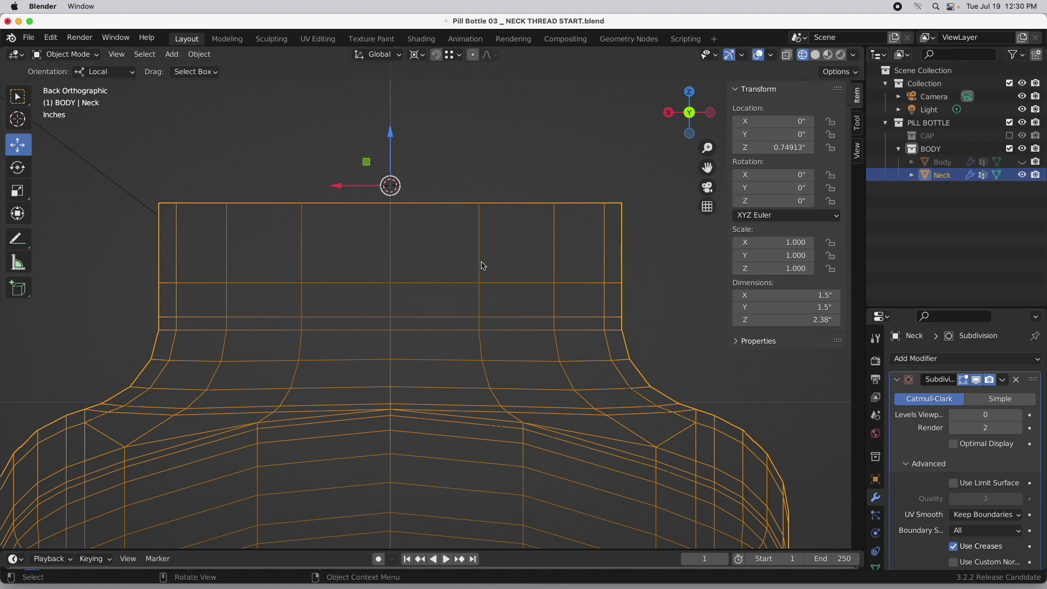
- Delete all faces of the Neck object except the uppermost ring of faces around the opening
{"action": "key", "text": "Tab"}
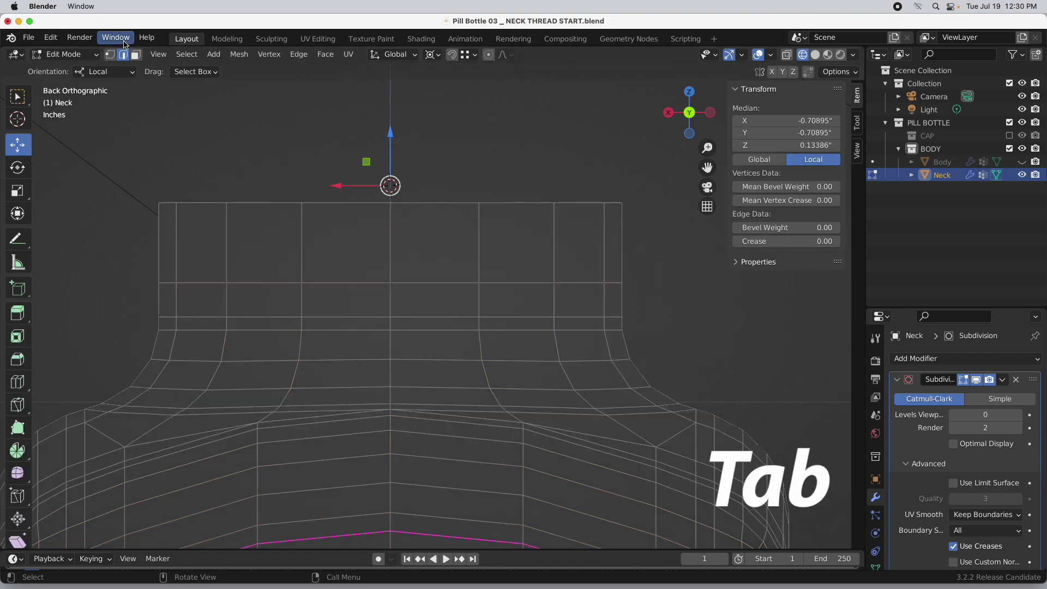
{"action": "left_click", "coordinate": [137, 56]}
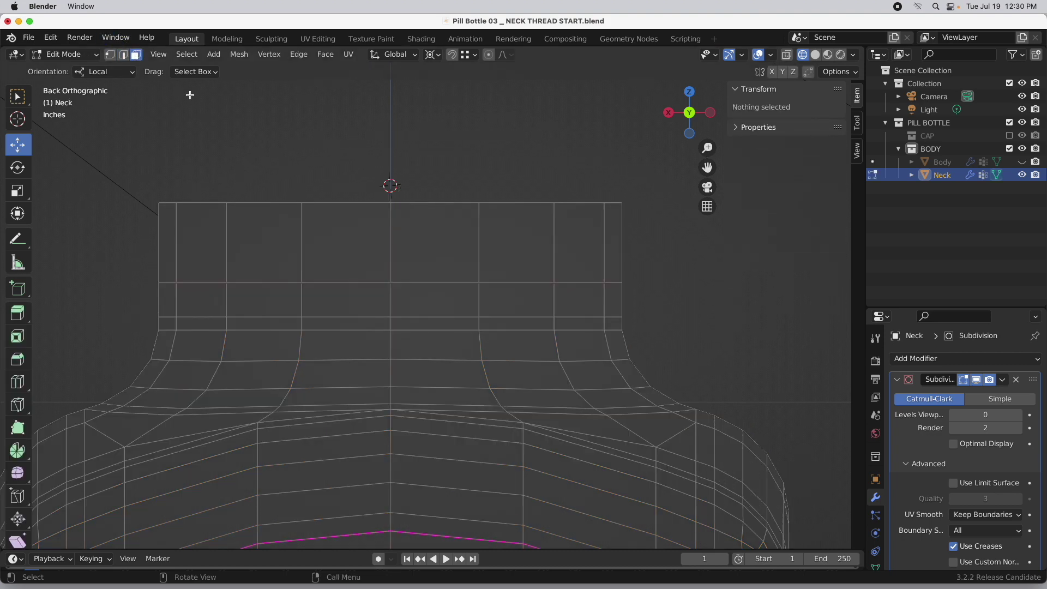
{"action": "left_click", "coordinate": [303, 244], "text": "alt"}
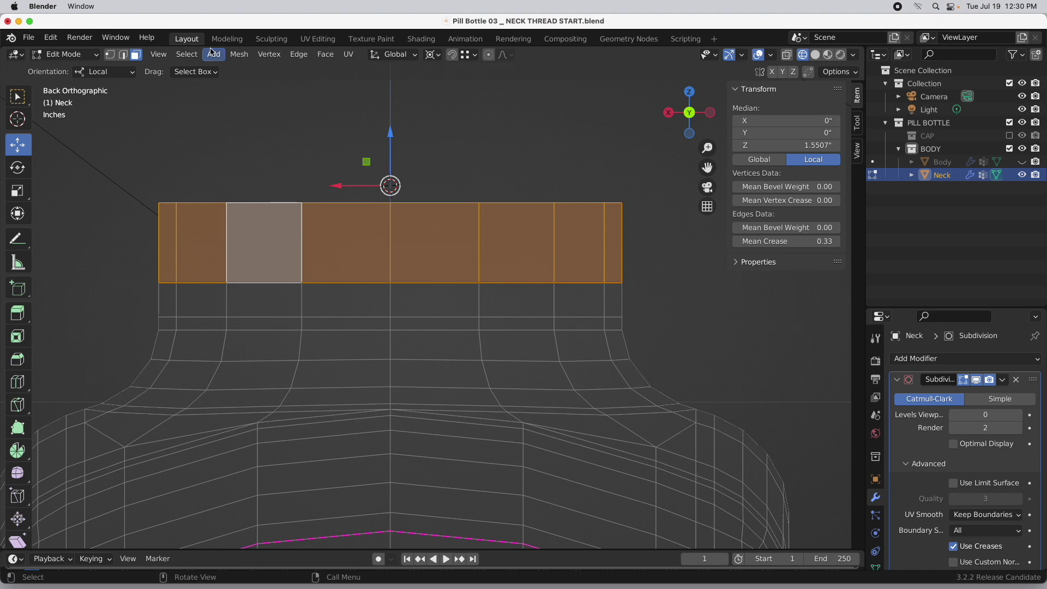
{"action": "left_click", "coordinate": [187, 55]}
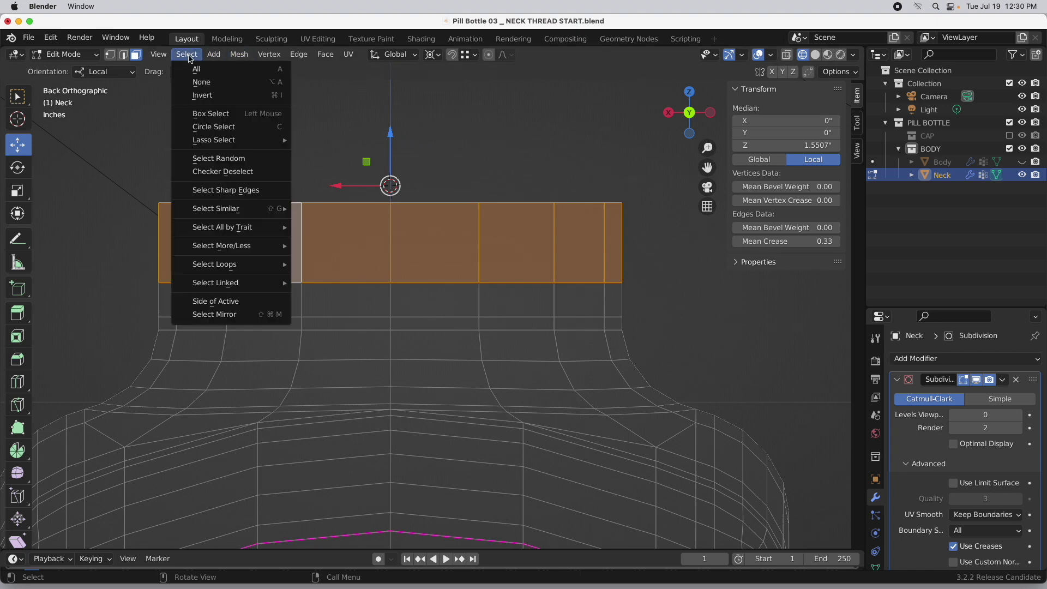
{"action": "left_click", "coordinate": [206, 96]}
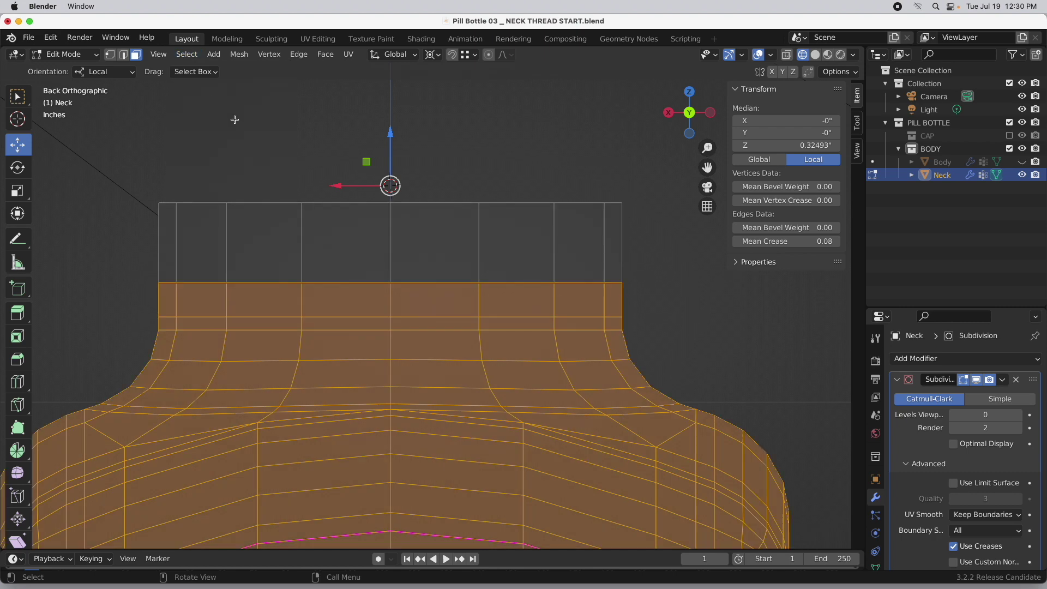
{"action": "right_click", "coordinate": [367, 292]}
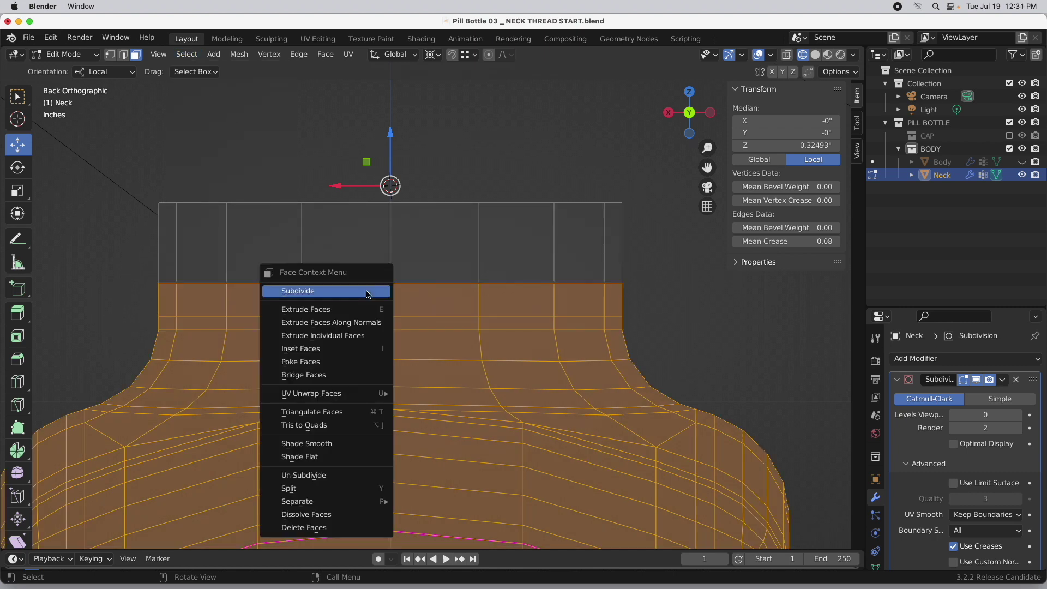
{"action": "left_click", "coordinate": [379, 529]}
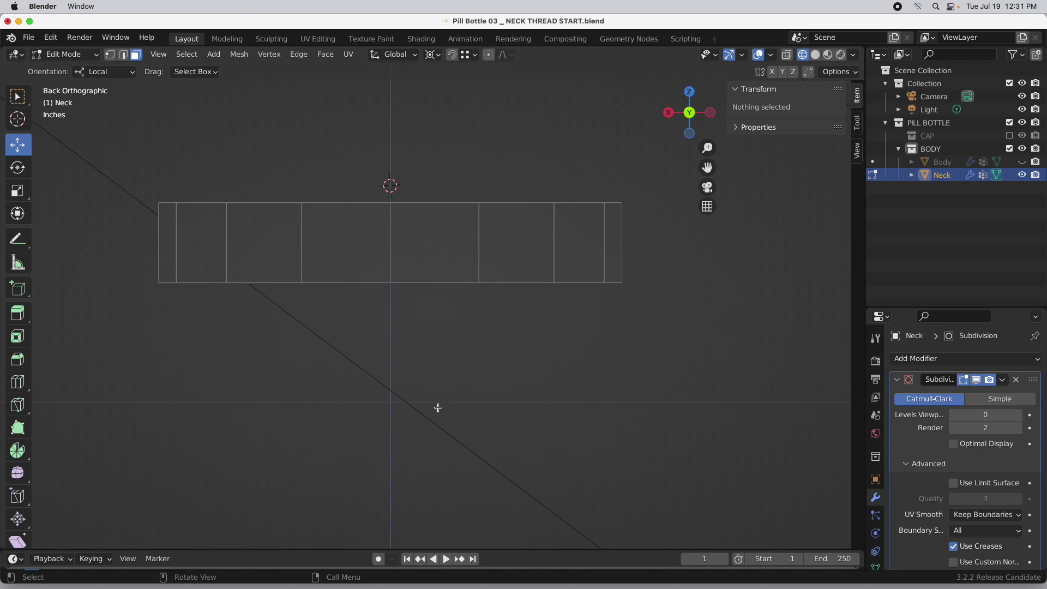
{"action": "key", "text": "Tab"}
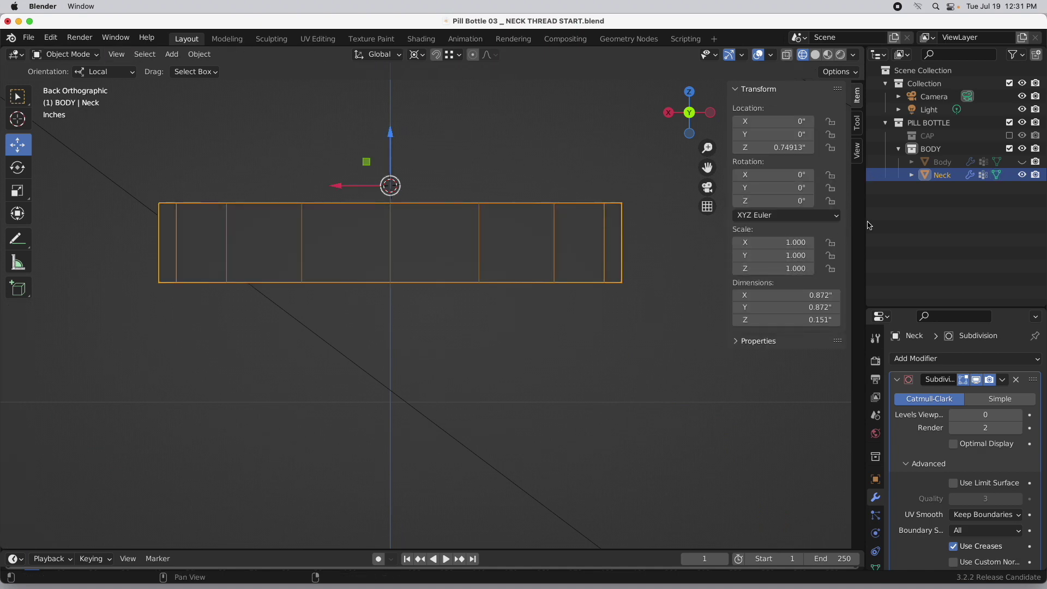
- Raise the Neck ring's upper vertices about 0.087" along Z, temporarily showing the CAP collection as a height reference
{"action": "left_click", "coordinate": [1009, 136]}
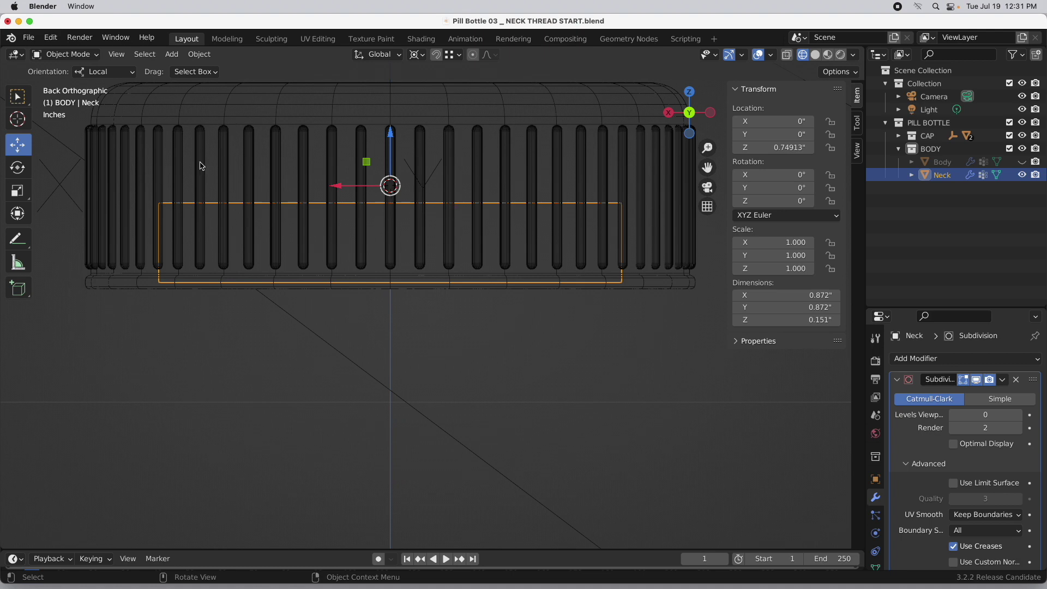
{"action": "key", "text": "Tab"}
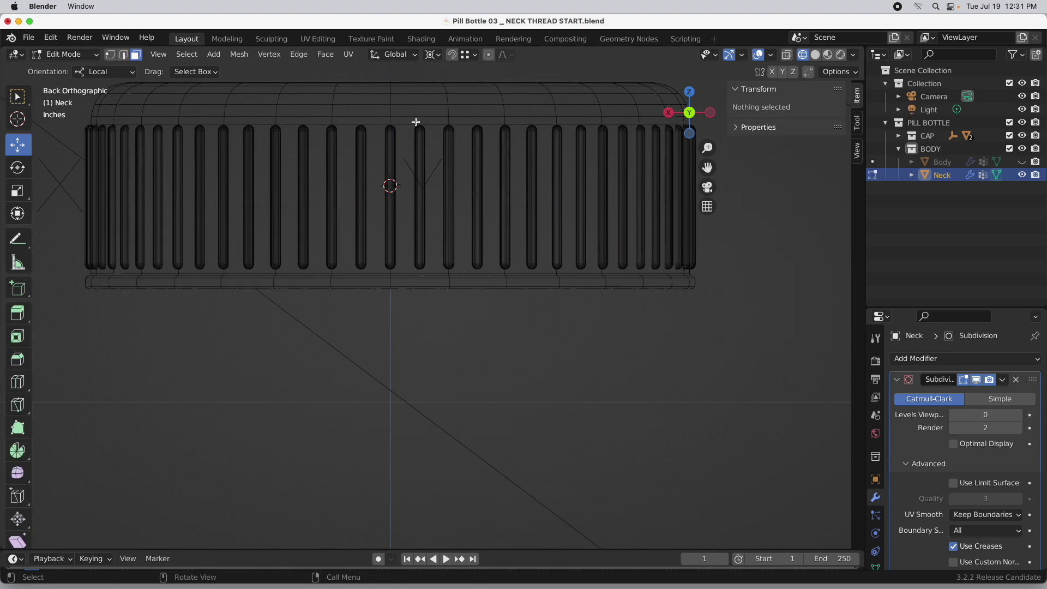
{"action": "left_click", "coordinate": [786, 55]}
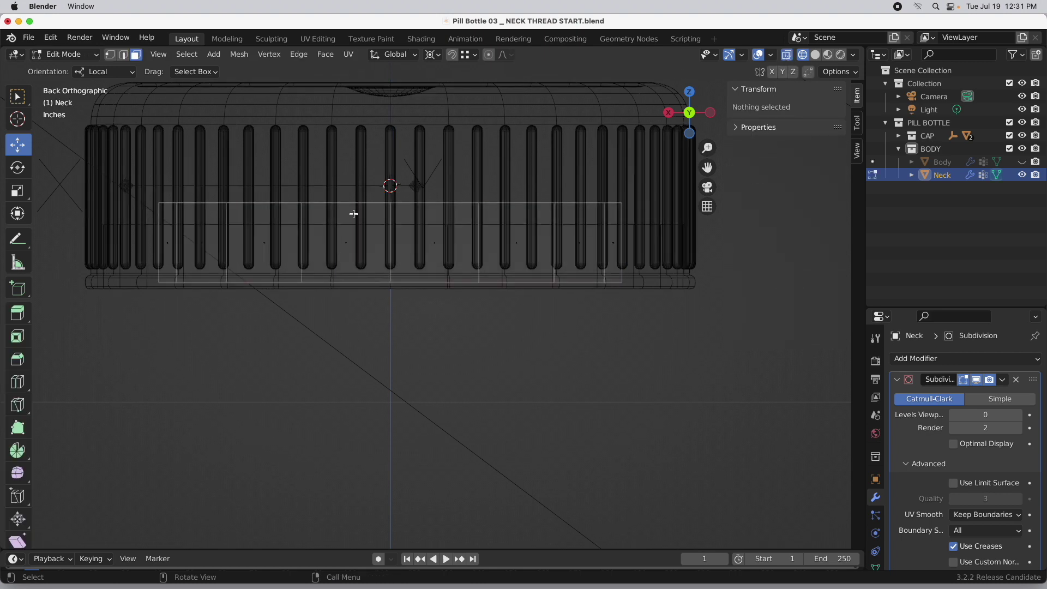
{"action": "left_click", "coordinate": [110, 54]}
{"action": "left_click_drag", "start_coordinate": [108, 163], "coordinate": [668, 231]}
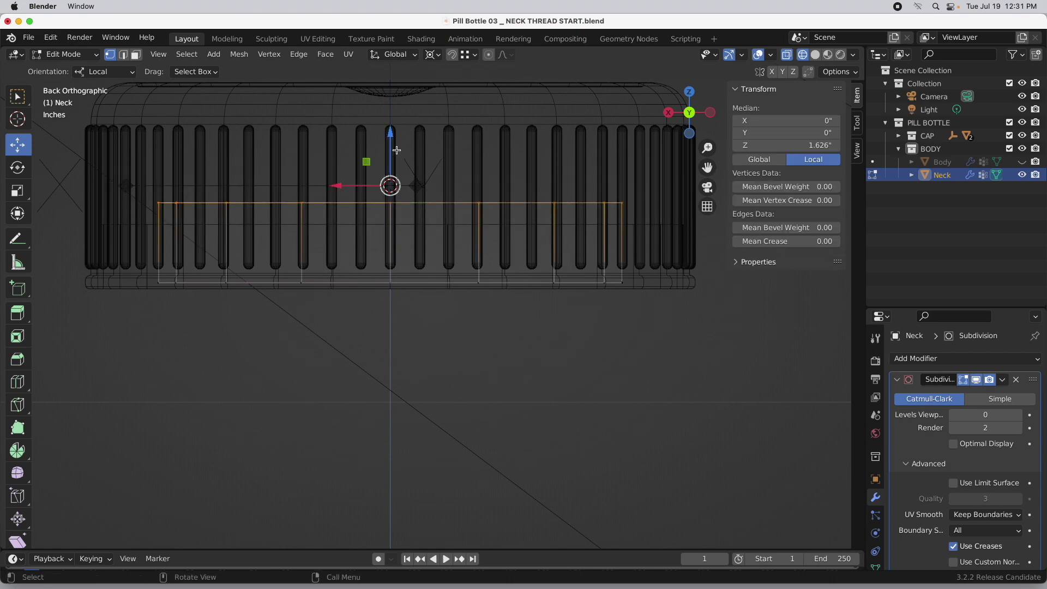
{"action": "left_click_drag", "start_coordinate": [390, 135], "coordinate": [391, 89]}
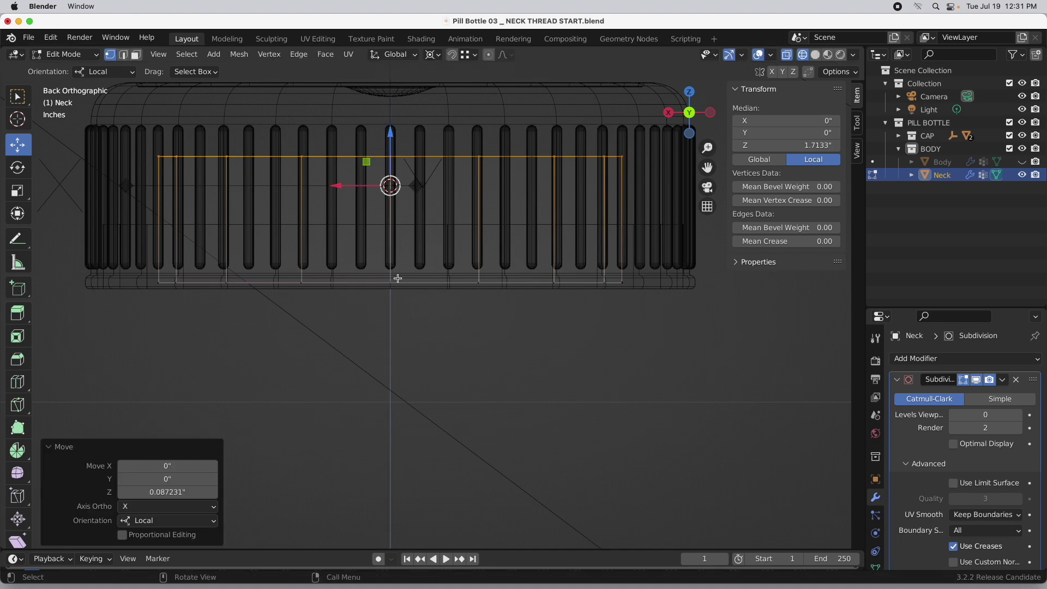
{"action": "key", "text": "Tab"}
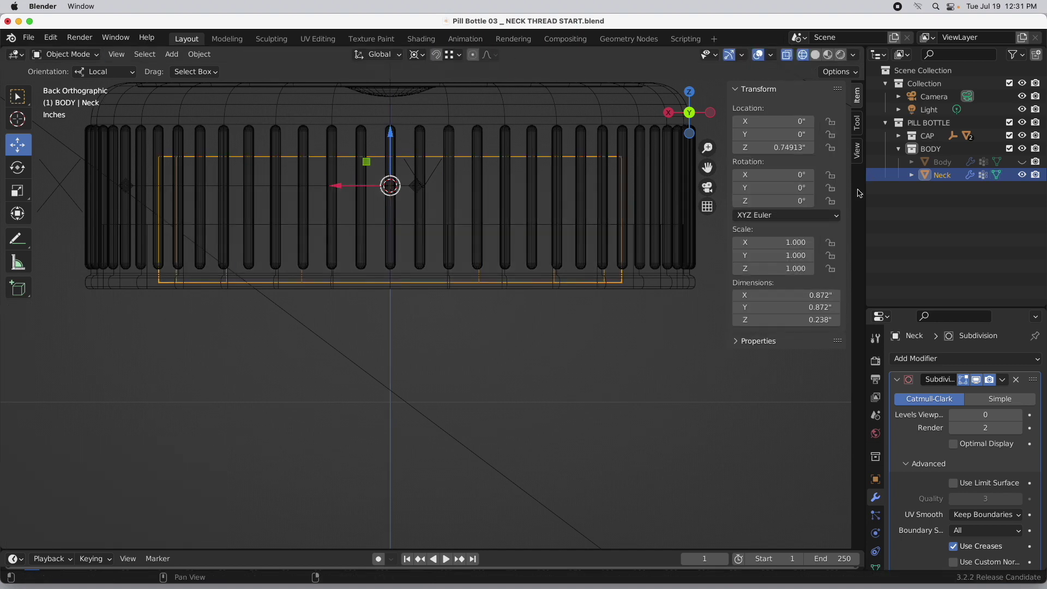
{"action": "left_click", "coordinate": [1010, 137]}
- Set the Neck ring's origin to its geometry and snap the 3D cursor to the selected ring
{"action": "middle_click_drag", "start_coordinate": [384, 278], "coordinate": [480, 409]}
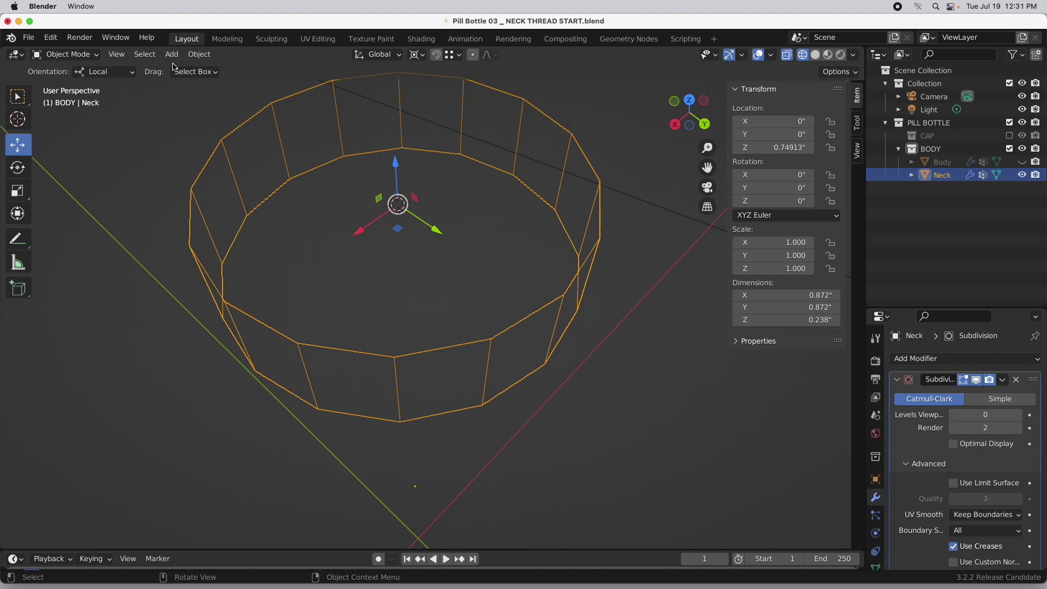
{"action": "left_click", "coordinate": [202, 54]}
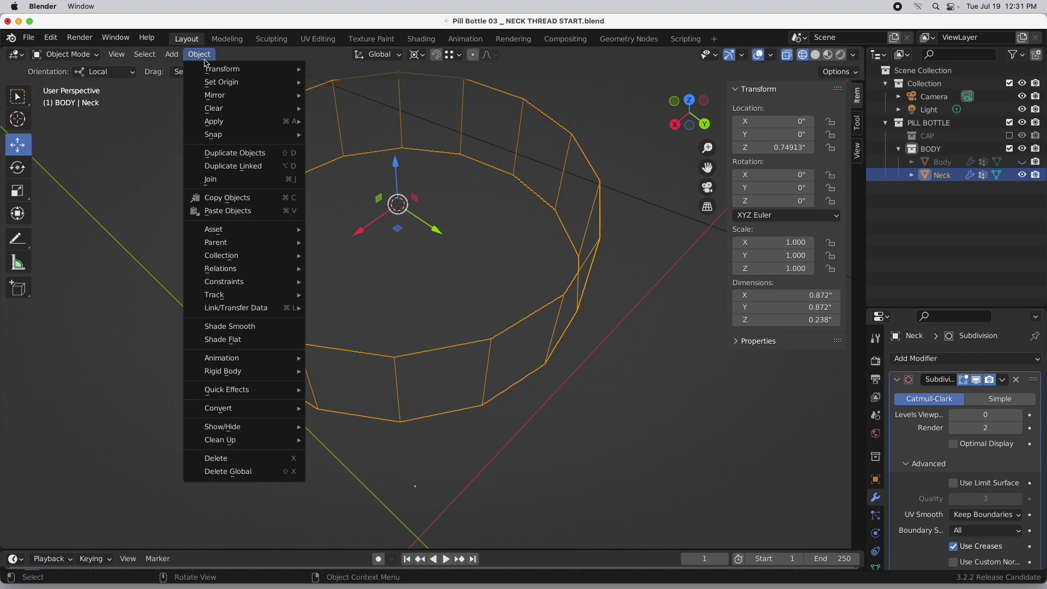
{"action": "mouse_move", "coordinate": [215, 83]}
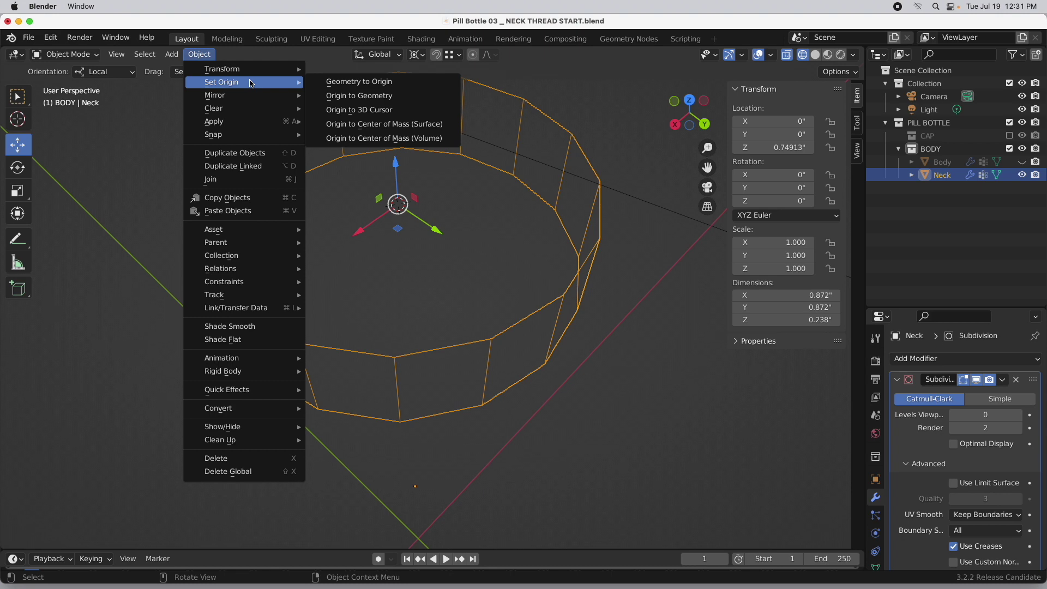
{"action": "left_click", "coordinate": [351, 97]}
{"action": "middle_click_drag", "start_coordinate": [497, 311], "coordinate": [437, 255]}
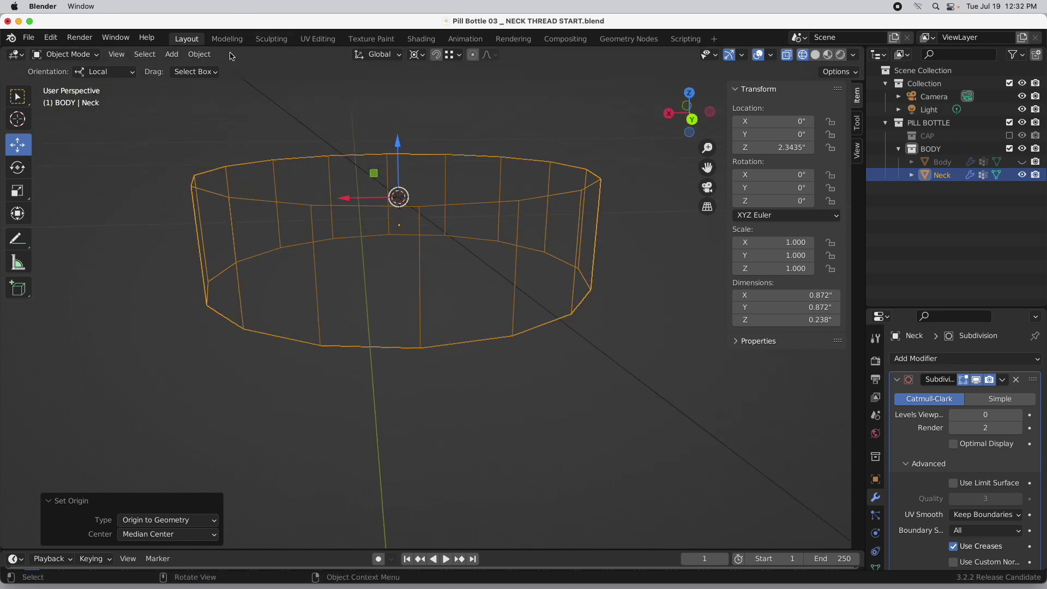
{"action": "key", "text": "shift+s"}
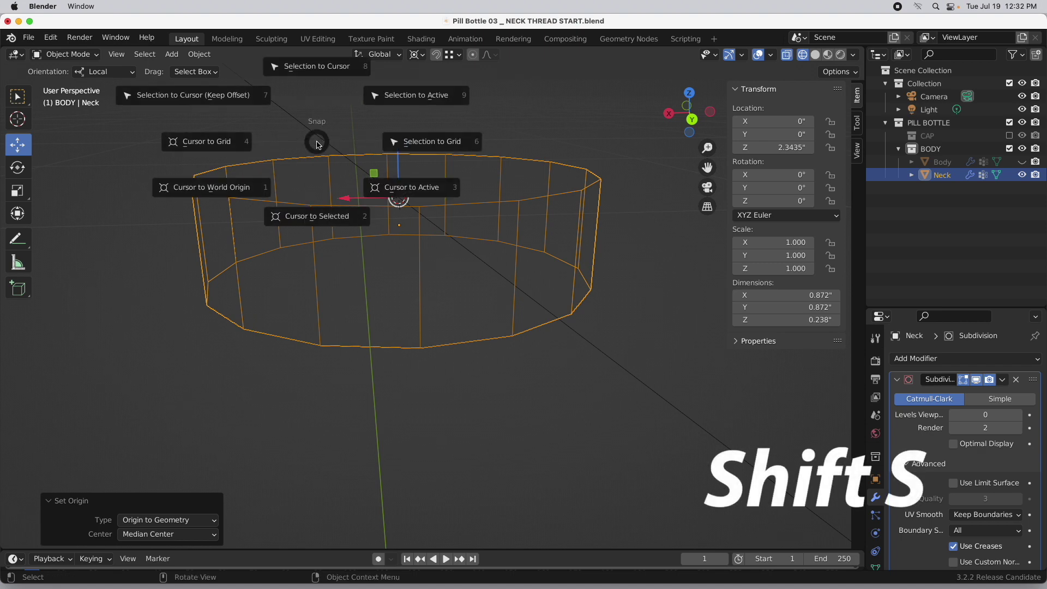
{"action": "left_click", "coordinate": [325, 214]}
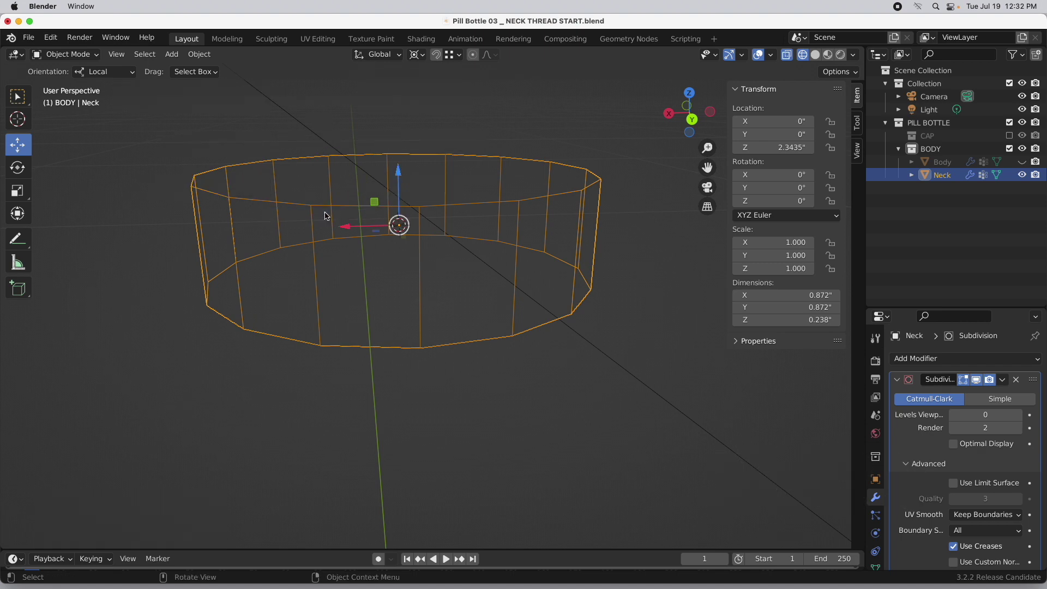
- Set the Neck's Subdivision modifier to viewport level 2, trying level 1 first
{"action": "middle_click_drag", "start_coordinate": [430, 275], "coordinate": [467, 283]}
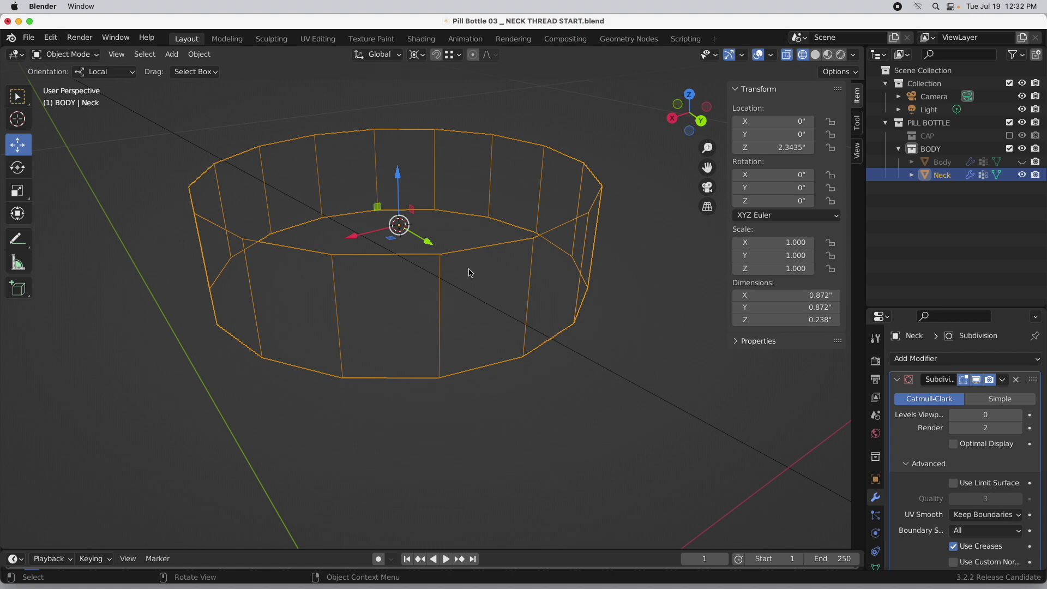
{"action": "key", "text": "Tab"}
{"action": "mouse_move", "coordinate": [468, 271]}
{"action": "middle_mouse_down"}
{"action": "mouse_move", "coordinate": [441, 249]}
{"action": "mouse_move", "coordinate": [462, 262]}
{"action": "middle_mouse_up"}
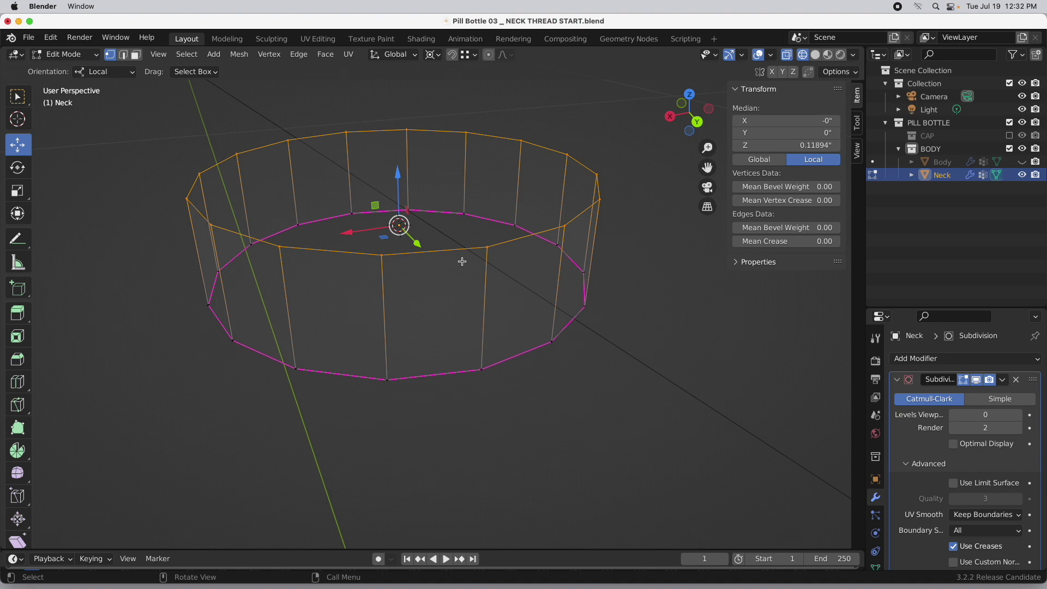
{"action": "left_click", "coordinate": [986, 415]}
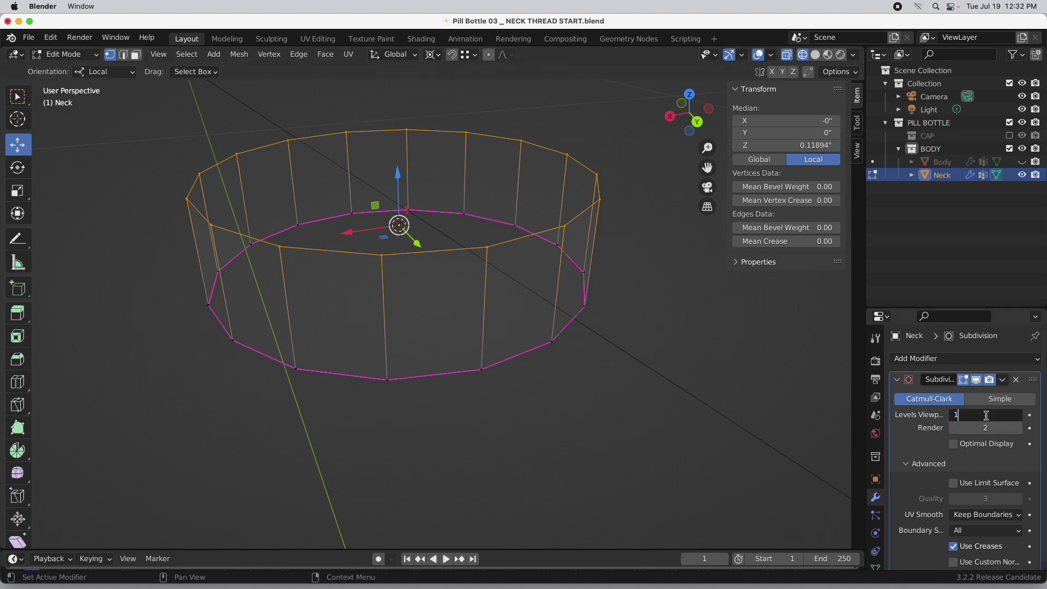
{"action": "key", "text": "Return"}
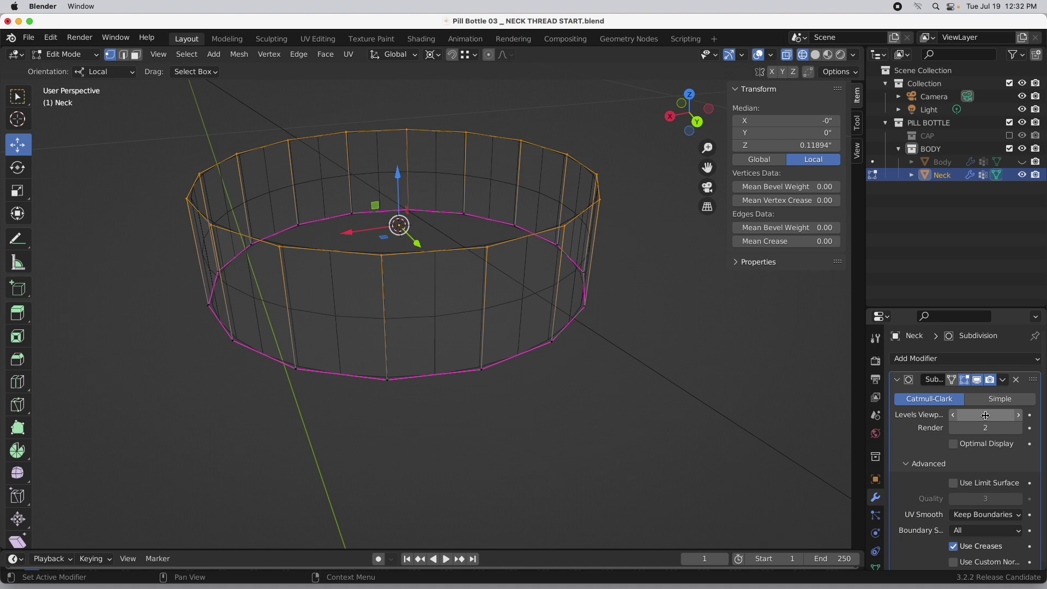
{"action": "left_click", "coordinate": [987, 415]}
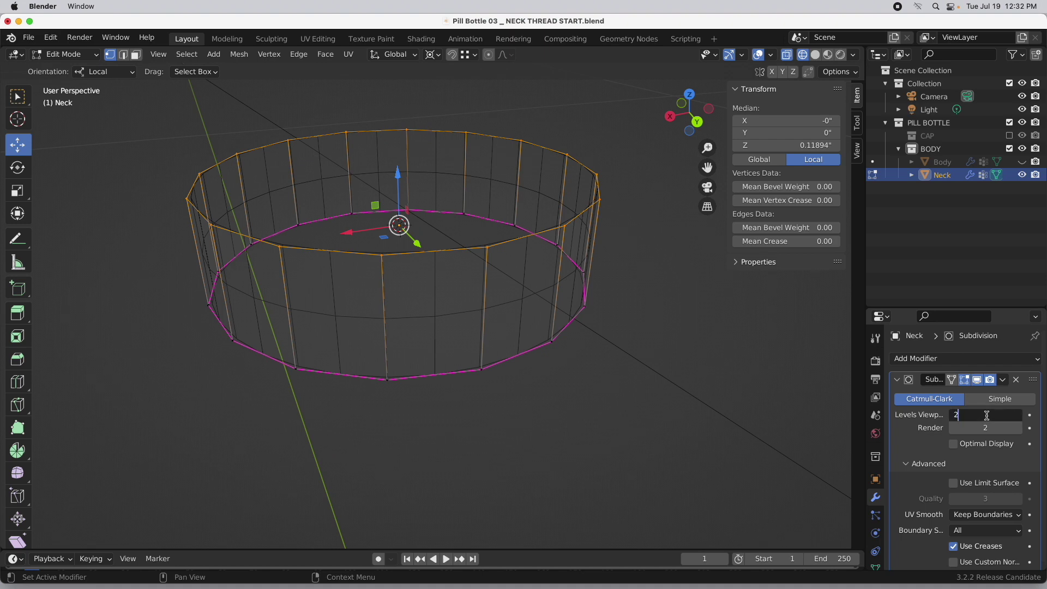
{"action": "key", "text": "Return"}
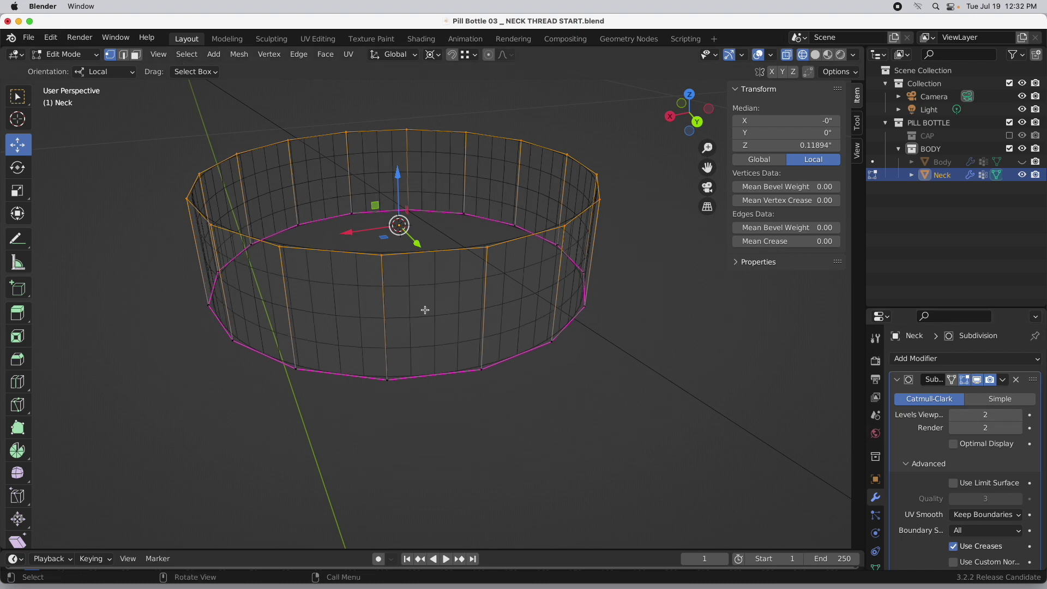
- Apply the Neck's Subdivision modifier in Object Mode and return to editing its mesh
{"action": "key", "text": "Tab"}
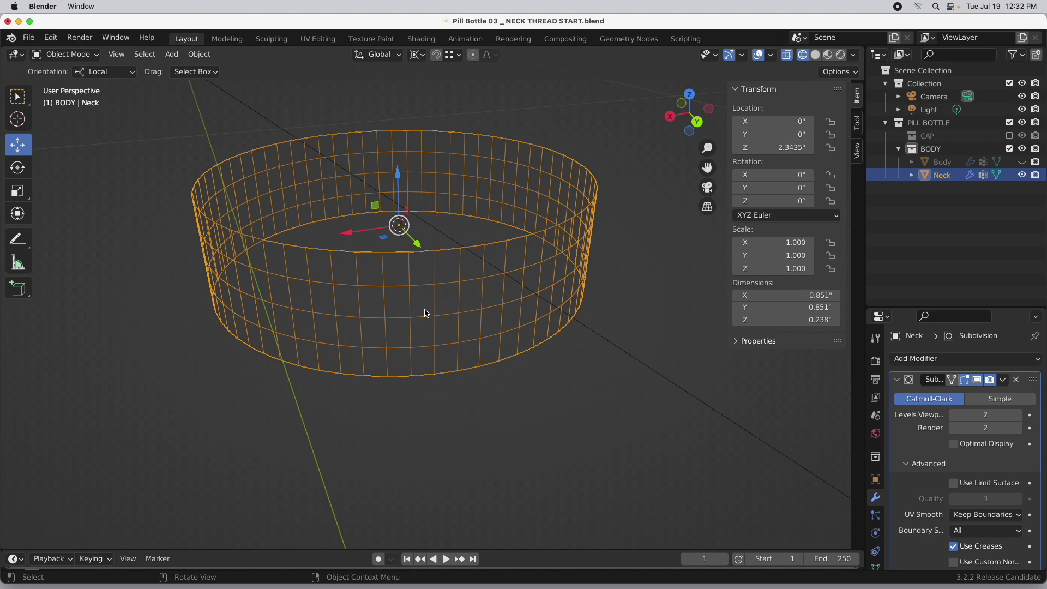
{"action": "left_click", "coordinate": [1003, 380]}
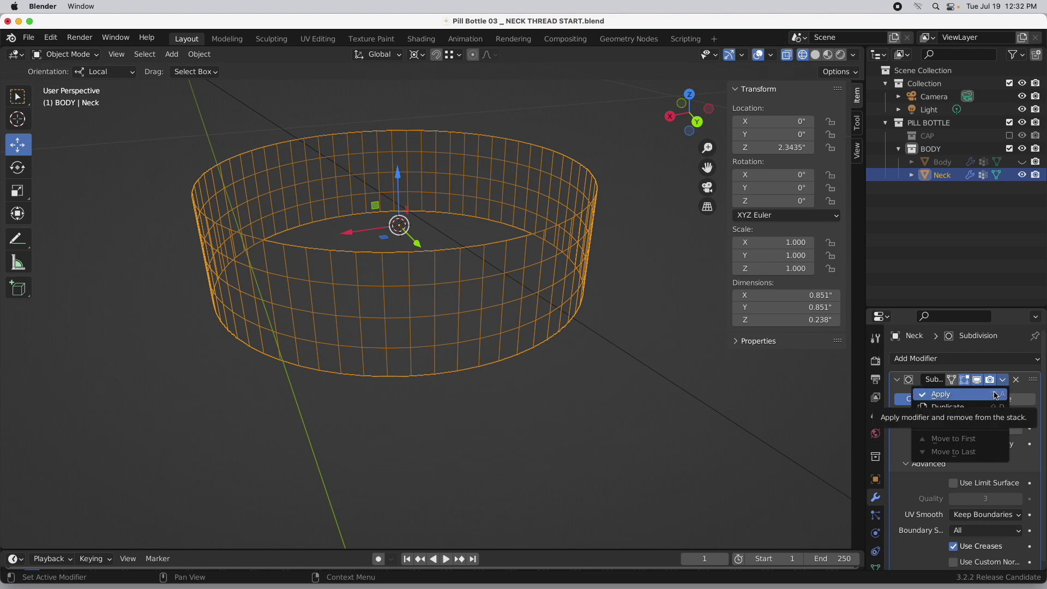
{"action": "left_click", "coordinate": [995, 393]}
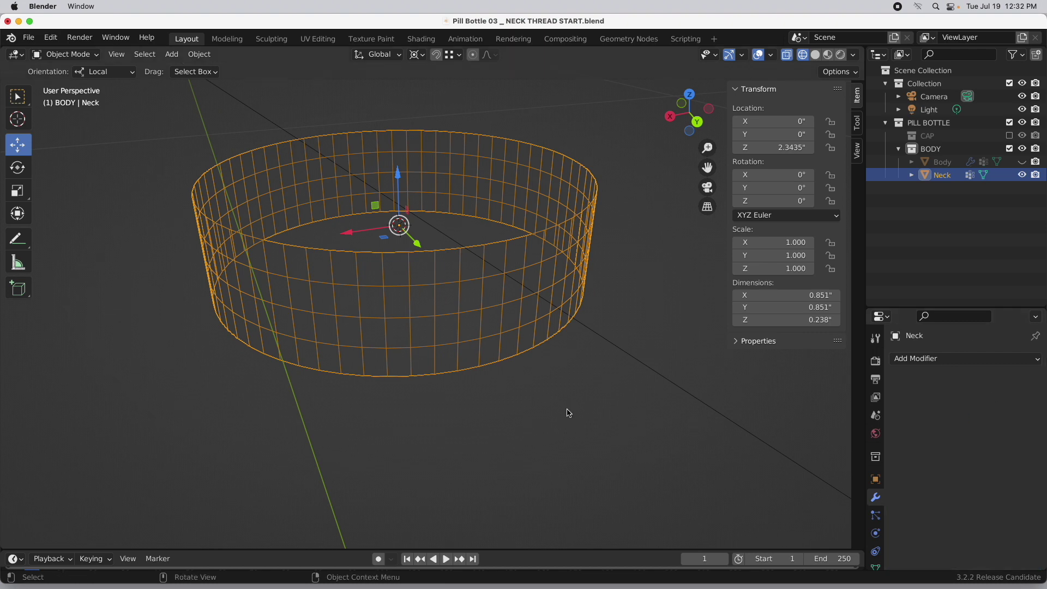
{"action": "key", "text": "Tab"}
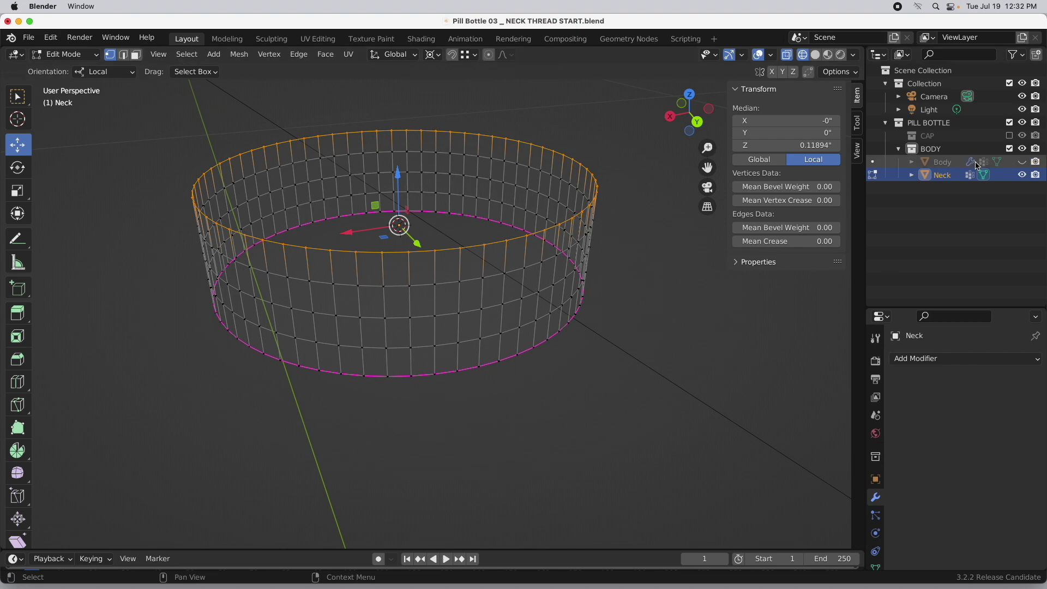
- Show the Body object and examine how the Neck ring fits over it in solid and wireframe shading
{"action": "left_click", "coordinate": [1022, 161]}
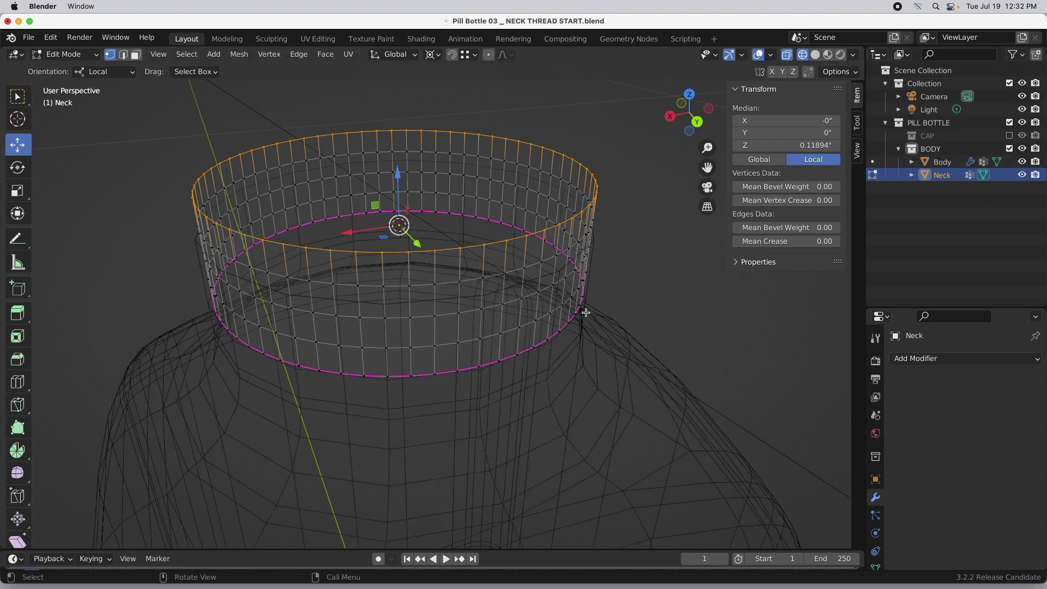
{"action": "left_click", "coordinate": [815, 55]}
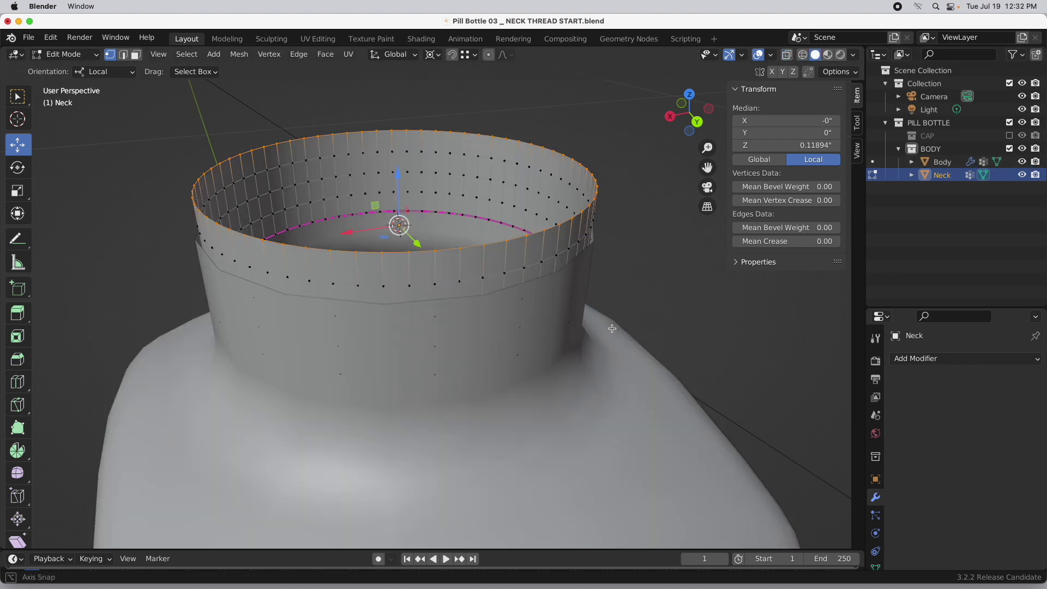
{"action": "middle_click_drag", "start_coordinate": [605, 300], "coordinate": [545, 349]}
{"action": "key", "text": "shift+z"}
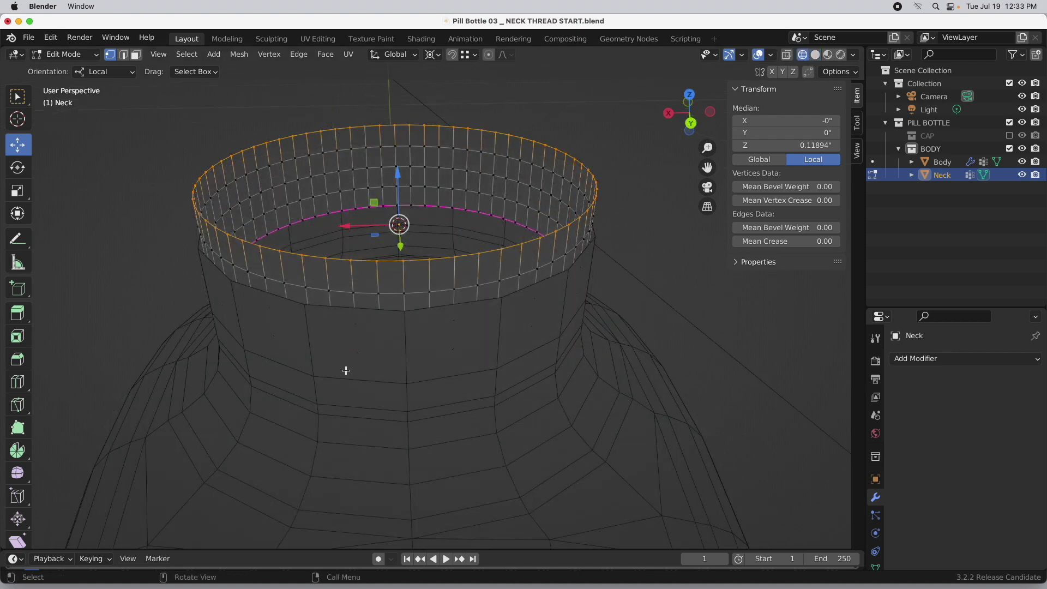
- Select the Body object in Object Mode and set its Subdivision viewport level to 2
{"action": "key", "text": "Tab"}
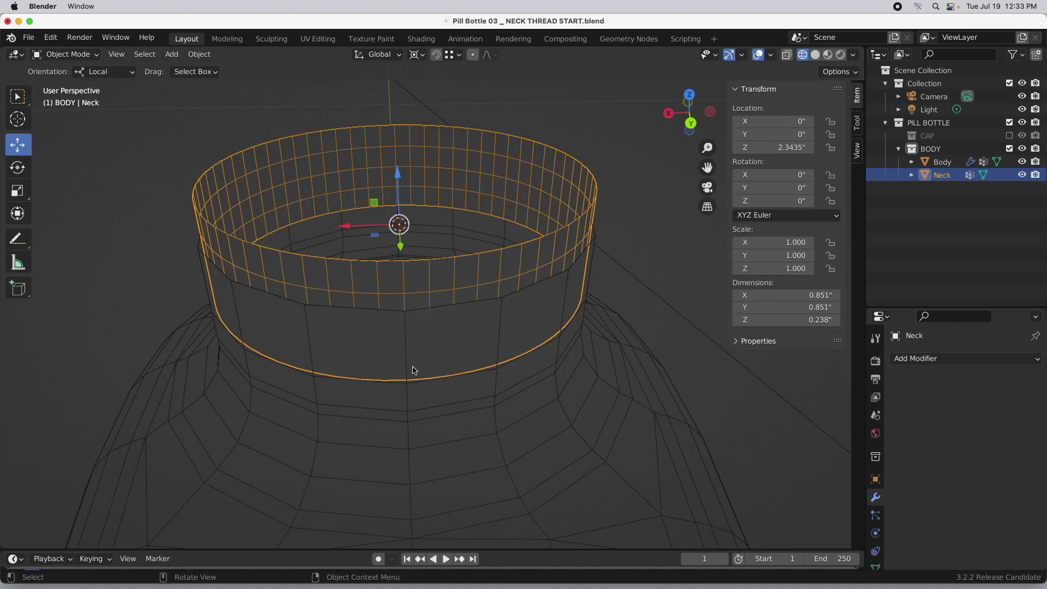
{"action": "left_click", "coordinate": [411, 421]}
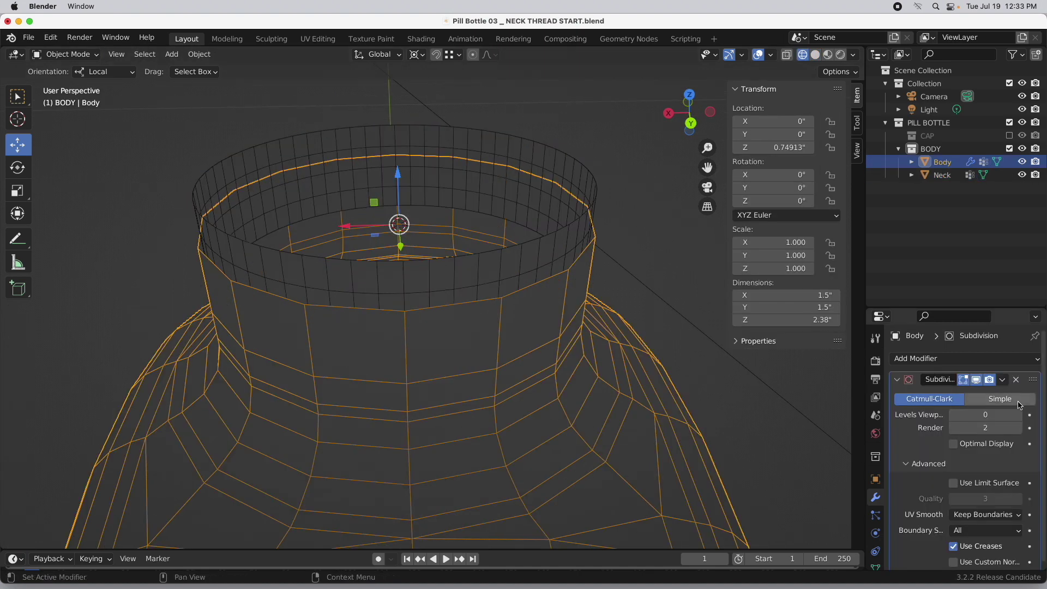
{"action": "left_click", "coordinate": [986, 416]}
{"action": "type", "text": "2"}
{"action": "key", "text": "Return"}
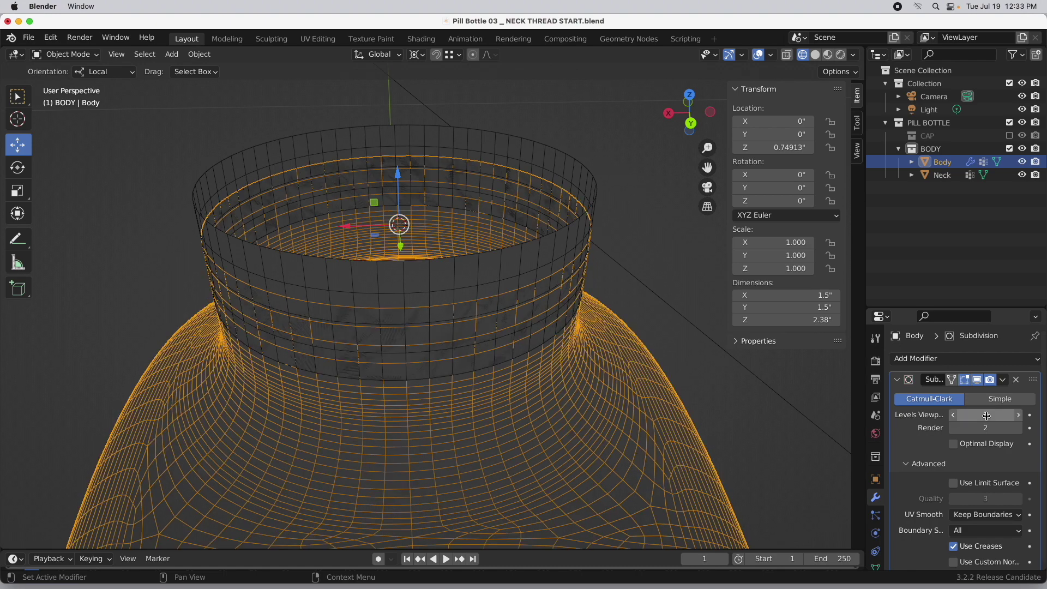
- Compare the Neck mesh with the subdivided Body, and hide the Body object
{"action": "left_click", "coordinate": [645, 322]}
{"action": "scroll", "coordinate": [644, 316], "scroll_direction": "down", "scroll_amount": 5}
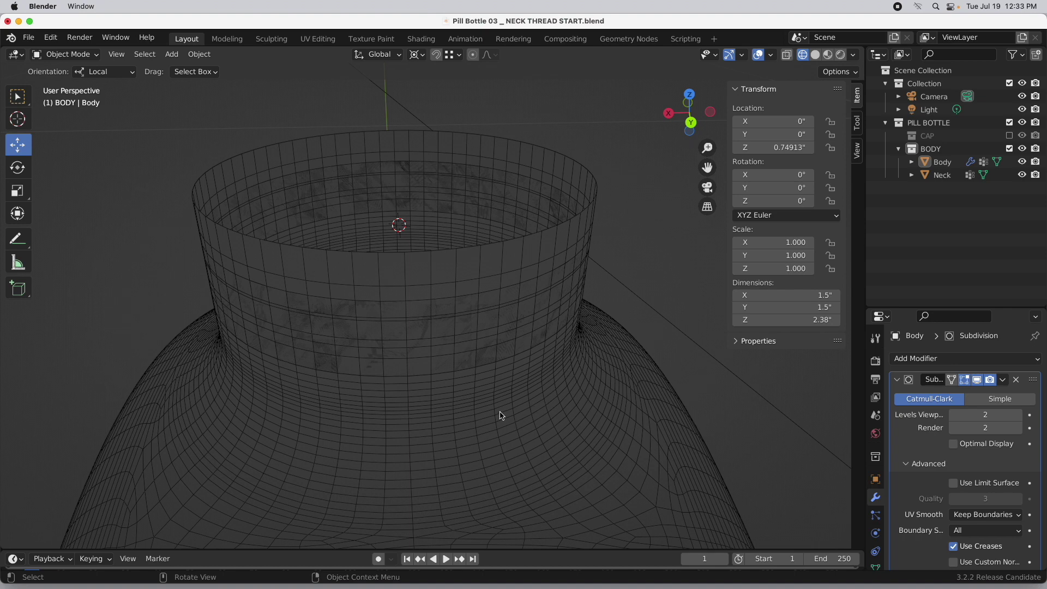
{"action": "left_click", "coordinate": [456, 257]}
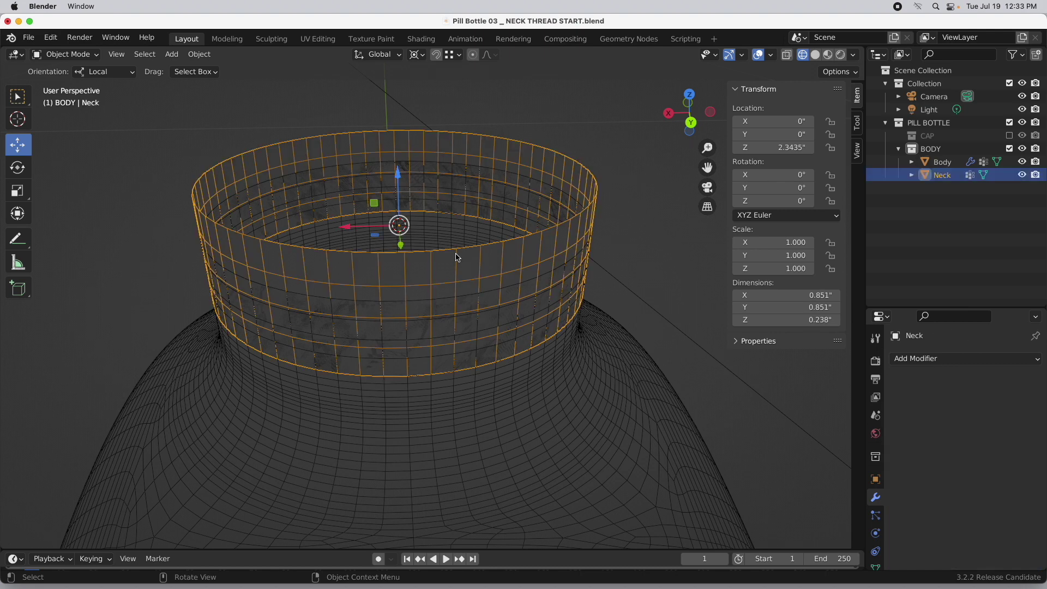
{"action": "left_click", "coordinate": [476, 404]}
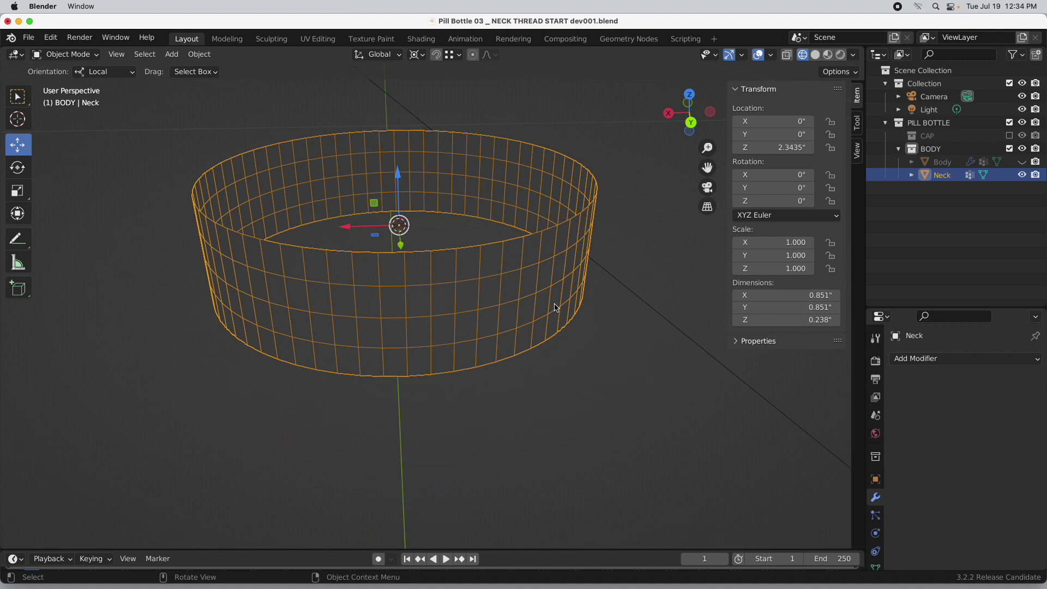
- Pull the back-centre vertex of the Neck's second row from the bottom outward about 0.024" along Y
{"action": "key", "text": "Tab"}
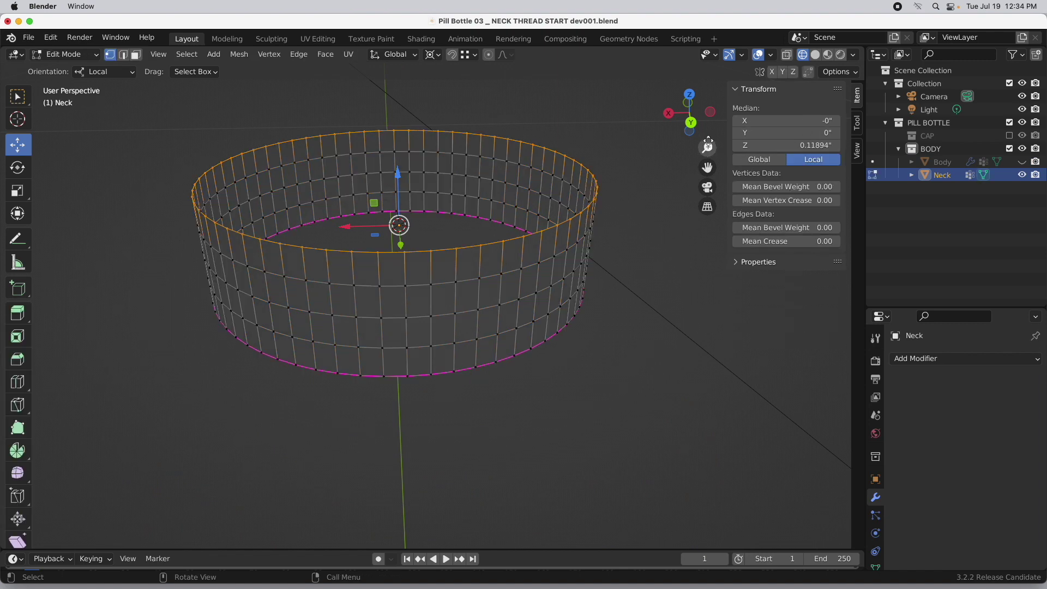
{"action": "left_click", "coordinate": [691, 122]}
{"action": "middle_click_drag", "start_coordinate": [457, 248], "coordinate": [404, 321], "text": "shift"}
{"action": "scroll", "coordinate": [407, 324], "scroll_direction": "up", "scroll_amount": 2}
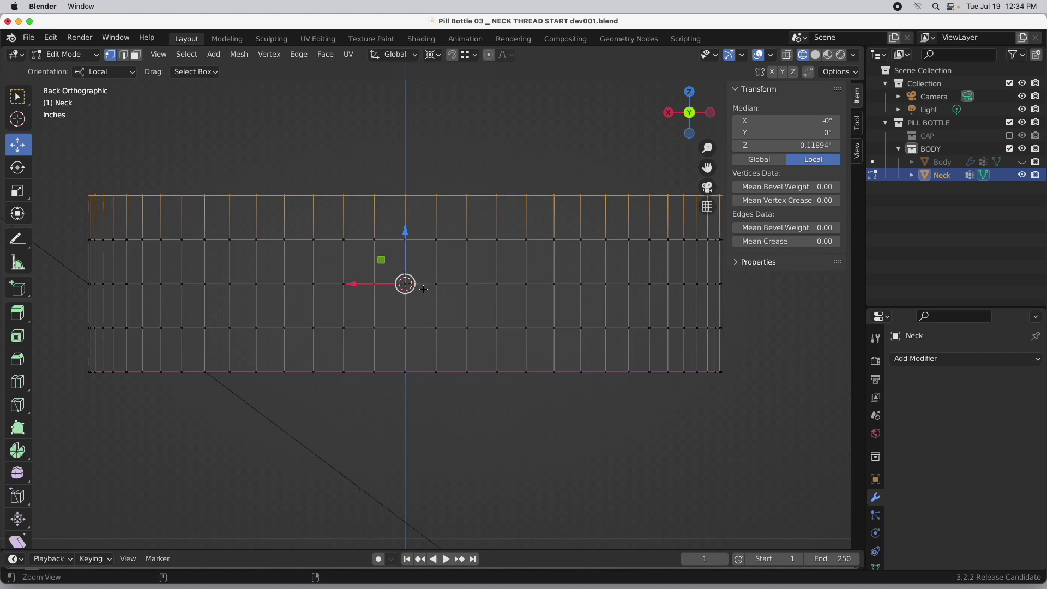
{"action": "left_click", "coordinate": [406, 329]}
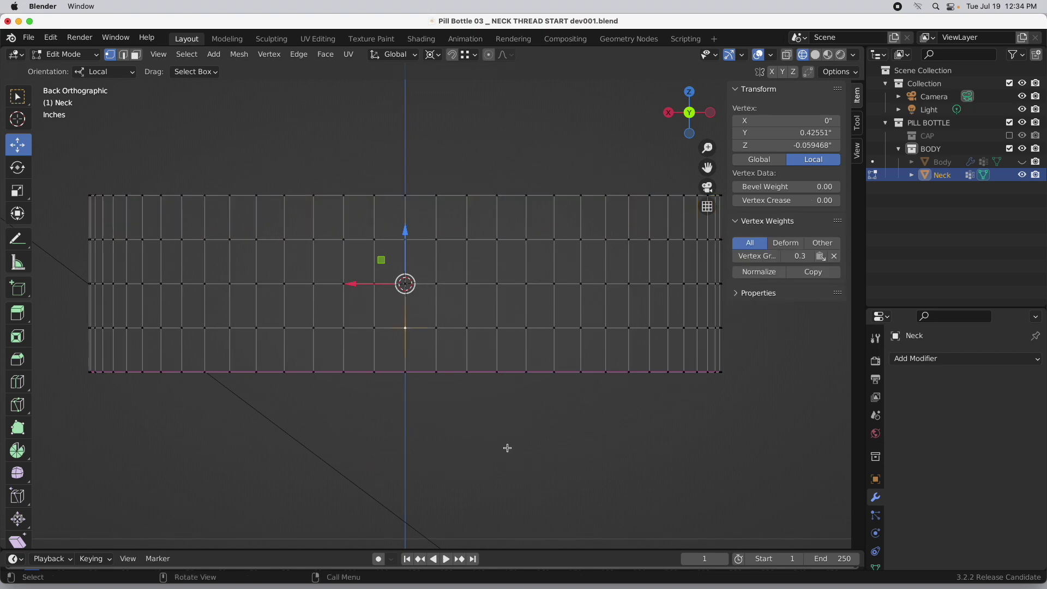
{"action": "middle_click_drag", "start_coordinate": [398, 418], "coordinate": [431, 401]}
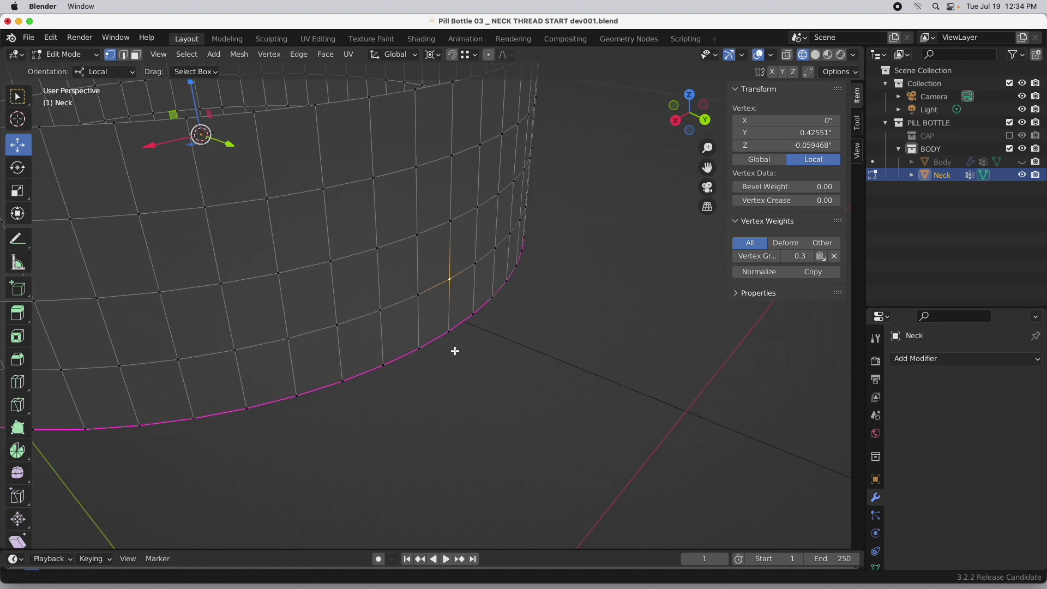
{"action": "middle_click_drag", "start_coordinate": [455, 350], "coordinate": [467, 364], "text": "shift"}
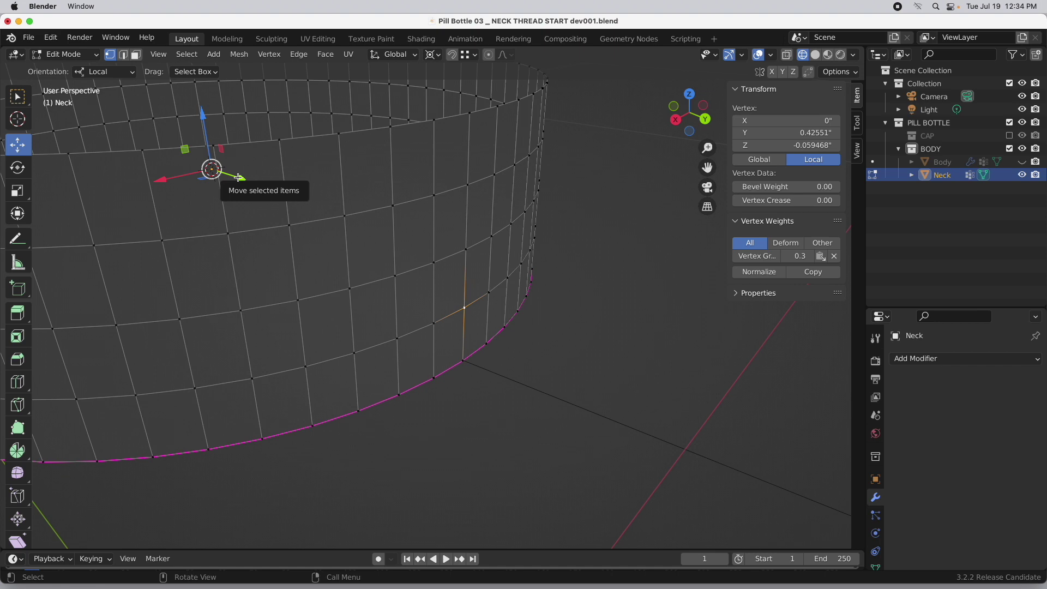
{"action": "key", "text": "g"}
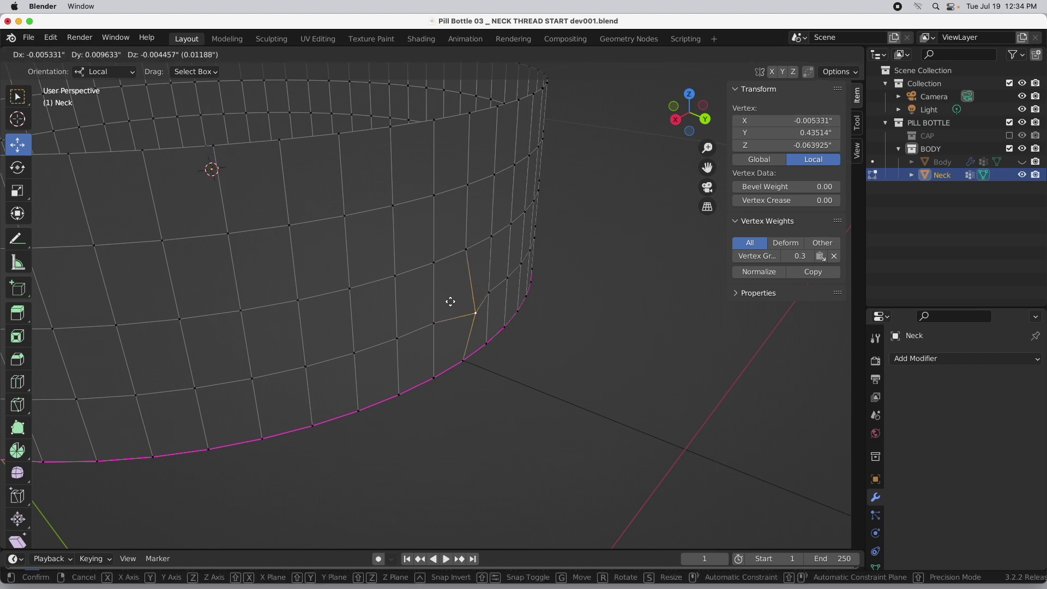
{"action": "key", "text": "y"}
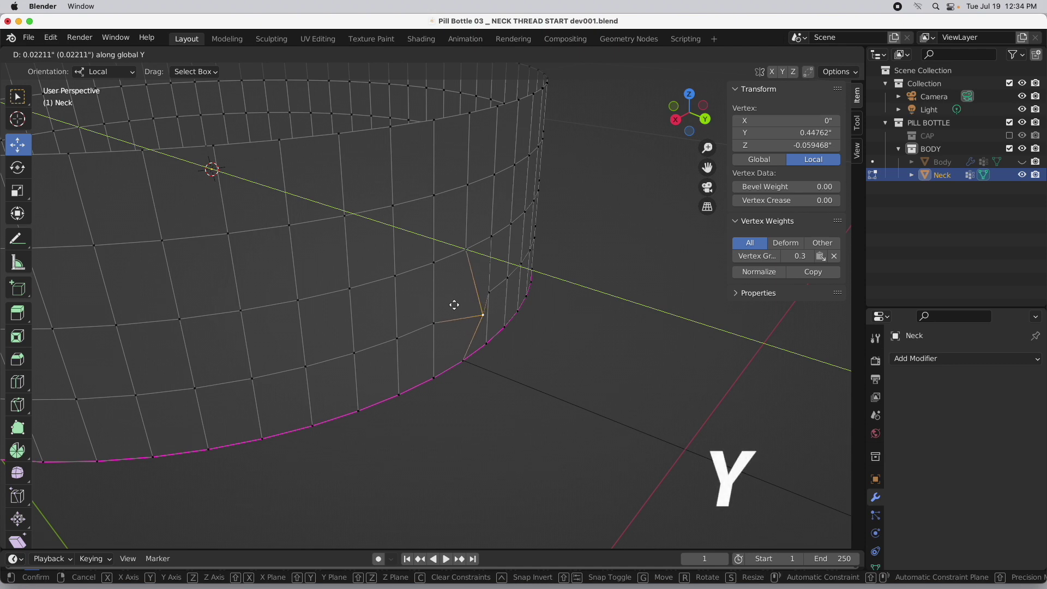
{"action": "left_click", "coordinate": [458, 303]}
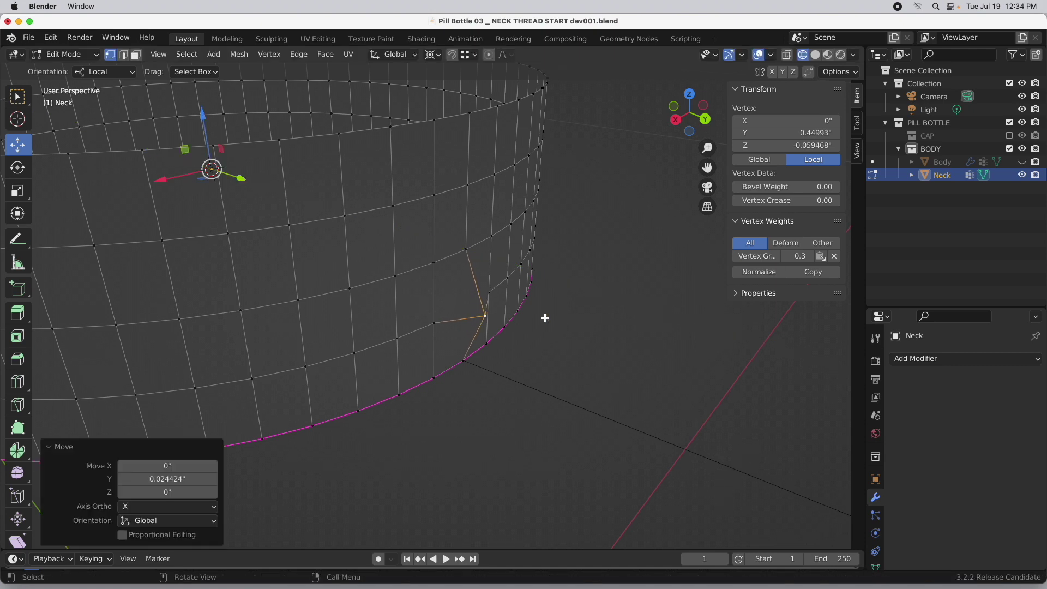
- Select the two vertical edges meeting at the pulled-out vertex, making the lower edge the active one
{"action": "middle_click_drag", "start_coordinate": [540, 300], "coordinate": [518, 309]}
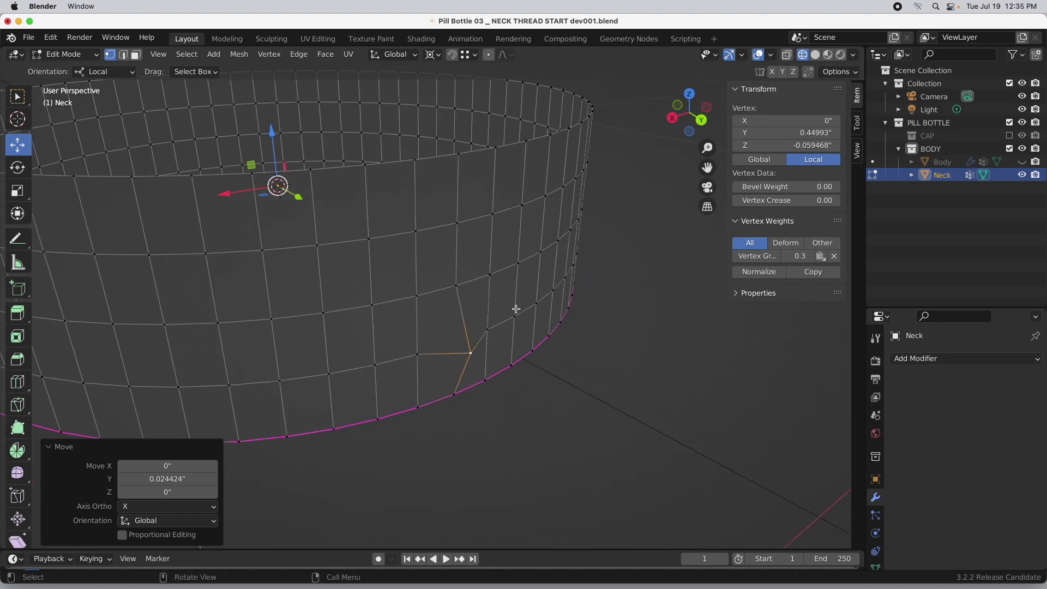
{"action": "key", "text": "2"}
{"action": "key", "text": "alt+a"}
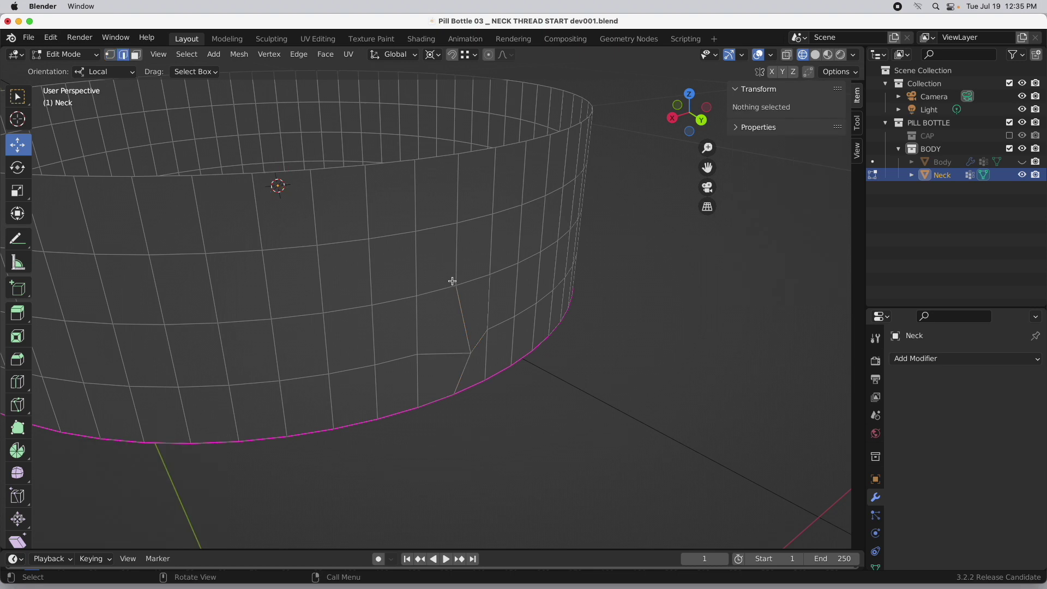
{"action": "left_click", "coordinate": [461, 304]}
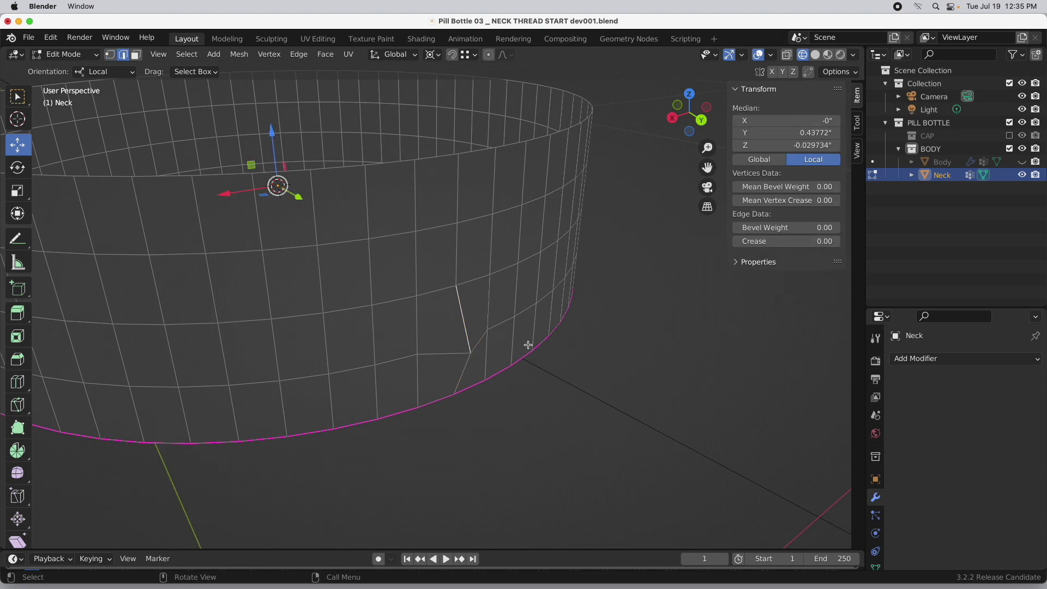
{"action": "left_click", "coordinate": [463, 374], "text": "shift"}
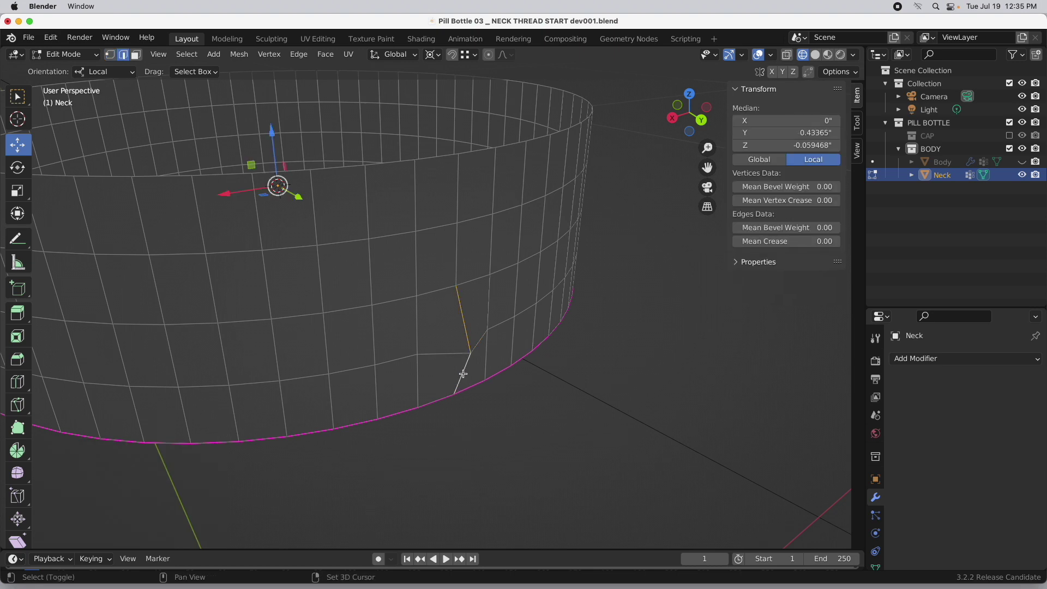
{"action": "middle_click_drag", "start_coordinate": [458, 387], "coordinate": [407, 351]}
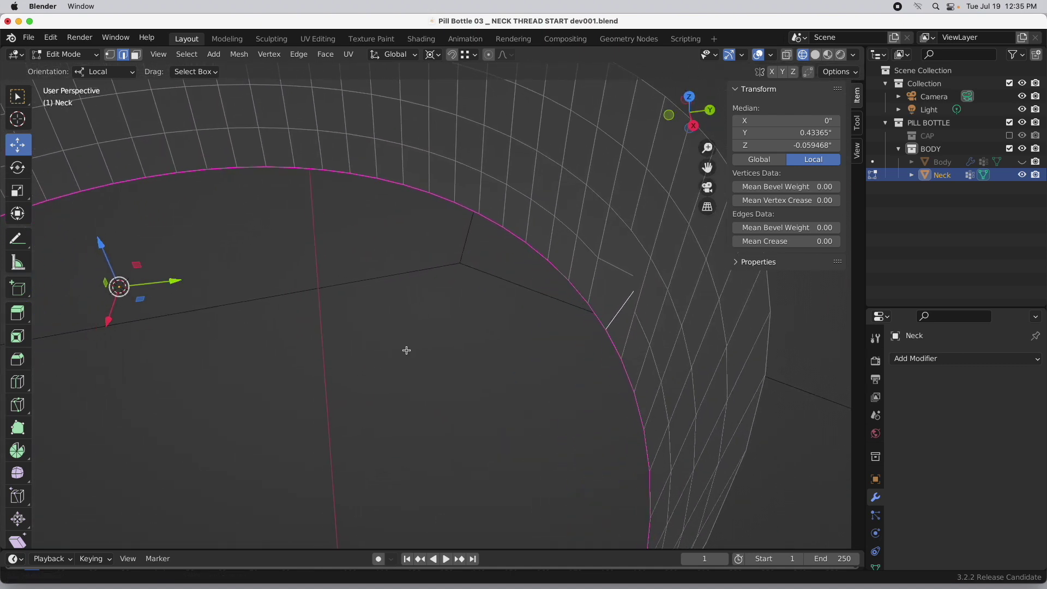
- Set the pivot point to Active Element and frame the selected edges closely
{"action": "key", "text": "period"}
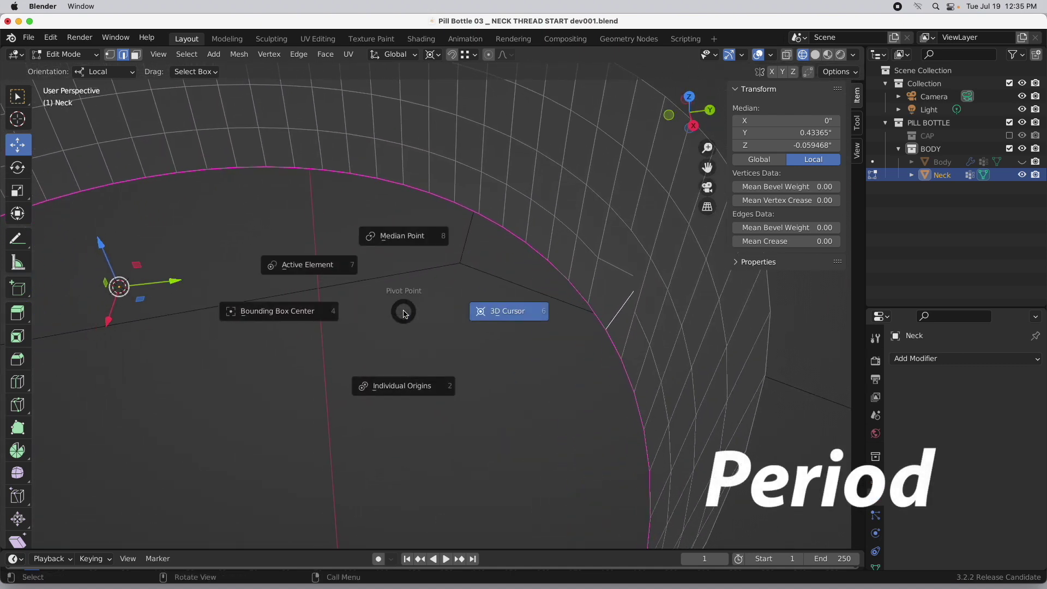
{"action": "left_click", "coordinate": [303, 269]}
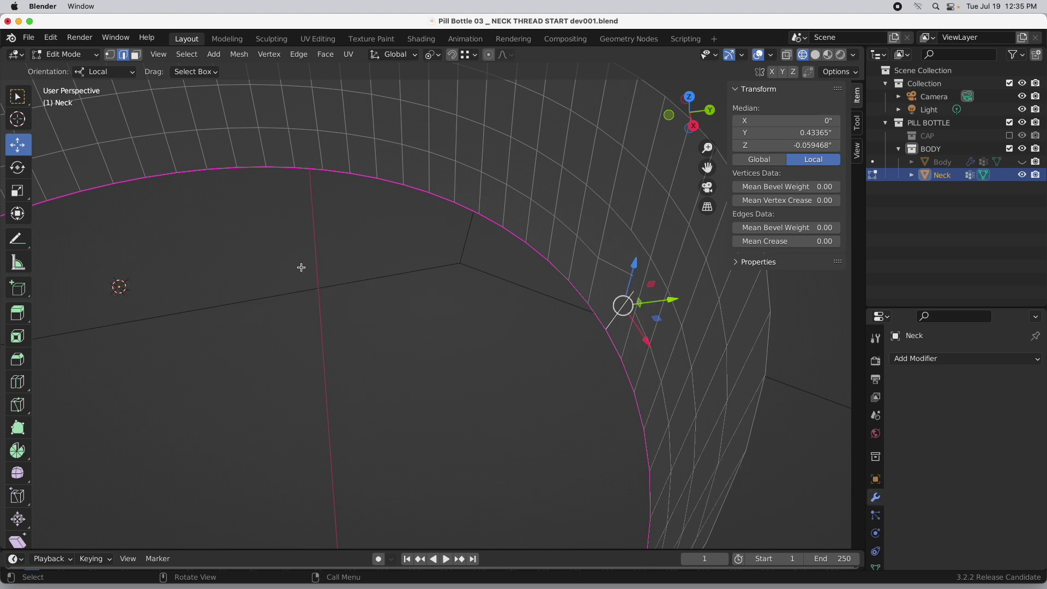
{"action": "scroll", "coordinate": [670, 267], "scroll_direction": "up", "scroll_amount": 3}
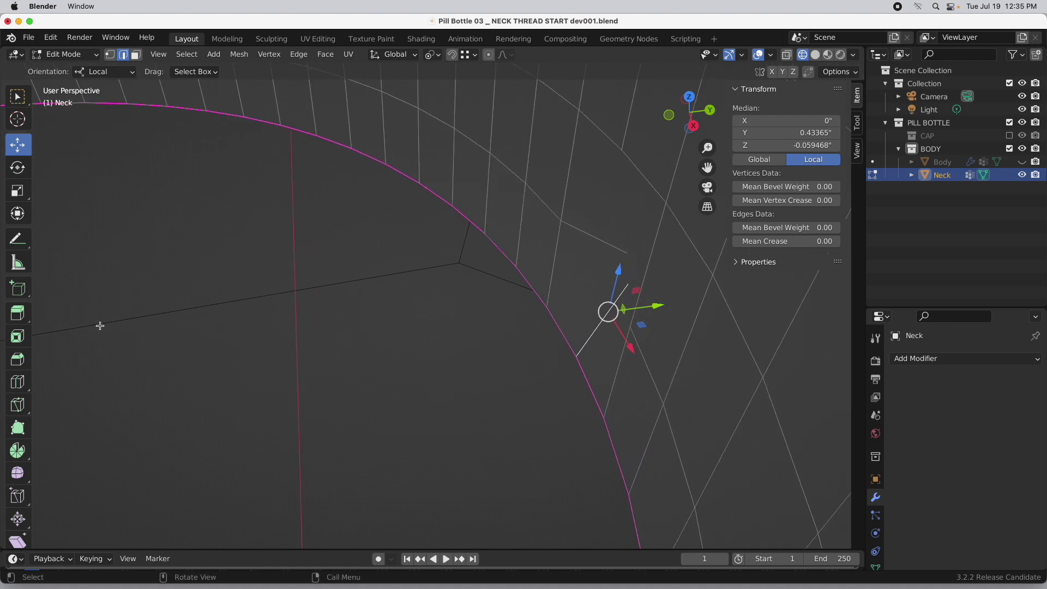
- Extrude the two selected vertical edges inward along Y by about 0.0375" to form two thread profile faces
{"action": "left_click_drag", "start_coordinate": [609, 309], "coordinate": [643, 328], "text": "alt"}
{"action": "key", "text": "e"}
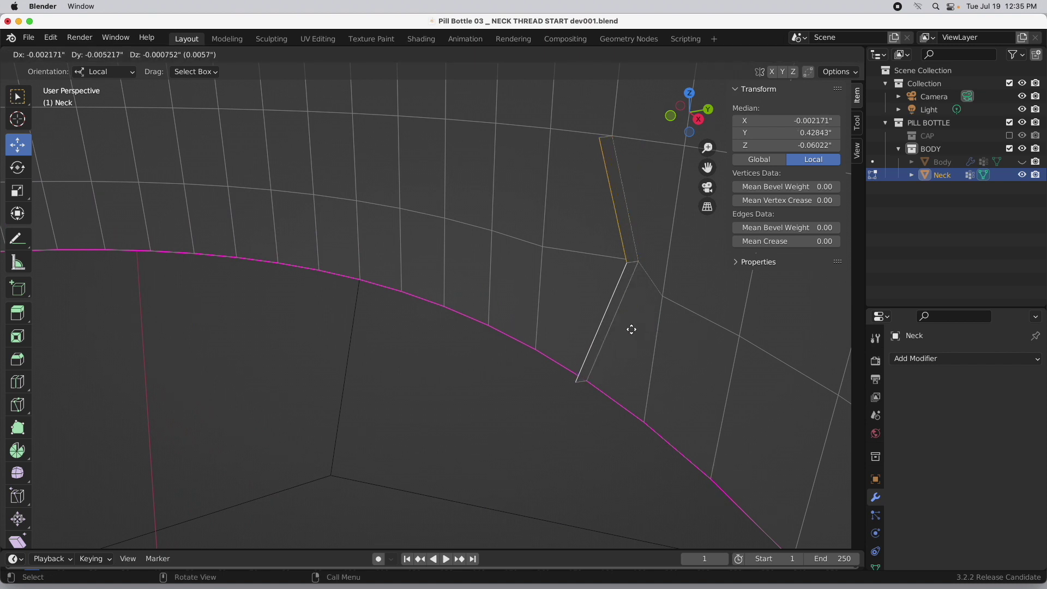
{"action": "key", "text": "y"}
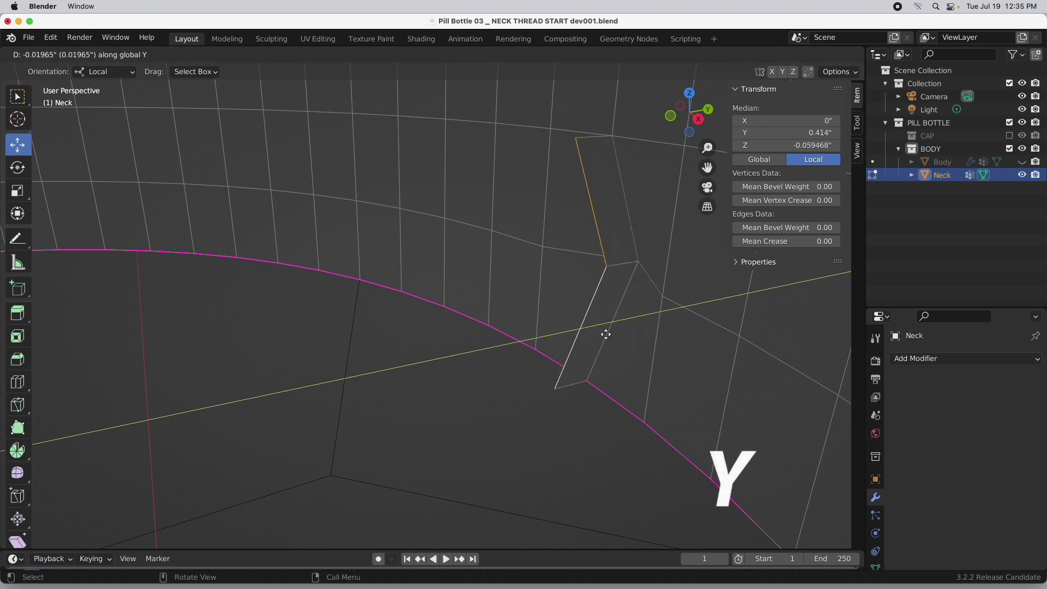
{"action": "left_click", "coordinate": [574, 345]}
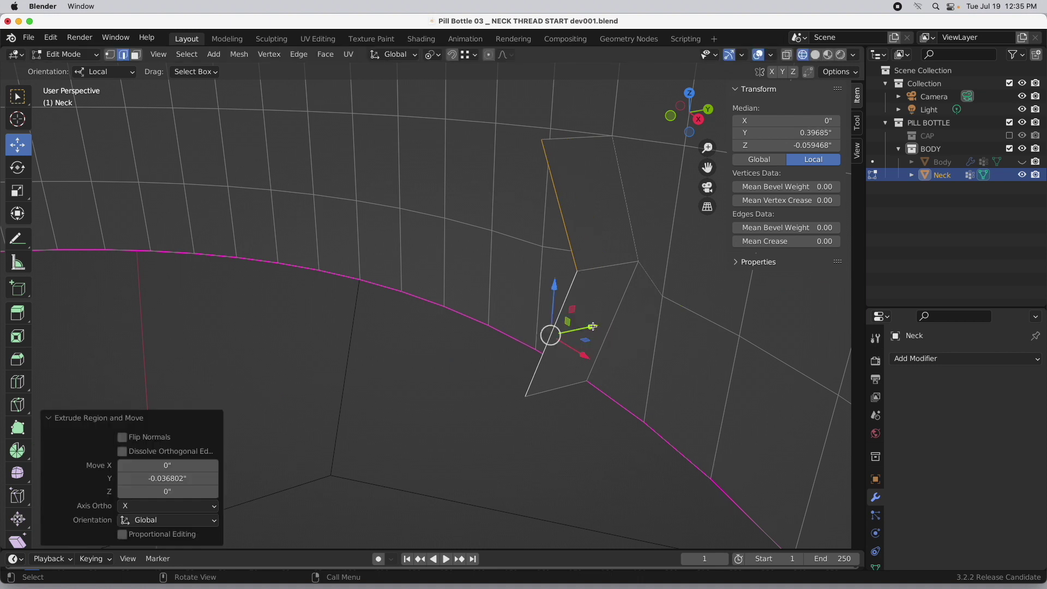
{"action": "left_click_drag", "start_coordinate": [593, 326], "coordinate": [590, 330]}
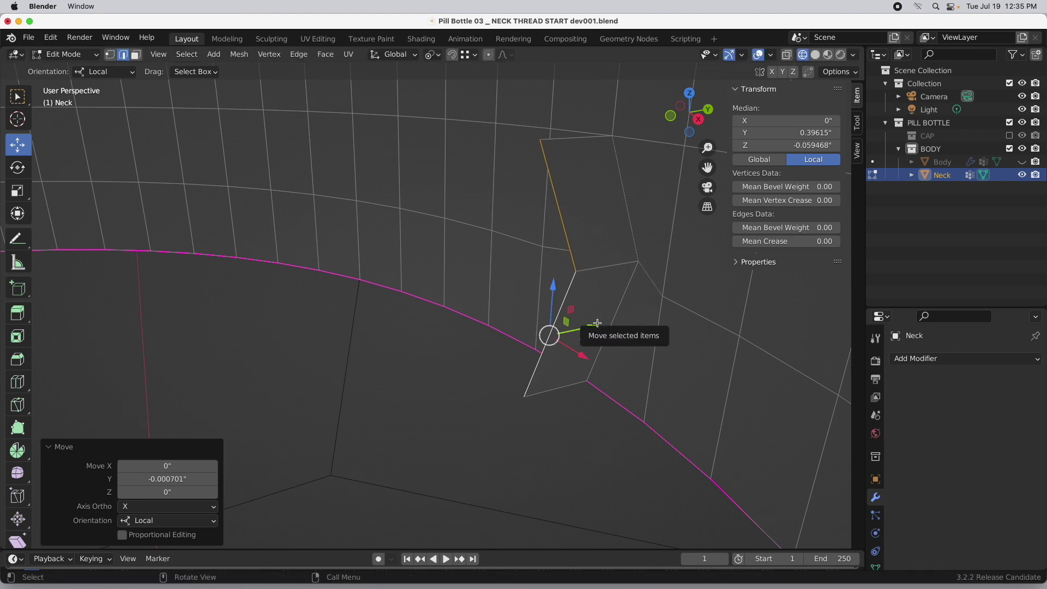
- Flatten the extruded inner edges into a straight vertical line by scaling them to 0 along Y
{"action": "key", "text": "s"}
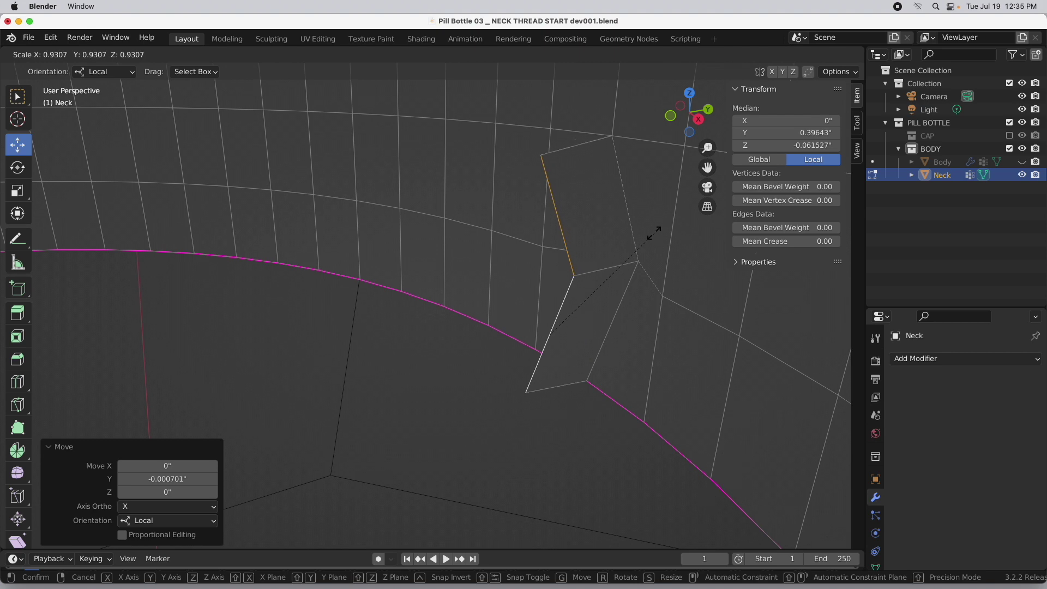
{"action": "key", "text": "y"}
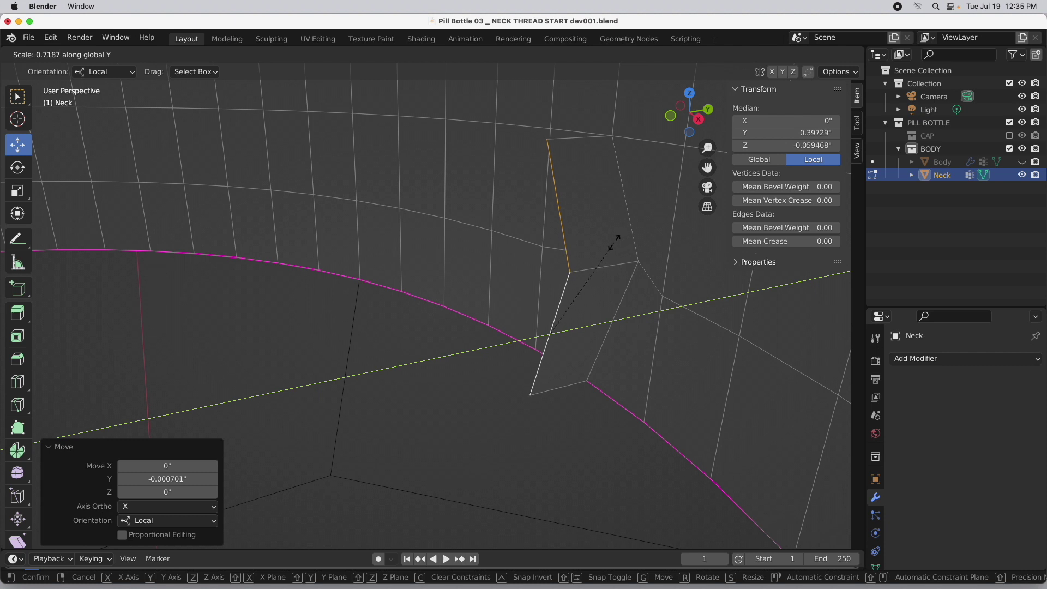
{"action": "key", "text": "0"}
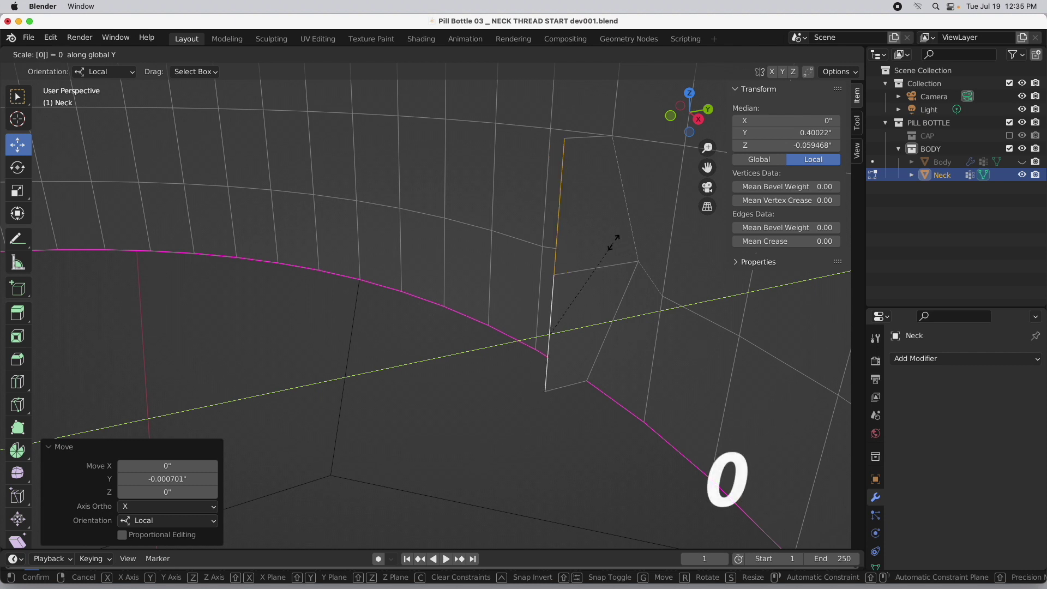
{"action": "left_click", "coordinate": [613, 241]}
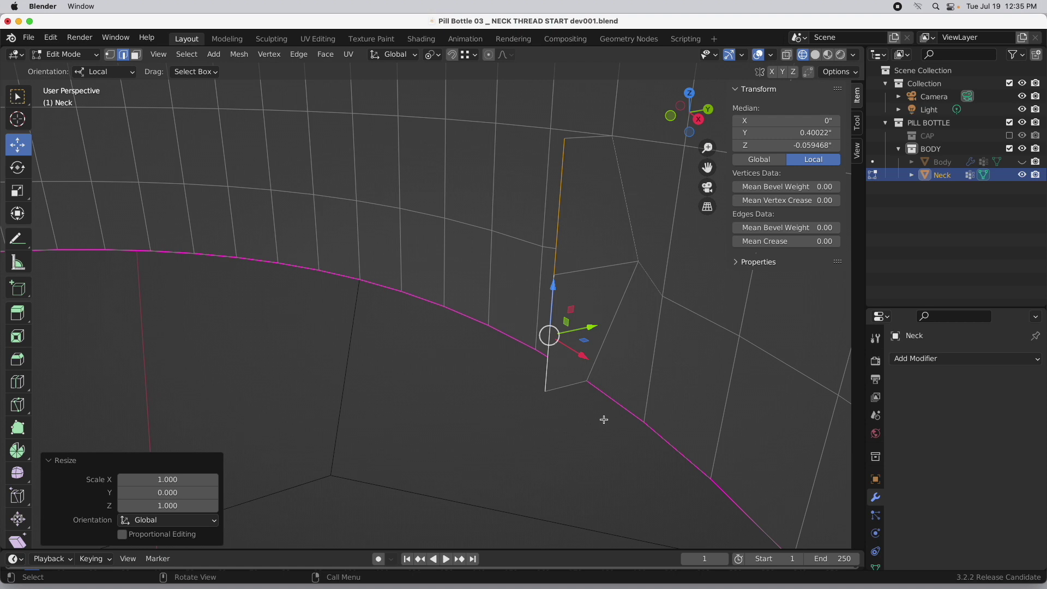
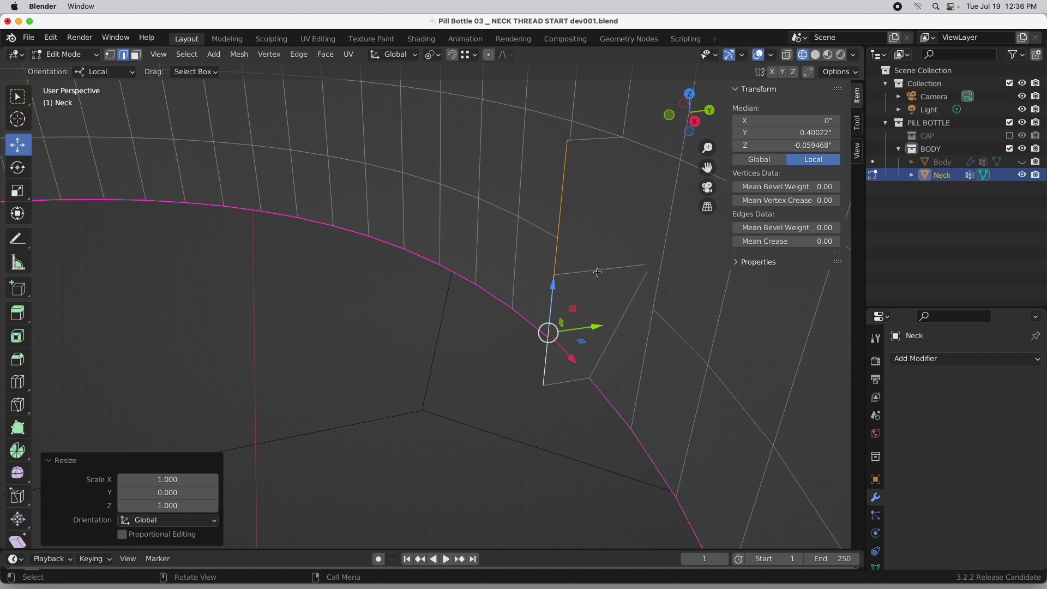
- Select the two new profile faces, invert the selection, and delete all the other faces of the Neck ring
{"action": "left_click", "coordinate": [135, 54]}
{"action": "left_click", "coordinate": [596, 208]}
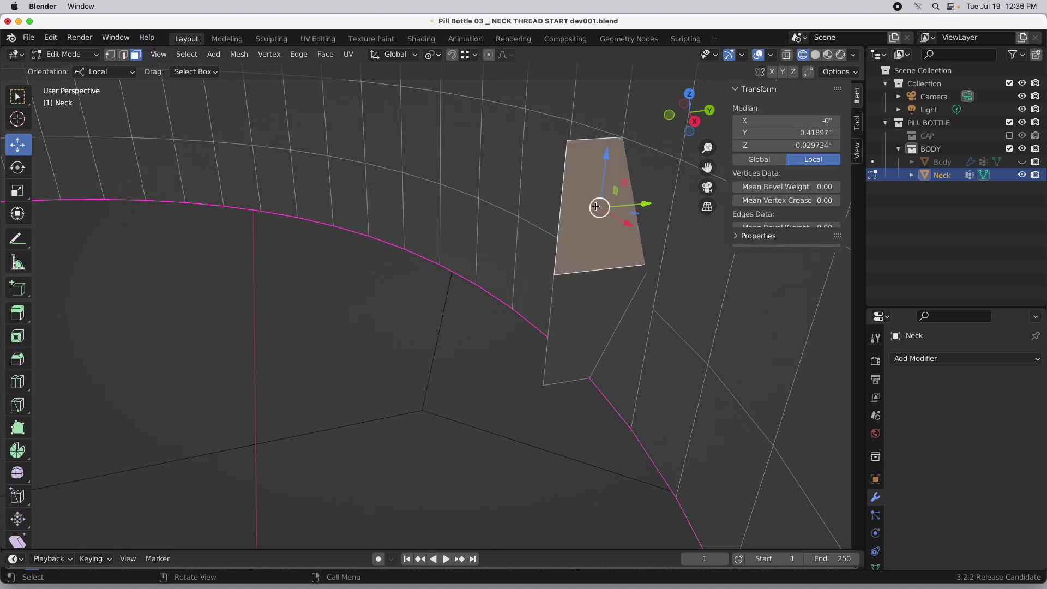
{"action": "left_click", "coordinate": [581, 325], "text": "shift"}
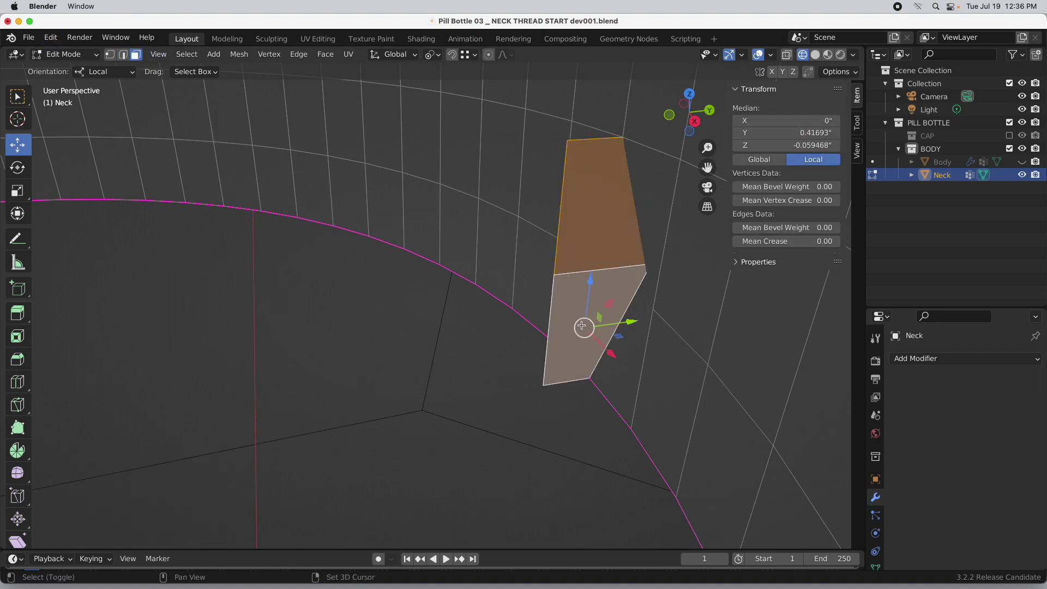
{"action": "left_click", "coordinate": [192, 54]}
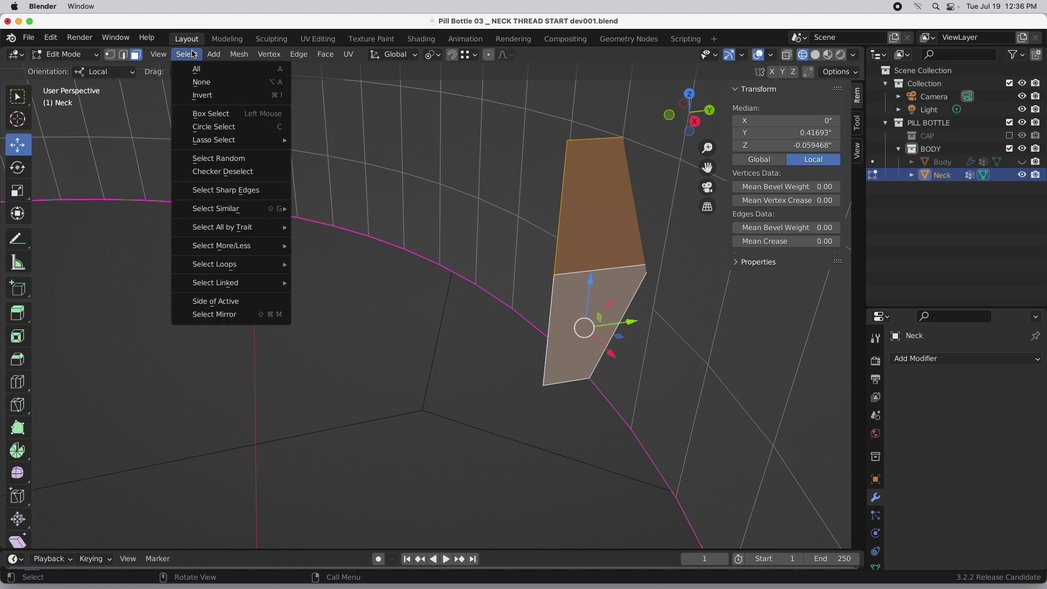
{"action": "left_click", "coordinate": [216, 94]}
{"action": "key", "text": "x"}
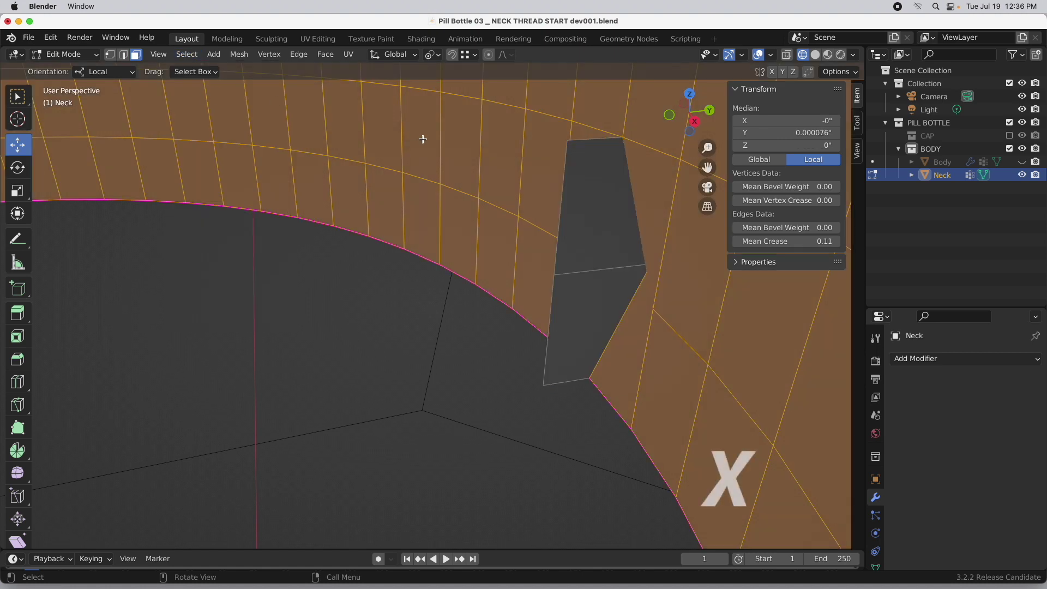
{"action": "left_click", "coordinate": [423, 140]}
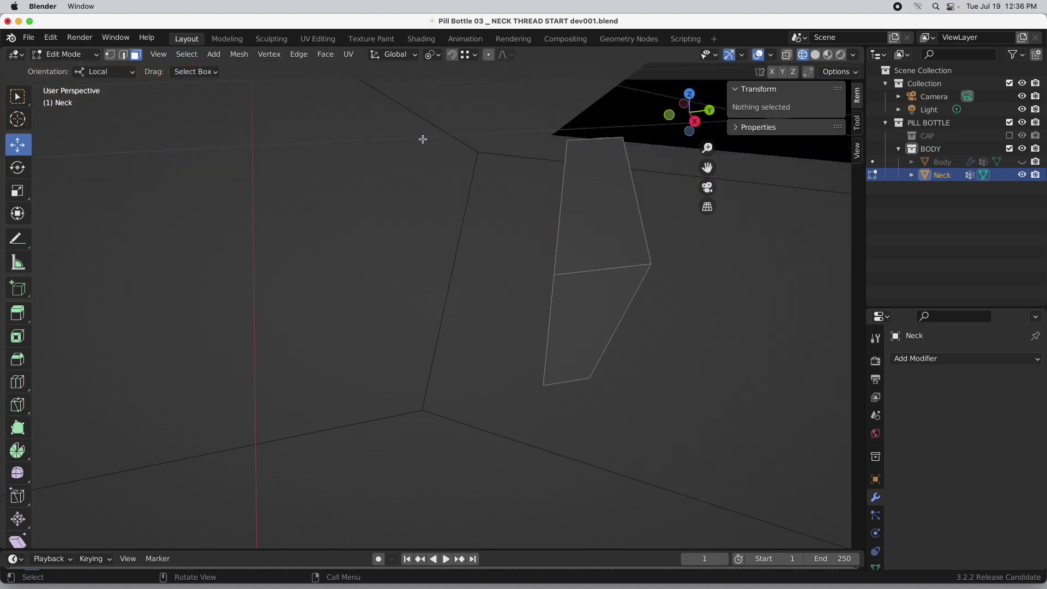
- Dissolve the middle edge between the two profile faces with Dissolve Vertices turned off
{"action": "left_click_drag", "start_coordinate": [535, 238], "coordinate": [508, 269], "text": "alt"}
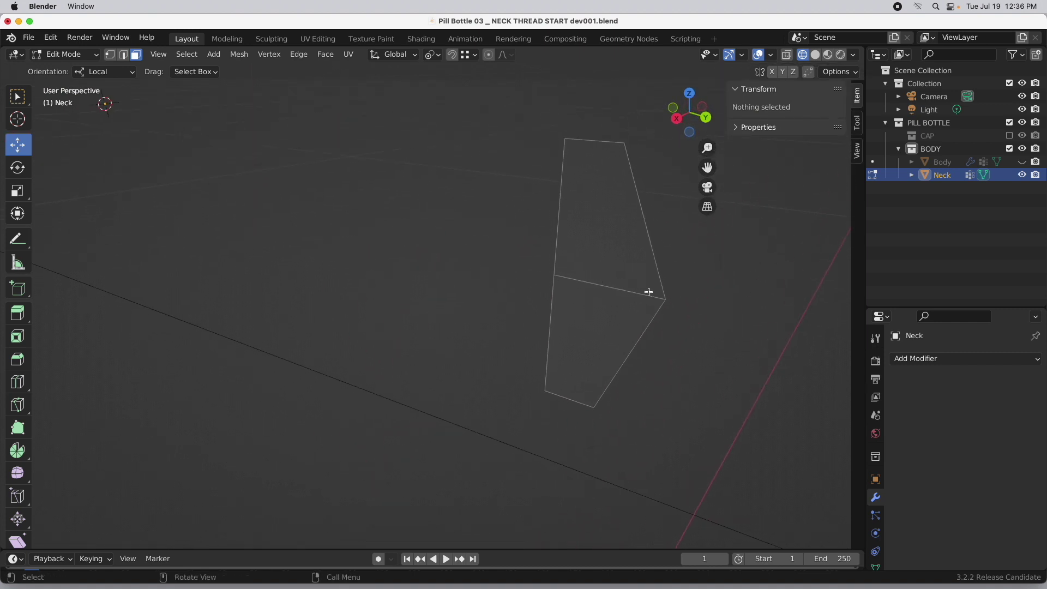
{"action": "left_click", "coordinate": [124, 55]}
{"action": "left_click", "coordinate": [598, 289]}
{"action": "right_click", "coordinate": [536, 167]}
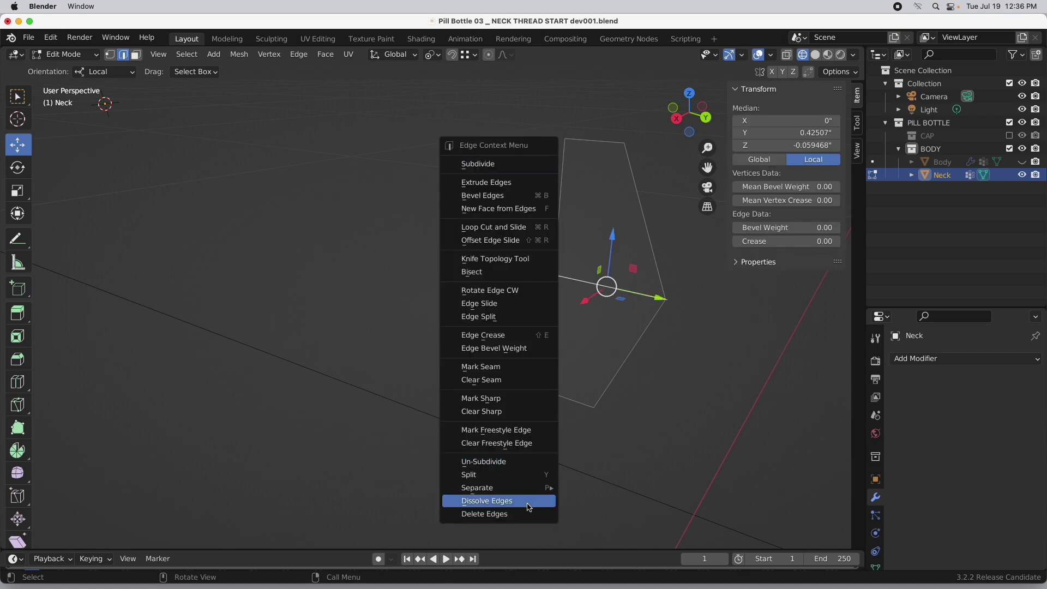
{"action": "left_click", "coordinate": [528, 504]}
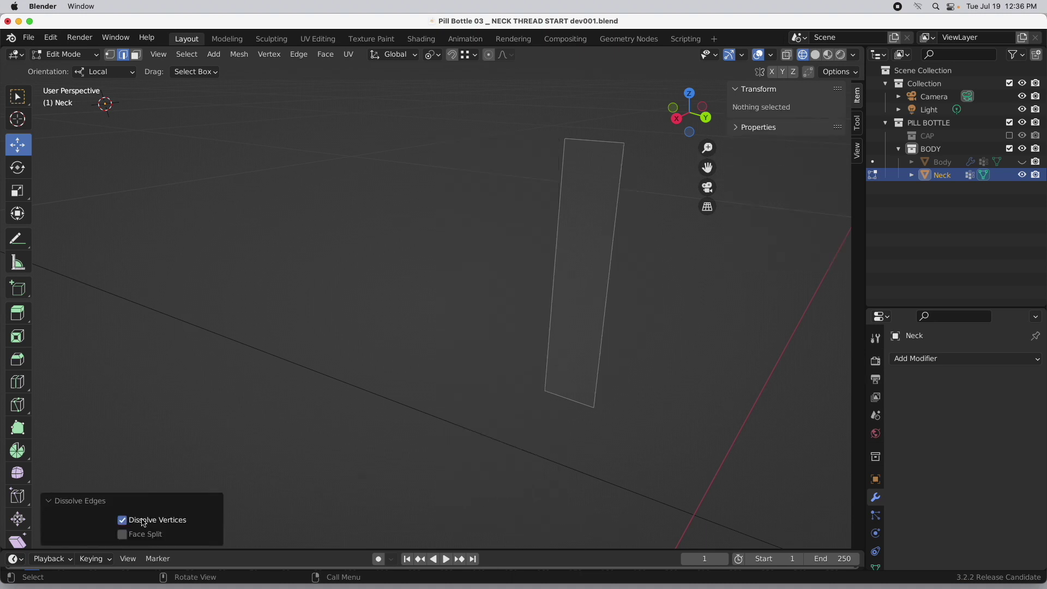
{"action": "left_click", "coordinate": [143, 522]}
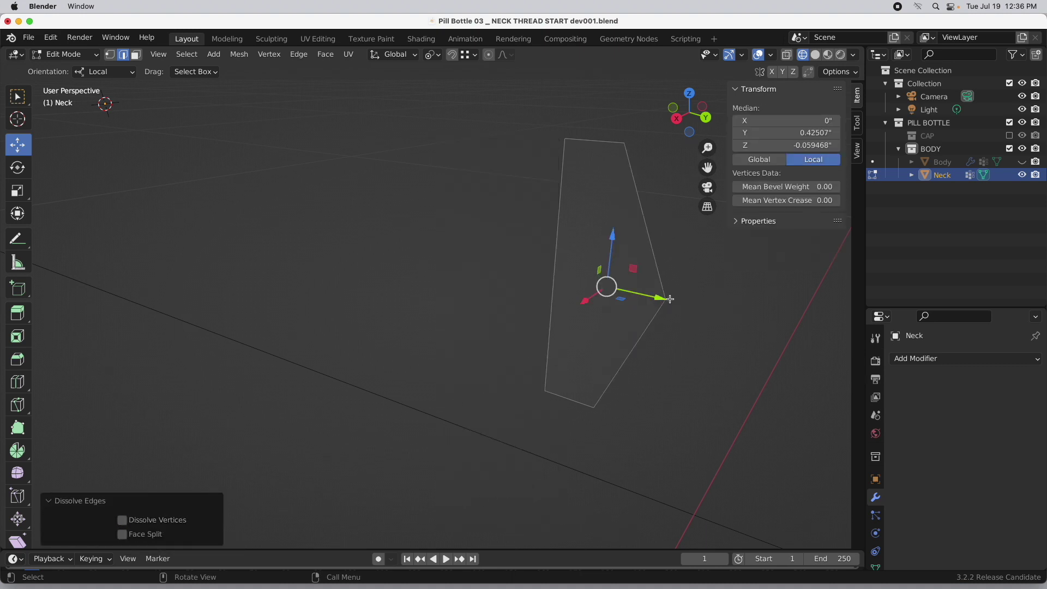
- Return to Object Mode and copy the Z dimension value of the Neck profile
{"action": "middle_click_drag", "start_coordinate": [670, 299], "coordinate": [446, 368]}
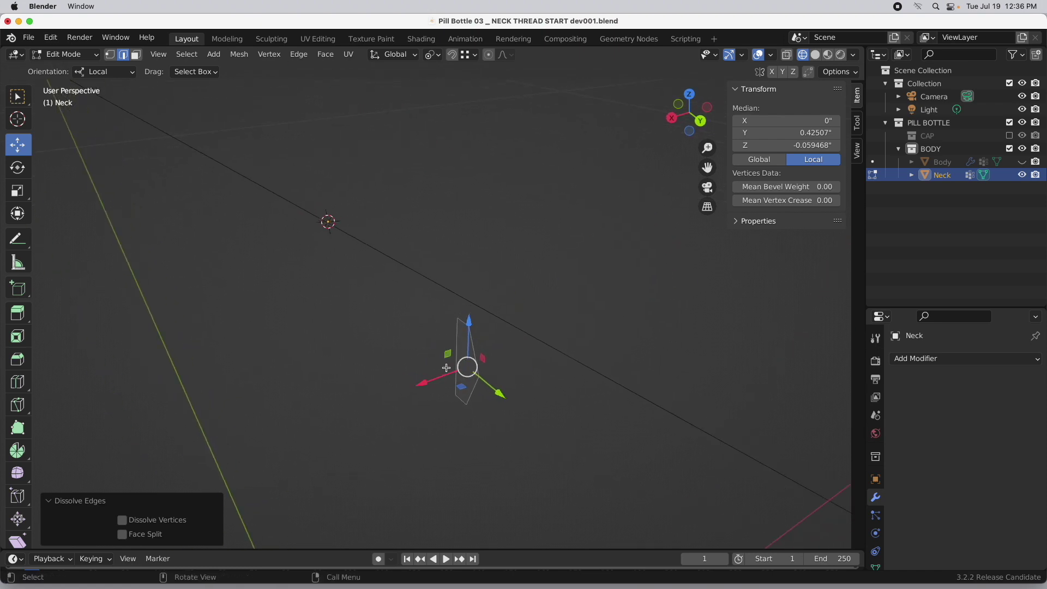
{"action": "key", "text": "Tab"}
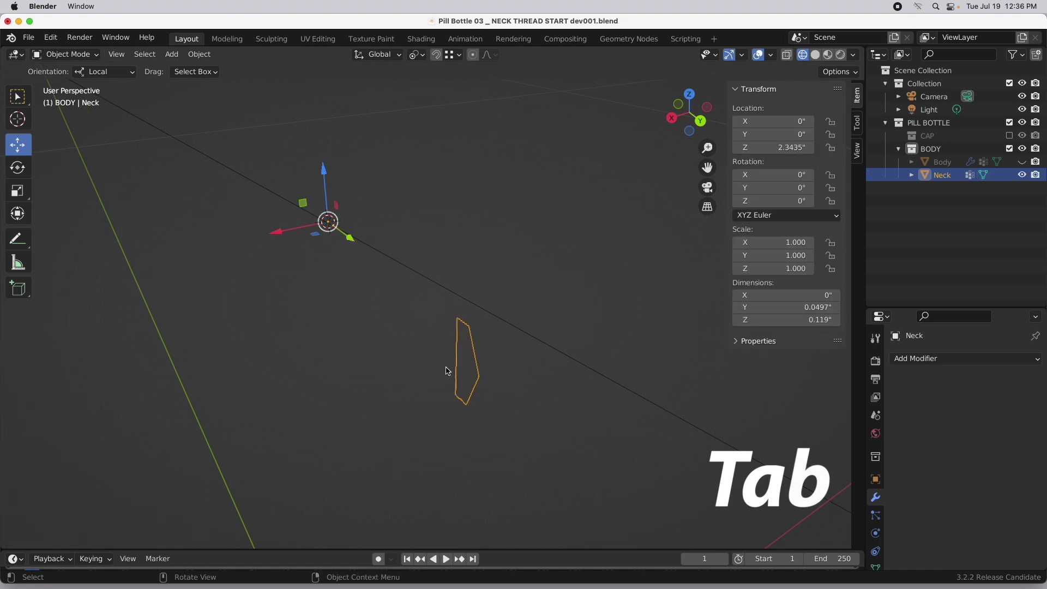
{"action": "middle_click_drag", "start_coordinate": [389, 296], "coordinate": [420, 287], "text": "shift"}
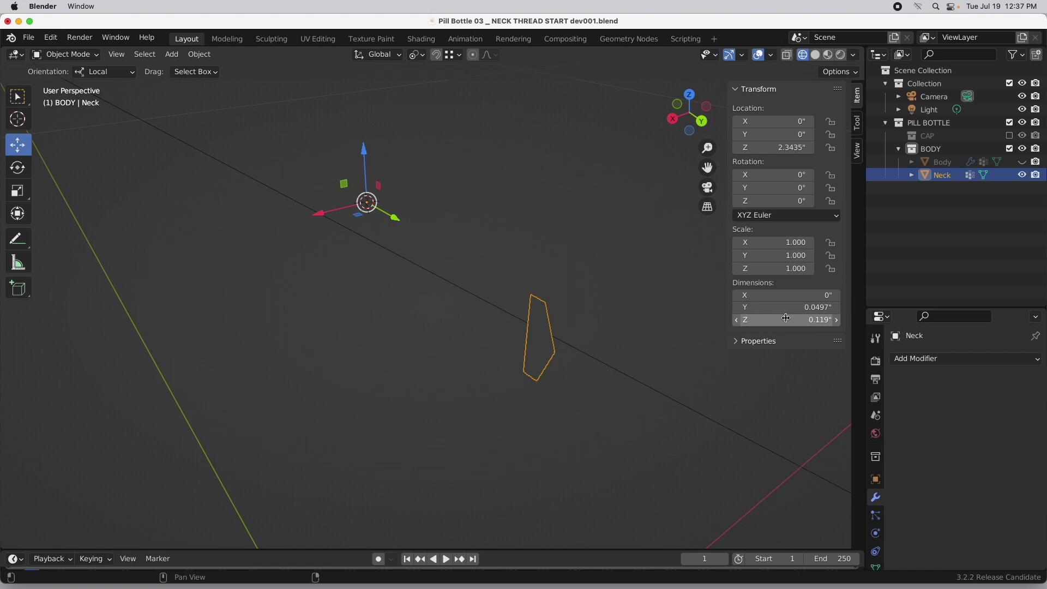
{"action": "left_click", "coordinate": [763, 320]}
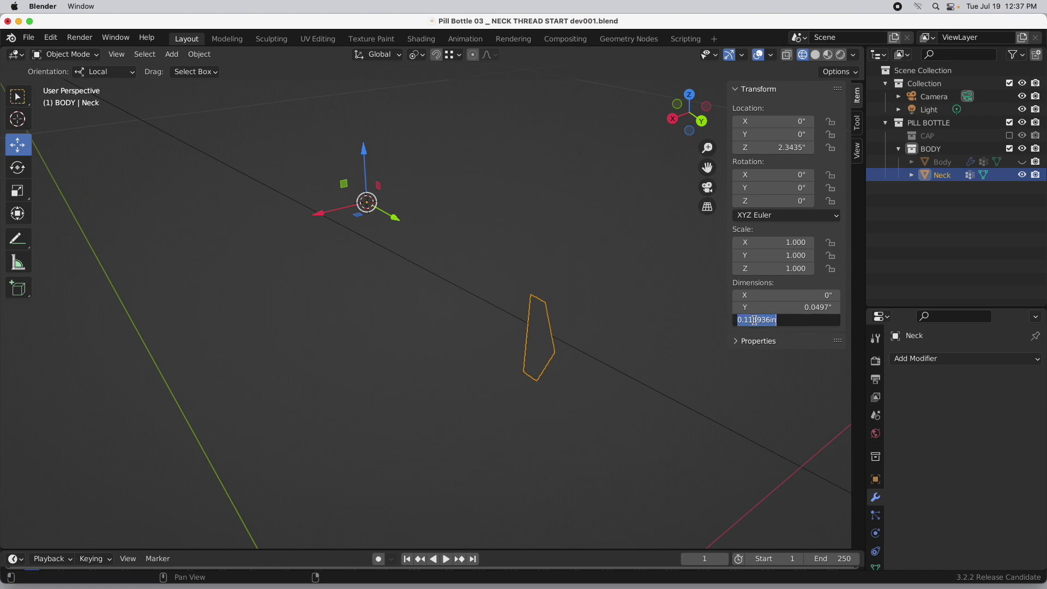
{"action": "left_click", "coordinate": [563, 304]}
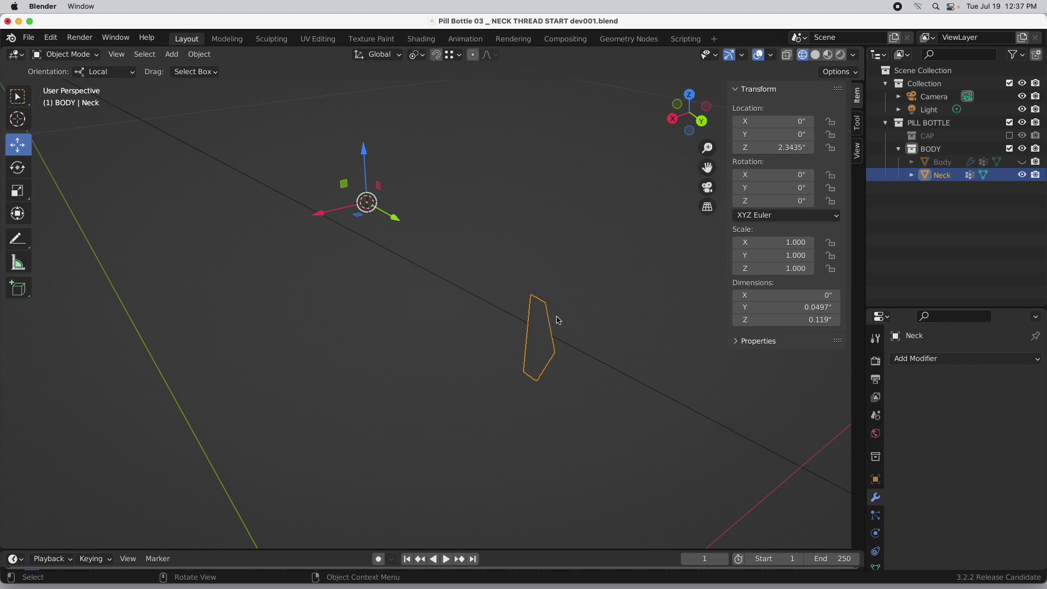
- Add a Screw modifier to the Neck profile and set its viewport steps to 64
{"action": "left_click", "coordinate": [922, 361]}
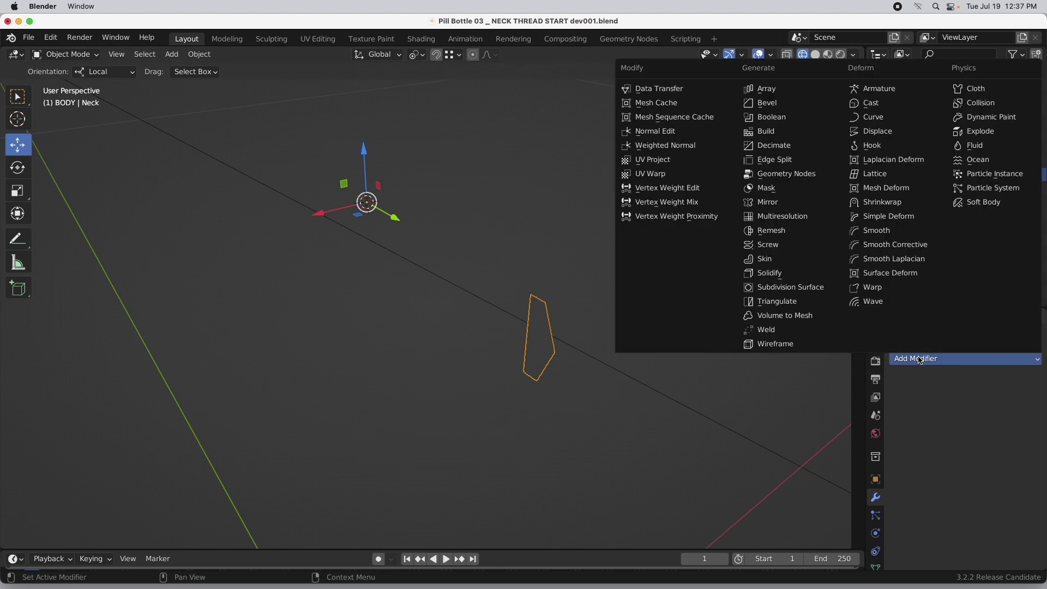
{"action": "left_click", "coordinate": [770, 248]}
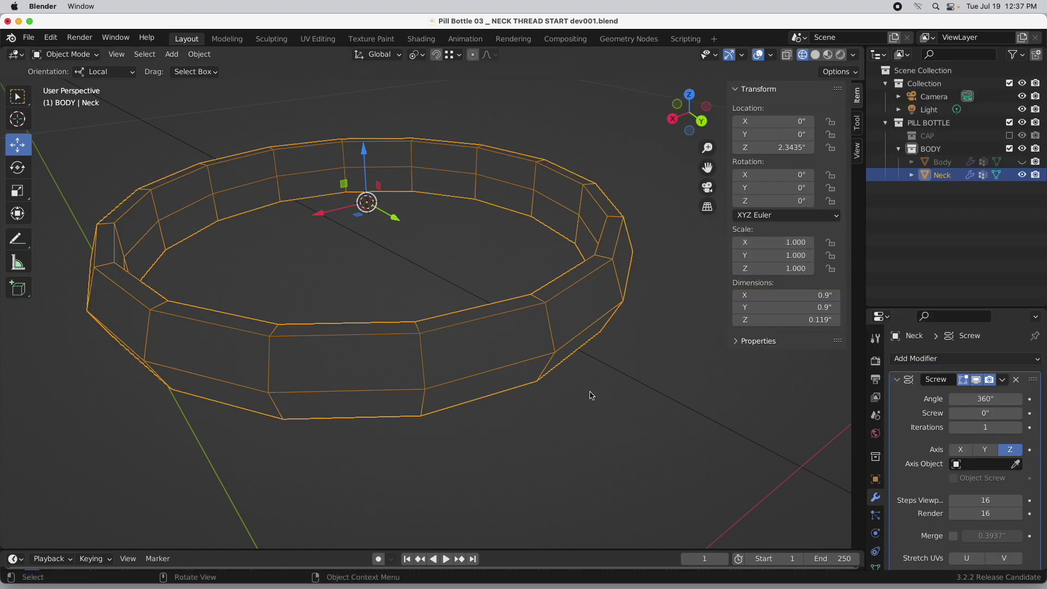
{"action": "left_click", "coordinate": [984, 500]}
{"action": "type", "text": "48"}
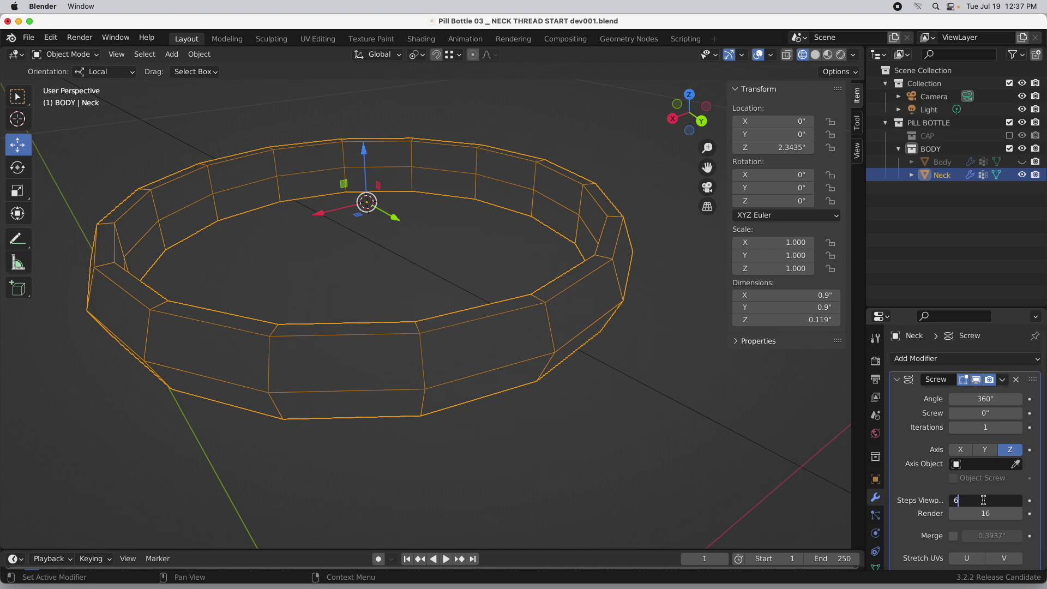
{"action": "key", "text": "Return"}
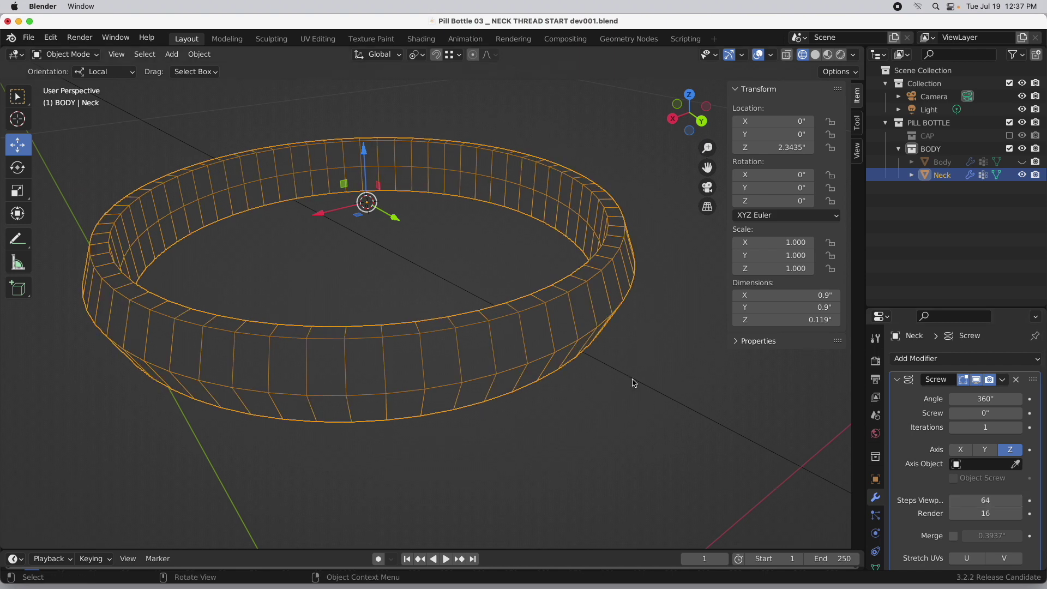
- Set the Screw modifier's screw offset to the copied profile height of 0.118936 in
{"action": "left_click", "coordinate": [989, 412]}
{"action": "type", "text": "0.1189368"}
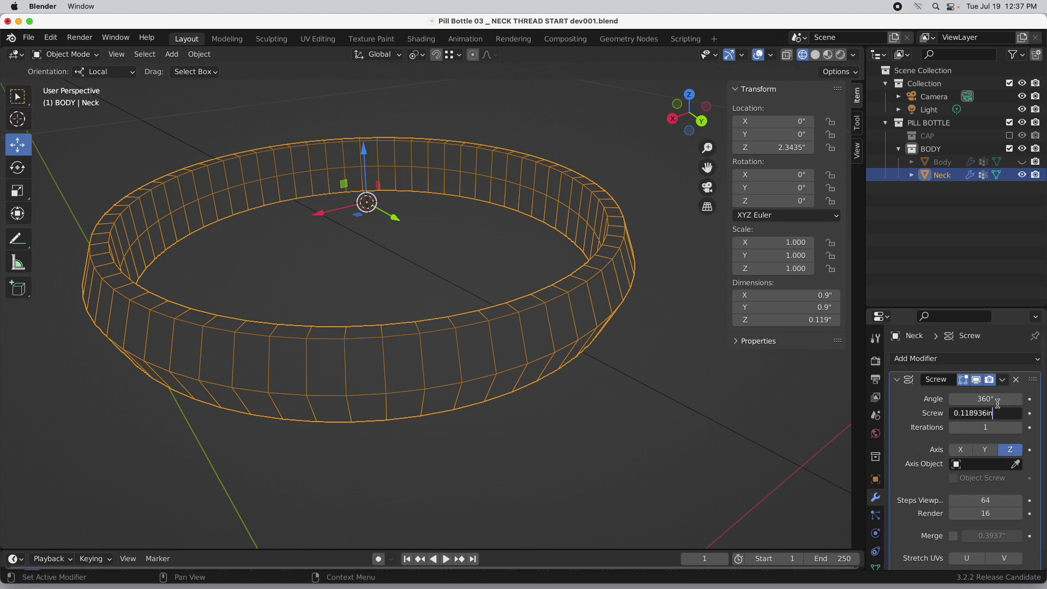
{"action": "key", "text": "Return"}
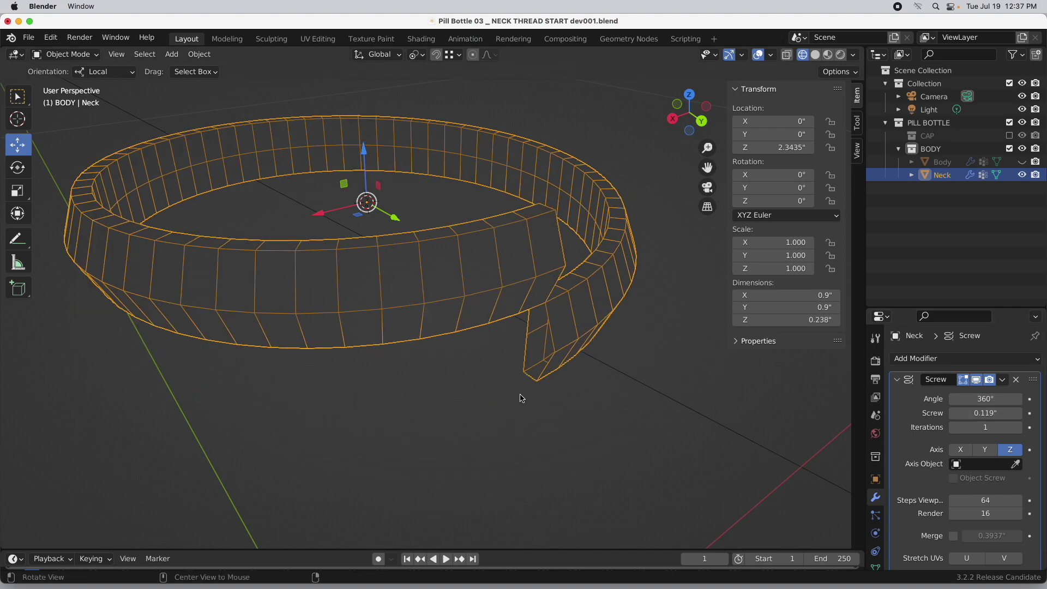
{"action": "middle_click_drag", "start_coordinate": [574, 375], "coordinate": [548, 376]}
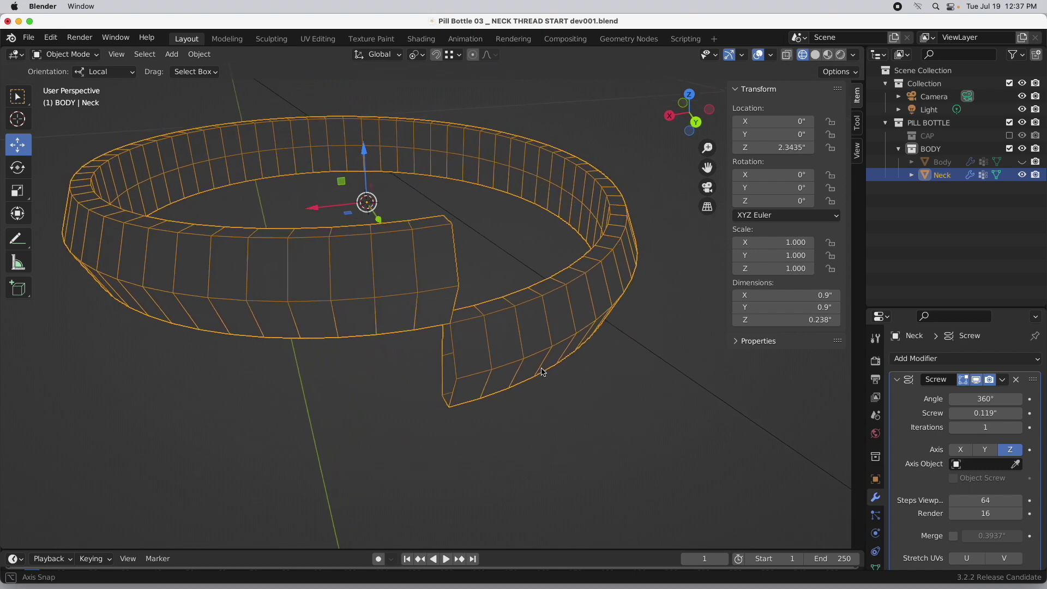
- Set the Screw modifier's iterations to 2 and apply the modifier to the Neck
{"action": "left_click", "coordinate": [988, 428]}
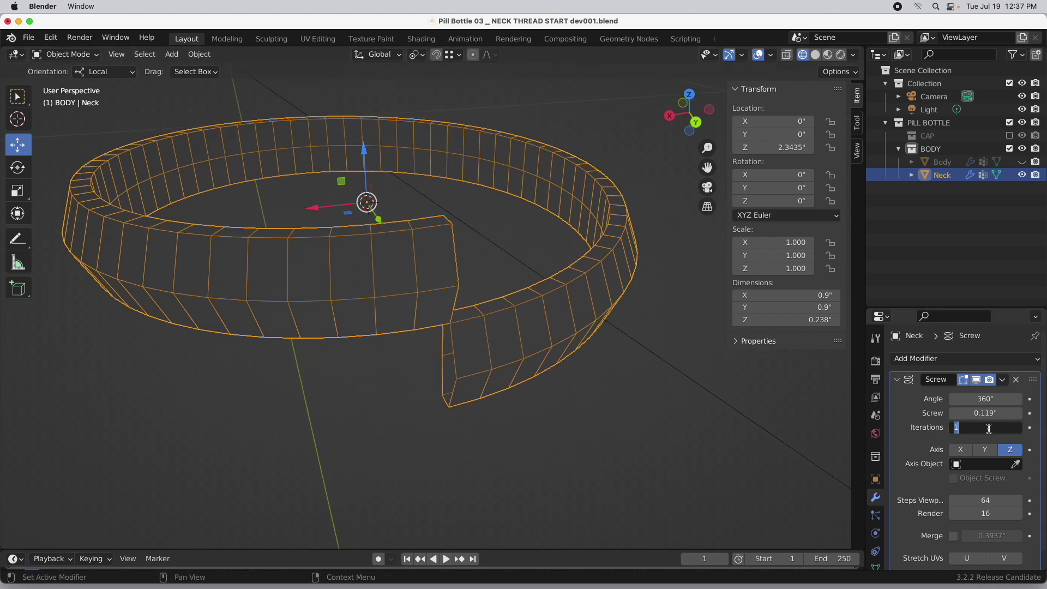
{"action": "type", "text": "2"}
{"action": "key", "text": "Return"}
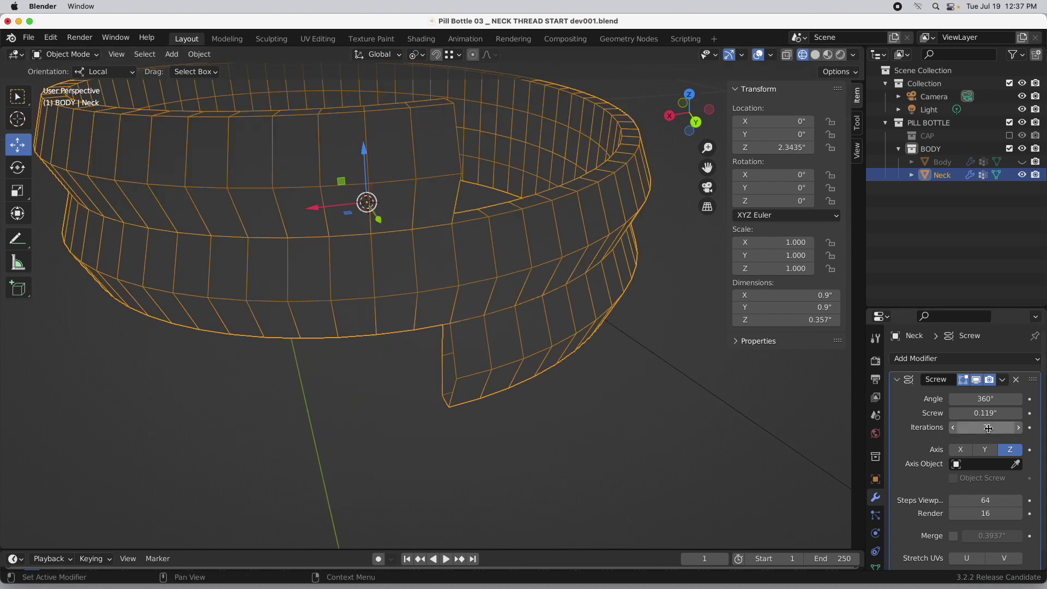
{"action": "middle_click_drag", "start_coordinate": [542, 347], "coordinate": [534, 403]}
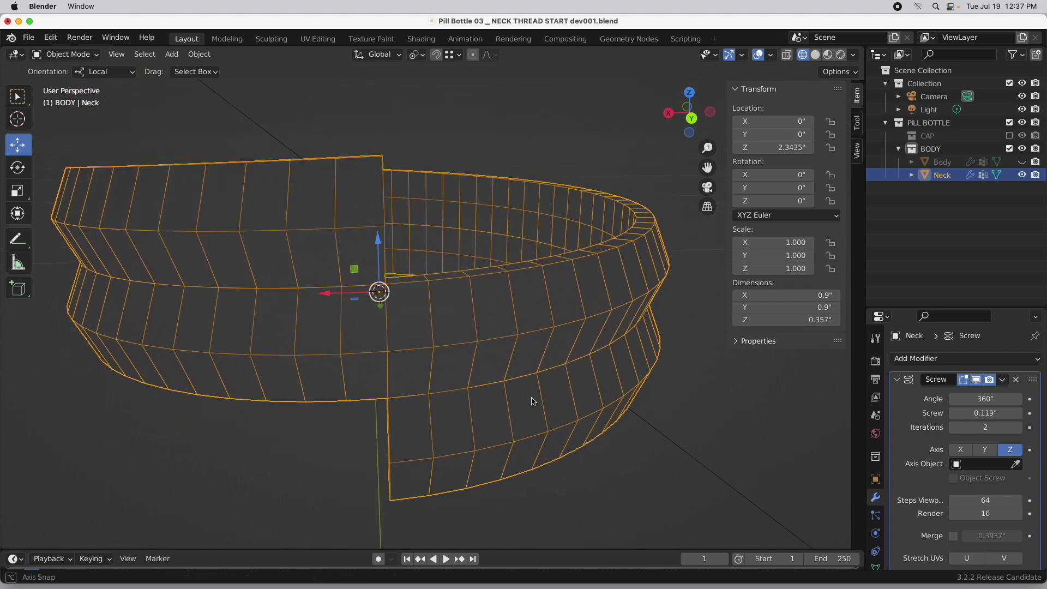
{"action": "left_click", "coordinate": [1003, 378]}
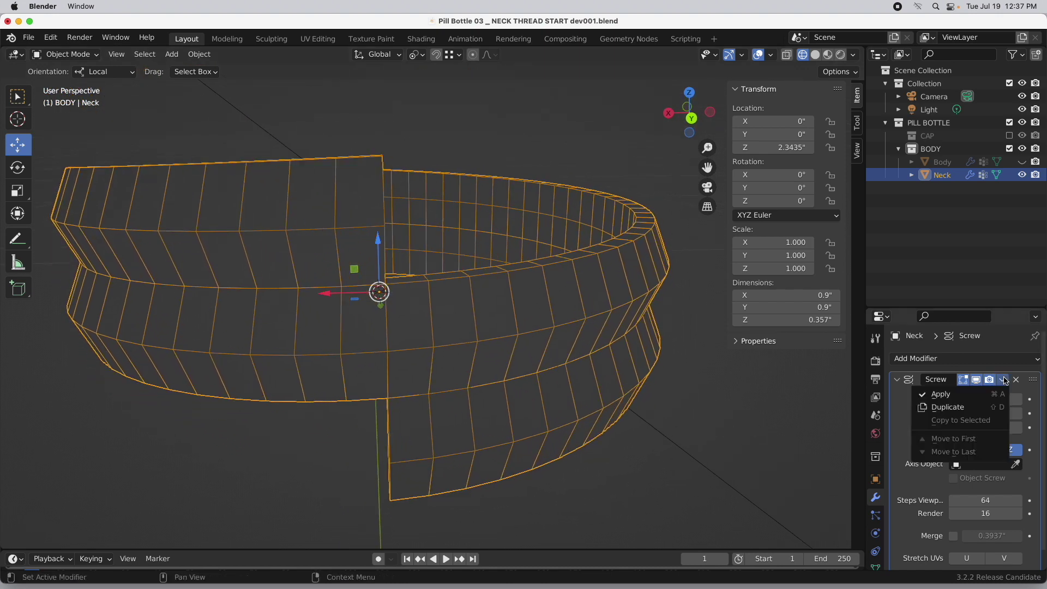
{"action": "left_click", "coordinate": [975, 400]}
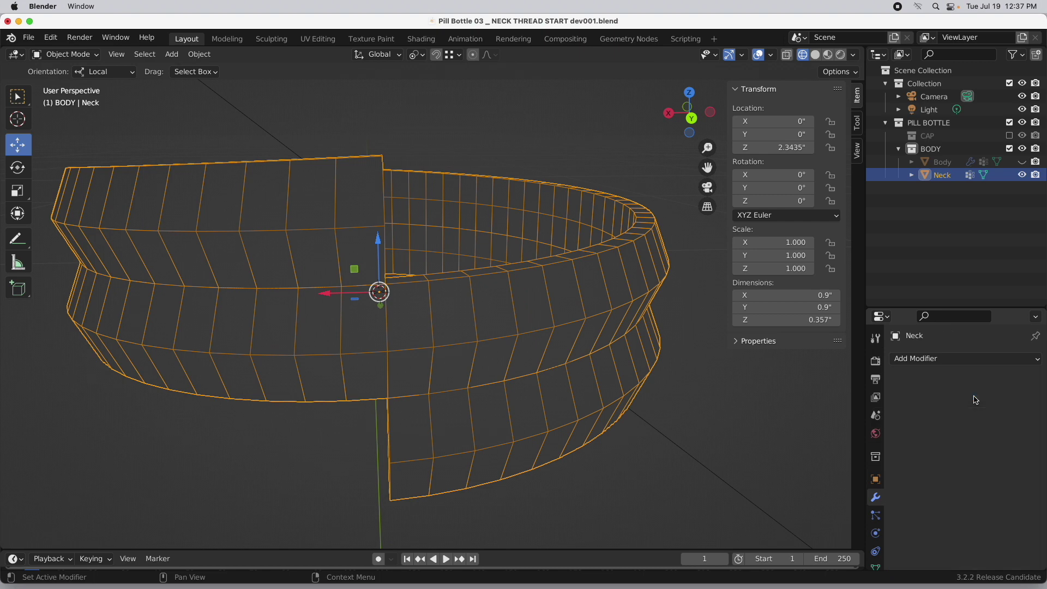
- Scale the Neck thread along global Z to about 0.66 in the back view
{"action": "left_click", "coordinate": [692, 118]}
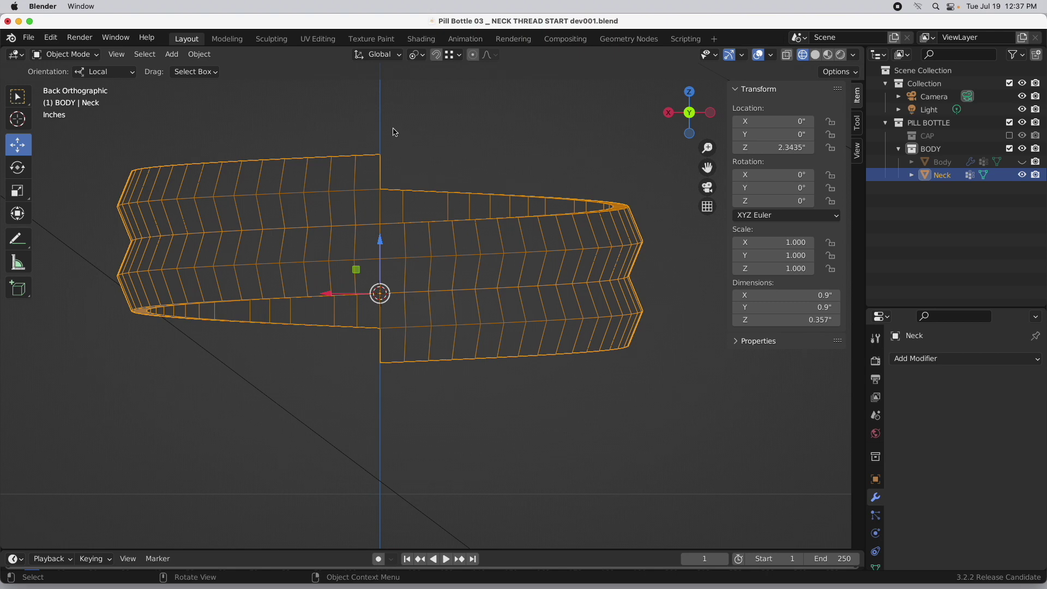
{"action": "key", "text": "s"}
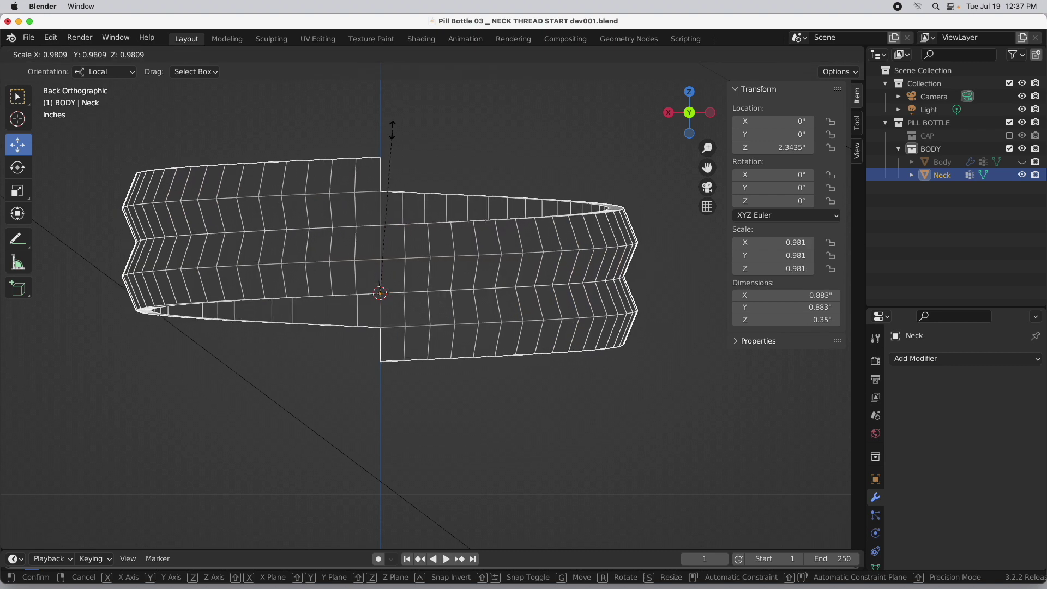
{"action": "key", "text": "z"}
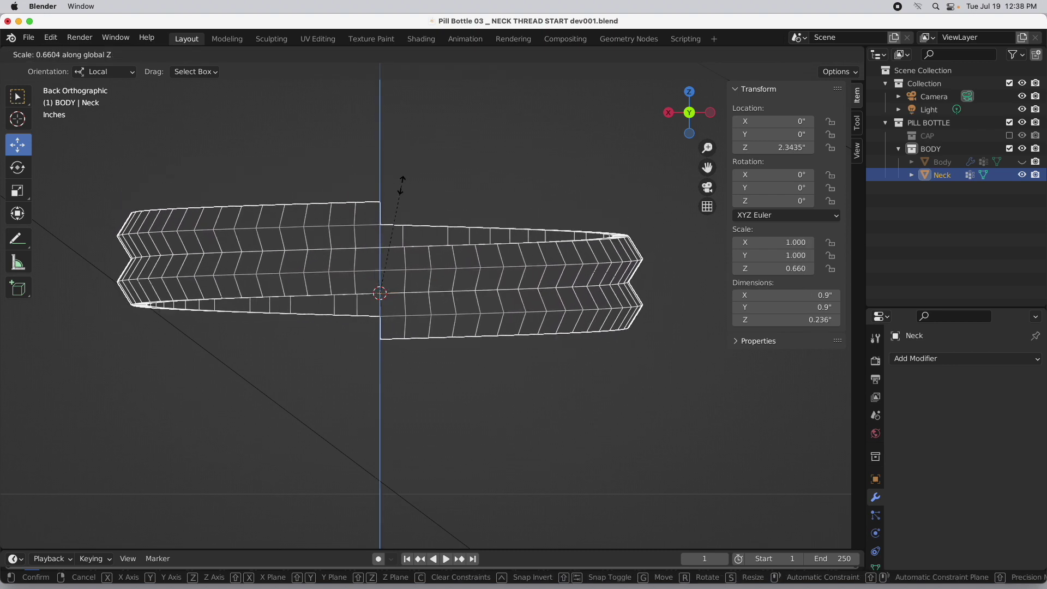
{"action": "left_click", "coordinate": [401, 185]}
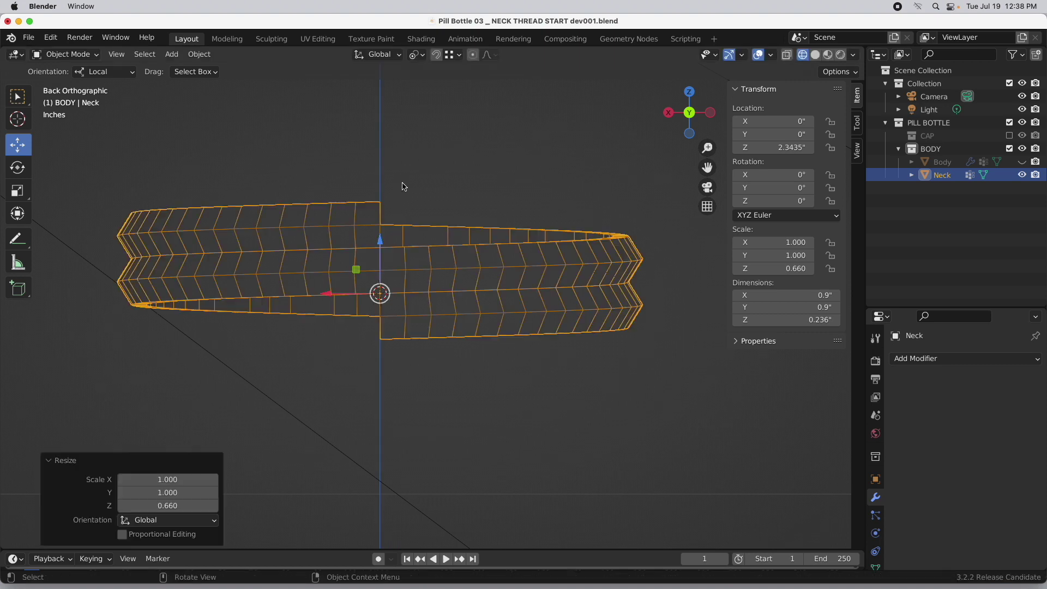
- Briefly show the CAP collection to compare it with the Neck, exclude it again and unhide the Body
{"action": "left_click", "coordinate": [1010, 136]}
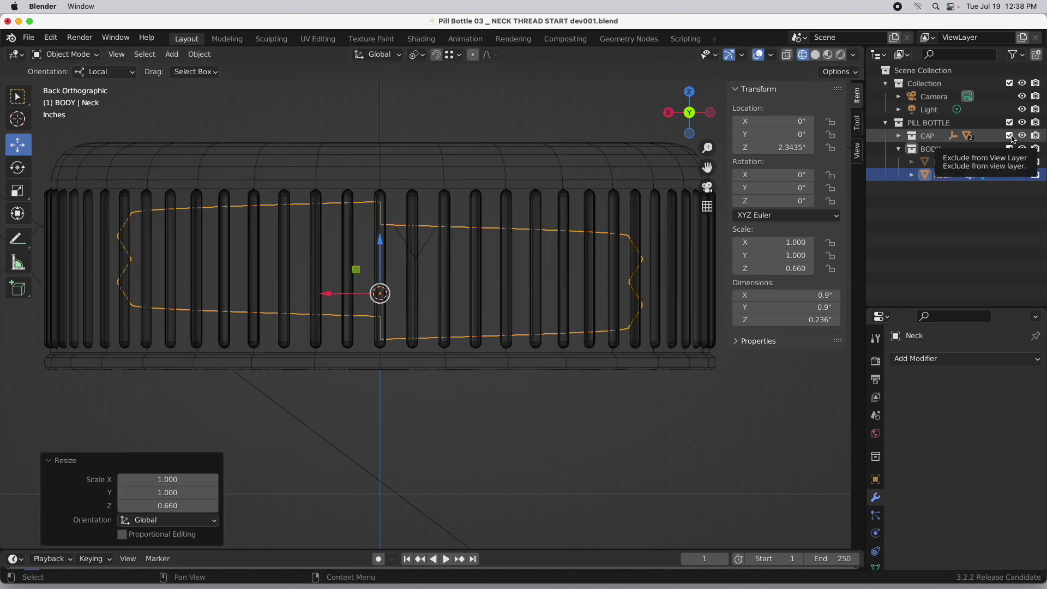
{"action": "left_click", "coordinate": [1010, 136]}
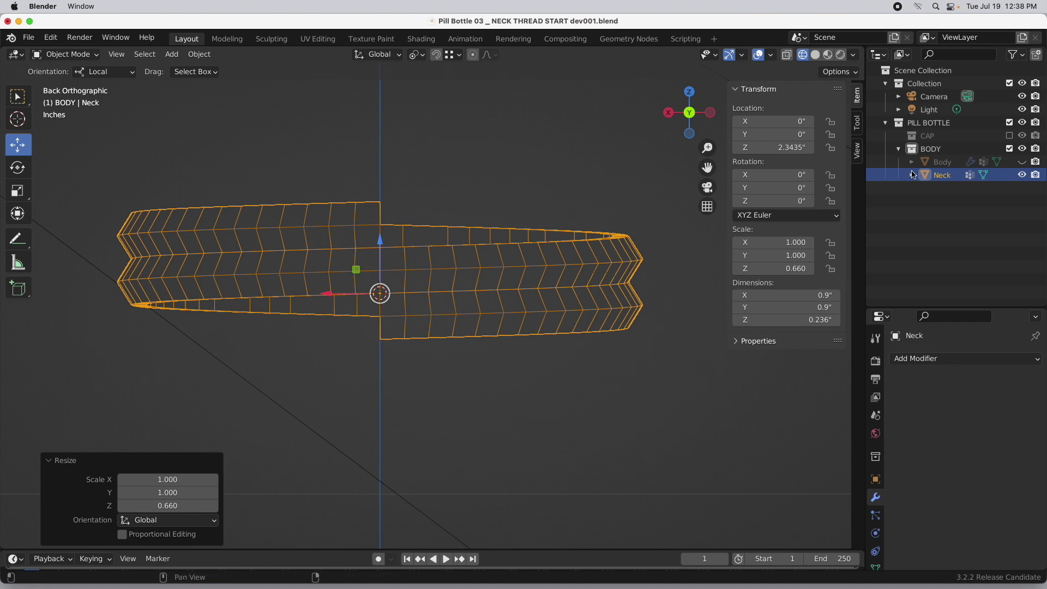
{"action": "left_click", "coordinate": [1022, 161]}
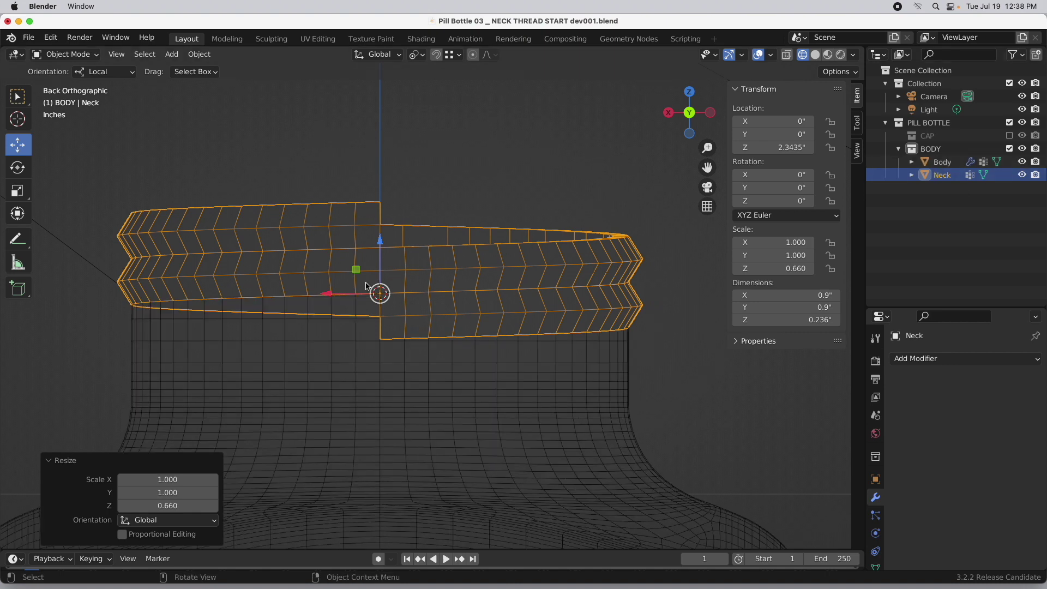
{"action": "left_click_drag", "start_coordinate": [381, 242], "coordinate": [381, 152]}
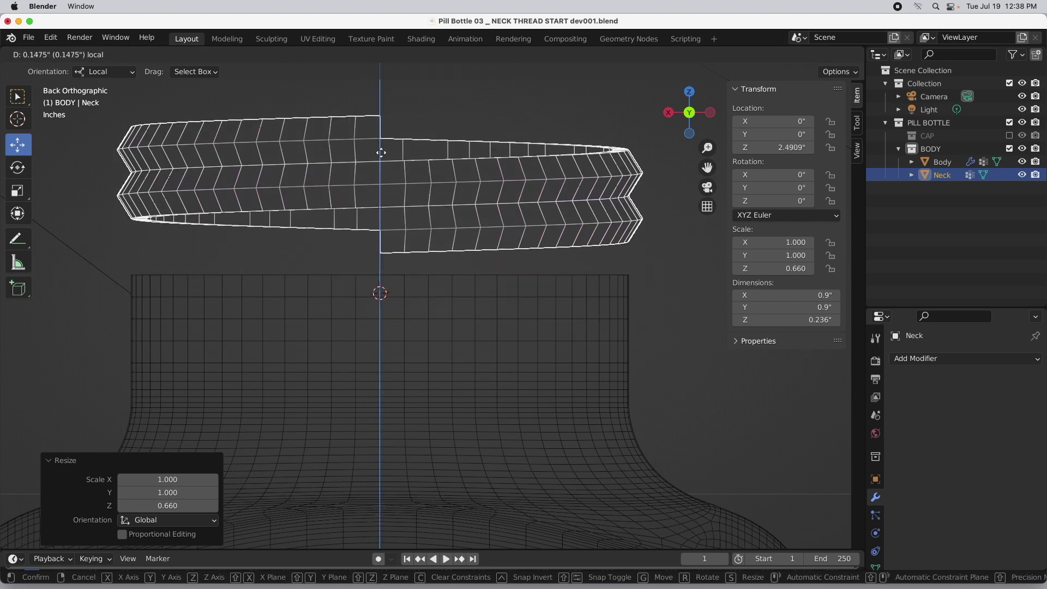
{"action": "left_click", "coordinate": [380, 152]}
{"action": "key", "text": "ctrl+z"}
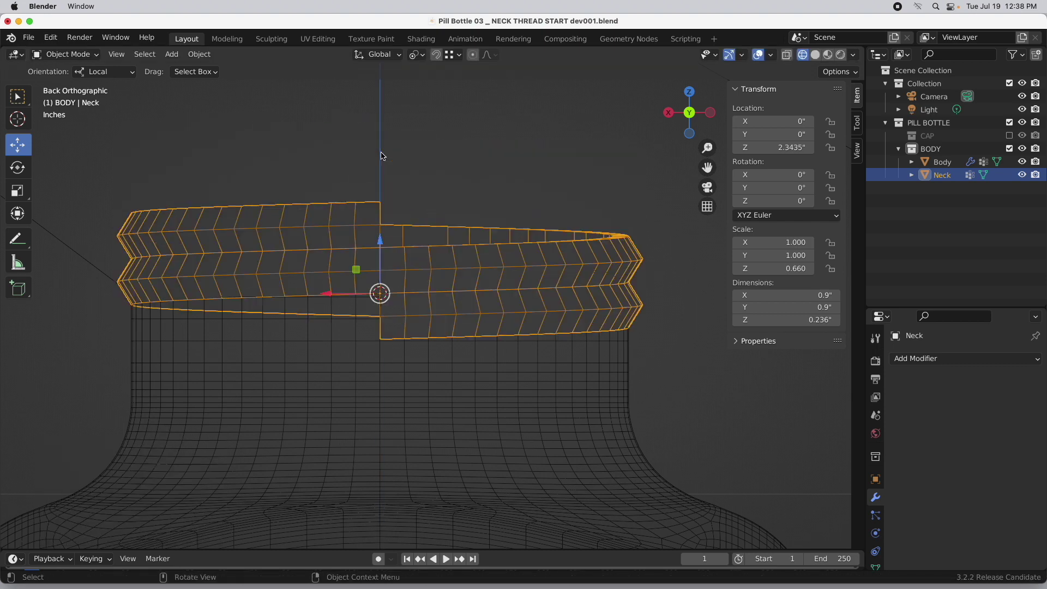
- Delete the uppermost face loop of the Body's neck beneath the thread, and return to Object Mode
{"action": "left_click", "coordinate": [210, 321]}
{"action": "key", "text": "Tab"}
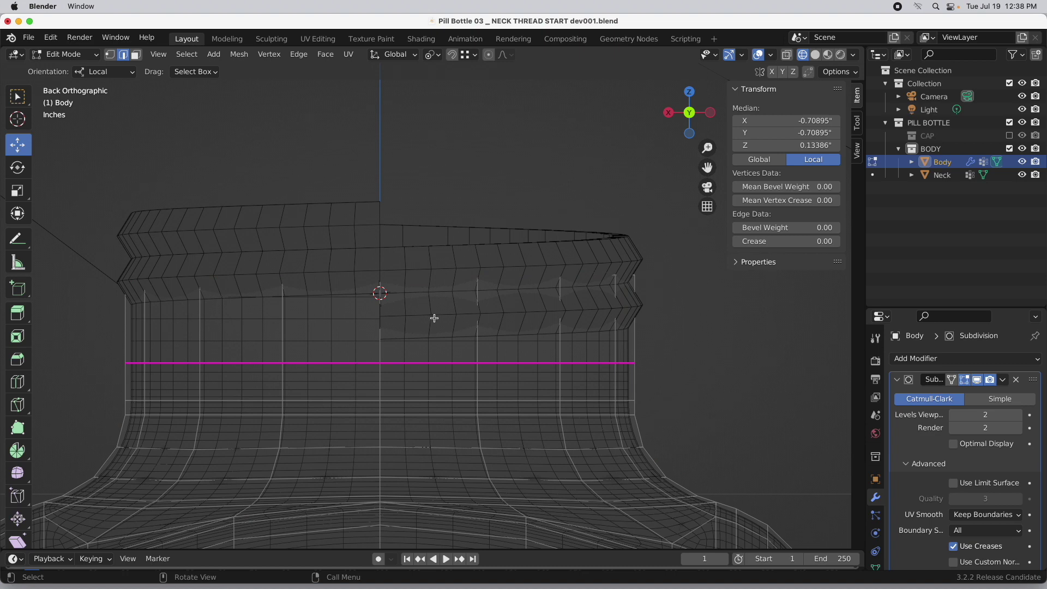
{"action": "left_click", "coordinate": [135, 54]}
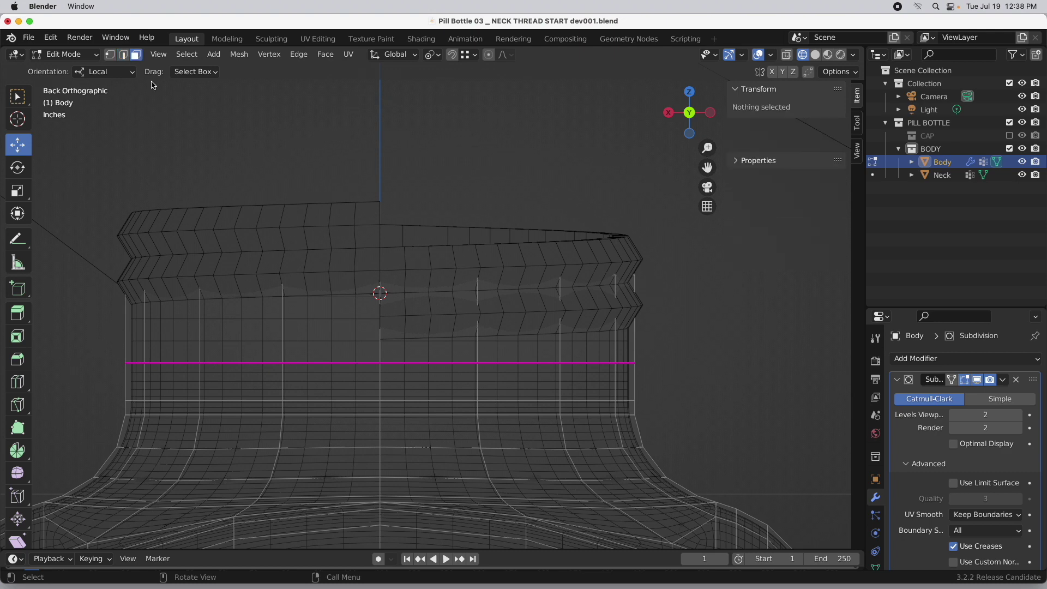
{"action": "left_click", "coordinate": [199, 307], "text": "alt"}
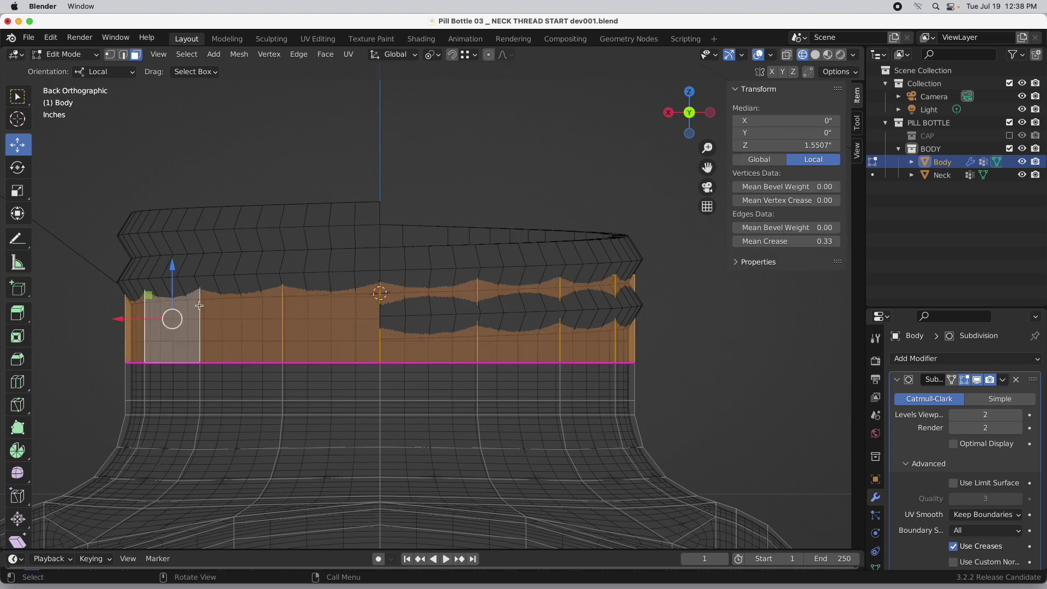
{"action": "key", "text": "x"}
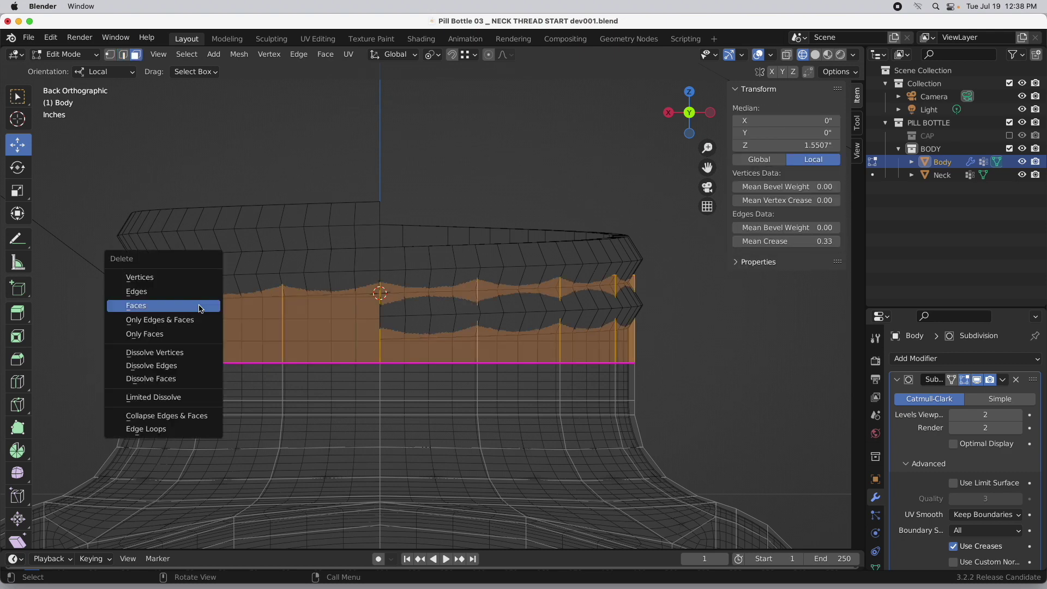
{"action": "left_click", "coordinate": [200, 306]}
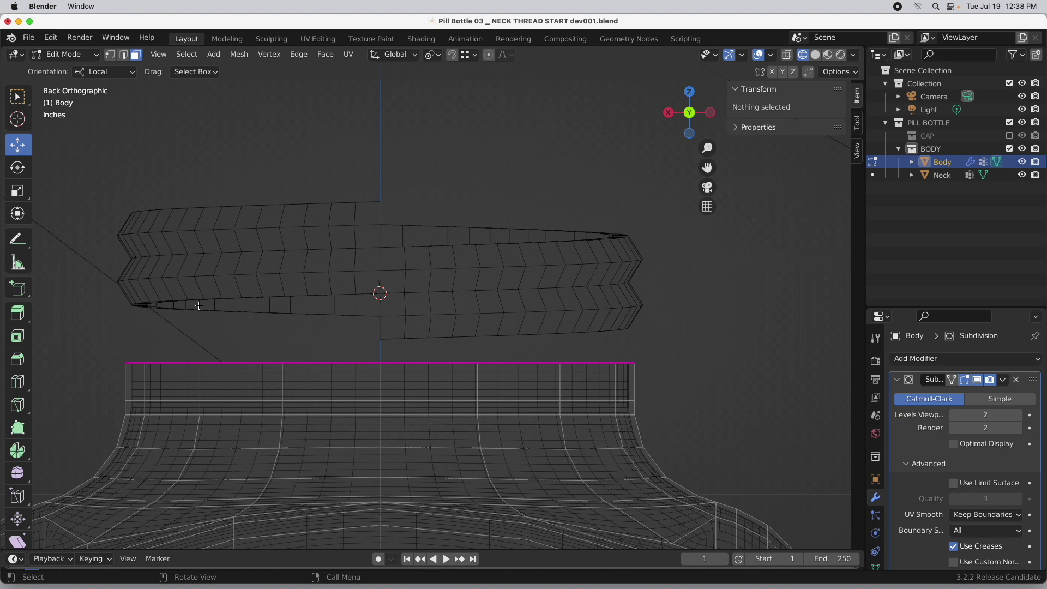
{"action": "key", "text": "Tab"}
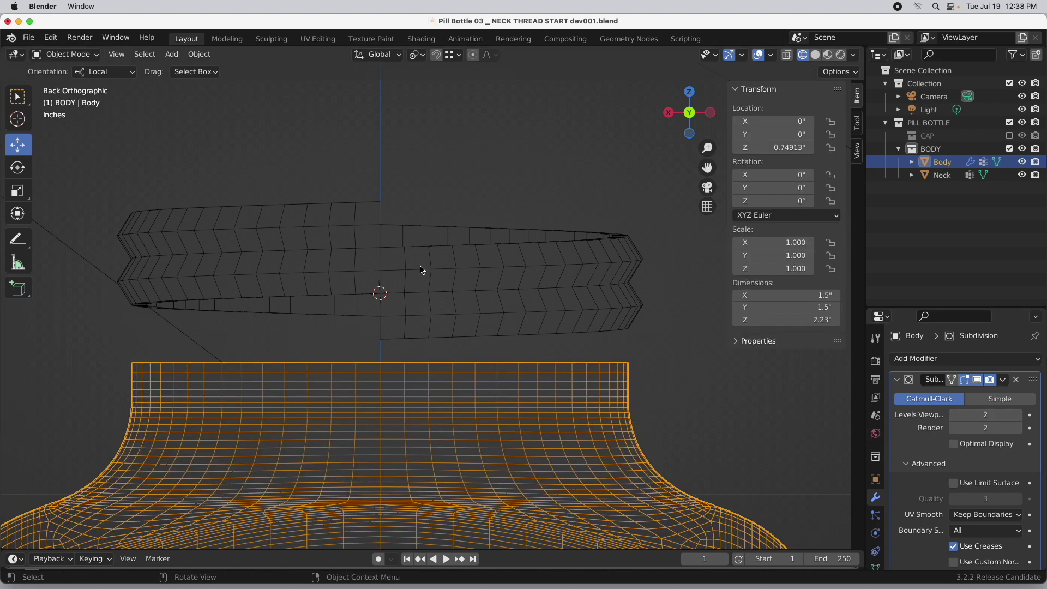
- Enter Edit Mode on the Neck and delete the face loops forming the thread's inner wall
{"action": "left_click", "coordinate": [435, 243]}
{"action": "middle_click_drag", "start_coordinate": [415, 263], "coordinate": [420, 276], "text": "shift"}
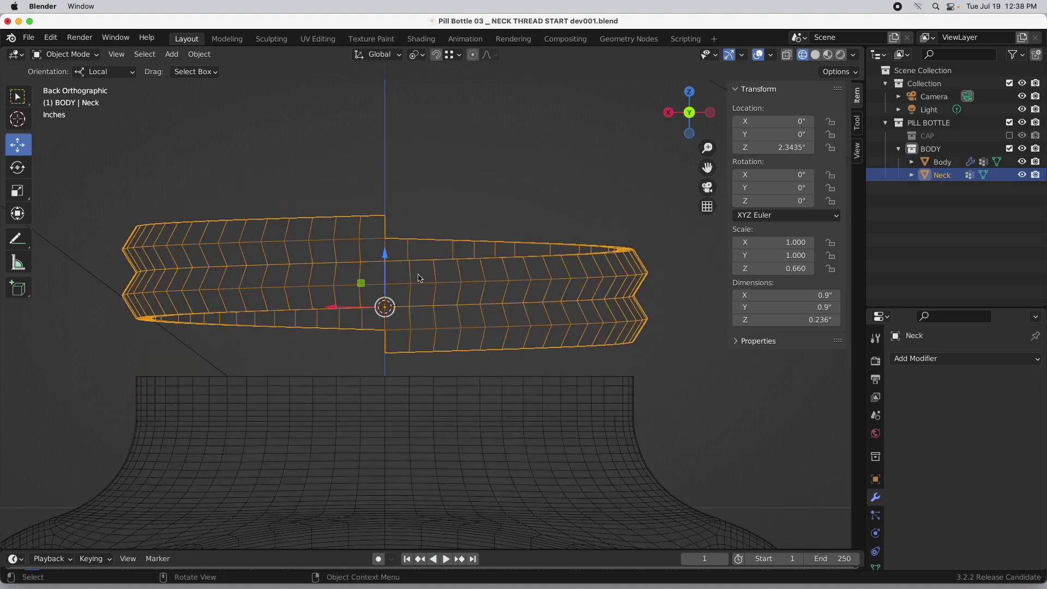
{"action": "key", "text": "Tab"}
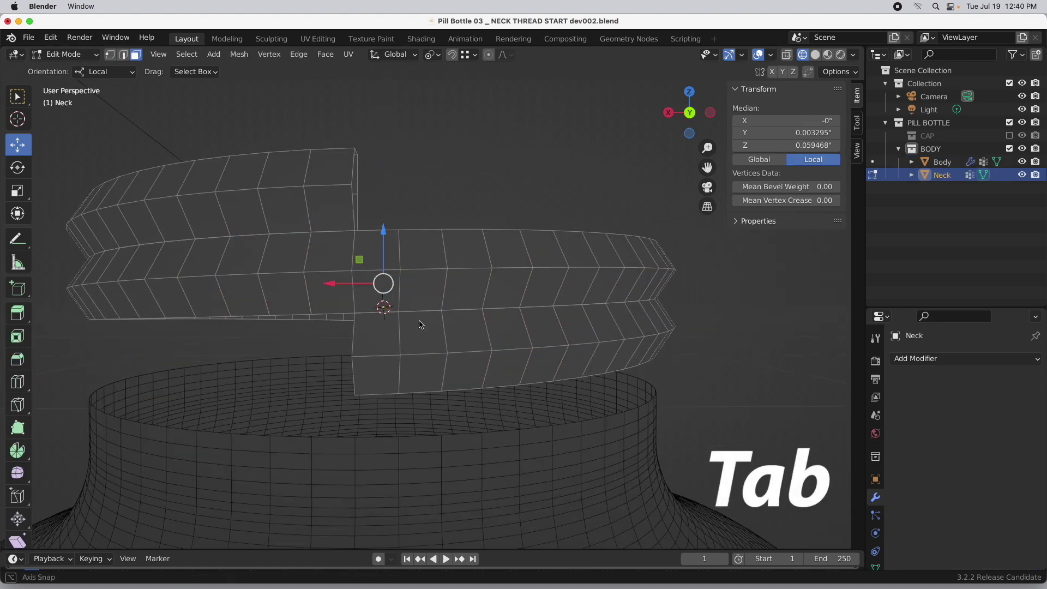
{"action": "middle_click_drag", "start_coordinate": [420, 324], "coordinate": [437, 250]}
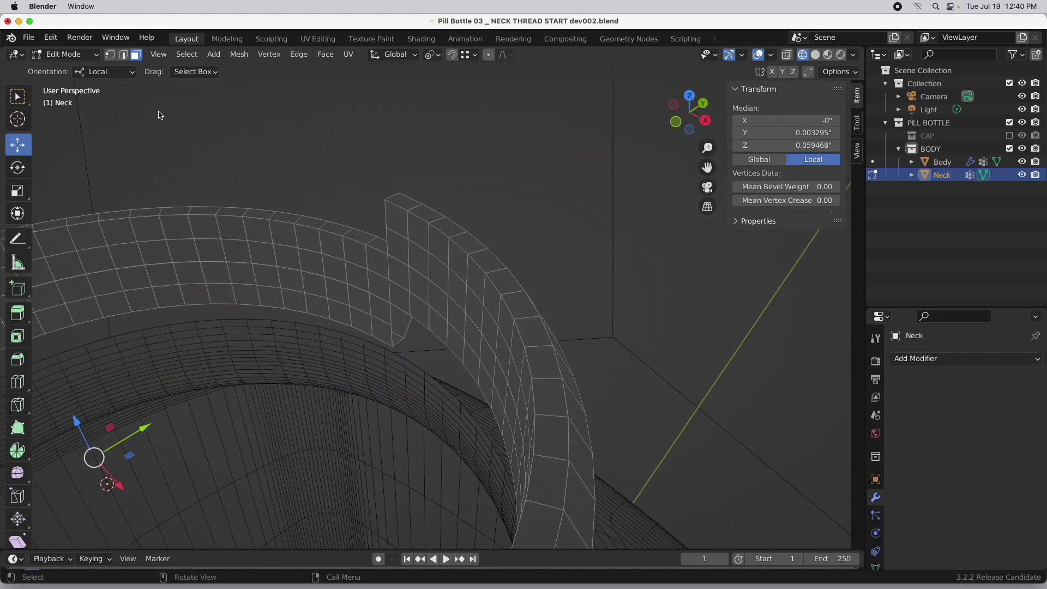
{"action": "left_click", "coordinate": [430, 243], "text": "alt"}
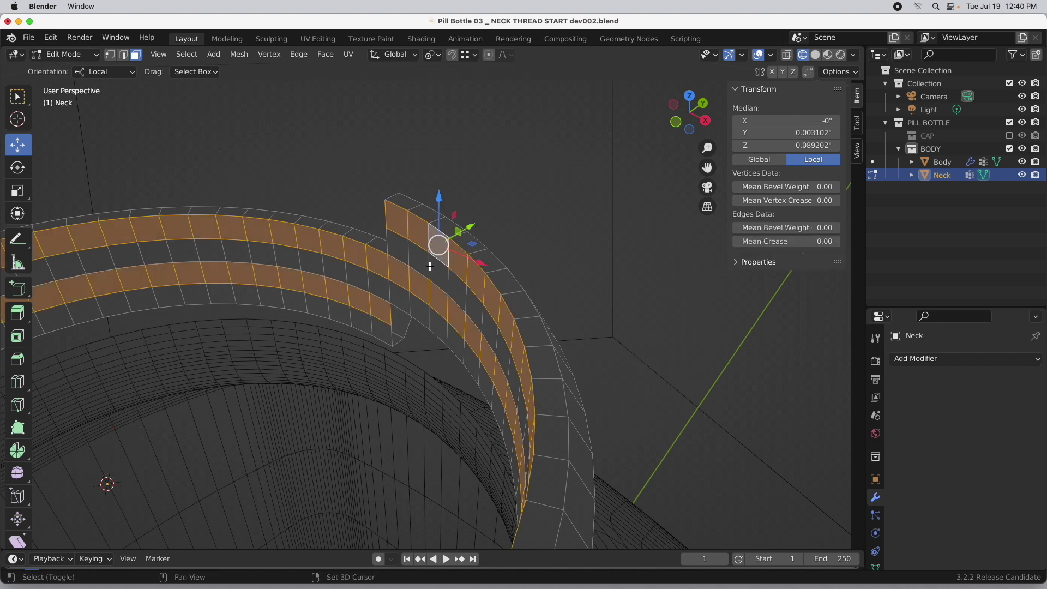
{"action": "left_click", "coordinate": [430, 266], "text": "alt+shift"}
{"action": "key", "text": "x"}
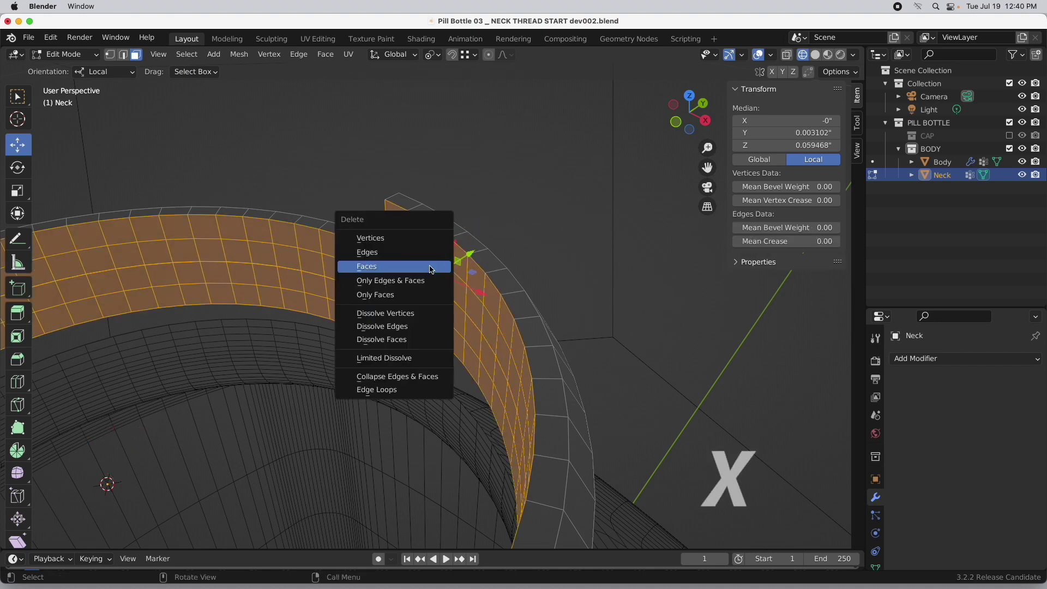
{"action": "left_click", "coordinate": [431, 267]}
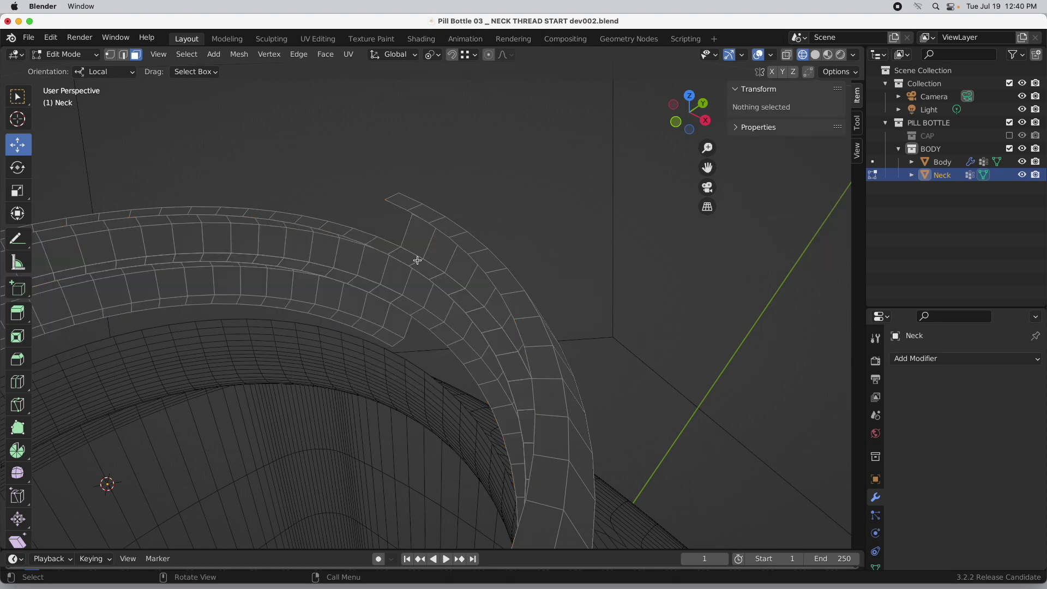
- Delete the narrow flat face loops along the thread's upper and lower inner edges
{"action": "key", "text": "ctrl+z"}
{"action": "key", "text": "ctrl+z"}
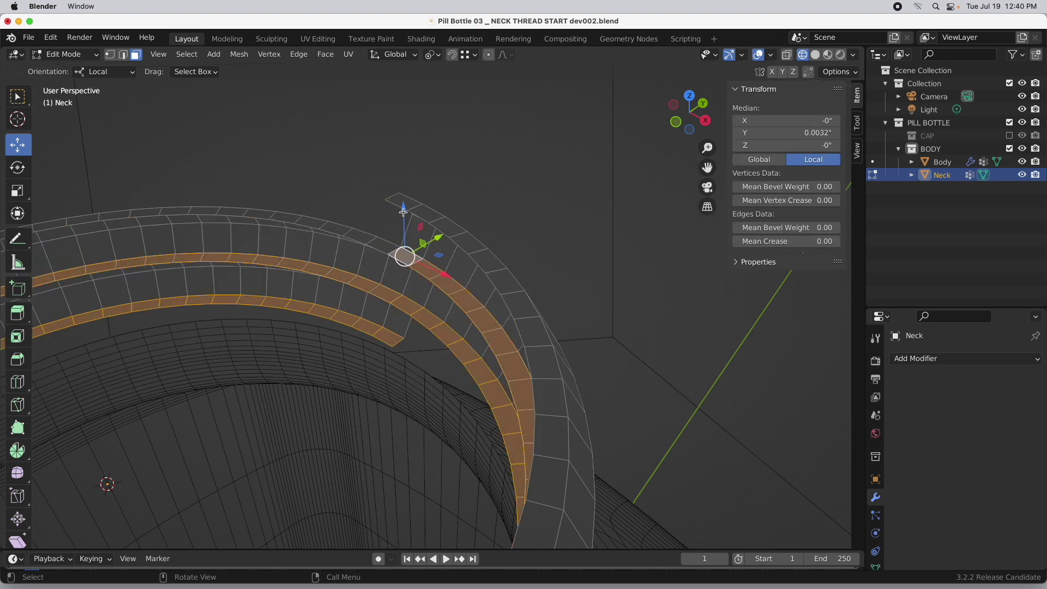
{"action": "left_click", "coordinate": [444, 218], "text": "alt+shift"}
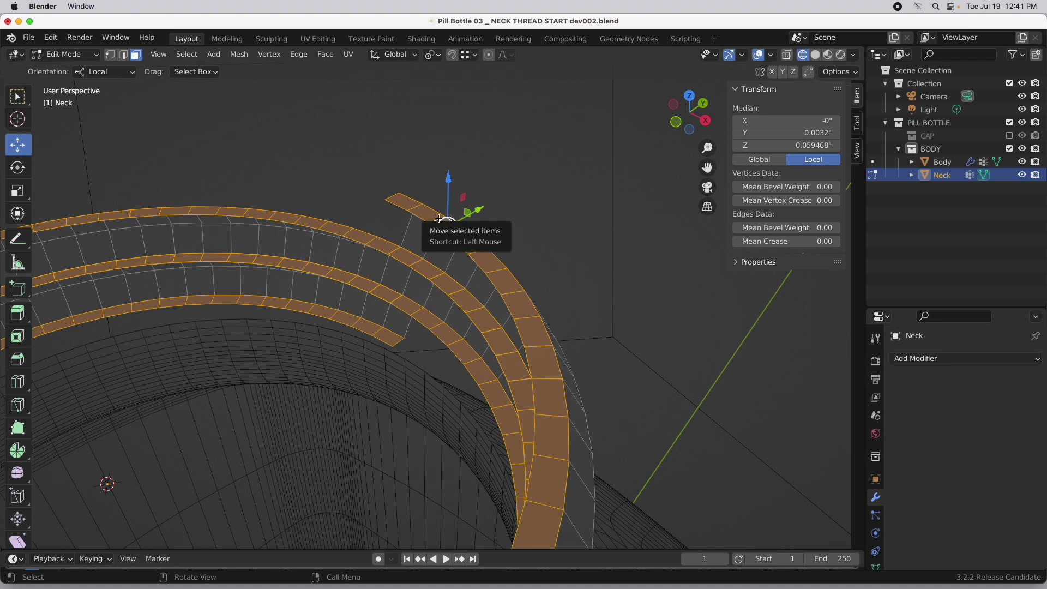
{"action": "key", "text": "x"}
{"action": "left_click", "coordinate": [440, 220]}
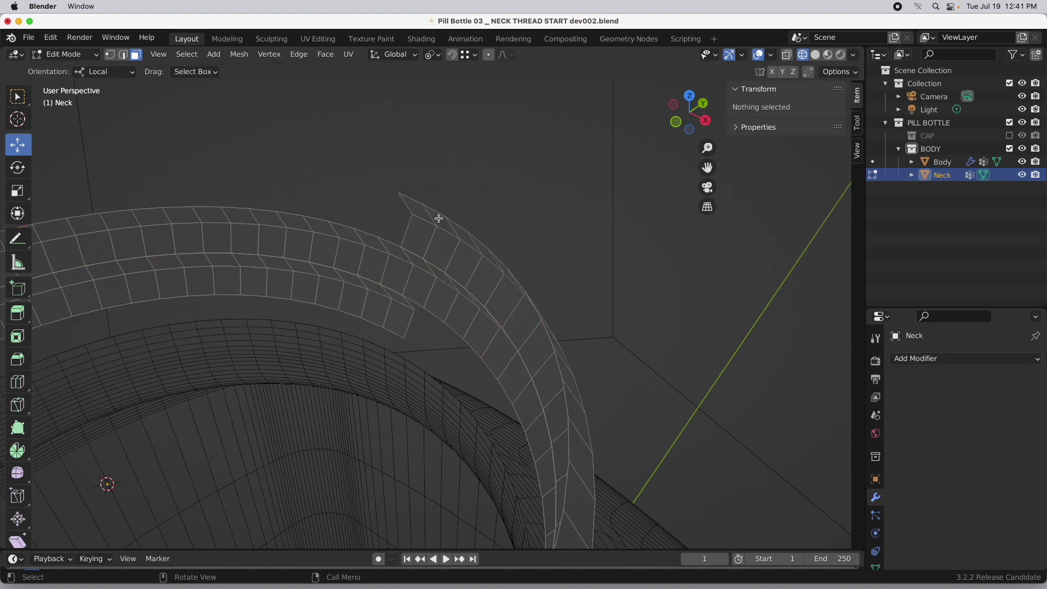
- Merge all of the Neck's vertices by distance using a merge distance of 0.00394 in
{"action": "middle_click_drag", "start_coordinate": [546, 373], "coordinate": [451, 167]}
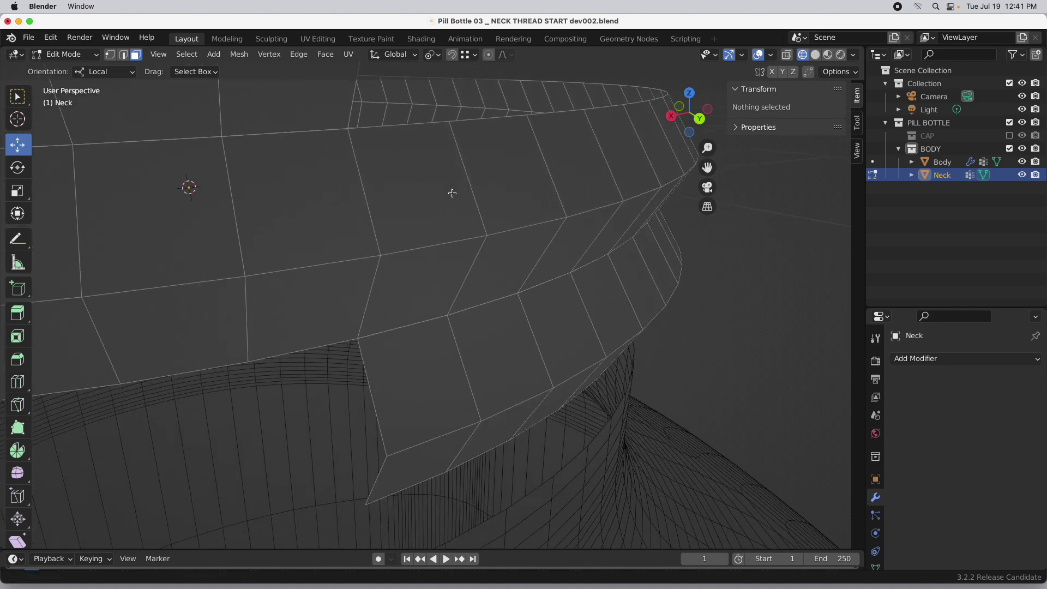
{"action": "scroll", "coordinate": [453, 194], "scroll_direction": "down", "scroll_amount": 8}
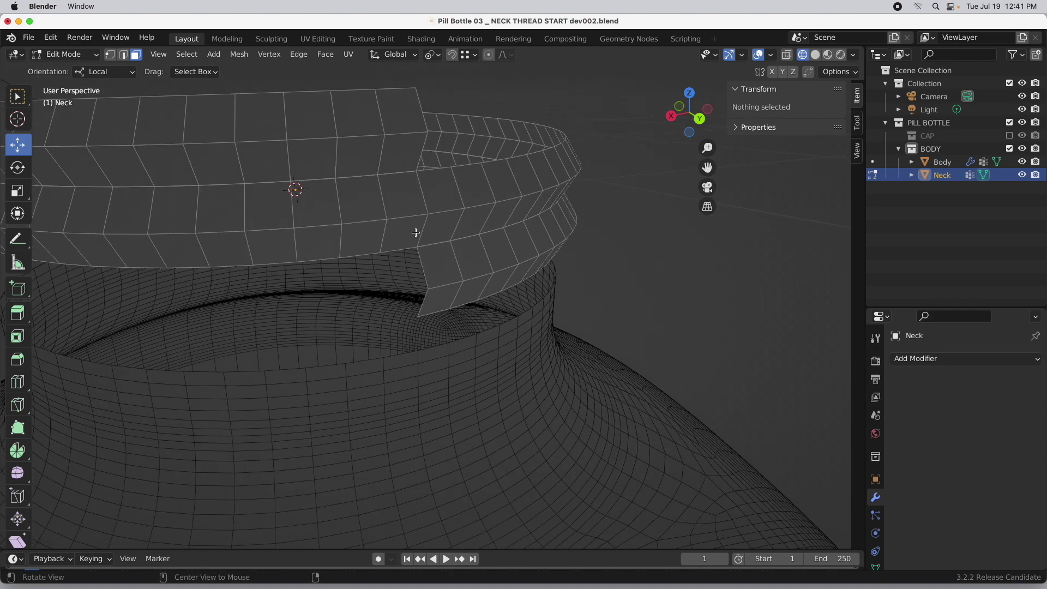
{"action": "left_click", "coordinate": [110, 54]}
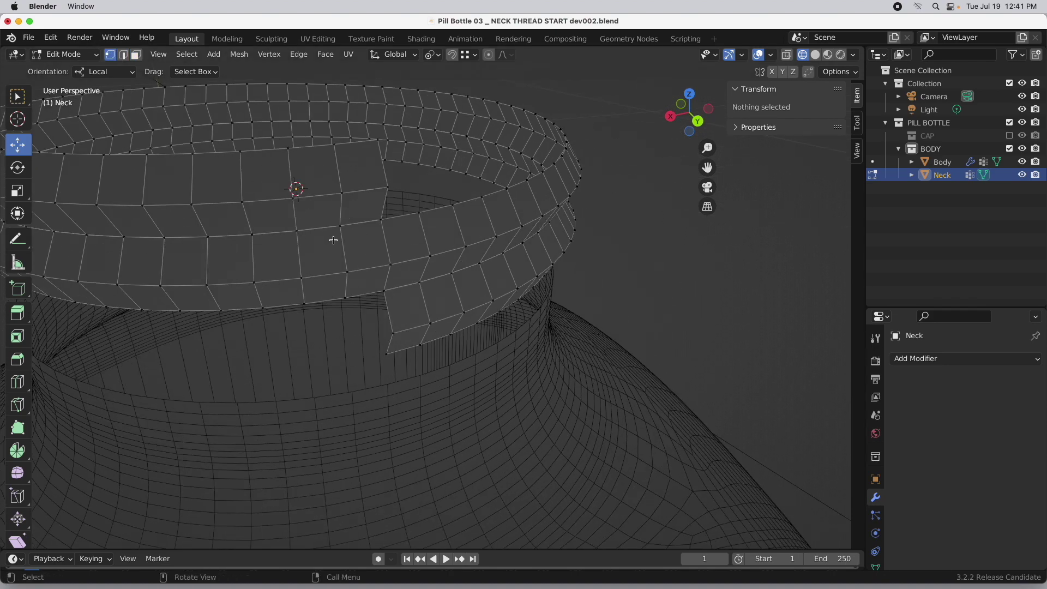
{"action": "key", "text": "a"}
{"action": "right_click", "coordinate": [333, 239]}
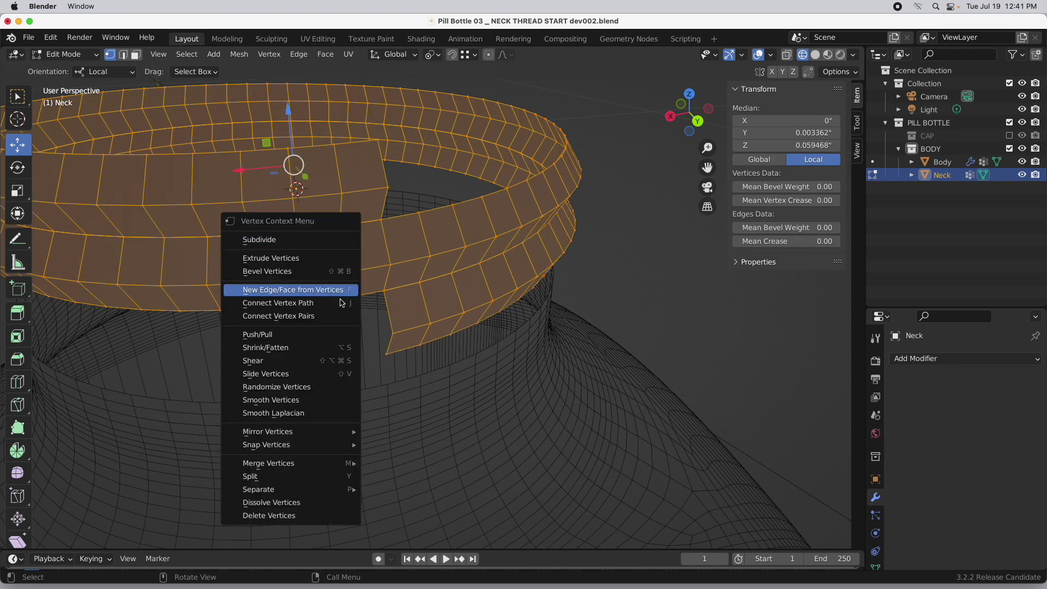
{"action": "mouse_move", "coordinate": [349, 463]}
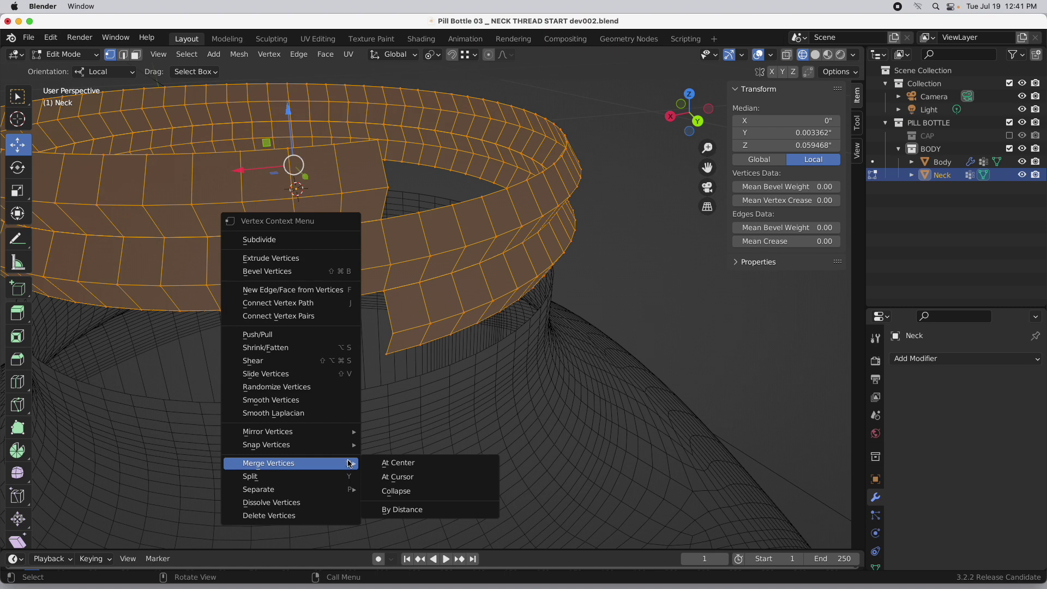
{"action": "left_click", "coordinate": [412, 509]}
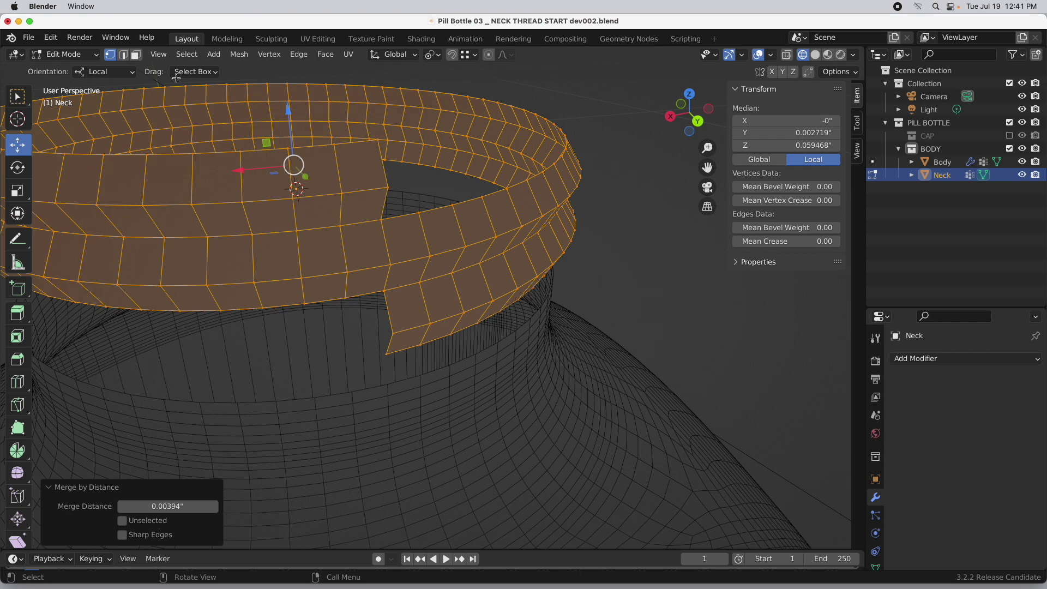
- Extrude the Neck thread's upper edge loop, excluding the short edges at the thread's end, about 0.0594 in upward along Z using XYZ axes
{"action": "key", "text": "2"}
{"action": "left_click", "coordinate": [672, 268]}
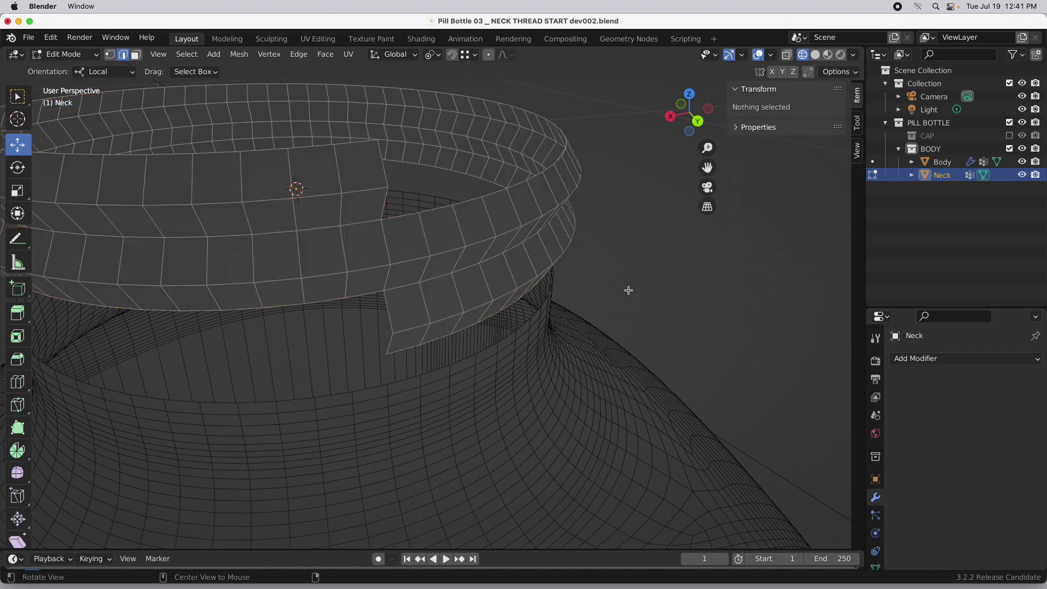
{"action": "middle_click_drag", "start_coordinate": [627, 290], "coordinate": [519, 271]}
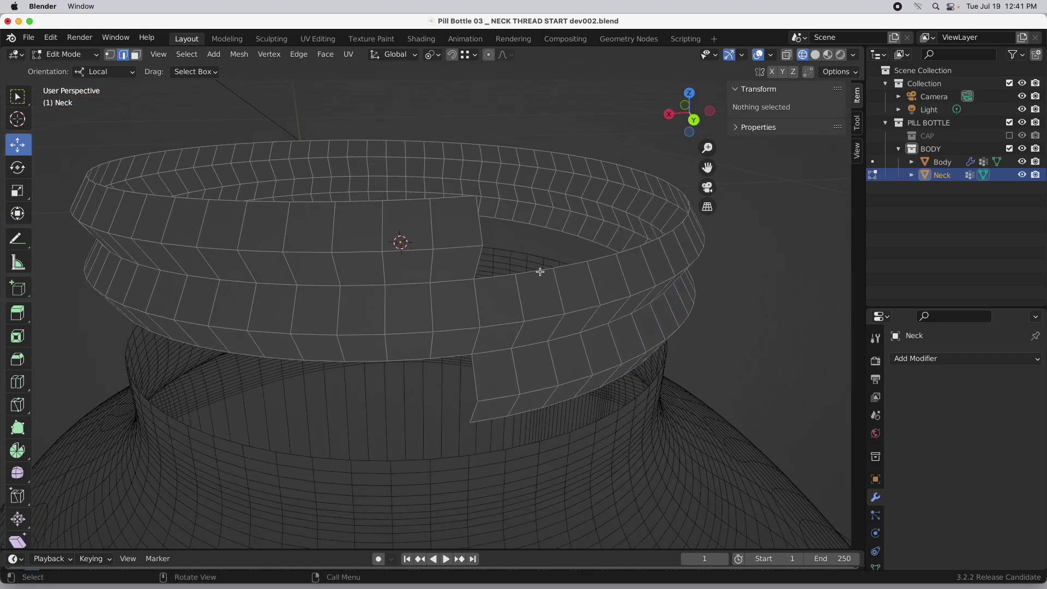
{"action": "left_click", "coordinate": [538, 269], "text": "alt"}
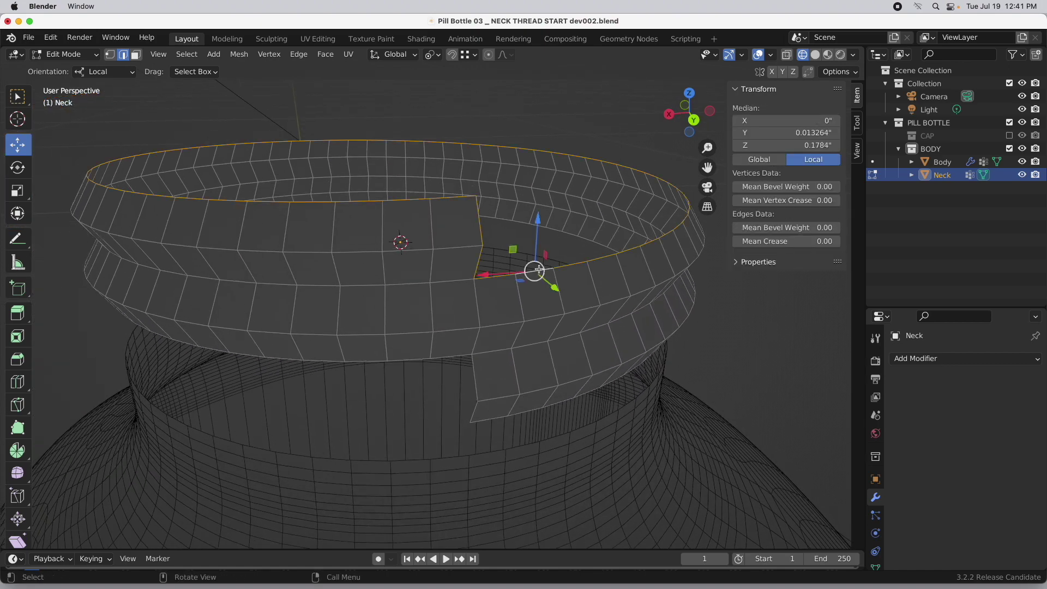
{"action": "middle_click_drag", "start_coordinate": [539, 270], "coordinate": [557, 285]}
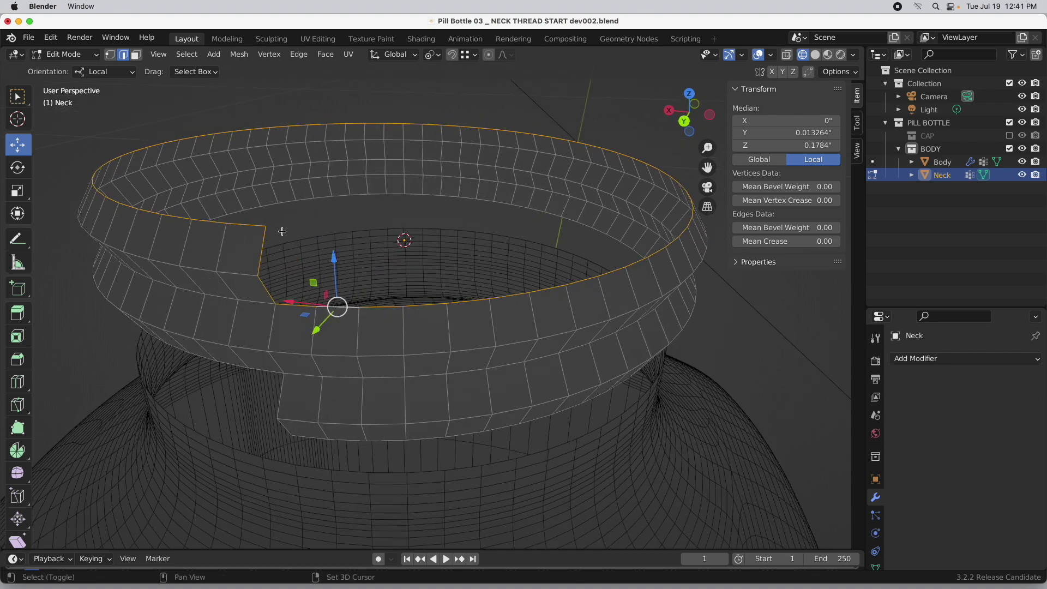
{"action": "left_click", "coordinate": [269, 287], "text": "shift"}
{"action": "left_click", "coordinate": [283, 305], "text": "shift"}
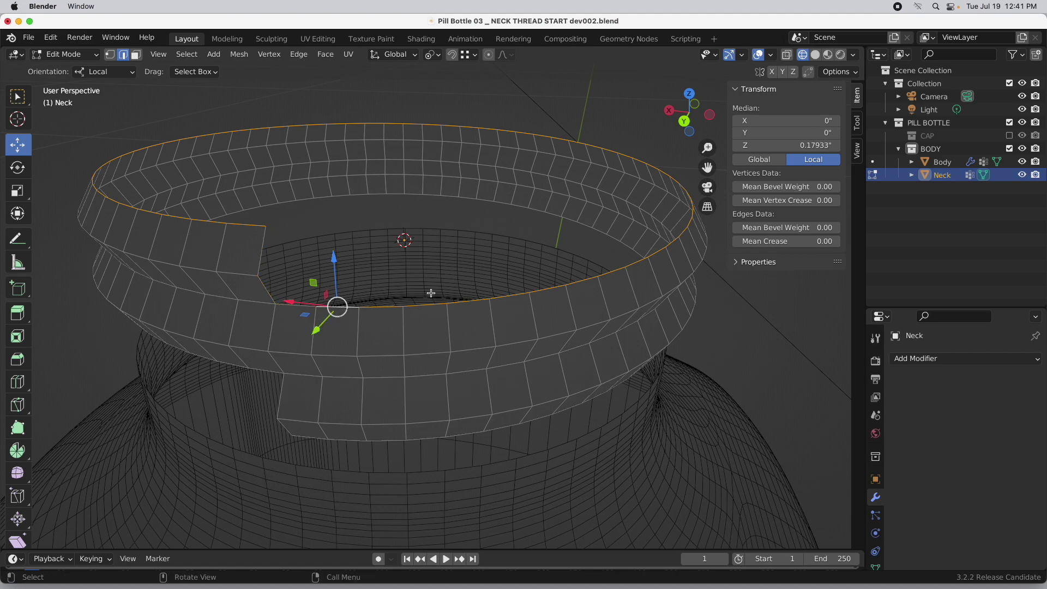
{"action": "middle_click_drag", "start_coordinate": [430, 289], "coordinate": [421, 269]}
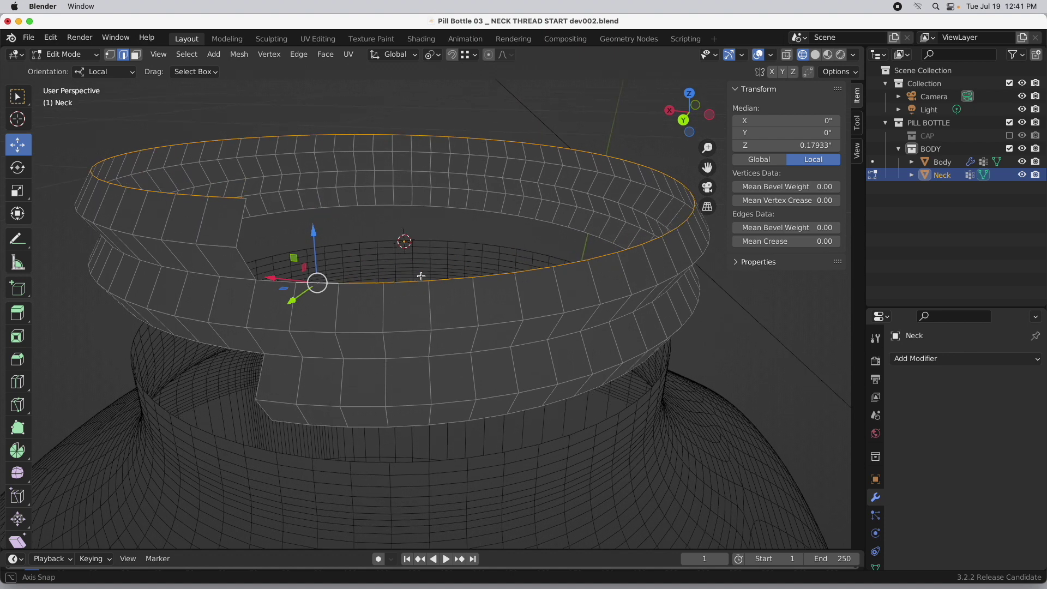
{"action": "left_click", "coordinate": [18, 313]}
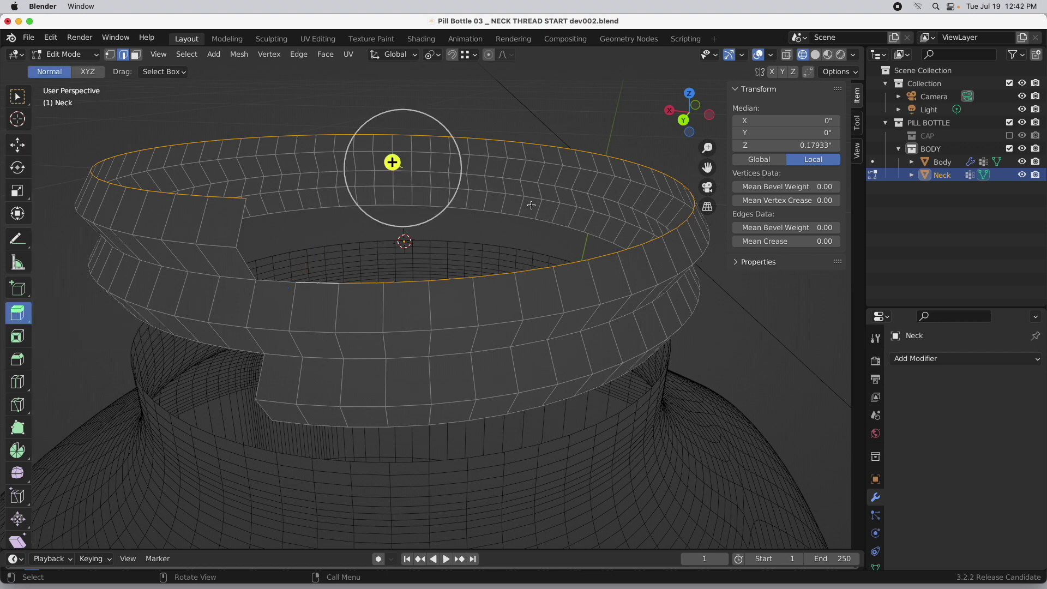
{"action": "left_click", "coordinate": [859, 126]}
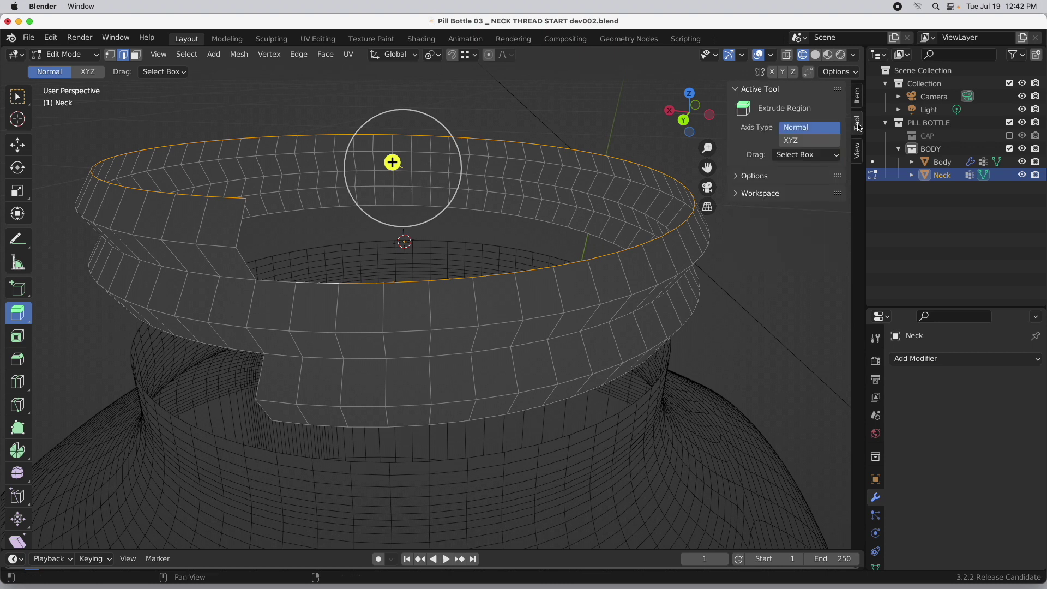
{"action": "left_click", "coordinate": [809, 128]}
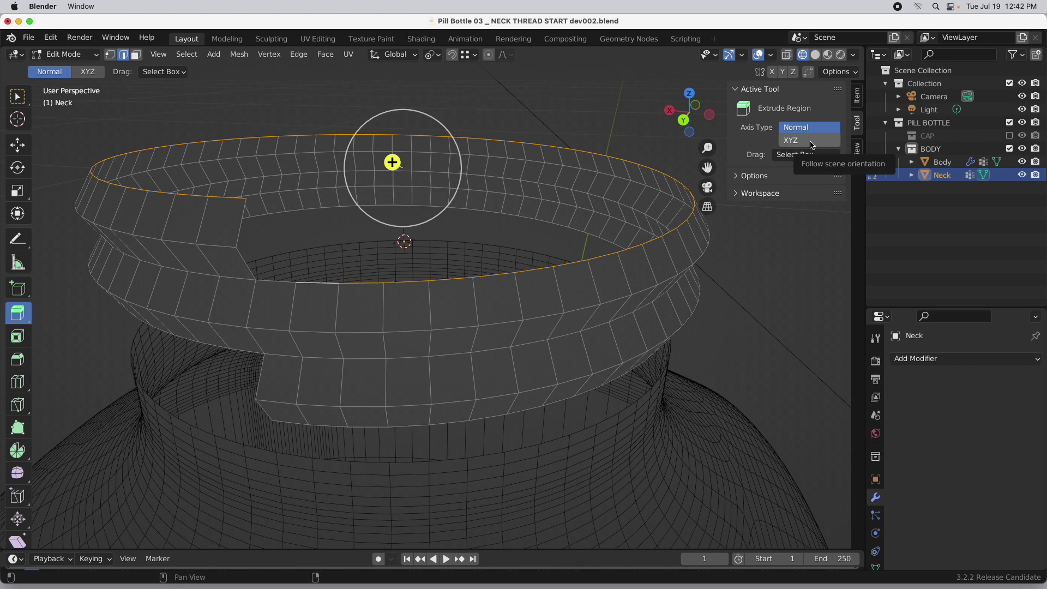
{"action": "left_click", "coordinate": [811, 140]}
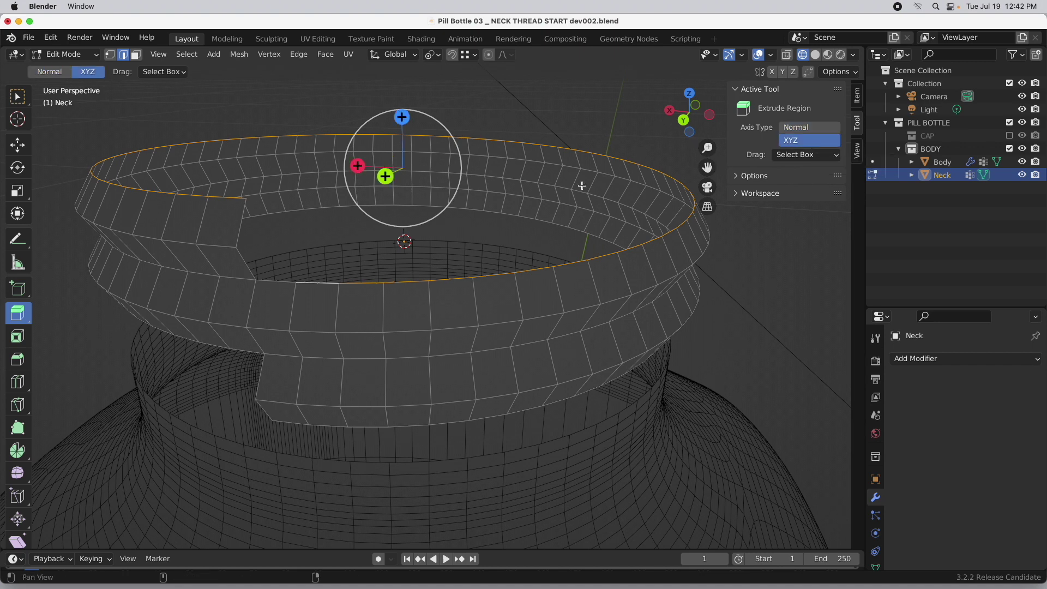
{"action": "scroll", "coordinate": [497, 215], "scroll_direction": "down", "scroll_amount": 3}
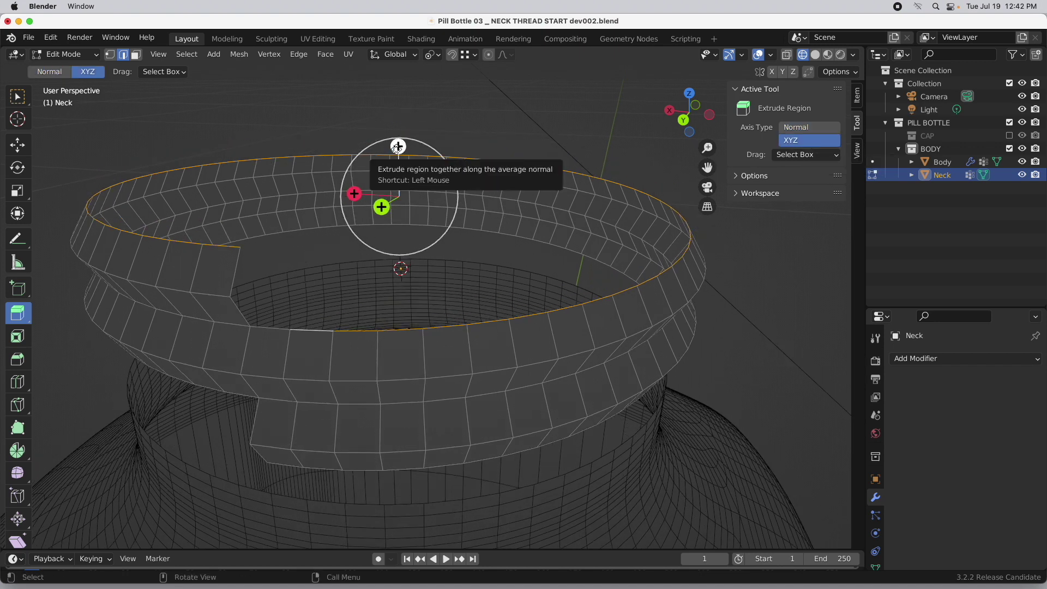
{"action": "left_click_drag", "start_coordinate": [397, 146], "coordinate": [415, 91]}
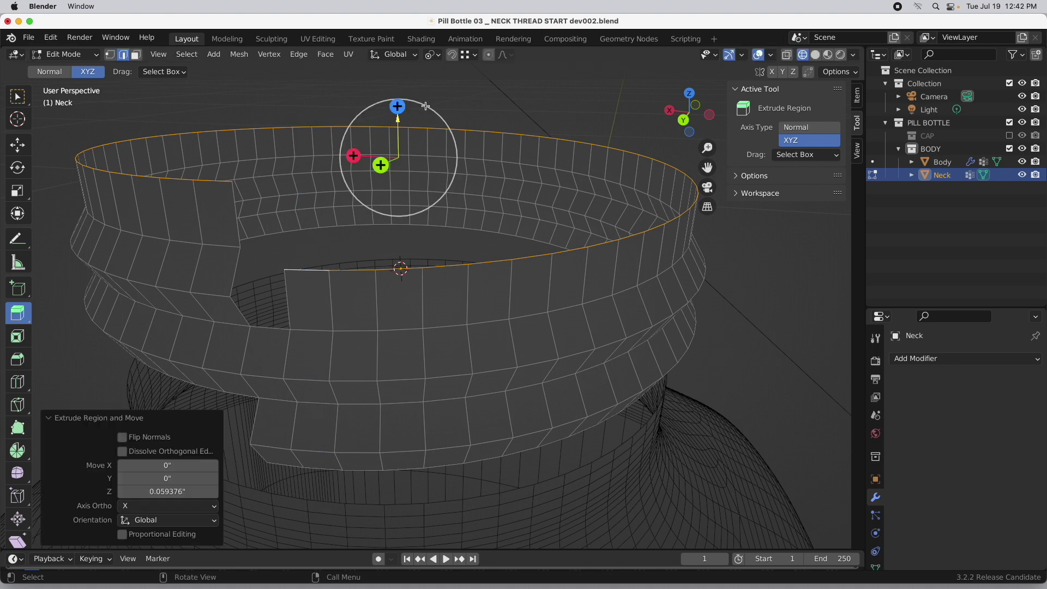
- Flatten the extruded upper rim with a Z scale of 0 about its bounding box center, and raise it about 0.0127 in
{"action": "left_click", "coordinate": [17, 191]}
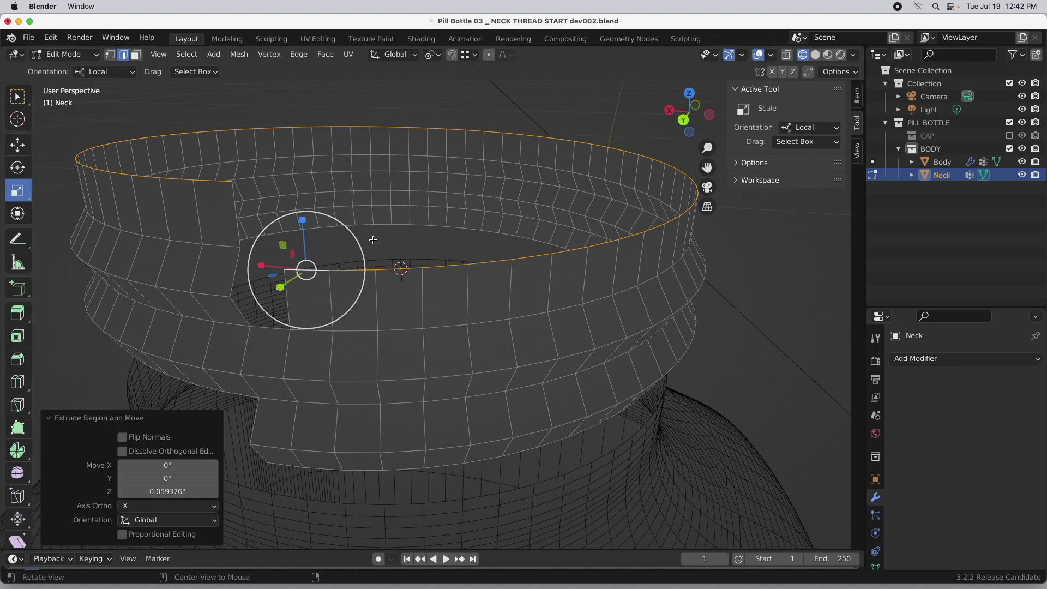
{"action": "mouse_move", "coordinate": [374, 240]}
{"action": "middle_mouse_down"}
{"action": "mouse_move", "coordinate": [411, 221]}
{"action": "mouse_move", "coordinate": [376, 233]}
{"action": "middle_mouse_up"}
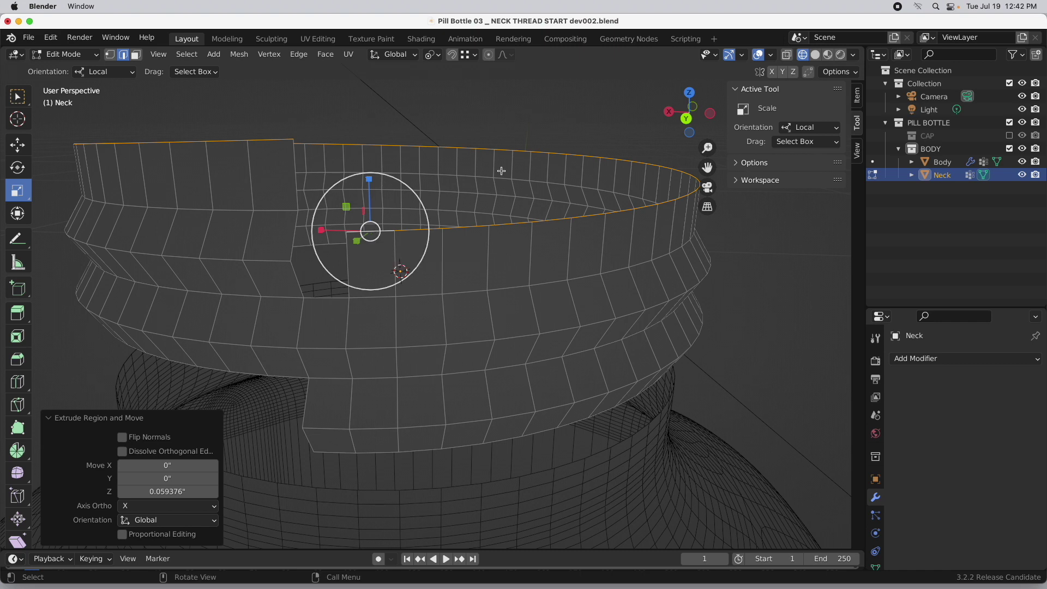
{"action": "key", "text": "period"}
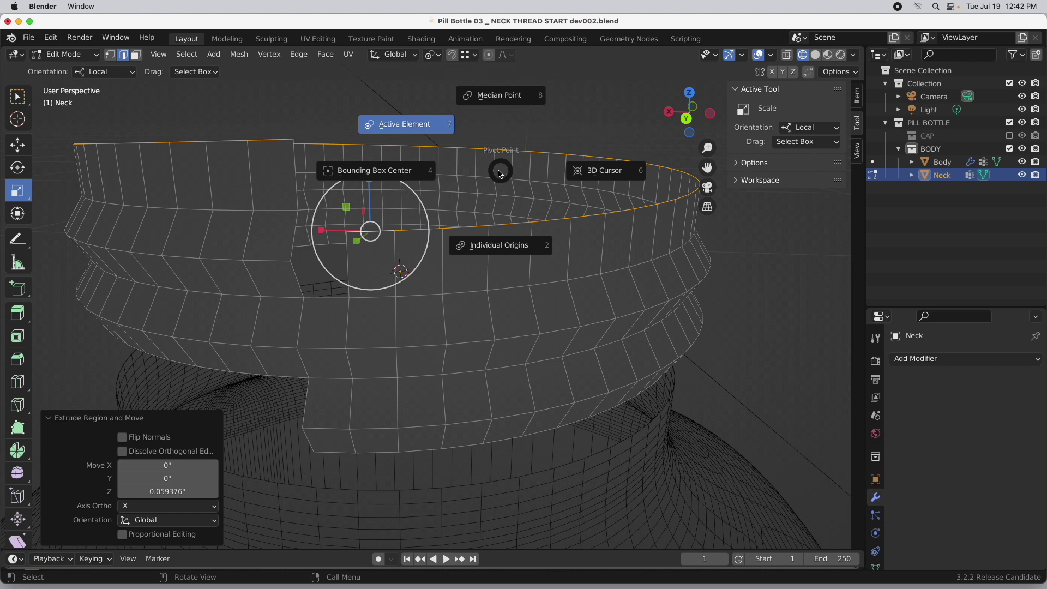
{"action": "left_click", "coordinate": [394, 173]}
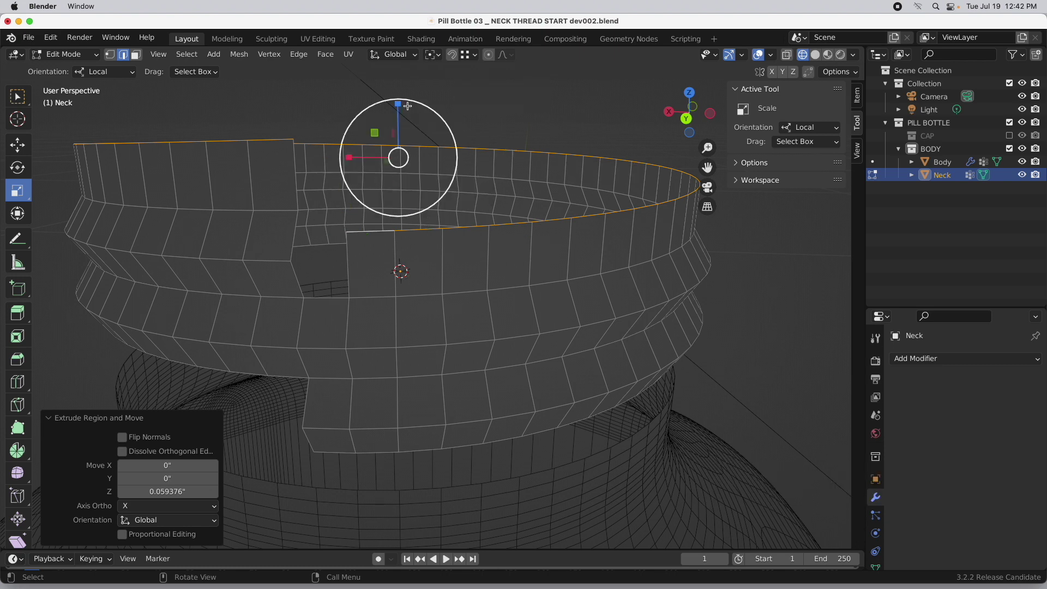
{"action": "left_click", "coordinate": [686, 118]}
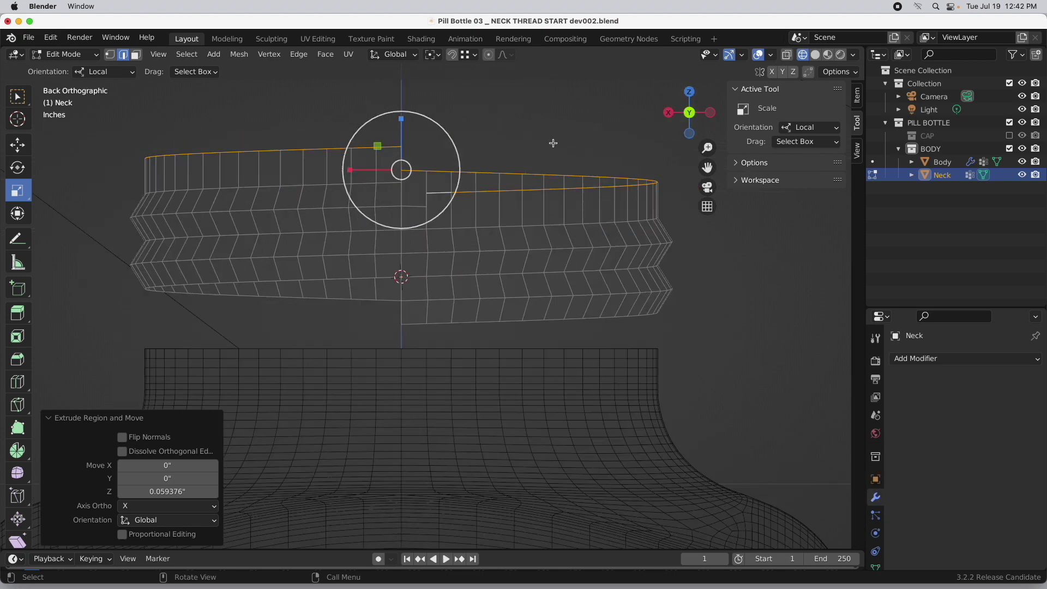
{"action": "left_click_drag", "start_coordinate": [402, 119], "coordinate": [398, 154]}
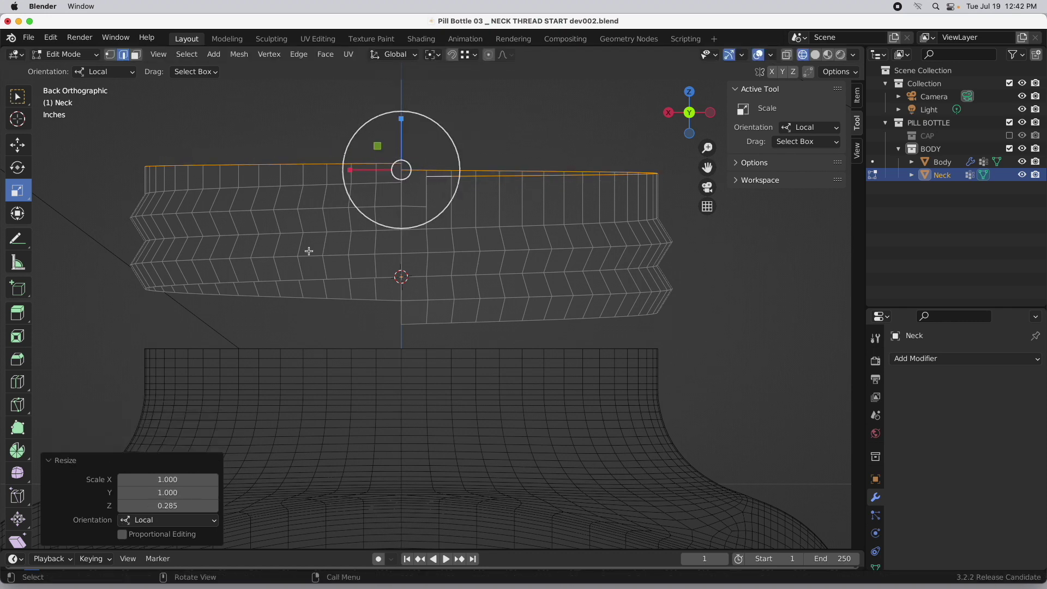
{"action": "left_click", "coordinate": [183, 505]}
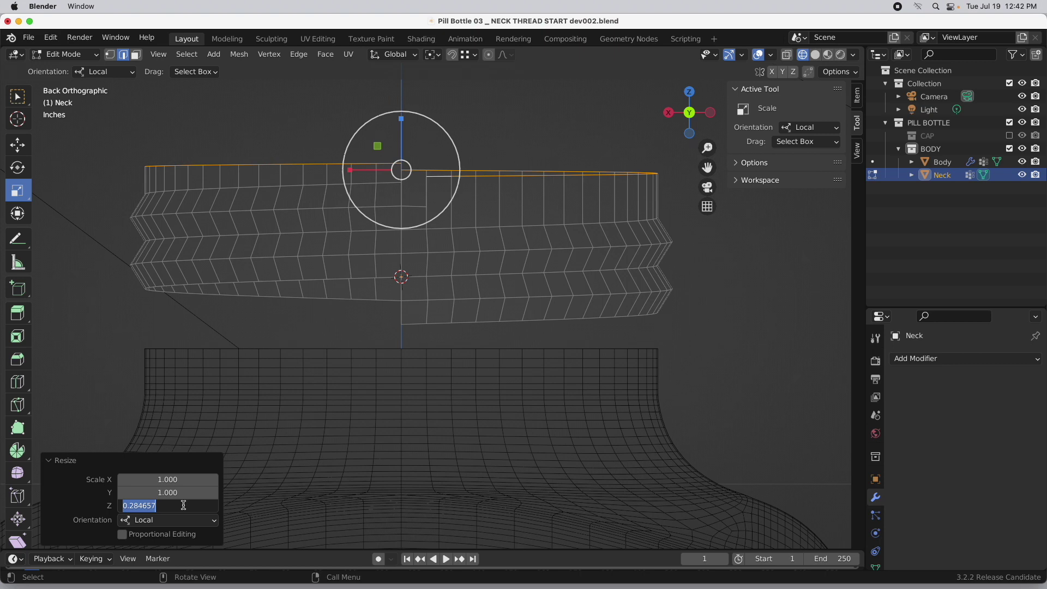
{"action": "type", "text": "0"}
{"action": "key", "text": "Return"}
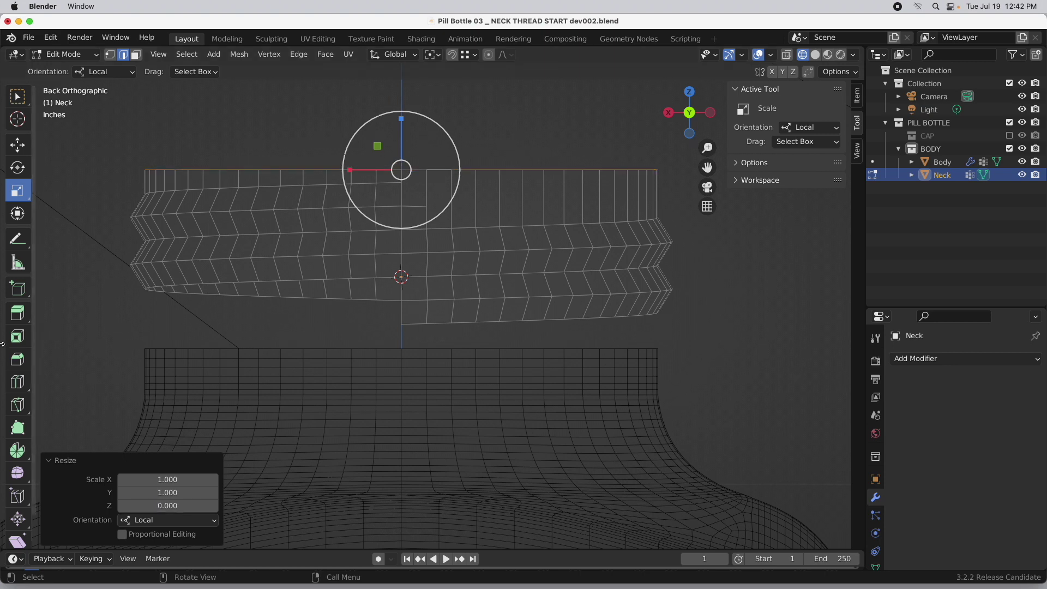
{"action": "left_click", "coordinate": [17, 145]}
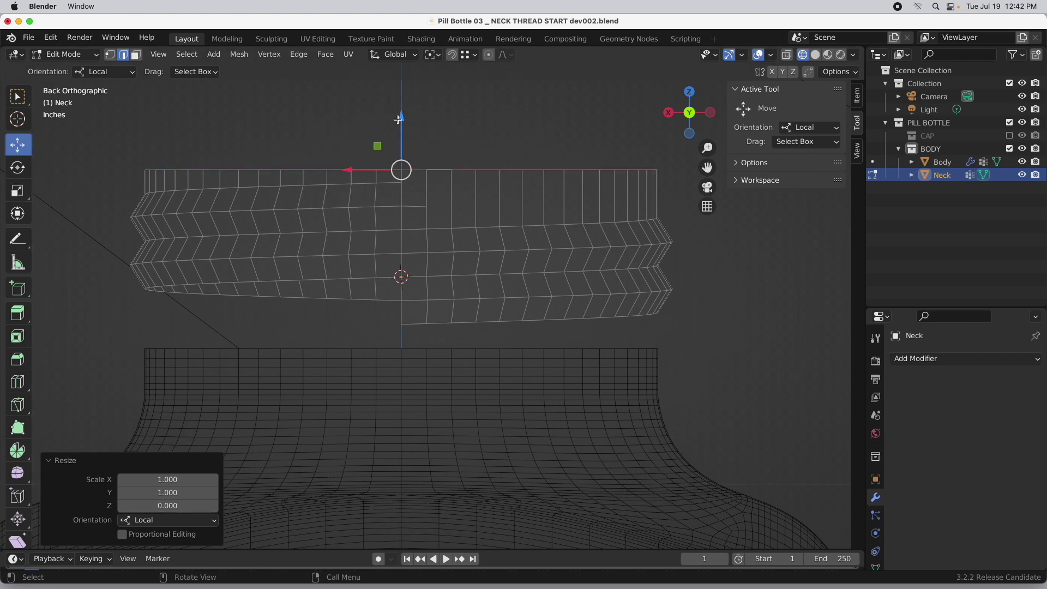
{"action": "left_click_drag", "start_coordinate": [401, 119], "coordinate": [400, 109]}
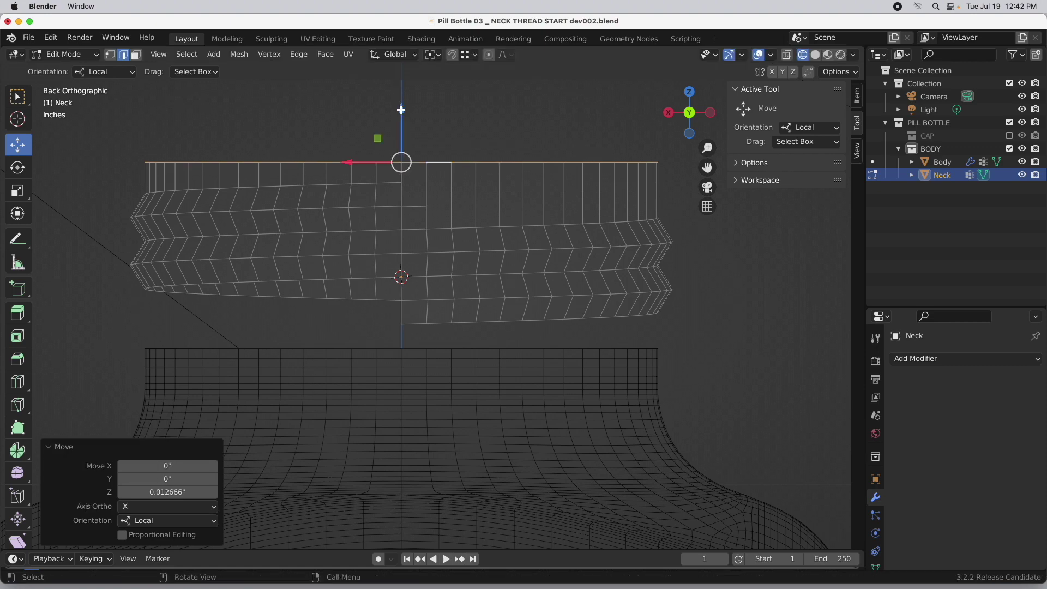
- Extrude the thread's lower edge loop, excluding the vertical edges at the thread's end, about 0.0695 in downward along global Z
{"action": "middle_click_drag", "start_coordinate": [498, 365], "coordinate": [479, 372]}
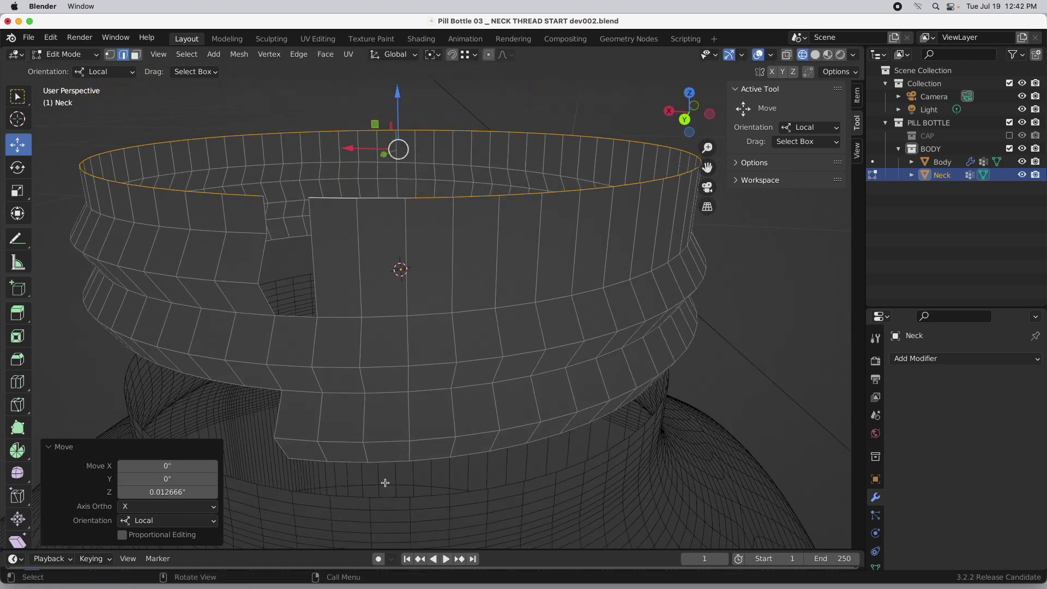
{"action": "left_click", "coordinate": [377, 461], "text": "alt"}
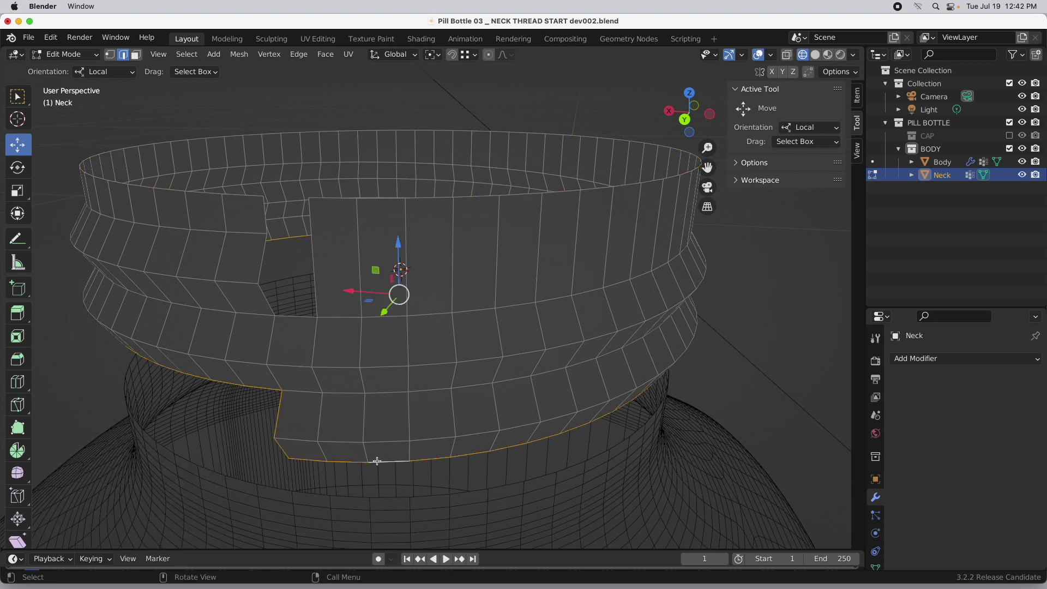
{"action": "middle_click_drag", "start_coordinate": [377, 462], "coordinate": [374, 436]}
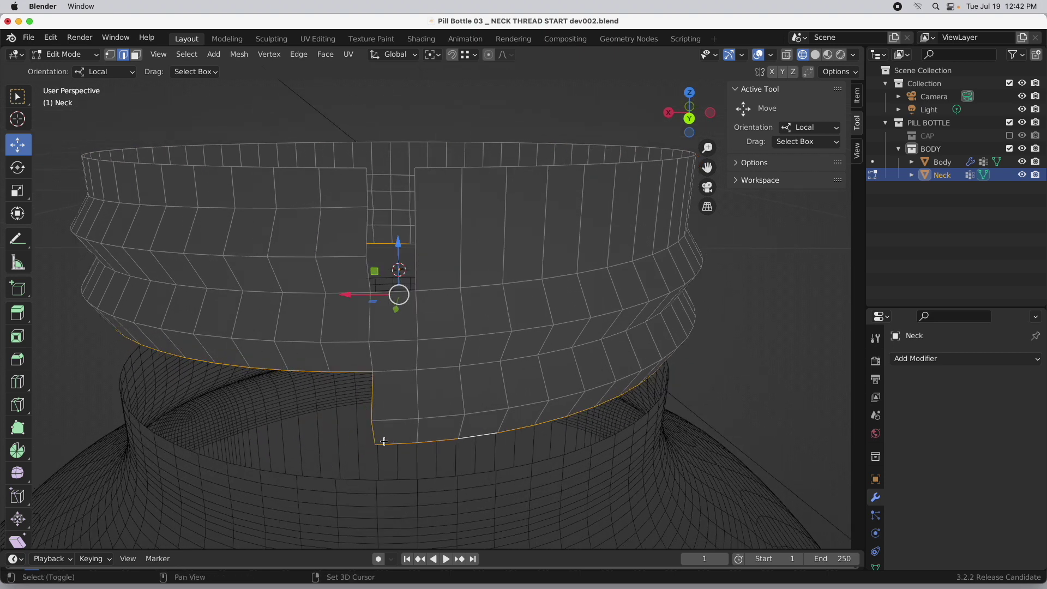
{"action": "left_click", "coordinate": [372, 402], "text": "alt+shift"}
{"action": "middle_click_drag", "start_coordinate": [460, 391], "coordinate": [467, 381]}
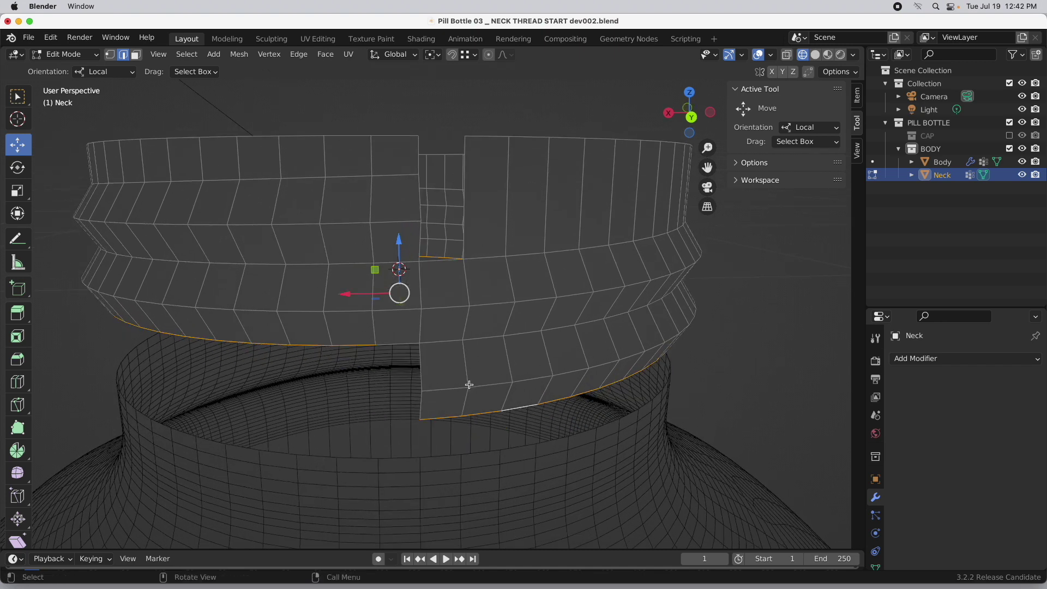
{"action": "key", "text": "e"}
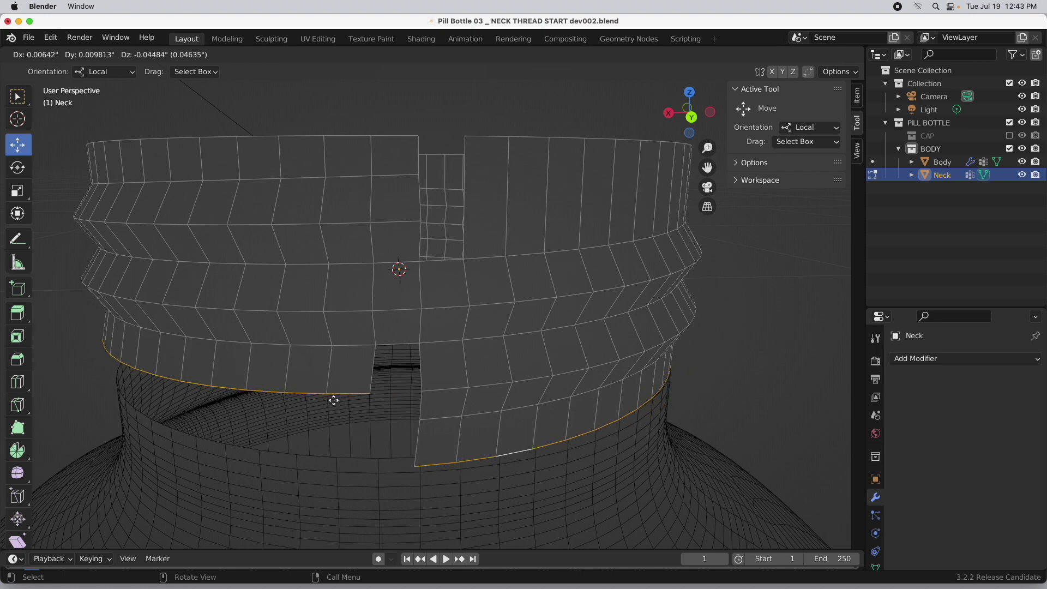
{"action": "key", "text": "z"}
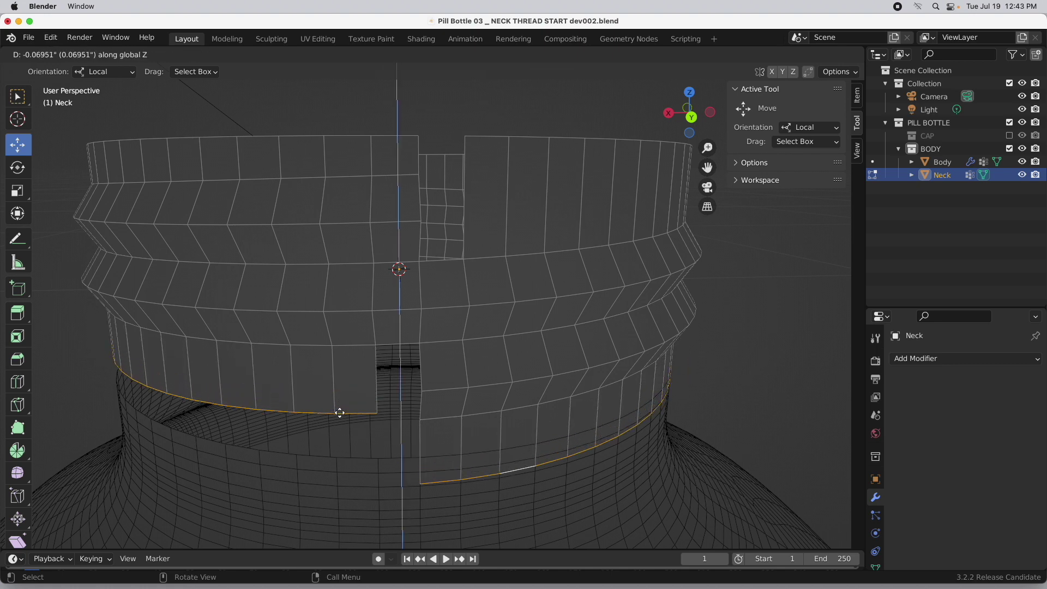
{"action": "left_click", "coordinate": [340, 413]}
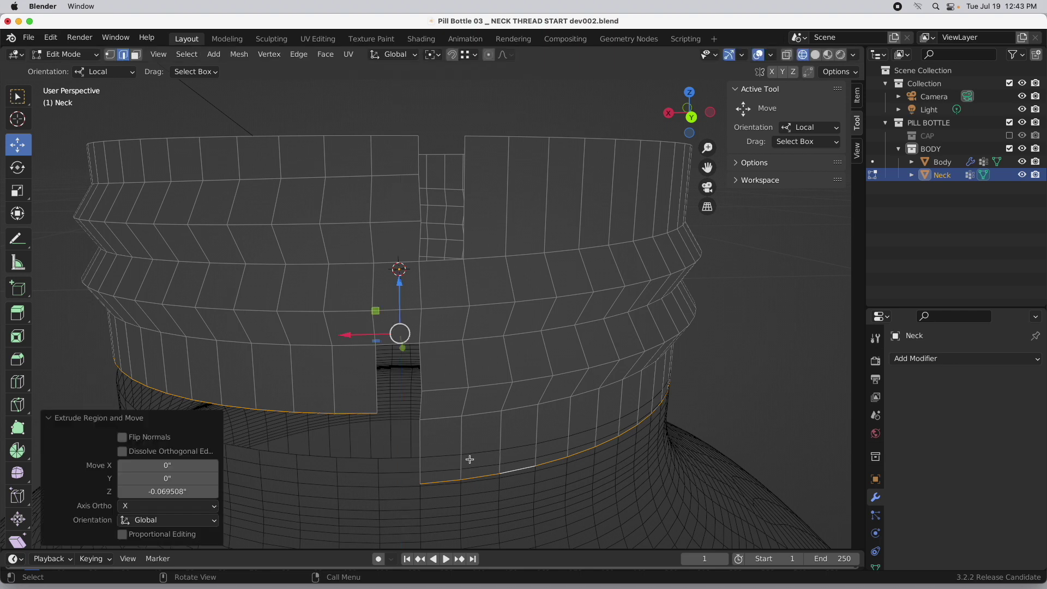
- Snap the 3D cursor to a vertex on the Body's upper rim
{"action": "middle_click_drag", "start_coordinate": [469, 459], "coordinate": [383, 460]}
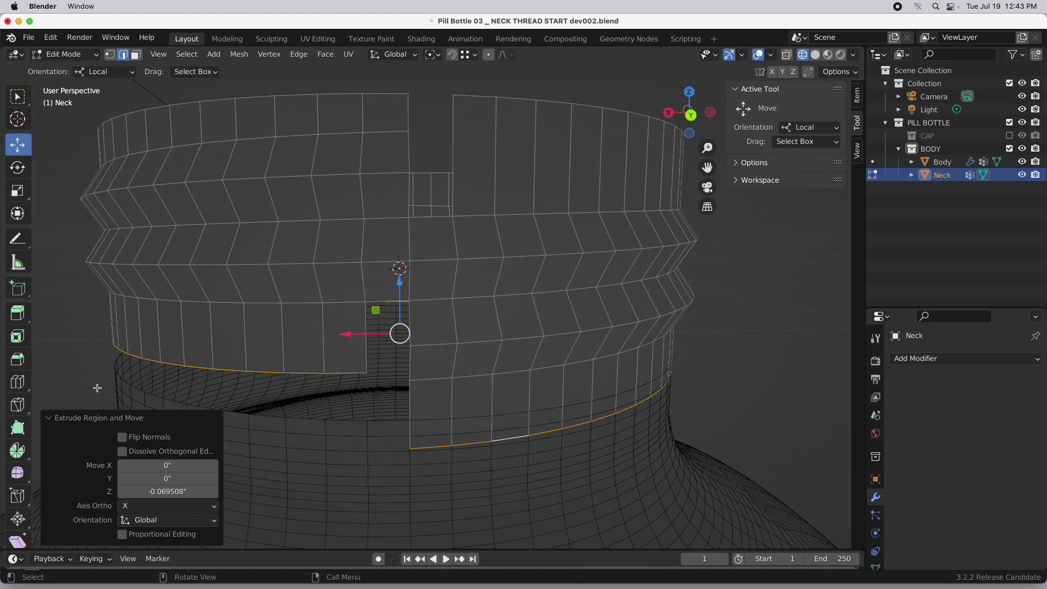
{"action": "key", "text": "Tab"}
{"action": "left_click", "coordinate": [329, 423]}
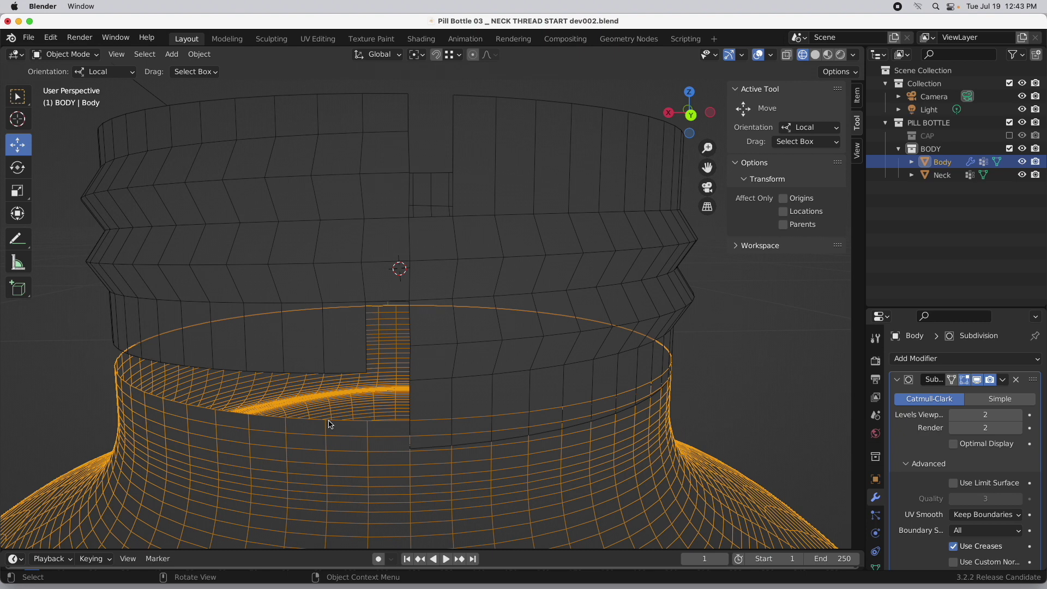
{"action": "key", "text": "Tab"}
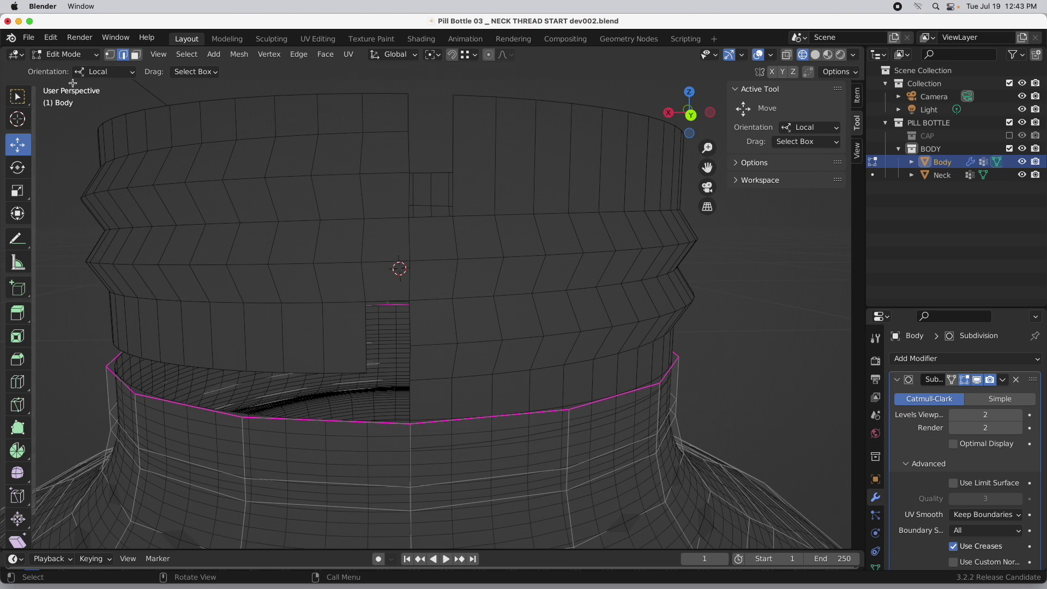
{"action": "left_click", "coordinate": [110, 55]}
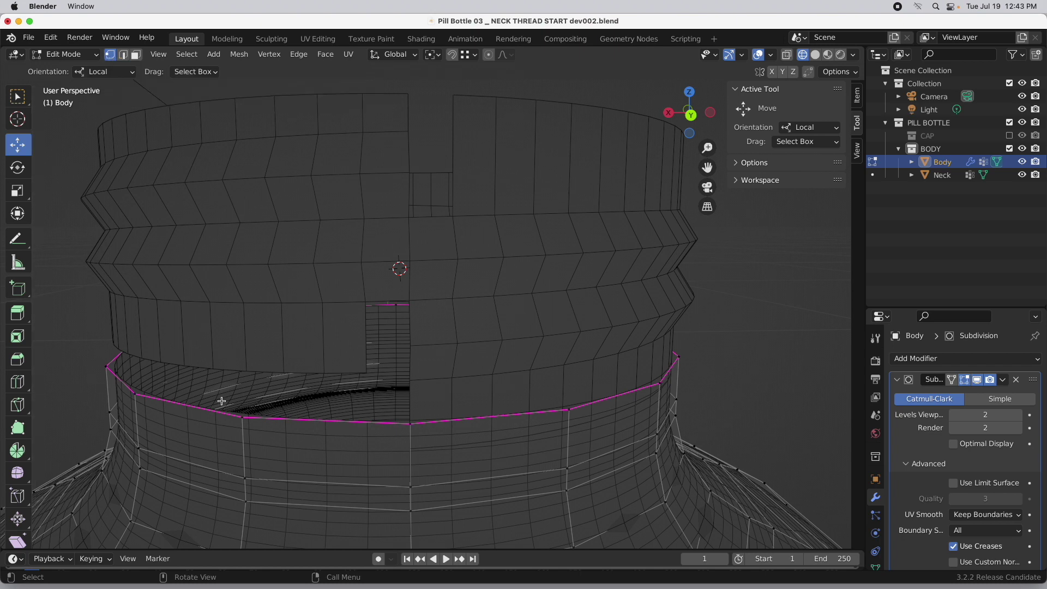
{"action": "left_click", "coordinate": [241, 417]}
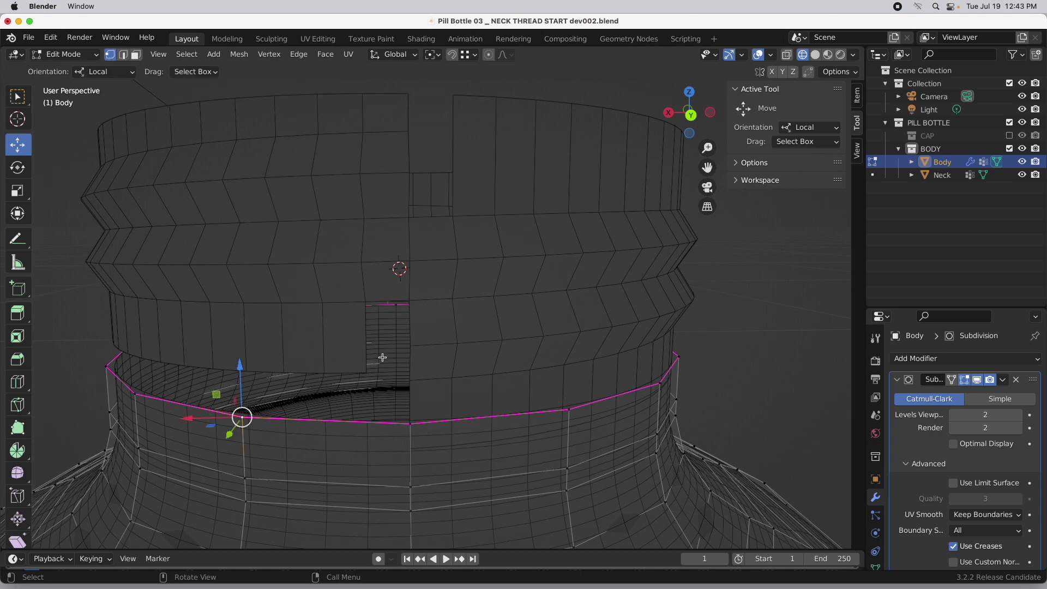
{"action": "key", "text": "shift+s"}
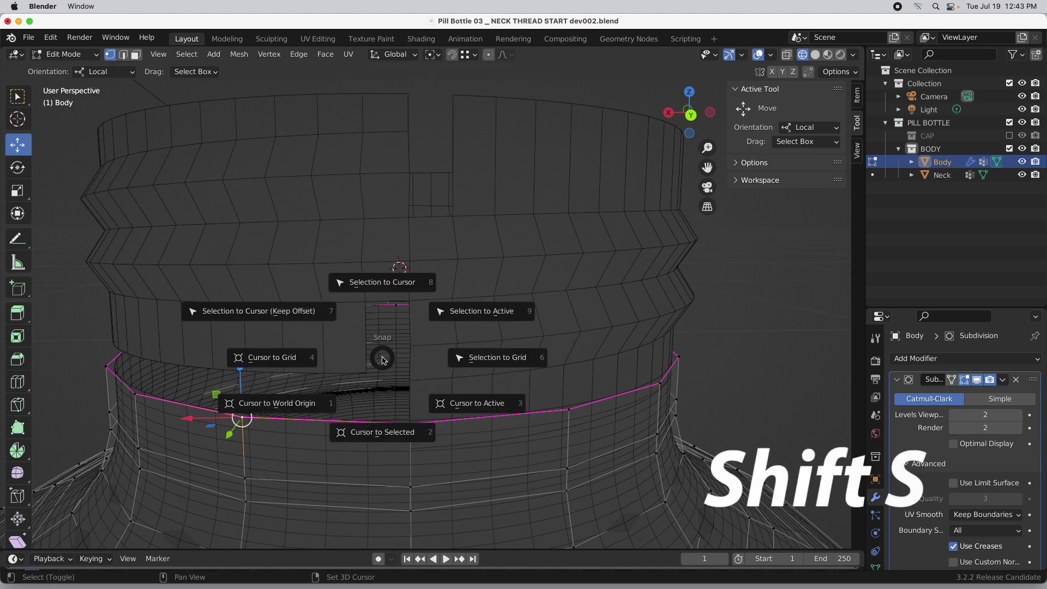
{"action": "left_click", "coordinate": [383, 432]}
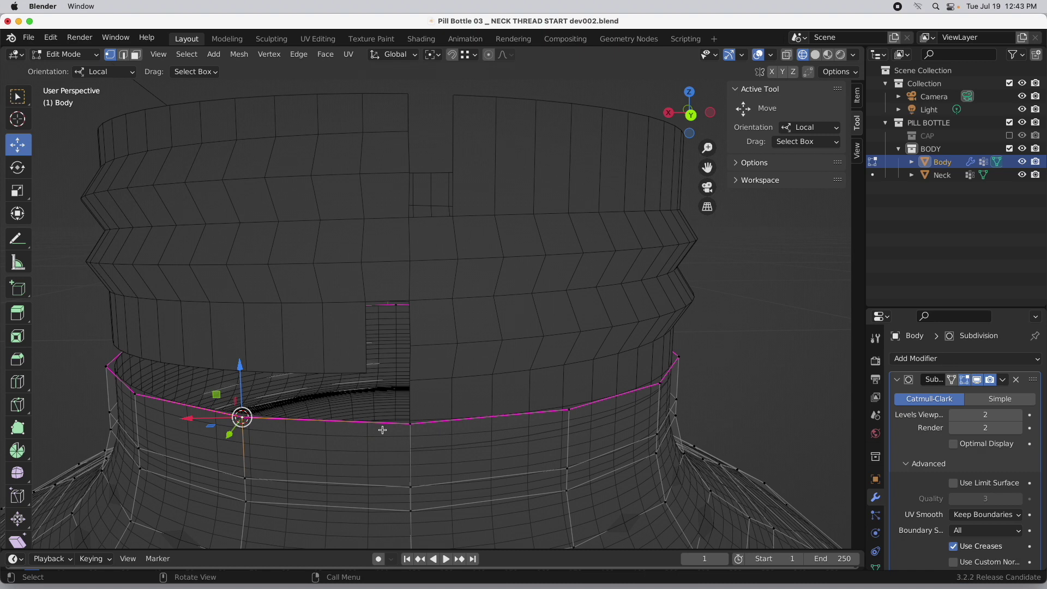
- Flatten the Neck's extruded lower rim to the Body rim's height with a global Z scale of 0 about the 3D cursor
{"action": "key", "text": "Tab"}
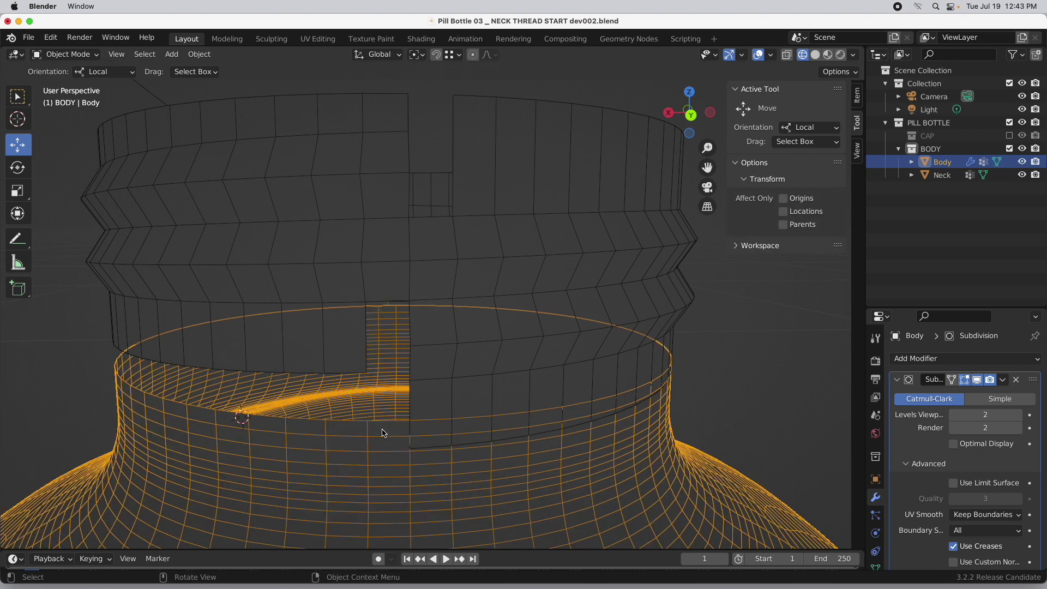
{"action": "left_click", "coordinate": [352, 267]}
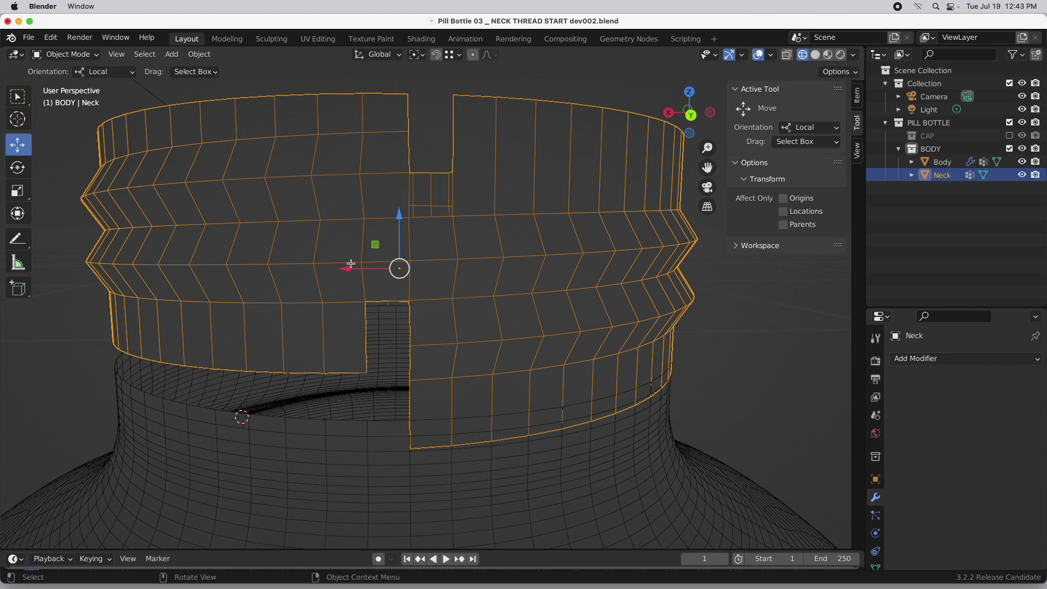
{"action": "key", "text": "Tab"}
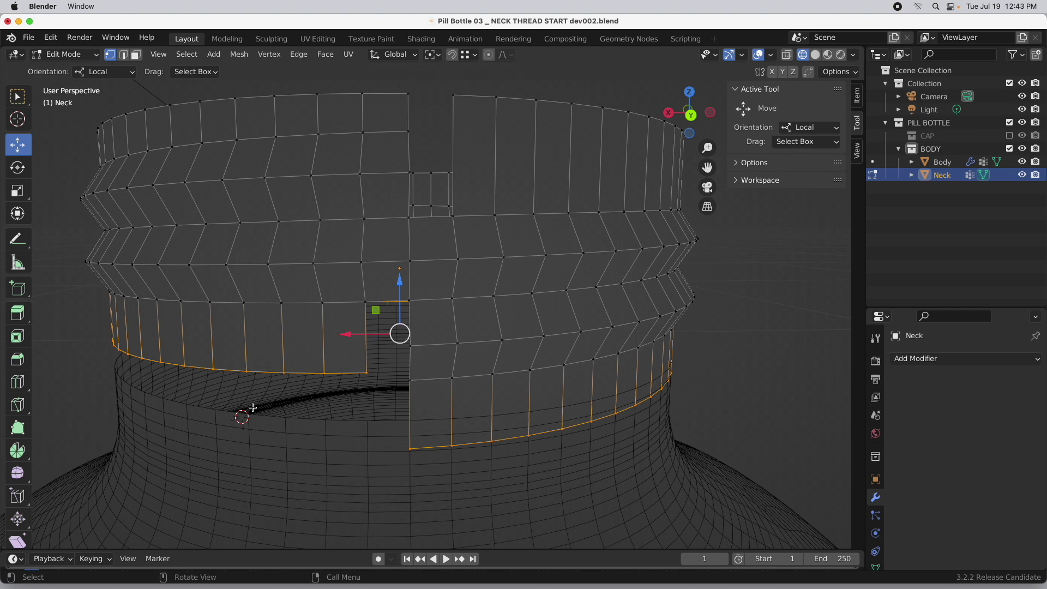
{"action": "left_click", "coordinate": [690, 115]}
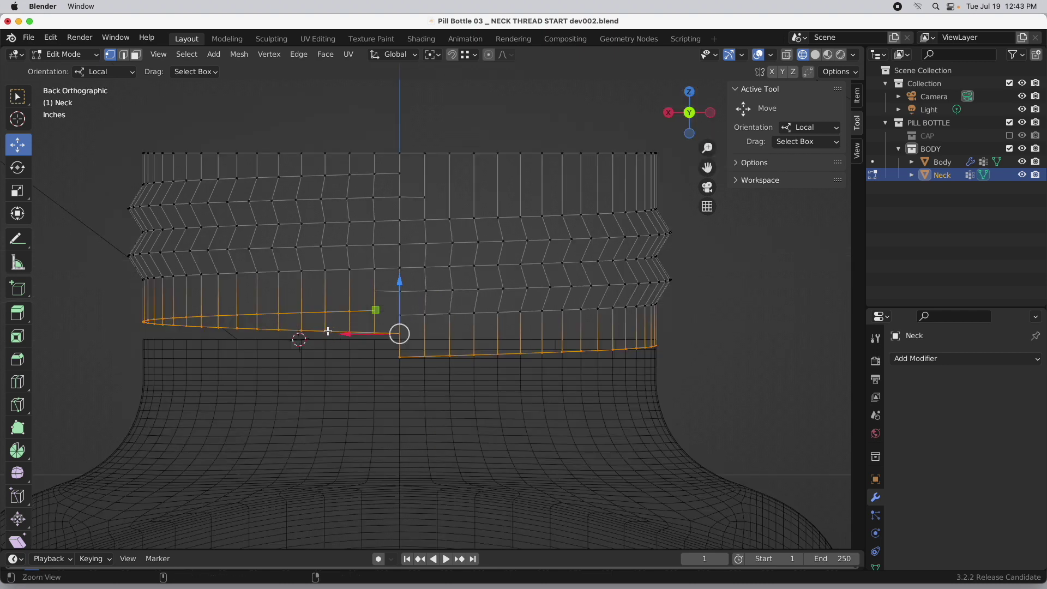
{"action": "scroll", "coordinate": [339, 322], "scroll_direction": "up", "scroll_amount": 3}
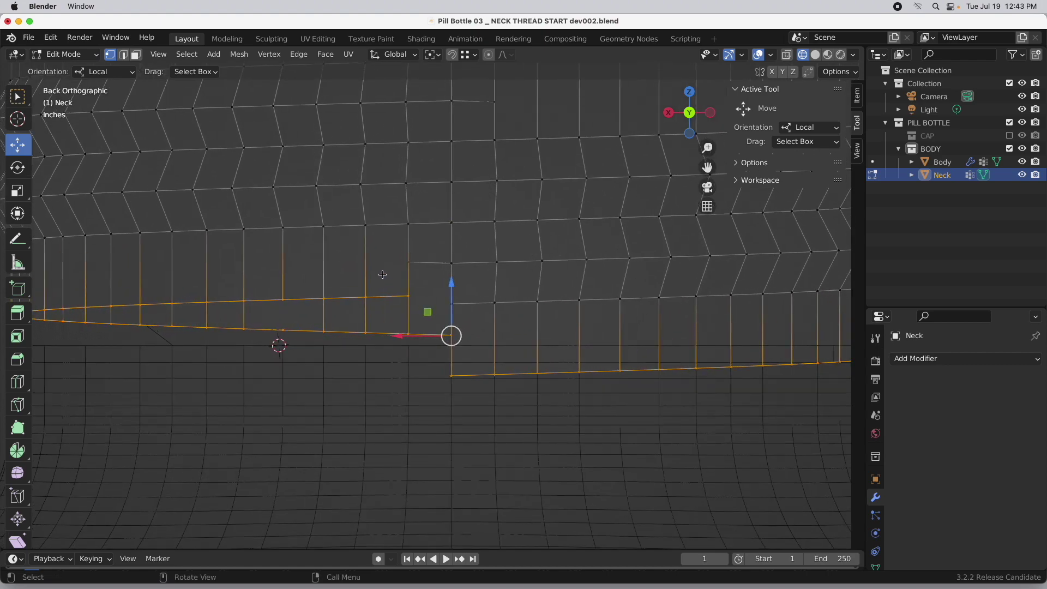
{"action": "key", "text": "period"}
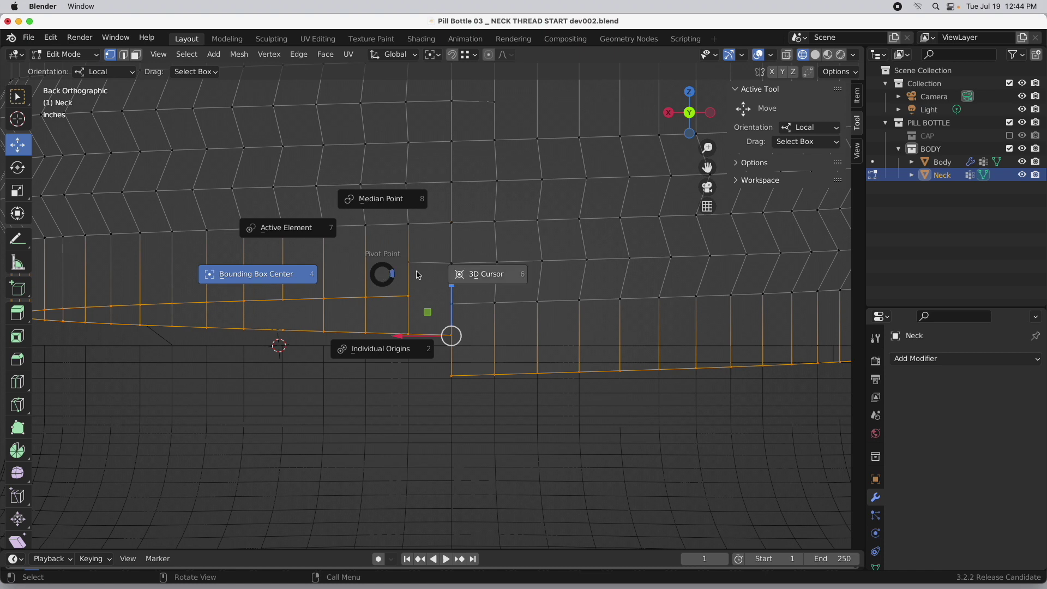
{"action": "left_click", "coordinate": [473, 274]}
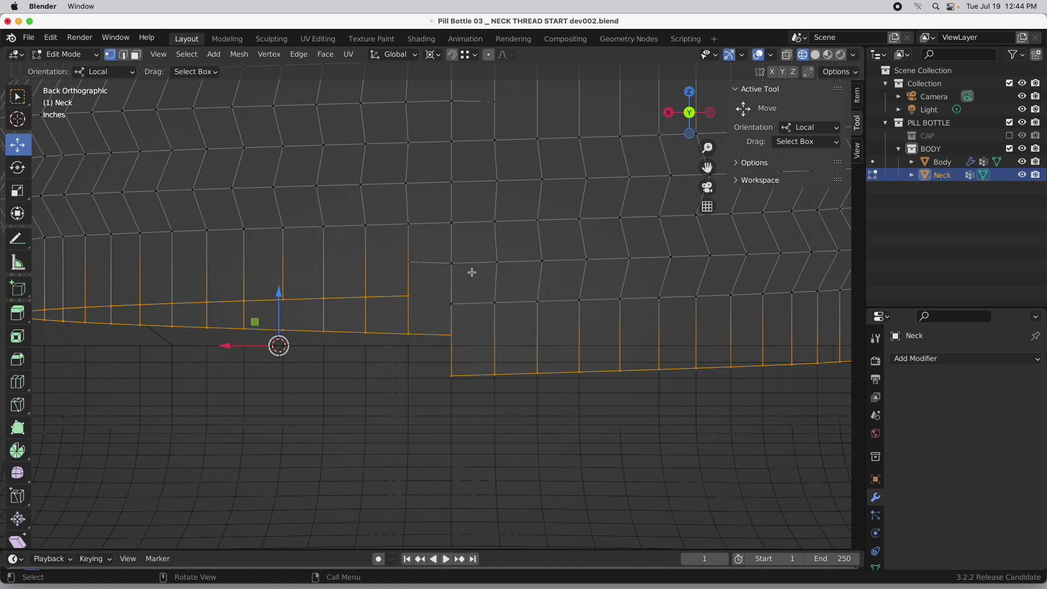
{"action": "key", "text": "s"}
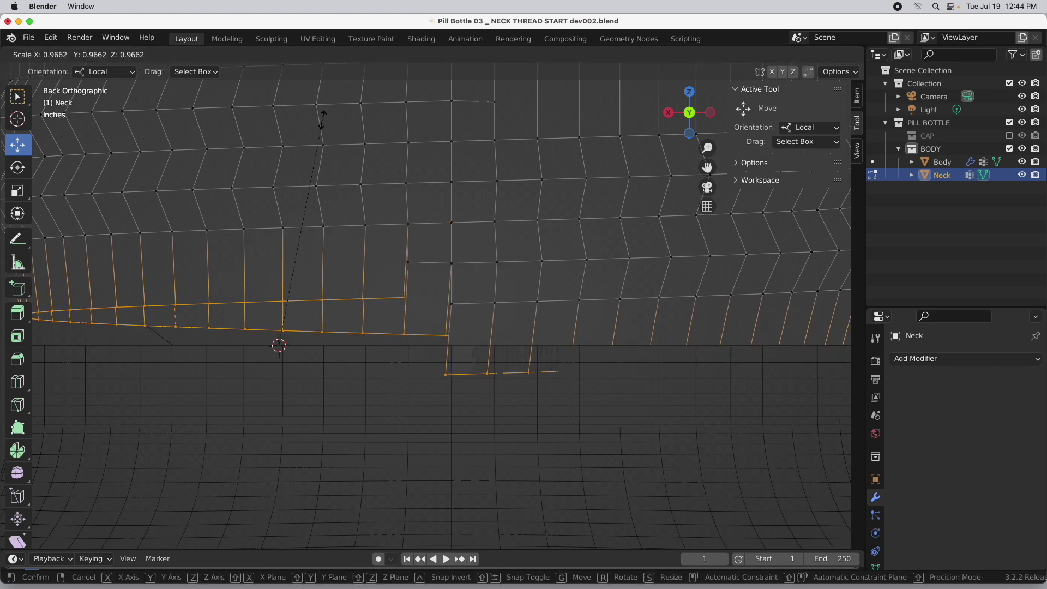
{"action": "key", "text": "z"}
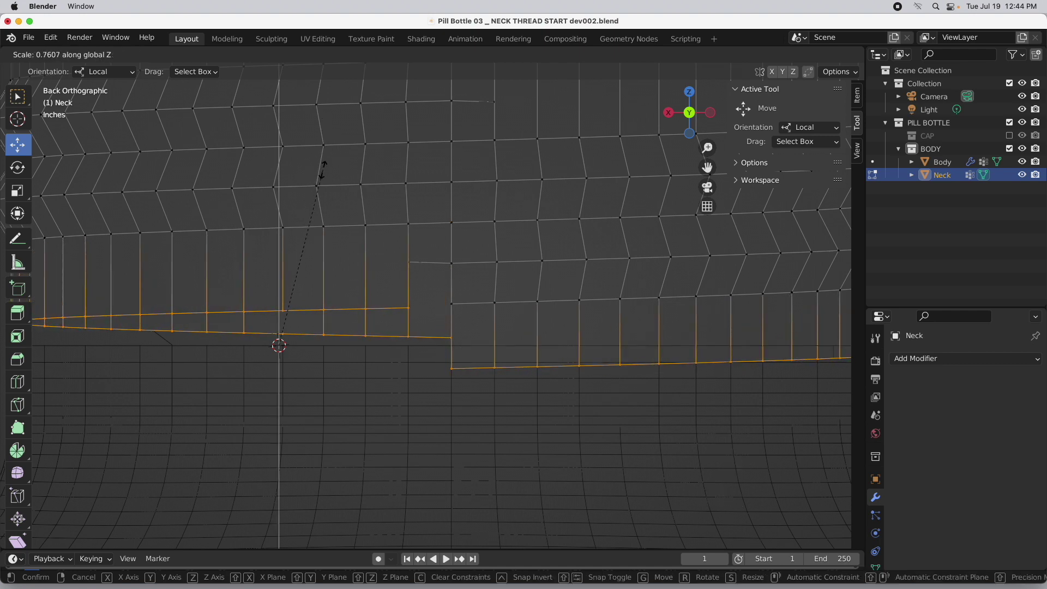
{"action": "key", "text": "0"}
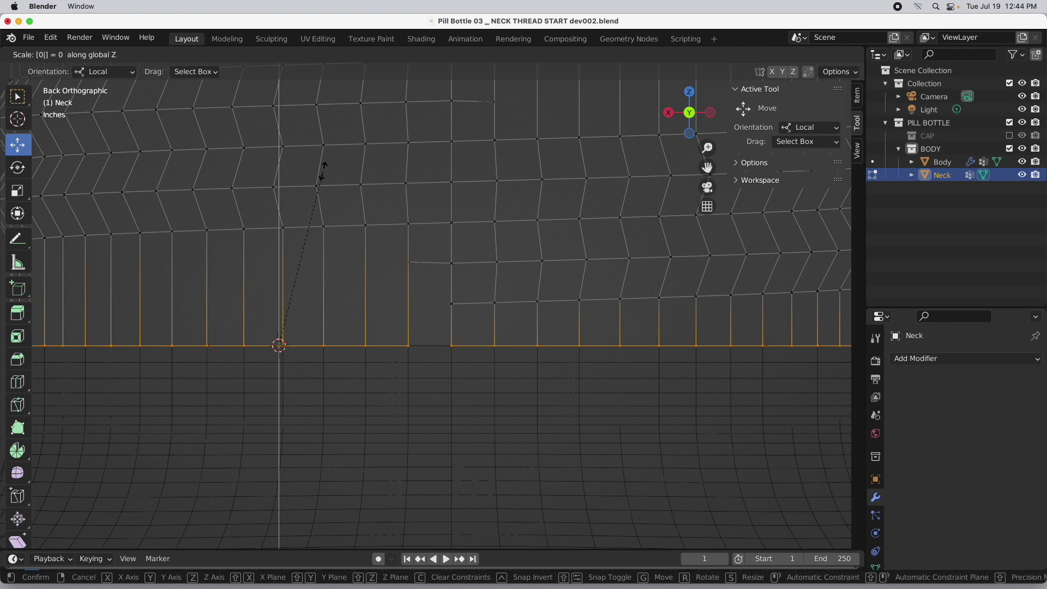
{"action": "left_click", "coordinate": [322, 170]}
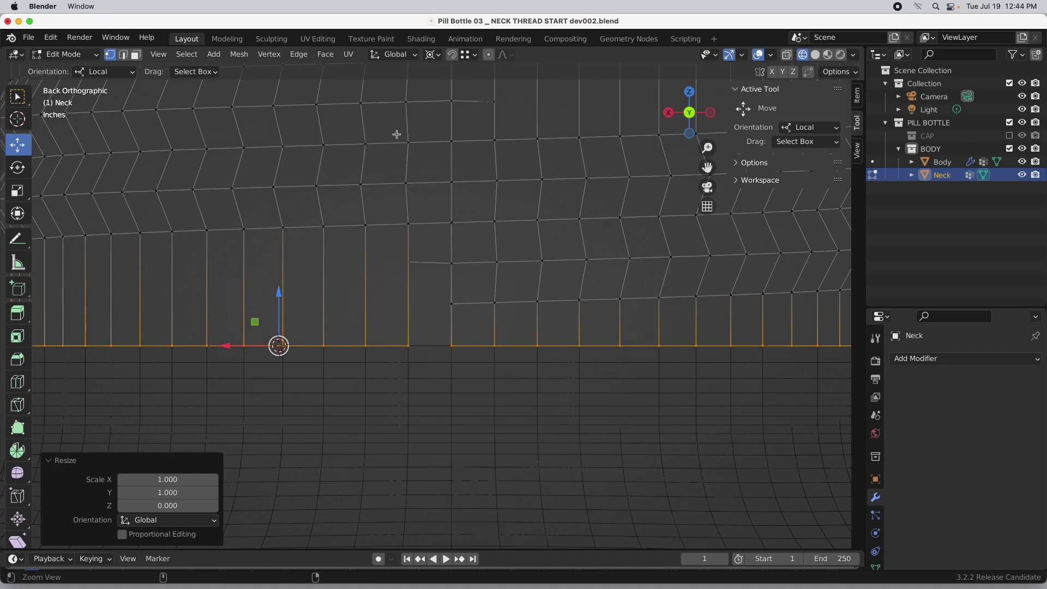
- Select the two tall adjacent faces of the Neck's upper rim that start at the edge of the thread's upper gap
{"action": "scroll", "coordinate": [397, 133], "scroll_direction": "down", "scroll_amount": 5}
{"action": "middle_click_drag", "start_coordinate": [397, 133], "coordinate": [434, 227]}
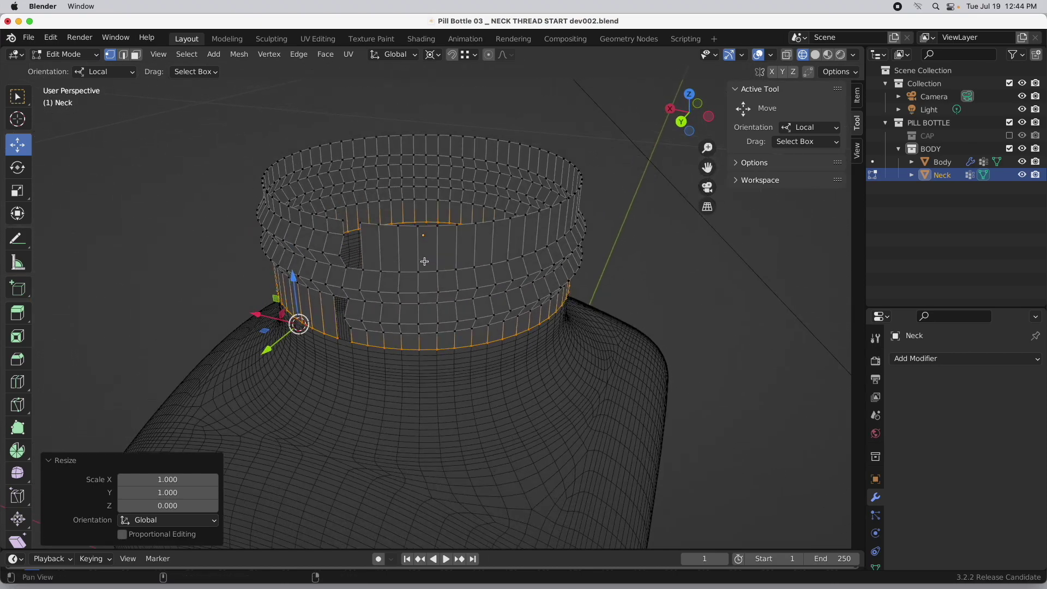
{"action": "scroll", "coordinate": [413, 265], "scroll_direction": "up", "scroll_amount": 4}
{"action": "scroll", "coordinate": [416, 227], "scroll_direction": "up", "scroll_amount": 2}
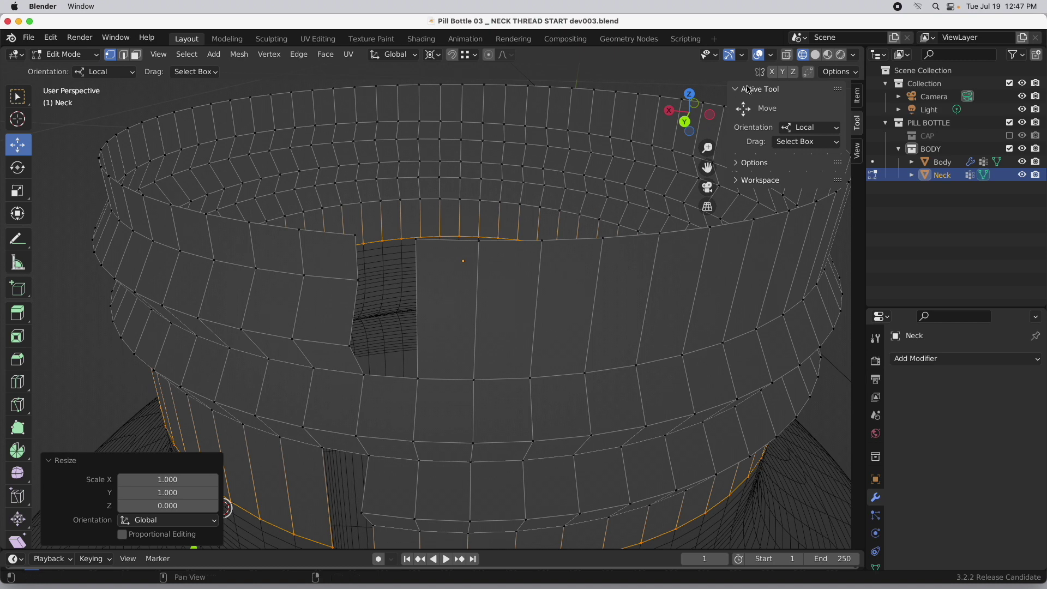
{"action": "left_click", "coordinate": [684, 125]}
{"action": "scroll", "coordinate": [545, 234], "scroll_direction": "up", "scroll_amount": 6}
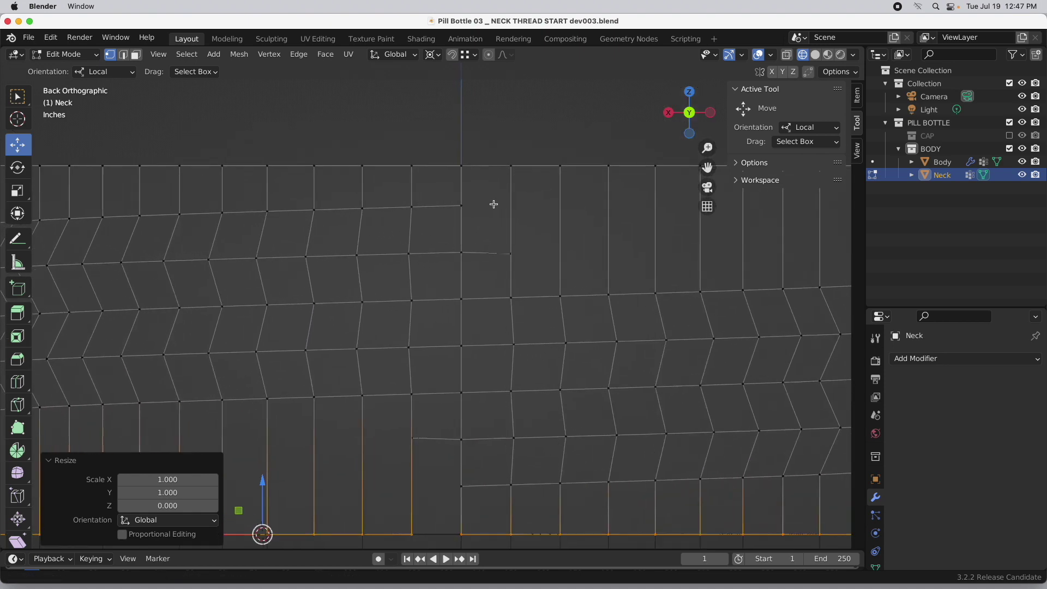
{"action": "middle_click_drag", "start_coordinate": [575, 224], "coordinate": [502, 222], "text": "shift"}
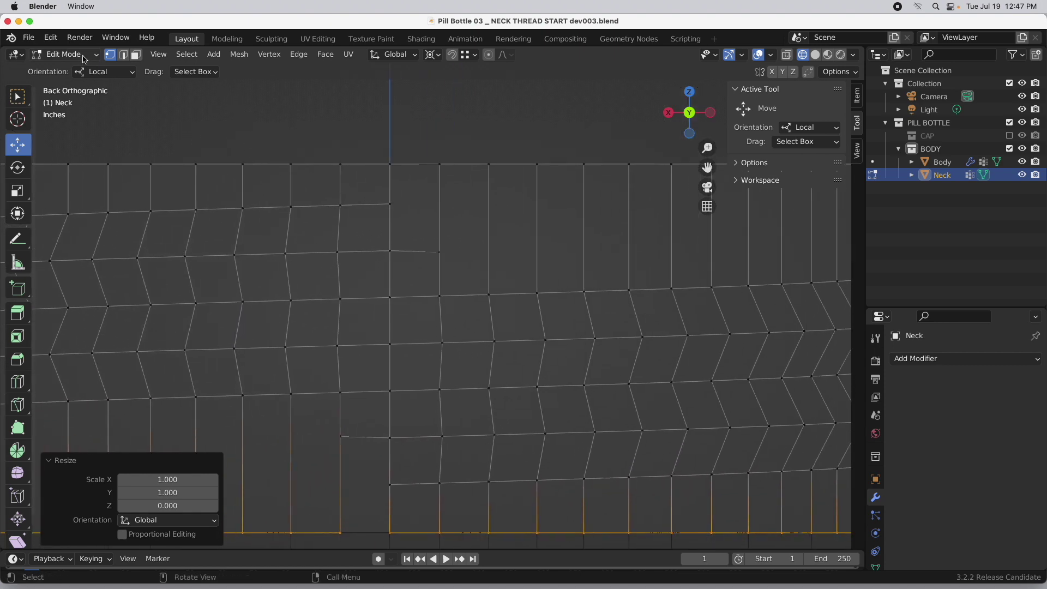
{"action": "left_click", "coordinate": [136, 55]}
{"action": "left_click", "coordinate": [469, 223]}
{"action": "left_click", "coordinate": [495, 222], "text": "shift"}
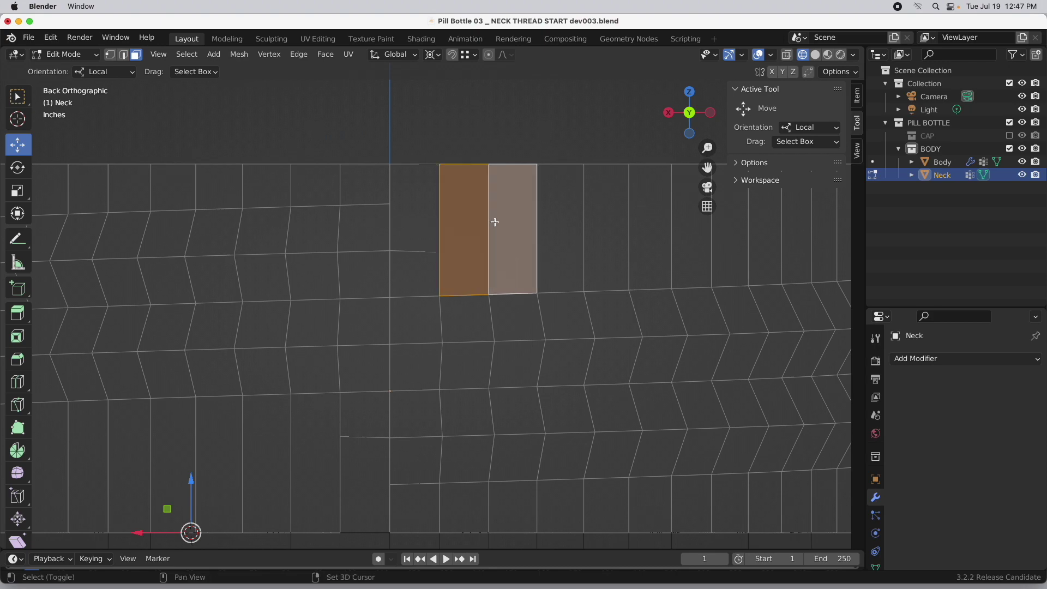
{"action": "middle_click_drag", "start_coordinate": [488, 273], "coordinate": [446, 272]}
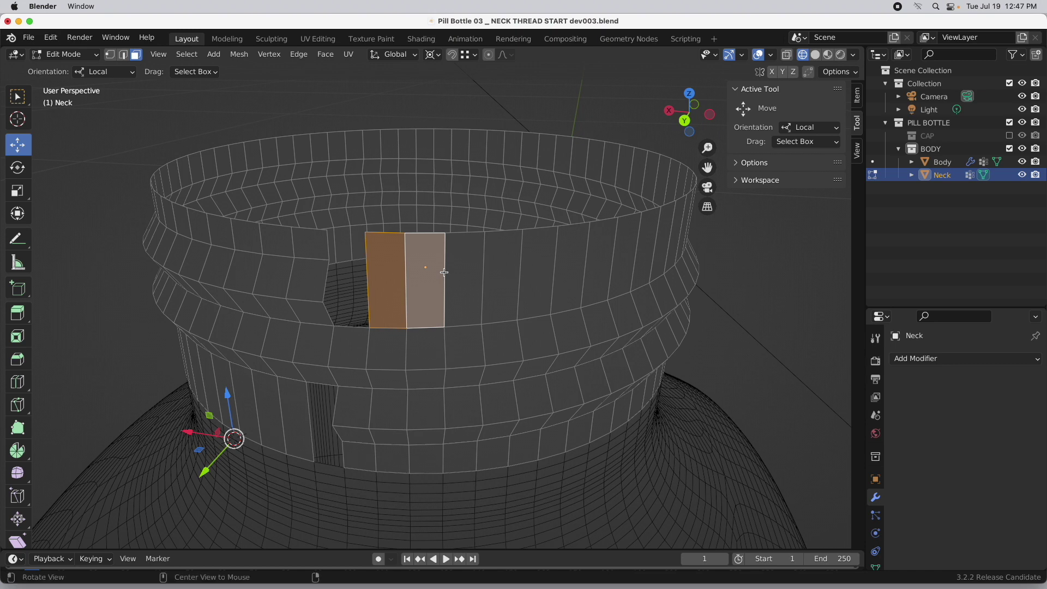
{"action": "left_click", "coordinate": [683, 121]}
{"action": "scroll", "coordinate": [466, 252], "scroll_direction": "up", "scroll_amount": 3}
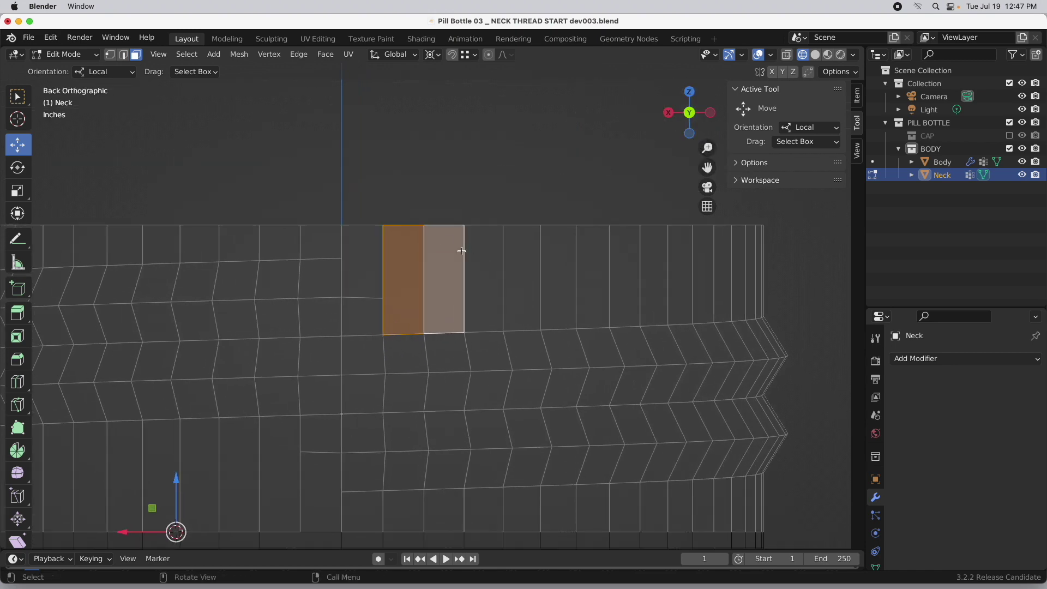
- Knife the tall face beside the gap into three, with an X-constrained upper cut and a lower cut snapped to the edge midpoints
{"action": "key", "text": "k"}
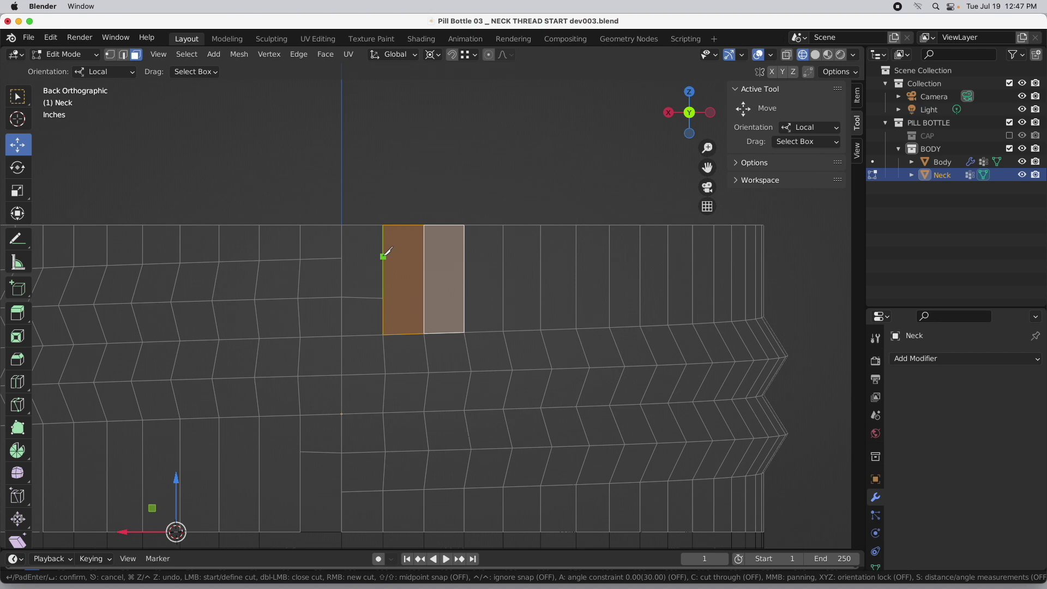
{"action": "left_click", "coordinate": [386, 253]}
{"action": "key", "text": "x"}
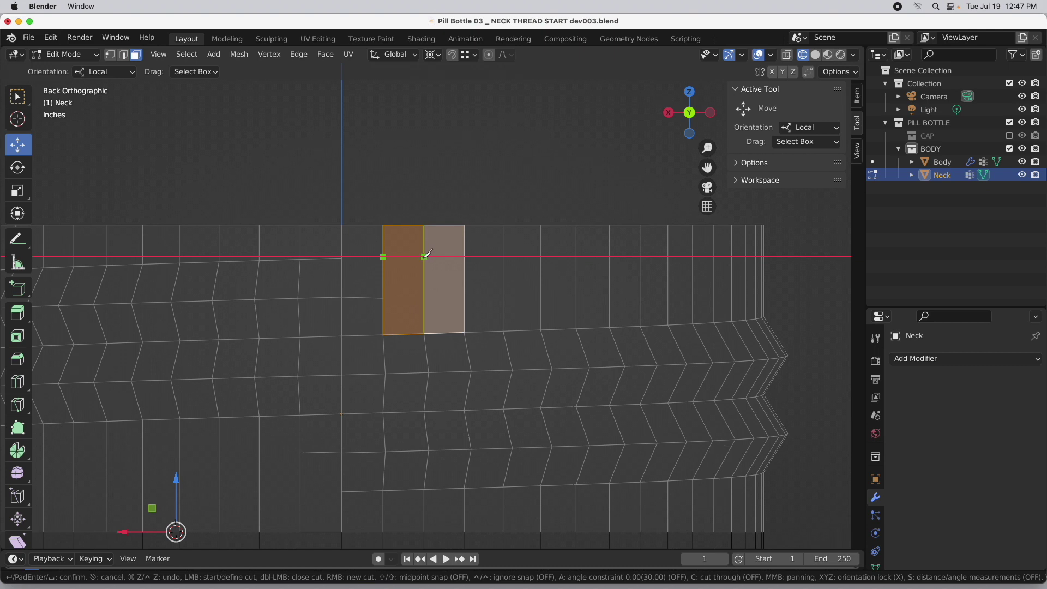
{"action": "left_click", "coordinate": [425, 256]}
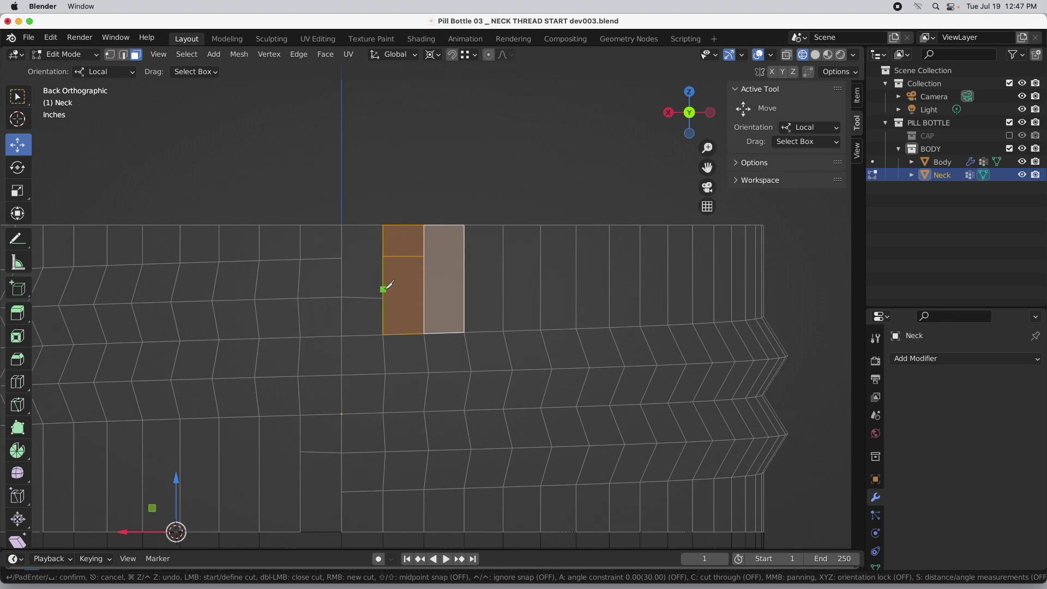
{"action": "key", "text": "shift"}
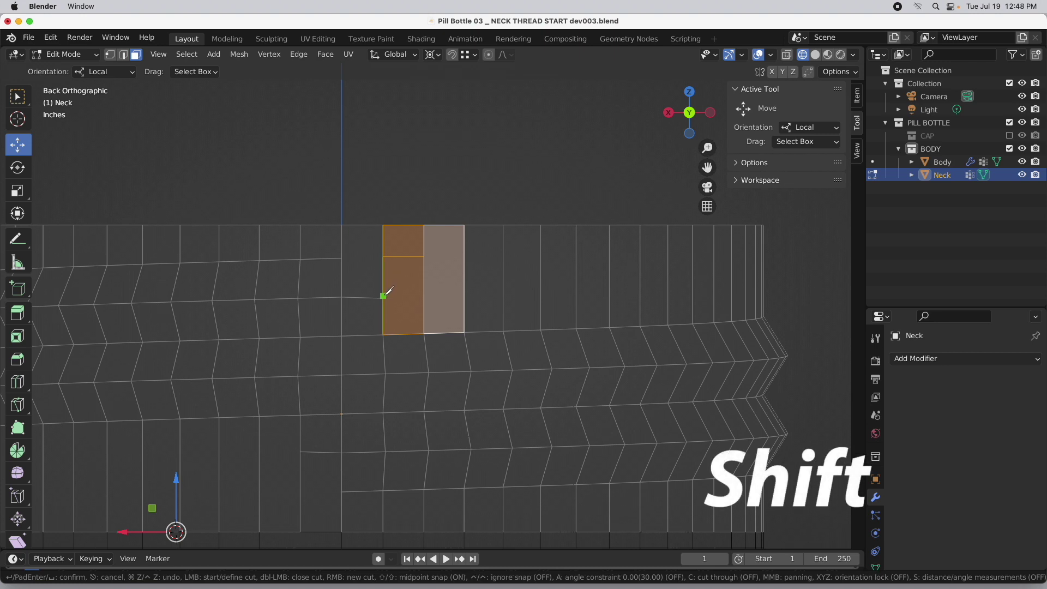
{"action": "left_click", "coordinate": [391, 294]}
{"action": "key", "text": "shift"}
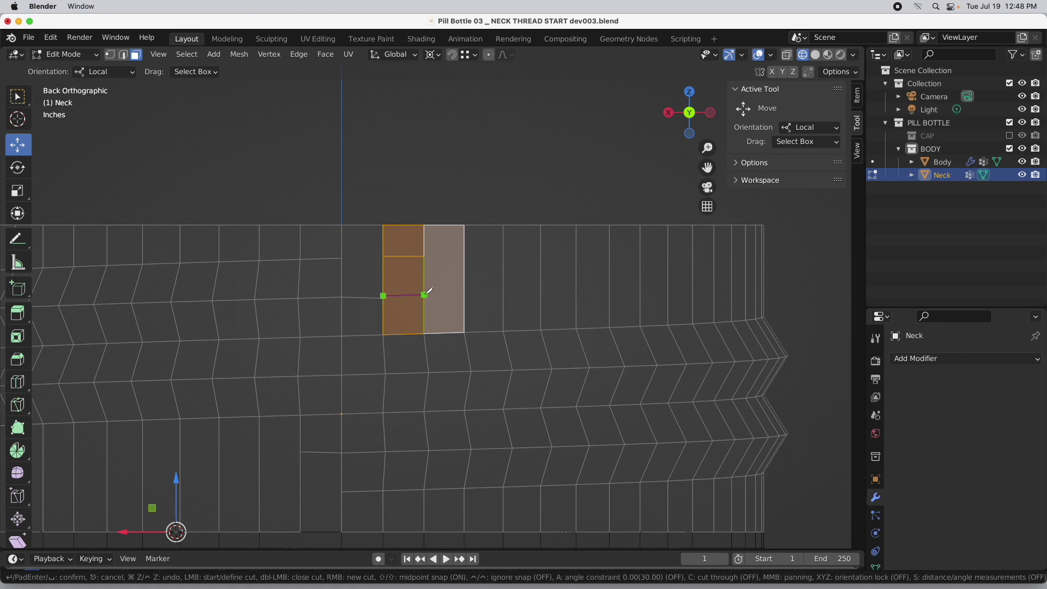
{"action": "left_click", "coordinate": [424, 295]}
{"action": "key", "text": "Return"}
- Close the upper gap at the thread's end by bridging the three stacked vertical edges on one side to those opposite
{"action": "middle_click_drag", "start_coordinate": [425, 294], "coordinate": [381, 246]}
{"action": "left_click", "coordinate": [125, 55]}
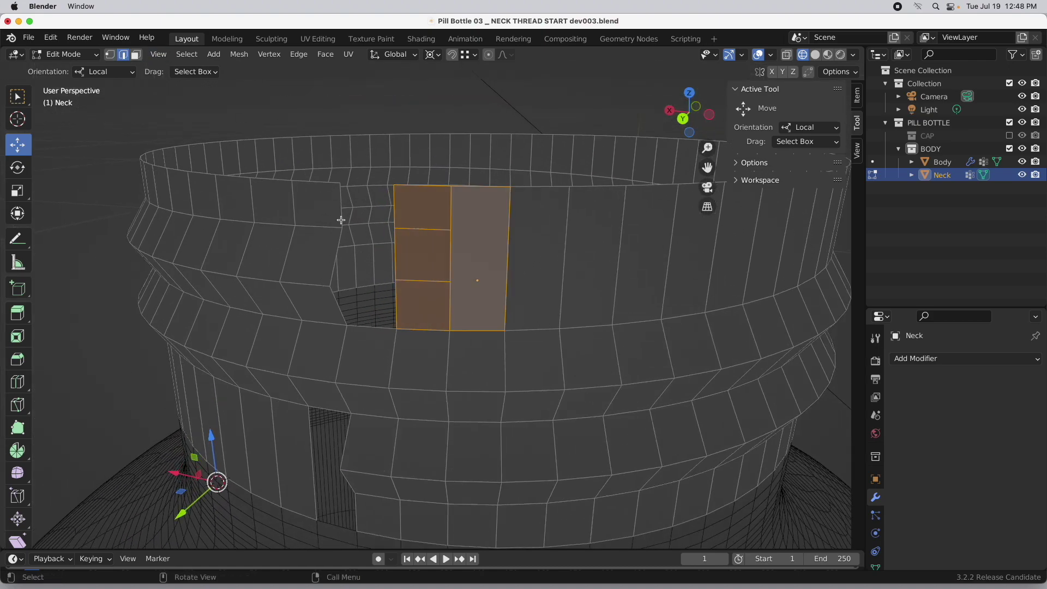
{"action": "left_click", "coordinate": [342, 205]}
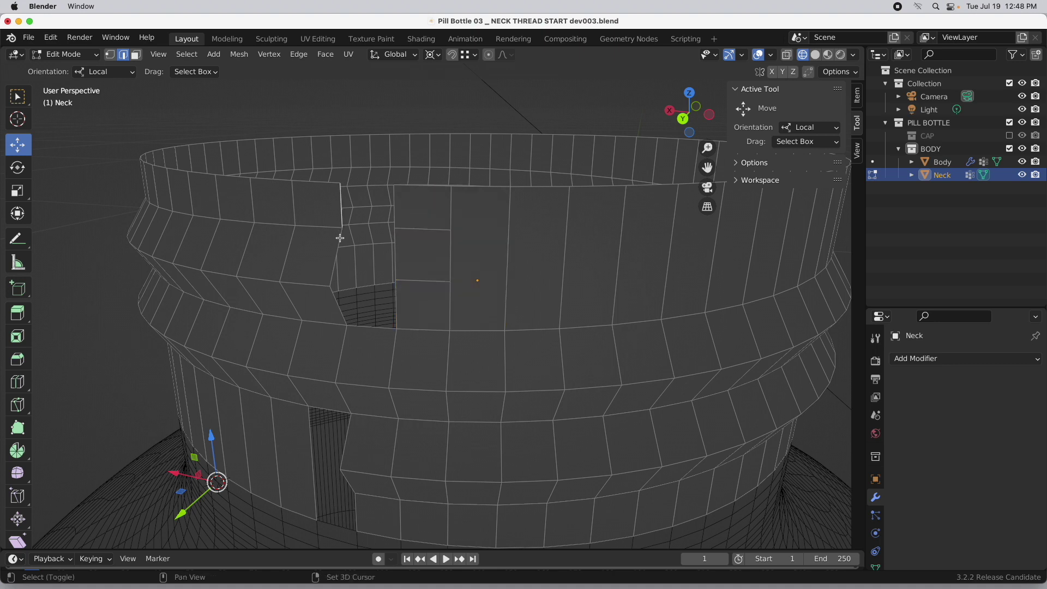
{"action": "left_click", "coordinate": [337, 275], "text": "shift"}
{"action": "left_click", "coordinate": [336, 299], "text": "shift"}
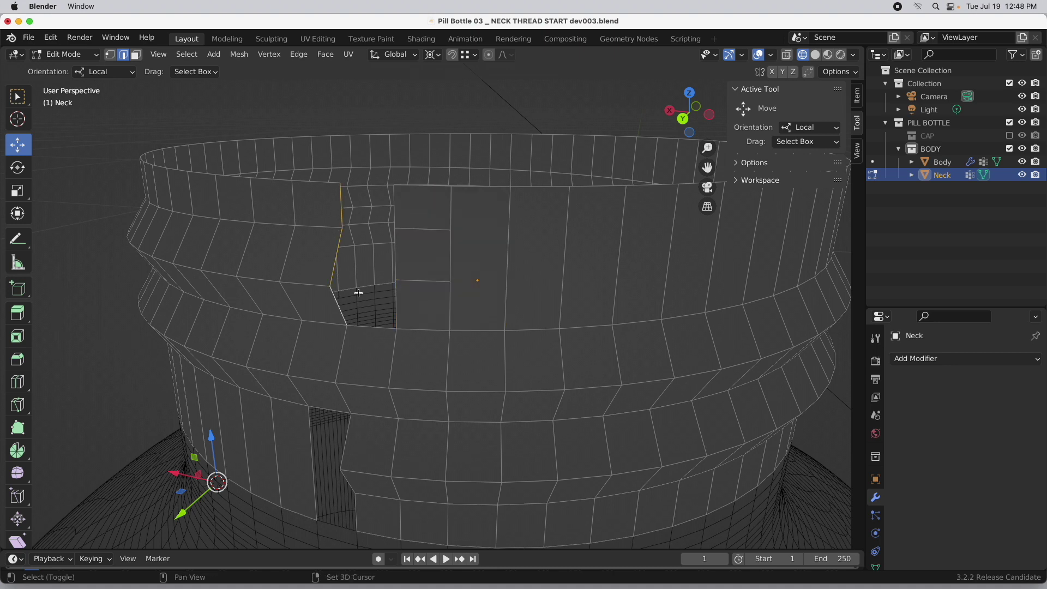
{"action": "left_click", "coordinate": [395, 203], "text": "shift"}
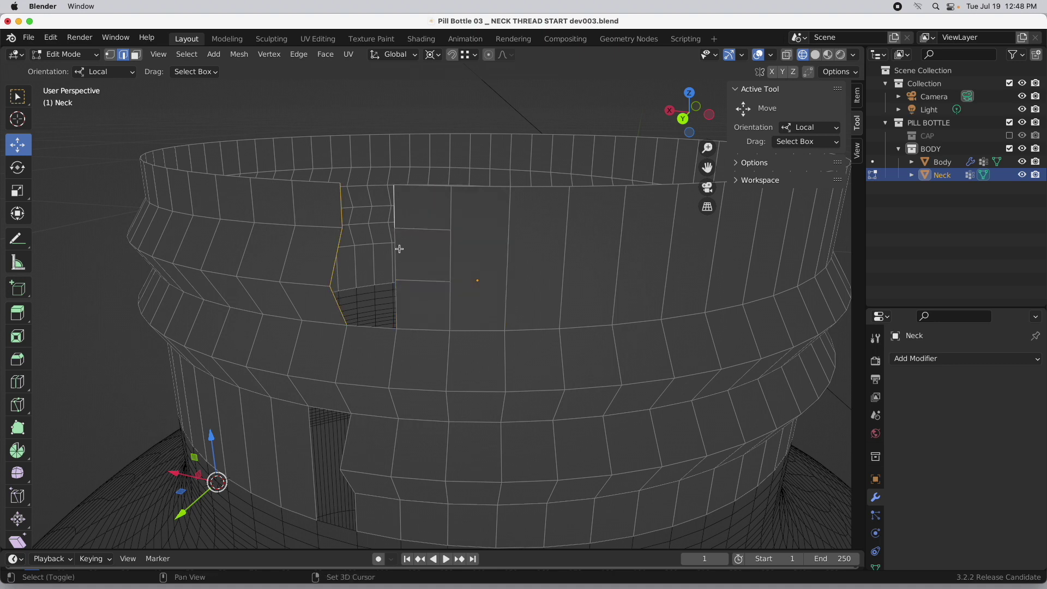
{"action": "left_click", "coordinate": [396, 297], "text": "shift"}
{"action": "right_click", "coordinate": [430, 153]}
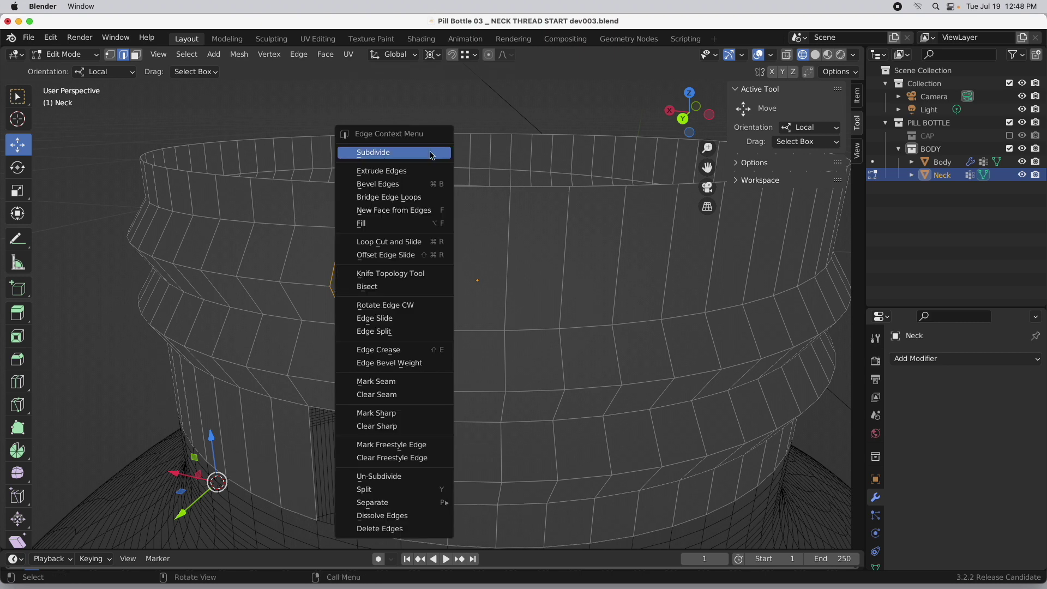
{"action": "left_click", "coordinate": [428, 197]}
- Select the tall face beside the Neck's lower gap and knife across it level with the lowest thread edge opposite
{"action": "scroll", "coordinate": [435, 288], "scroll_direction": "down", "scroll_amount": 10, "text": "shift"}
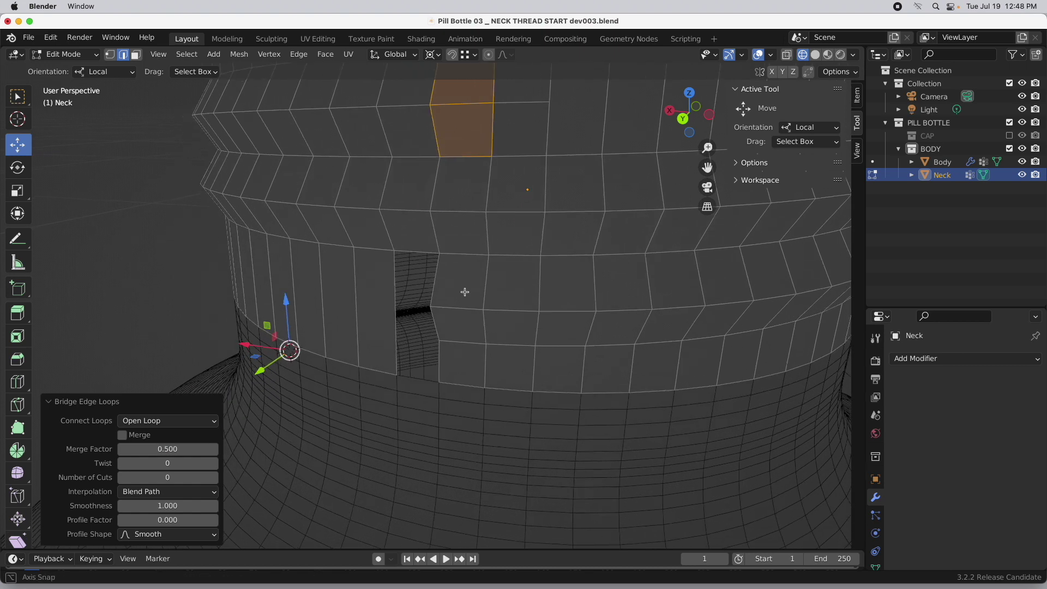
{"action": "key", "text": "3"}
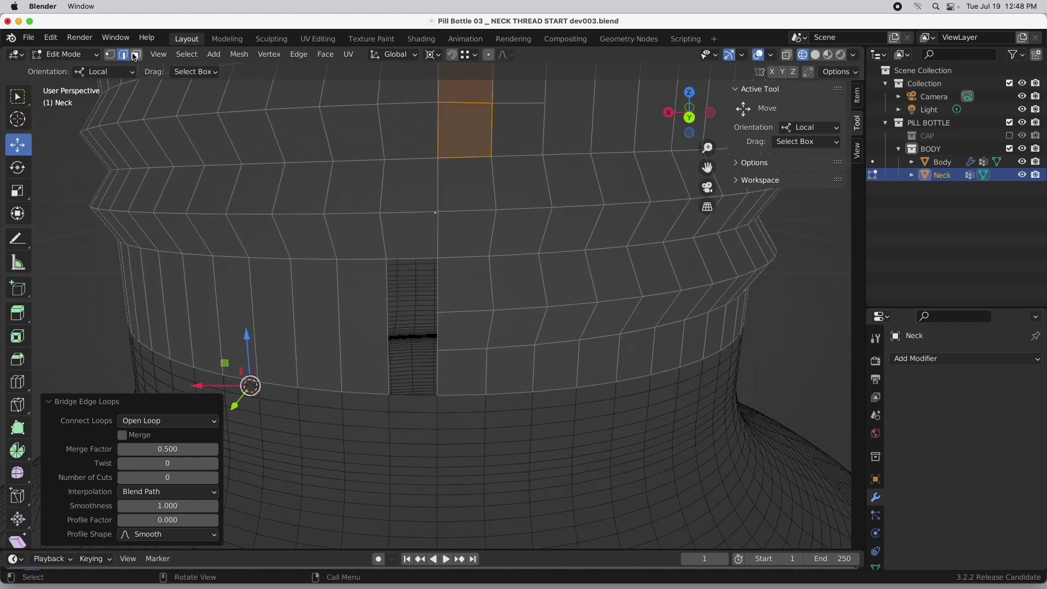
{"action": "left_click", "coordinate": [377, 308]}
{"action": "middle_click_drag", "start_coordinate": [458, 351], "coordinate": [423, 327]}
{"action": "key", "text": "k"}
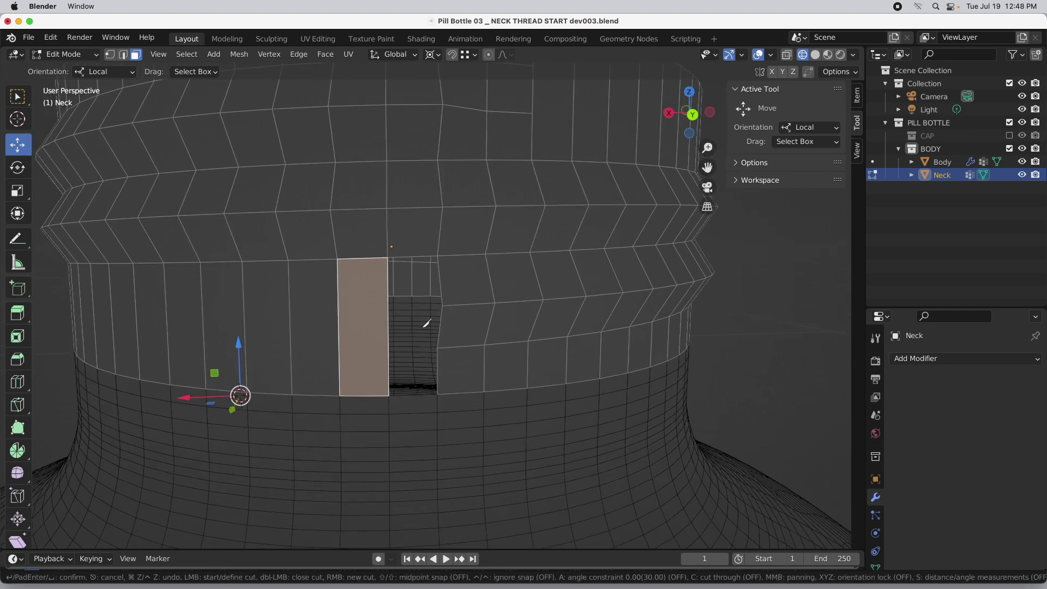
{"action": "left_click", "coordinate": [389, 351]}
{"action": "left_click", "coordinate": [339, 351]}
{"action": "key", "text": "Return"}
- Knife the upper part of that tall face in half, snapping the cut to the midpoints of its side edges
{"action": "key", "text": "k"}
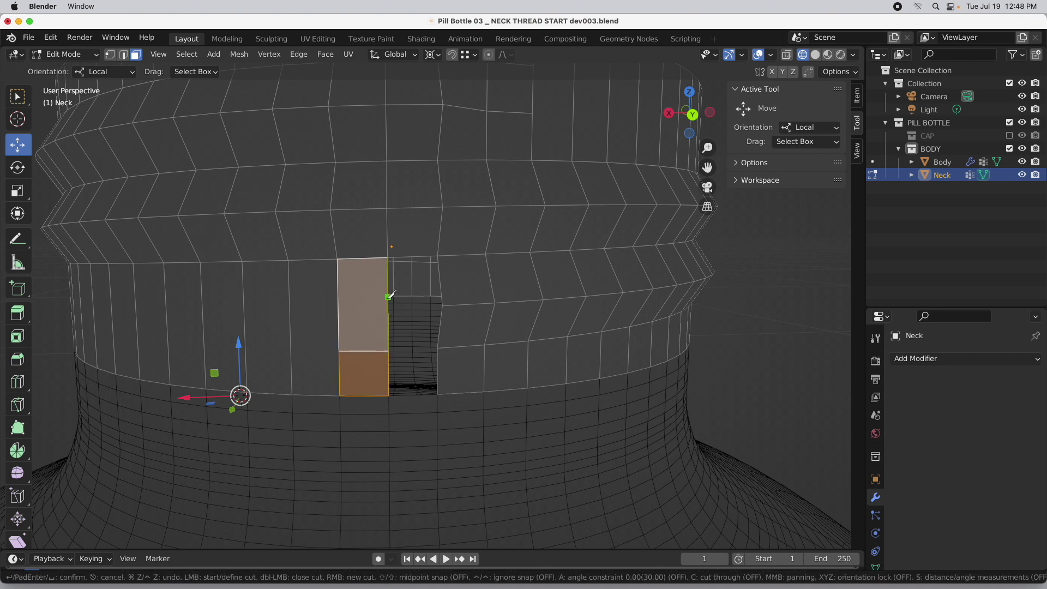
{"action": "key", "text": "shift"}
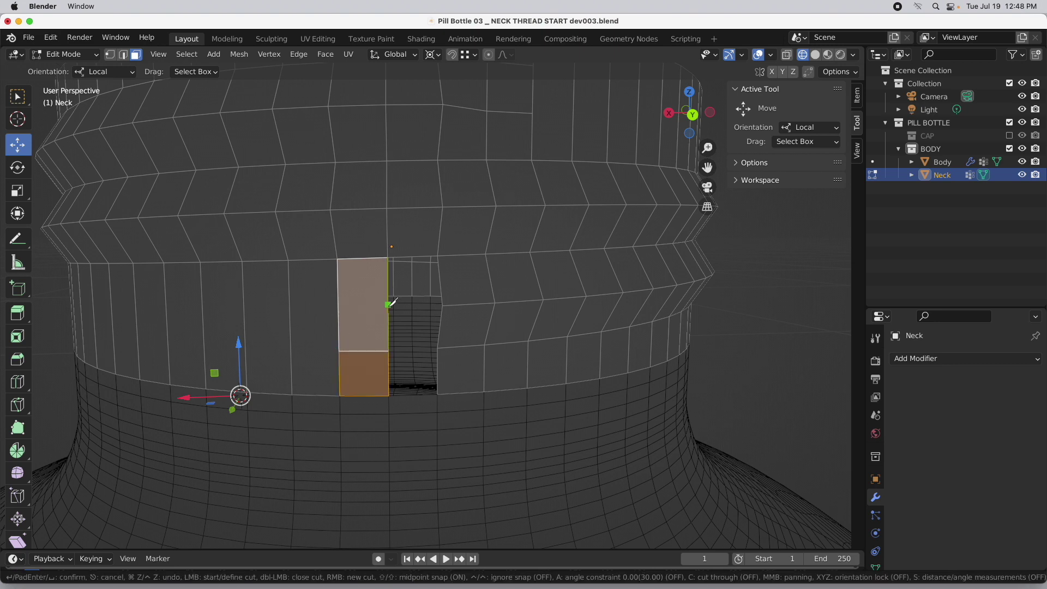
{"action": "left_click", "coordinate": [388, 304], "text": "shift"}
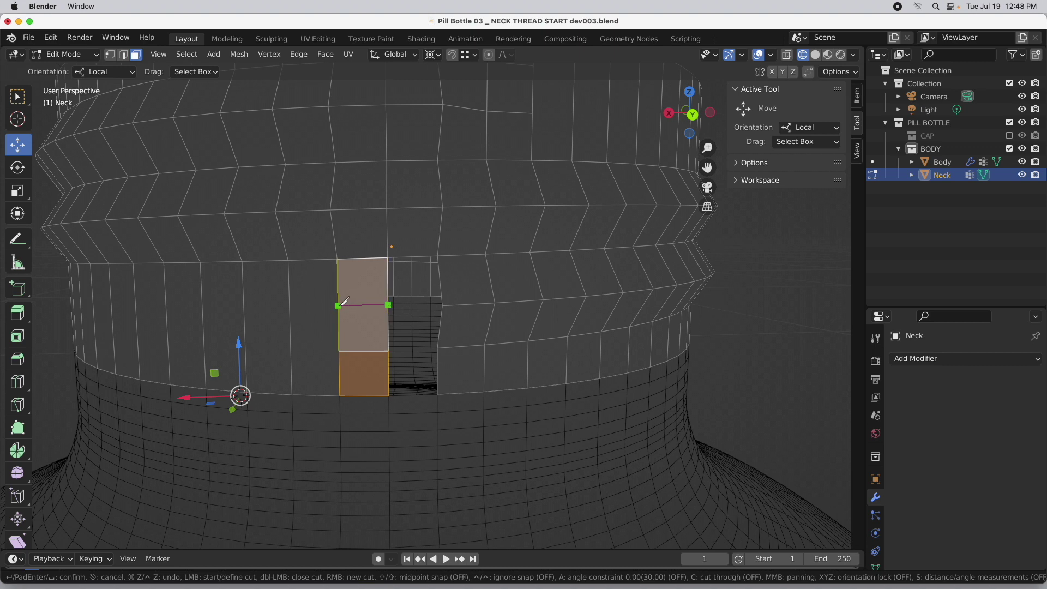
{"action": "left_click", "coordinate": [338, 307]}
{"action": "key", "text": "Return"}
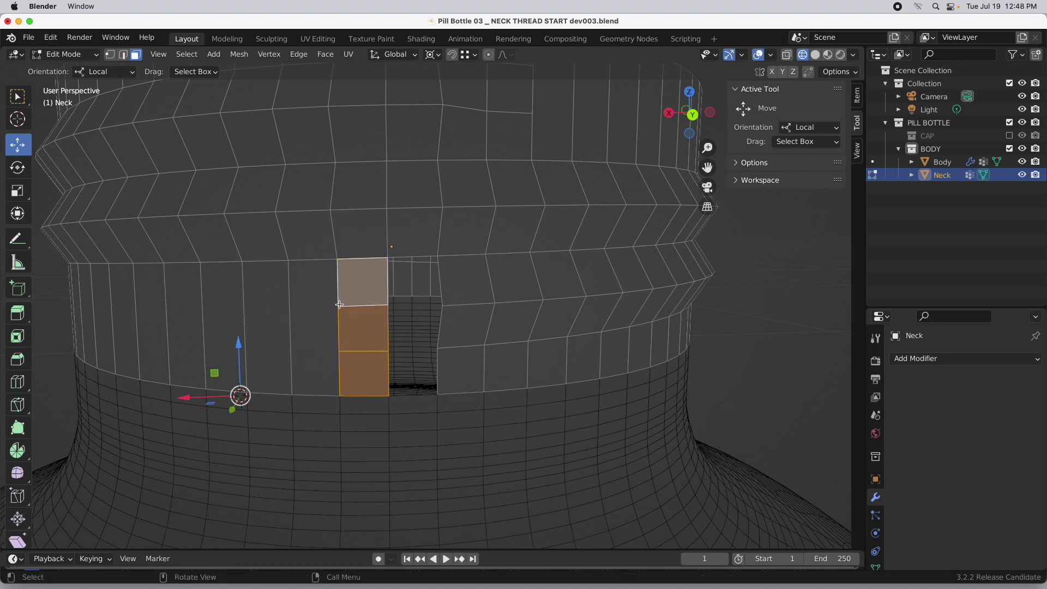
- Close the lower gap by bridging the three stacked vertical edges on one side to the three on the other
{"action": "middle_click_drag", "start_coordinate": [422, 304], "coordinate": [327, 218]}
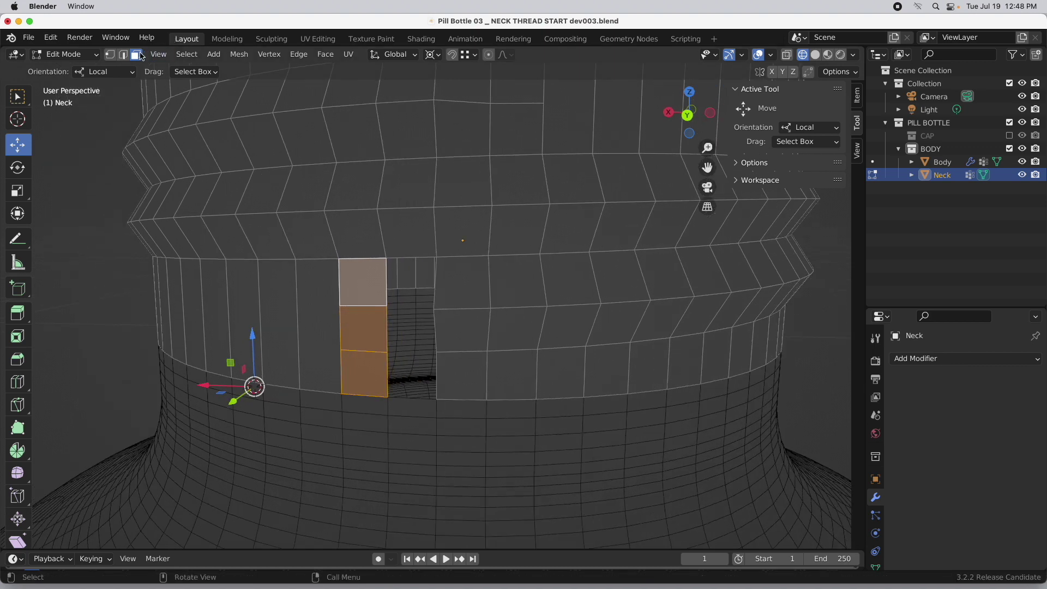
{"action": "left_click", "coordinate": [123, 55]}
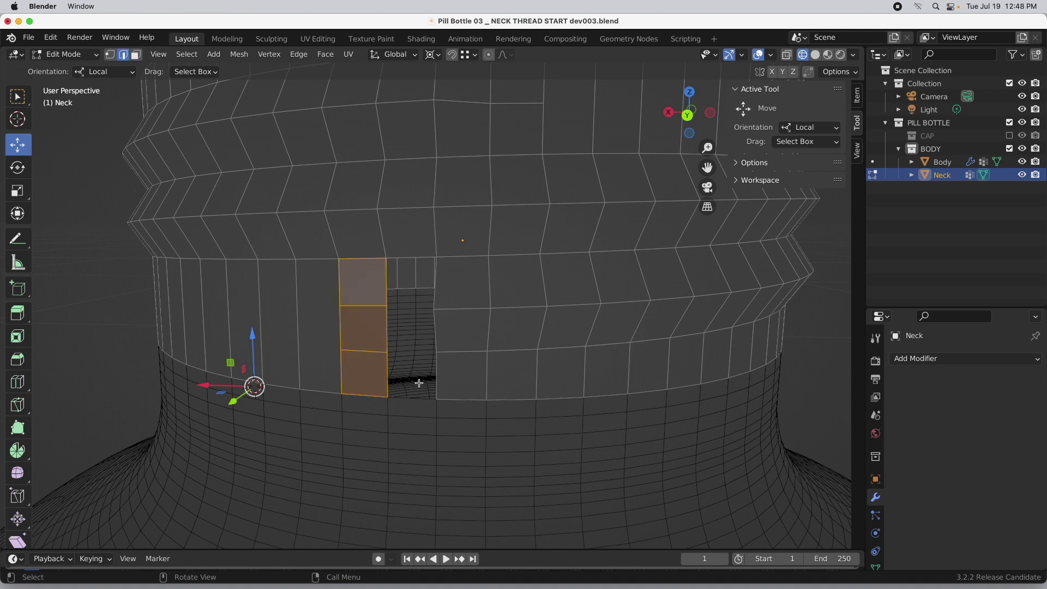
{"action": "left_click", "coordinate": [387, 374]}
{"action": "left_click", "coordinate": [386, 327], "text": "shift"}
{"action": "left_click", "coordinate": [387, 293], "text": "shift"}
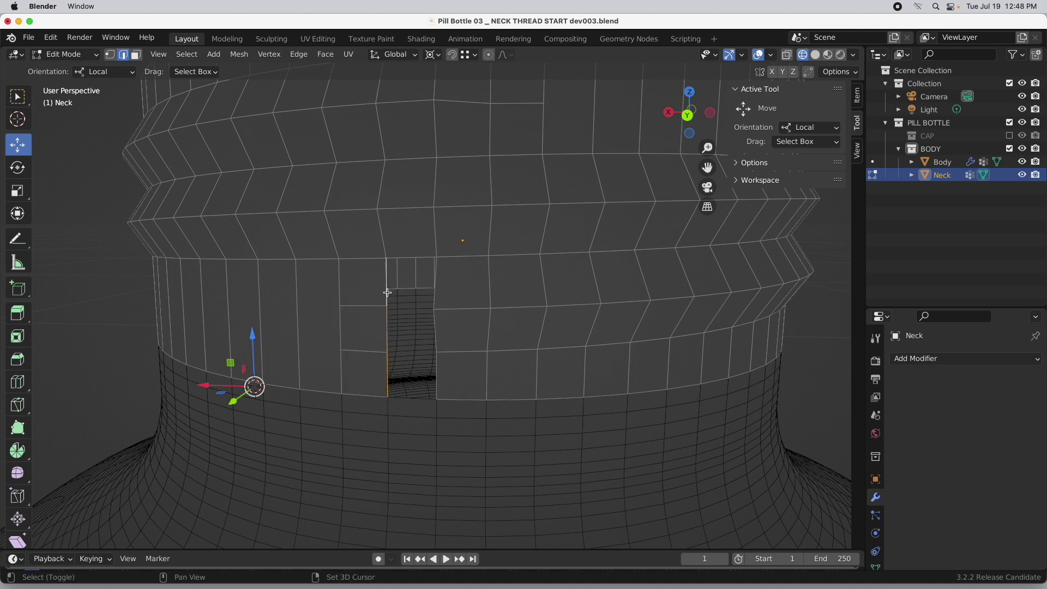
{"action": "left_click", "coordinate": [437, 388], "text": "shift"}
{"action": "left_click", "coordinate": [435, 327], "text": "shift"}
{"action": "left_click", "coordinate": [435, 274], "text": "shift"}
{"action": "right_click", "coordinate": [467, 276]}
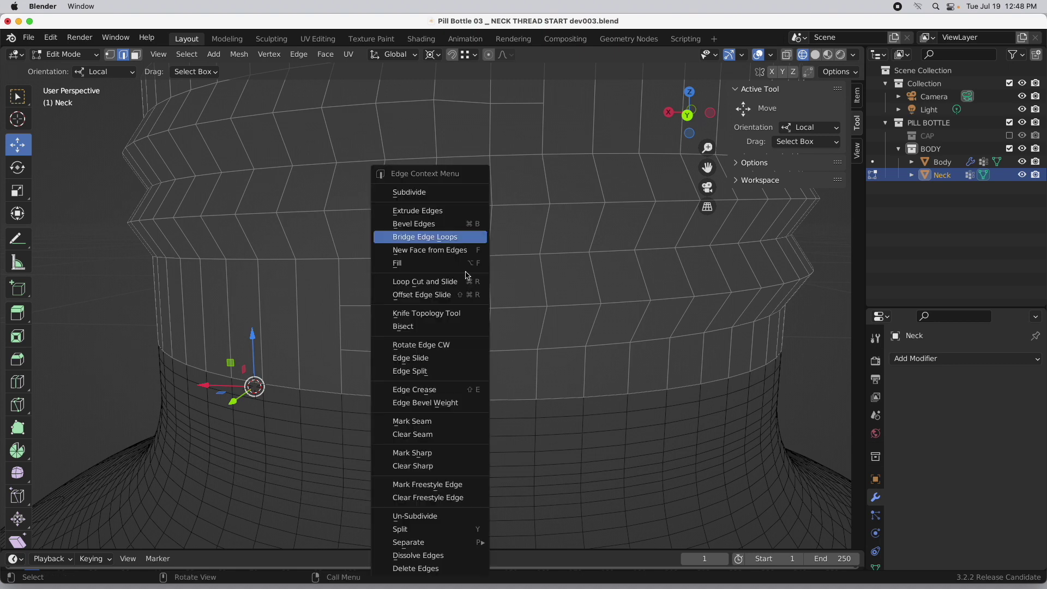
{"action": "left_click", "coordinate": [464, 236]}
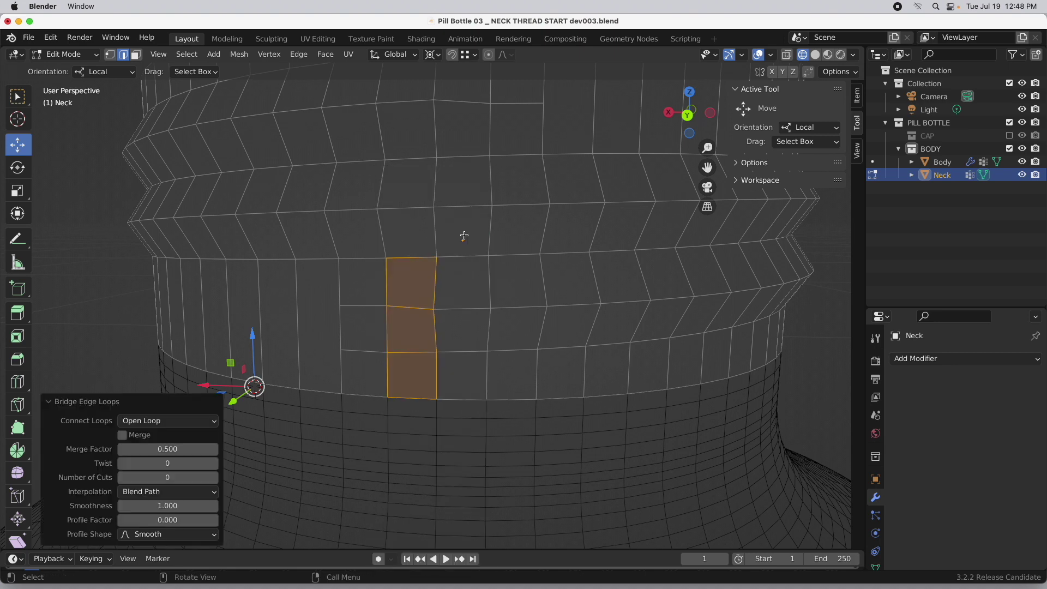
- Select the thread's outer crest edge loop, leaving out the last two edges at both its upper and lower ends
{"action": "left_click", "coordinate": [465, 287]}
{"action": "middle_click_drag", "start_coordinate": [479, 273], "coordinate": [488, 315]}
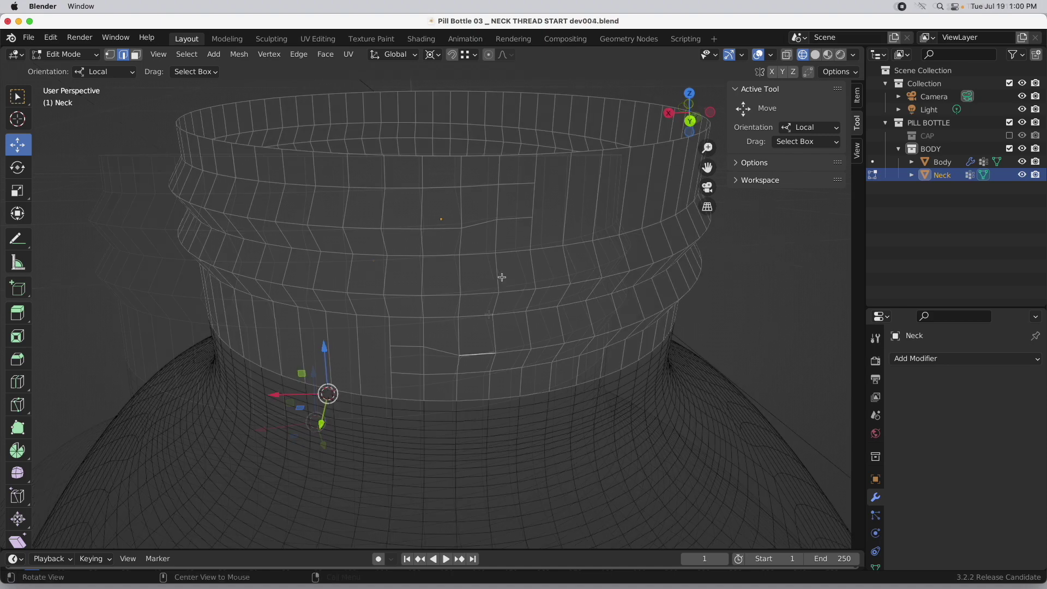
{"action": "middle_click_drag", "start_coordinate": [497, 278], "coordinate": [402, 290]}
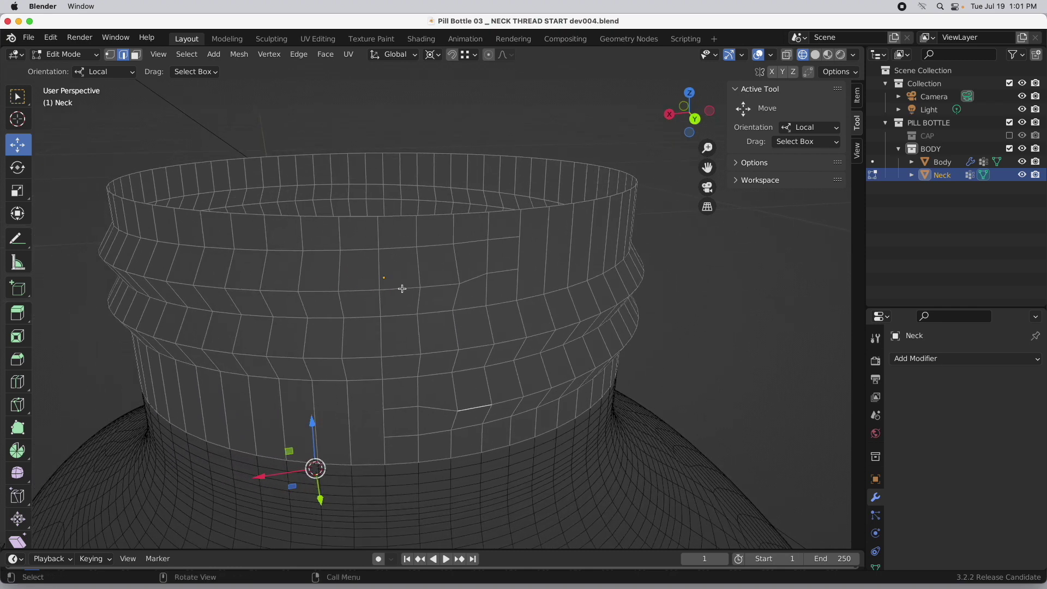
{"action": "left_click", "coordinate": [402, 289], "text": "alt"}
{"action": "middle_click_drag", "start_coordinate": [402, 292], "coordinate": [420, 307]}
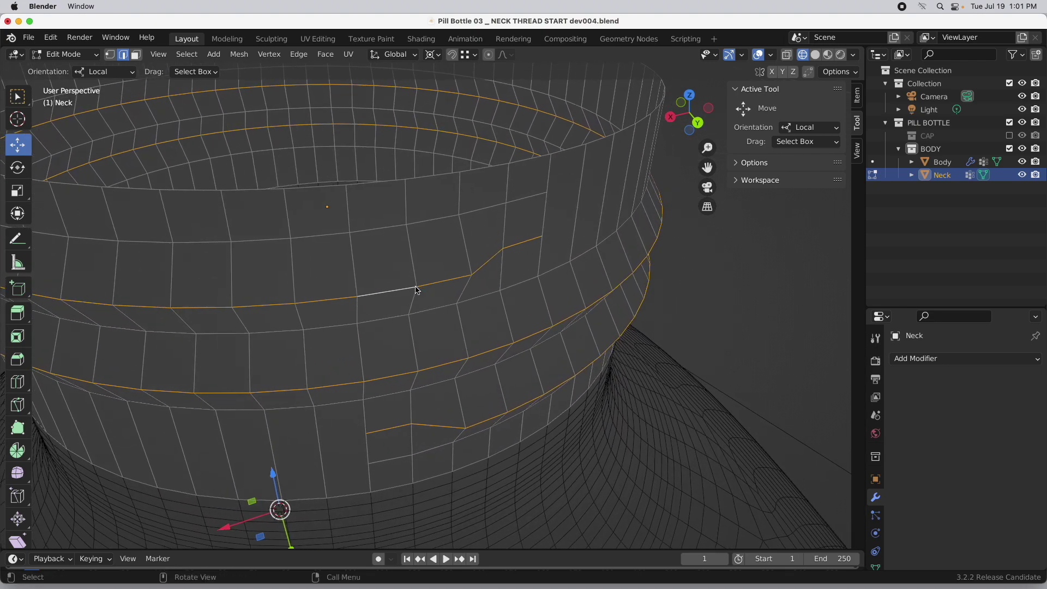
{"action": "middle_click_drag", "start_coordinate": [469, 345], "coordinate": [460, 343]}
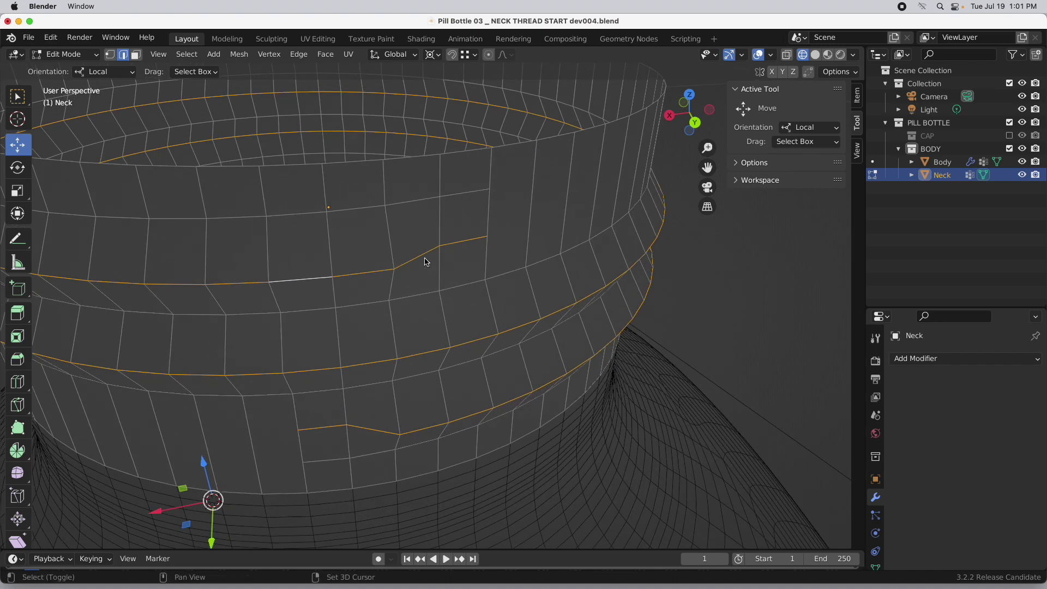
{"action": "key", "text": "shift"}
{"action": "left_click", "coordinate": [336, 427], "text": "shift"}
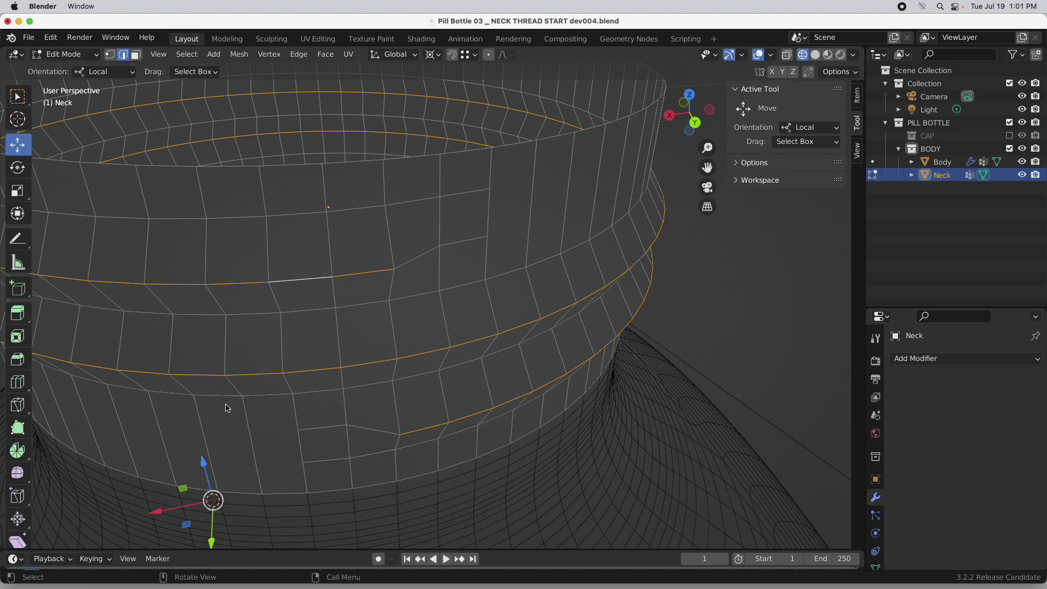
- Bevel the thread's crest edges about 0.0115" wide with 2 segments and shape 1.000, using the Bevel tool's Active Tool drag mode
{"action": "left_click", "coordinate": [29, 361]}
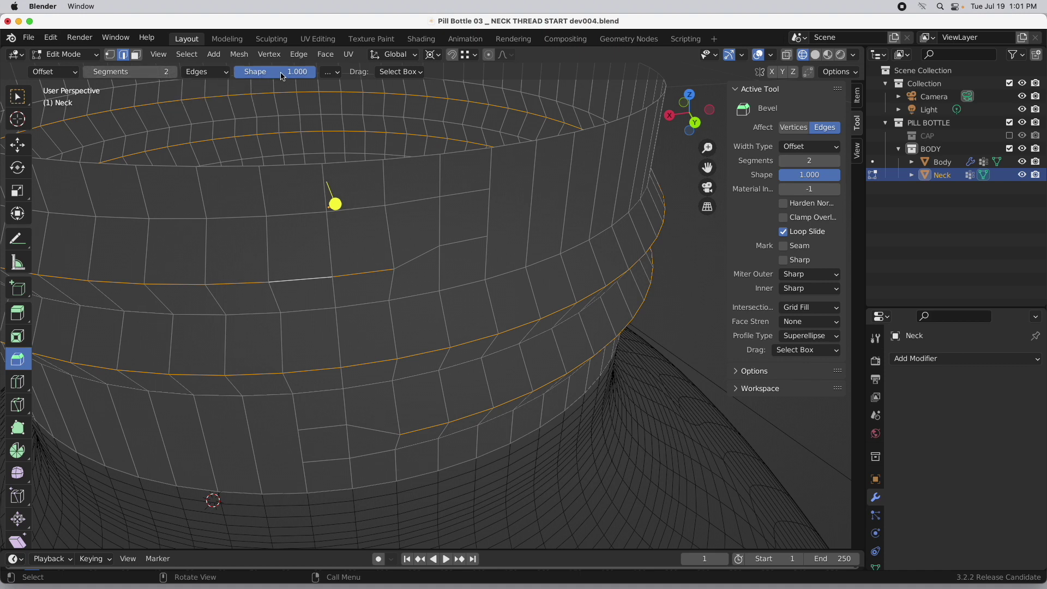
{"action": "left_click", "coordinate": [404, 72]}
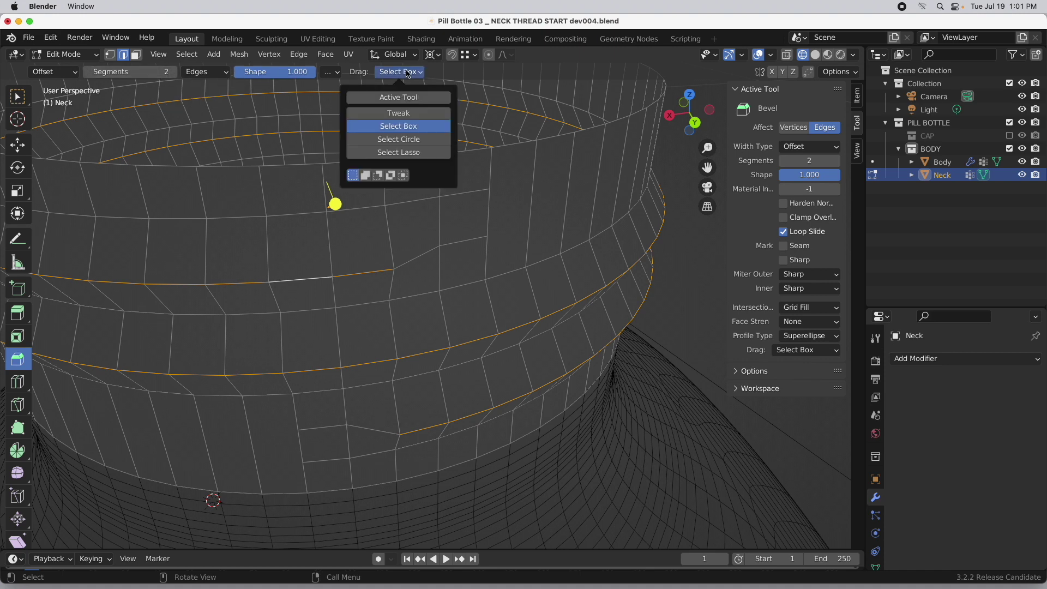
{"action": "left_click", "coordinate": [408, 99]}
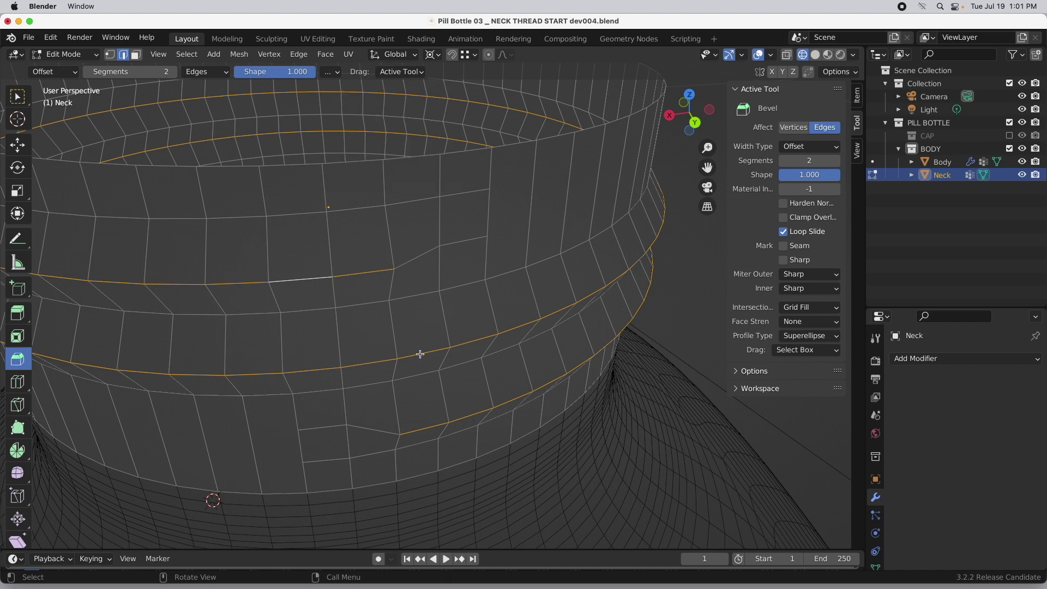
{"action": "left_click_drag", "start_coordinate": [420, 354], "coordinate": [437, 357]}
- Dissolve the two diagonal edges forming the bevel's pointed tip at the thread's upper end
{"action": "middle_click_drag", "start_coordinate": [466, 410], "coordinate": [413, 222]}
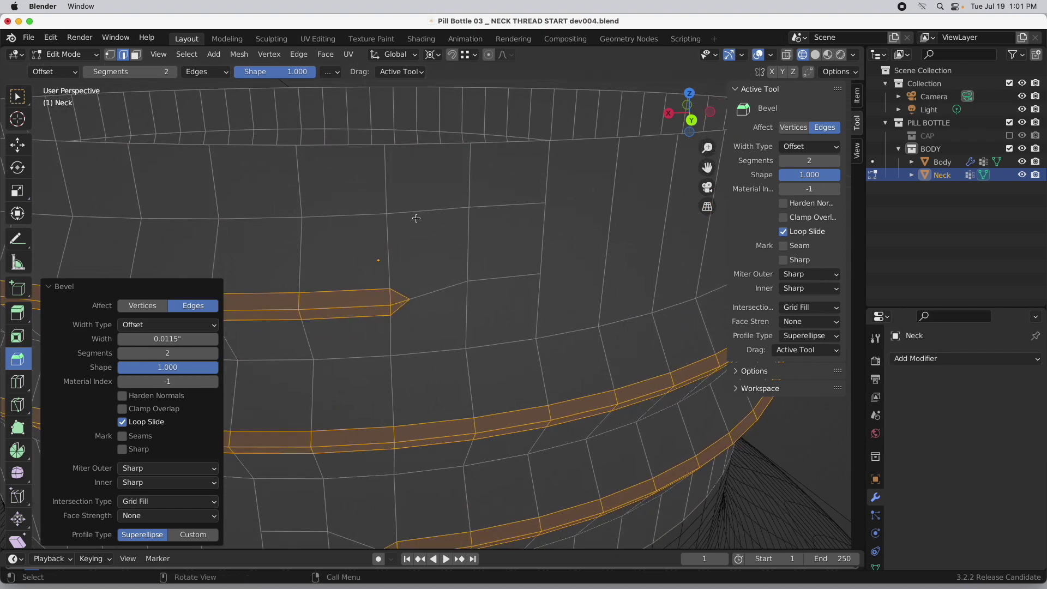
{"action": "left_click", "coordinate": [402, 291]}
{"action": "left_click", "coordinate": [403, 306], "text": "shift"}
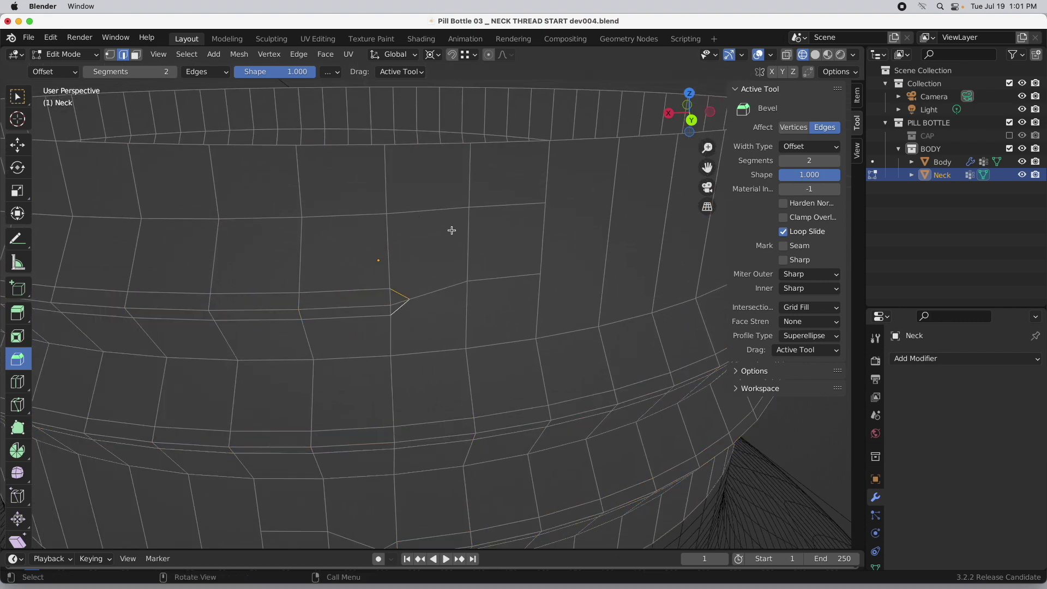
{"action": "left_click", "coordinate": [815, 55]}
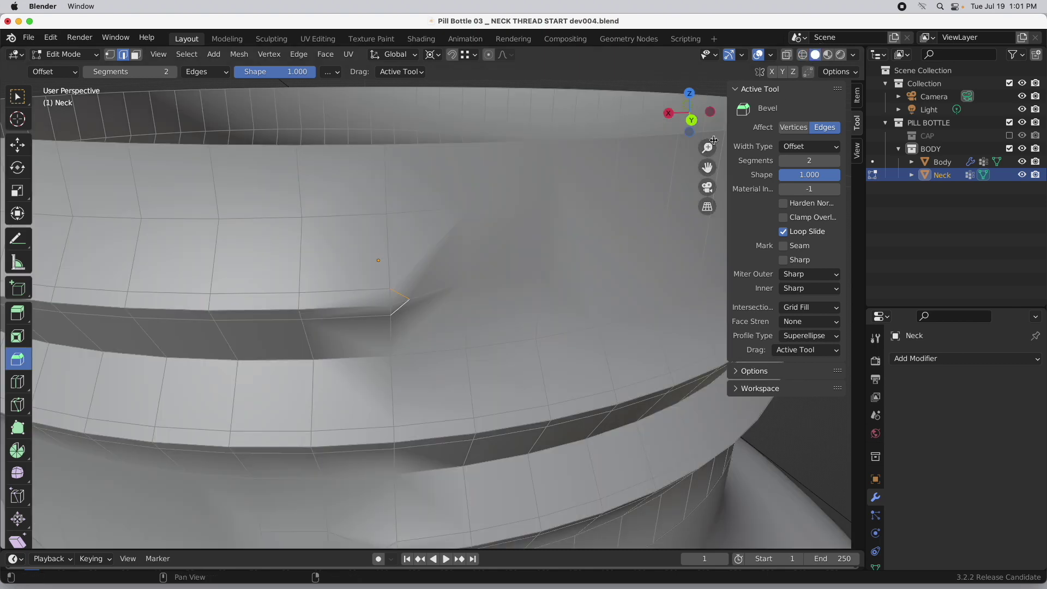
{"action": "middle_click_drag", "start_coordinate": [482, 319], "coordinate": [453, 344]}
{"action": "right_click", "coordinate": [369, 176]}
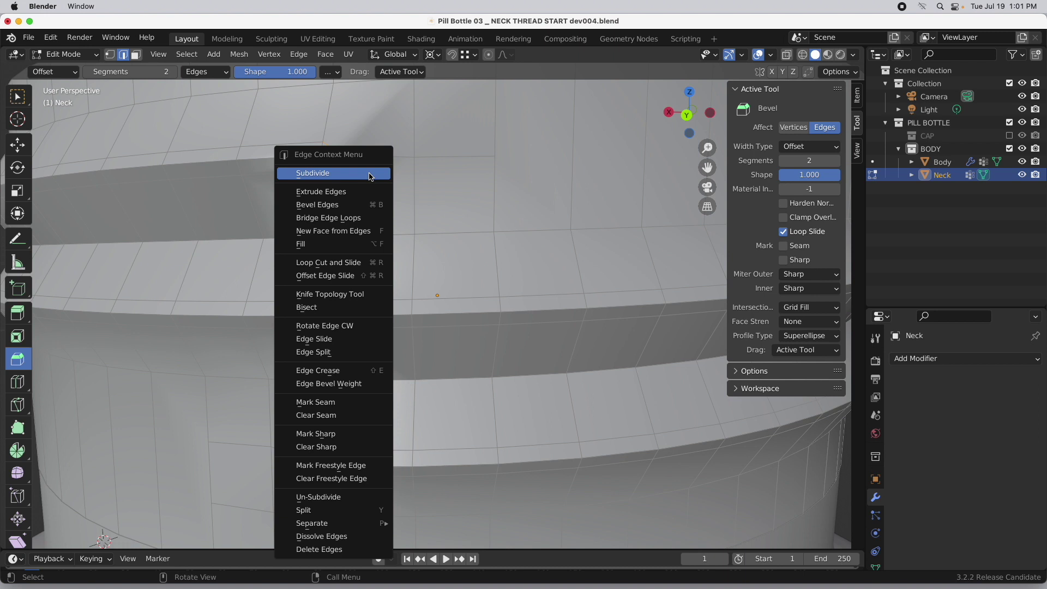
{"action": "left_click", "coordinate": [361, 537]}
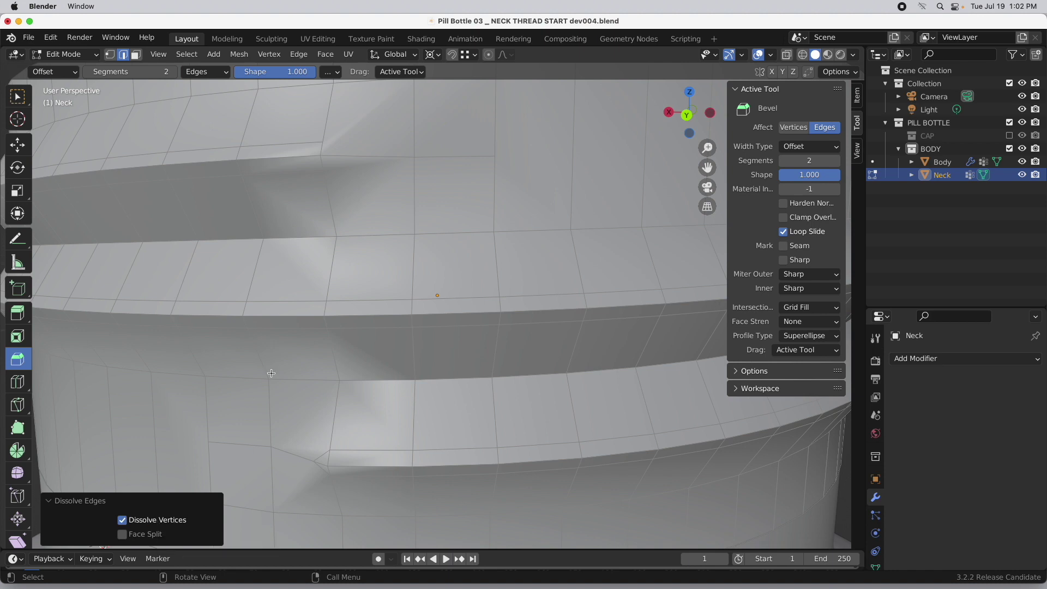
- Dissolve the two diagonal edges forming the bevel's pointed tip at the thread's lower end
{"action": "middle_click_drag", "start_coordinate": [272, 372], "coordinate": [375, 331]}
{"action": "scroll", "coordinate": [375, 332], "scroll_direction": "up", "scroll_amount": 5}
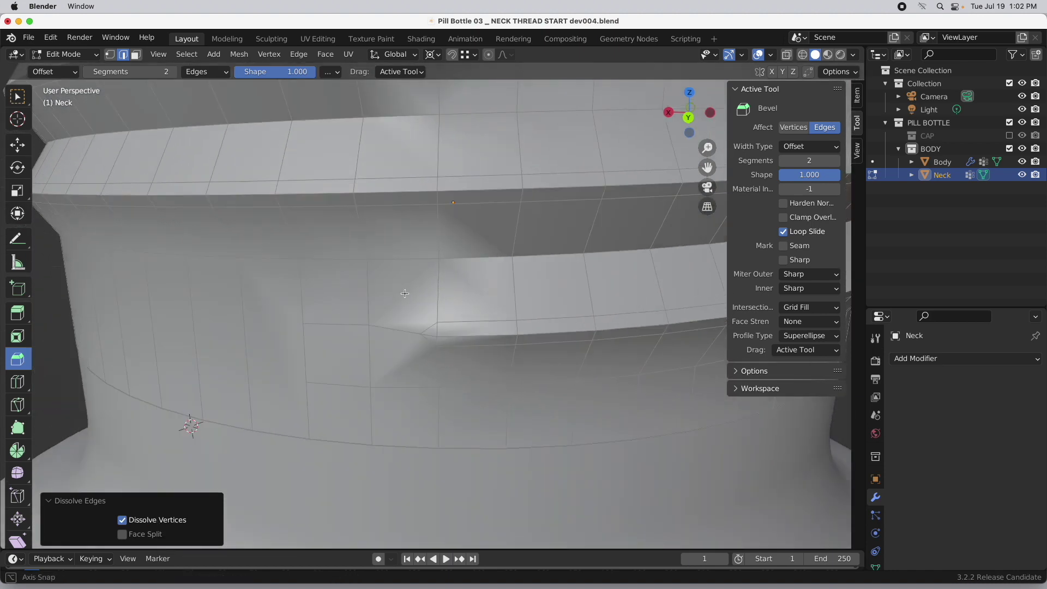
{"action": "left_click", "coordinate": [429, 337]}
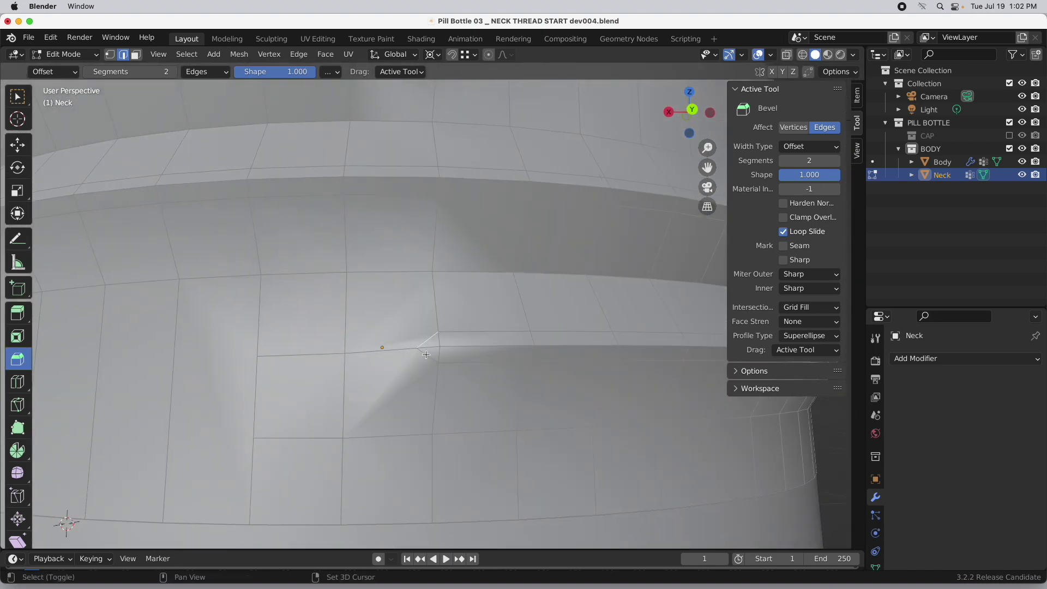
{"action": "left_click_drag", "start_coordinate": [430, 337], "coordinate": [466, 340], "text": "alt"}
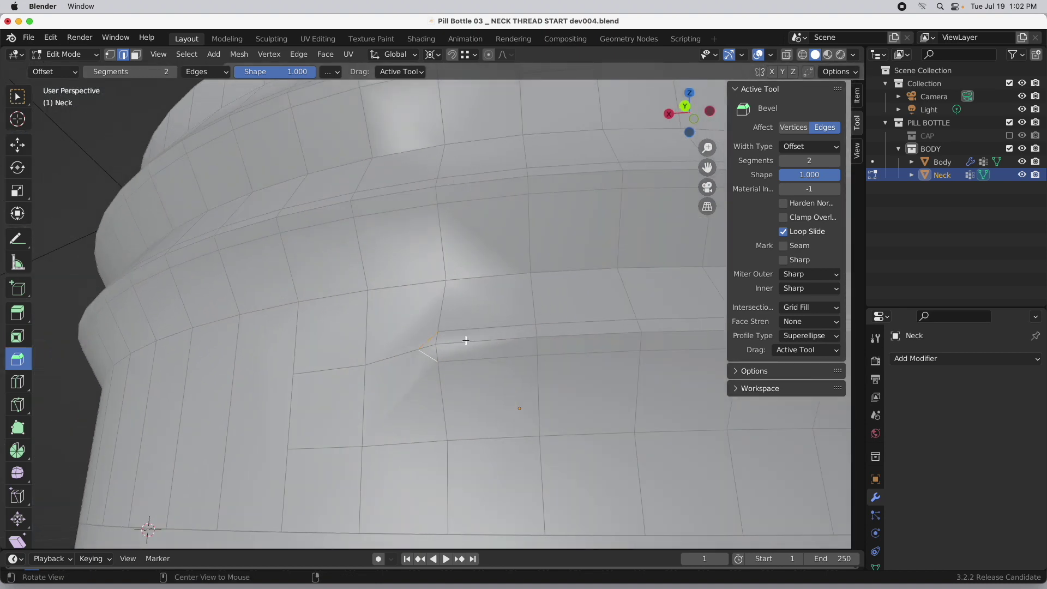
{"action": "left_click", "coordinate": [802, 55]}
{"action": "right_click", "coordinate": [476, 230]}
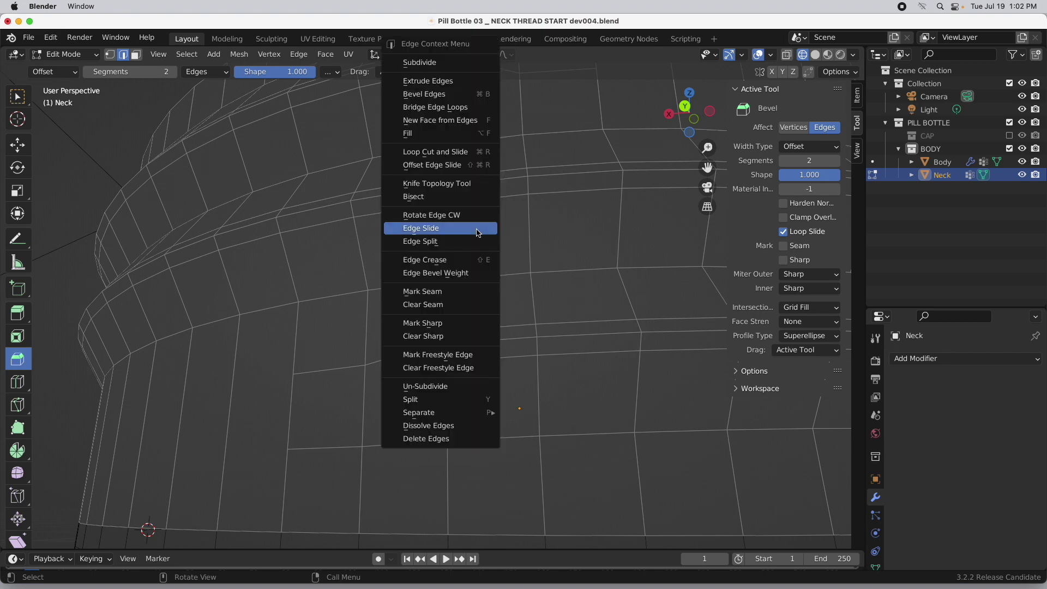
{"action": "left_click", "coordinate": [448, 426]}
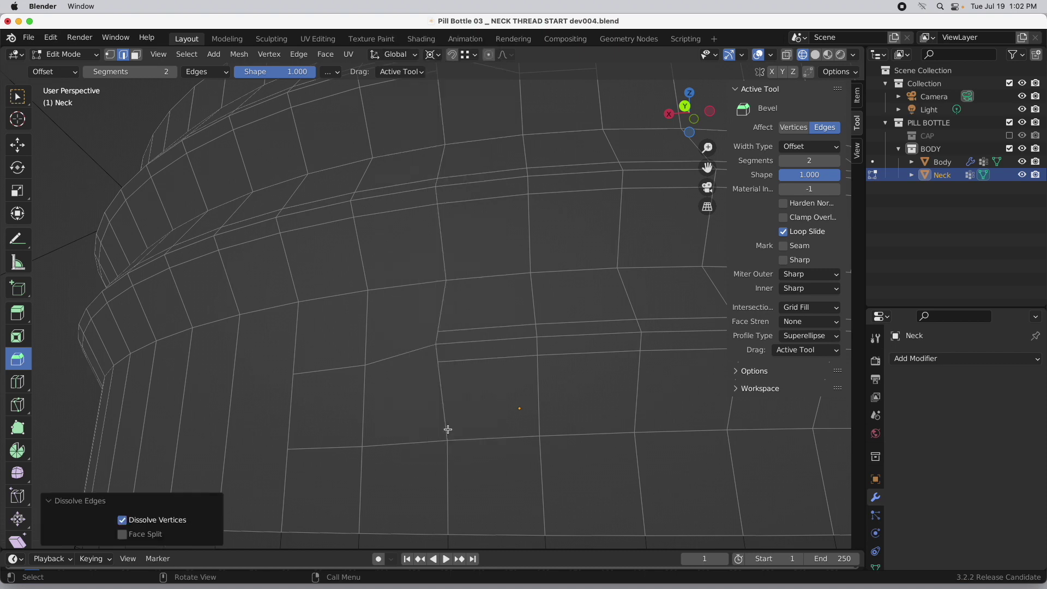
- Knife-cut two edges joining the crest bevel's outer corners to the next crest vertex at the thread's upper end
{"action": "middle_click_drag", "start_coordinate": [452, 371], "coordinate": [462, 290], "text": "shift"}
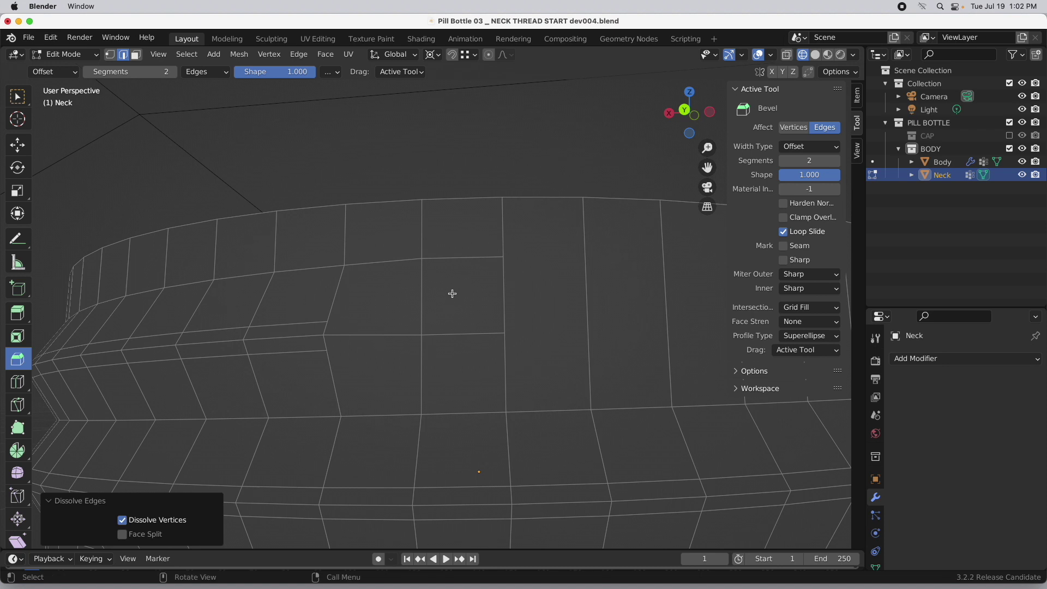
{"action": "key", "text": "k"}
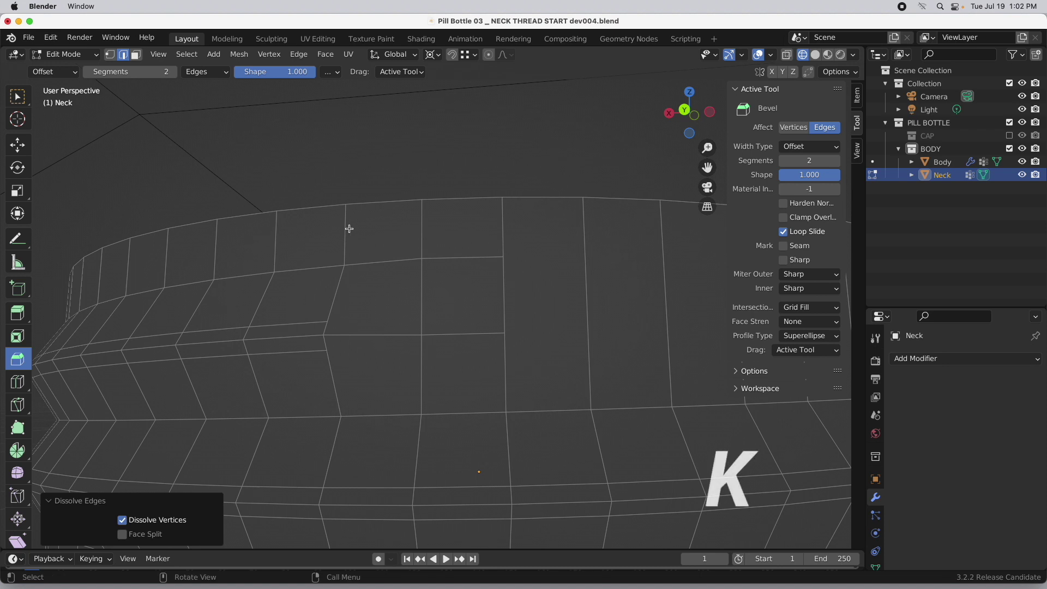
{"action": "left_click", "coordinate": [328, 321]}
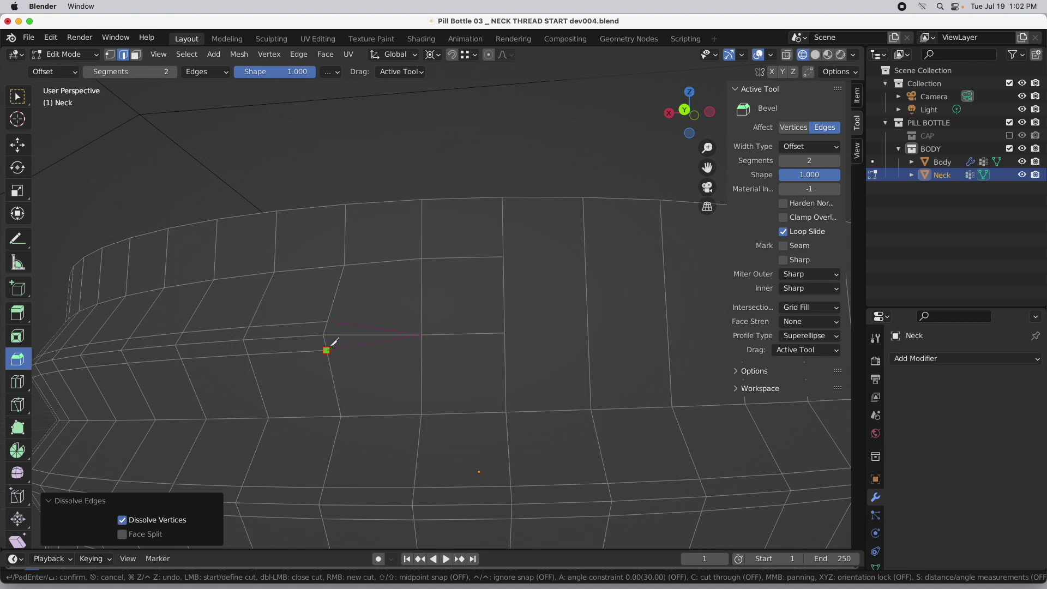
{"action": "left_click", "coordinate": [326, 350]}
{"action": "key", "text": "Return"}
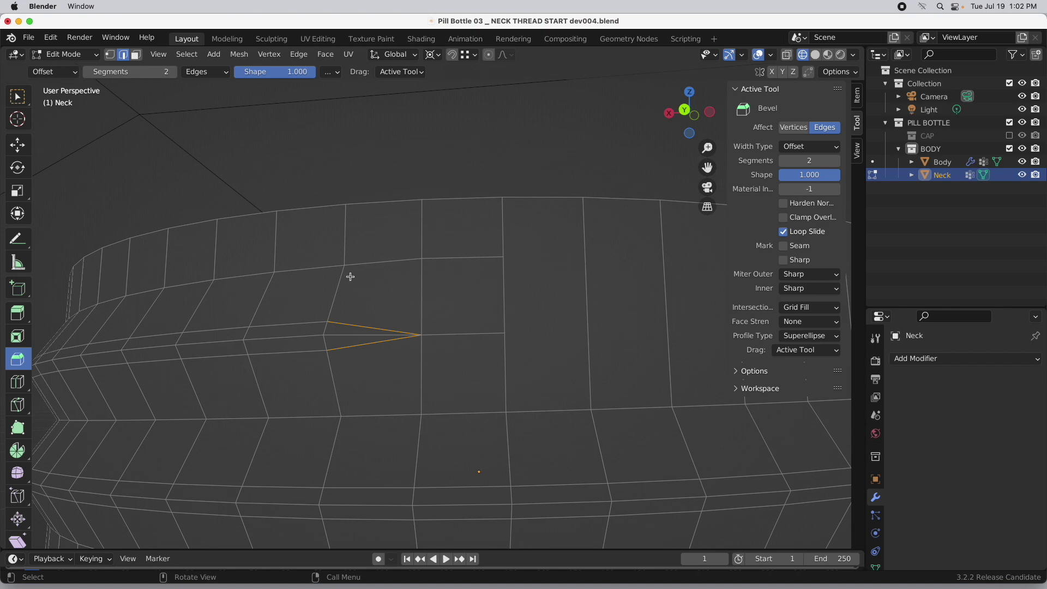
- Knife-cut two edges joining the crest bevel's outer corners to the next crest vertex at the thread's lower end
{"action": "middle_click_drag", "start_coordinate": [350, 277], "coordinate": [444, 372]}
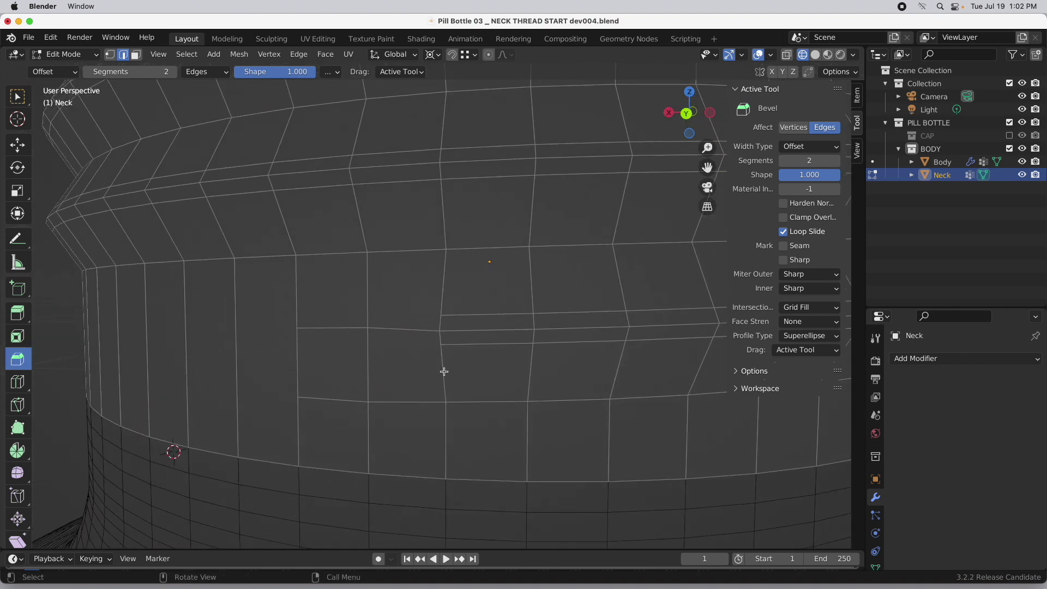
{"action": "key", "text": "k"}
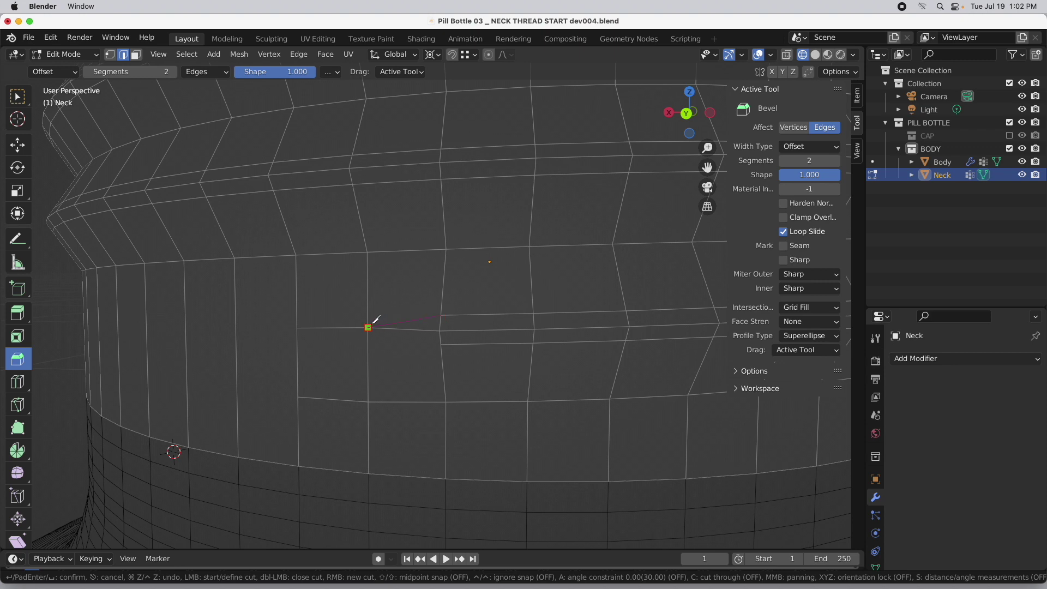
{"action": "left_click", "coordinate": [441, 344]}
{"action": "key", "text": "Return"}
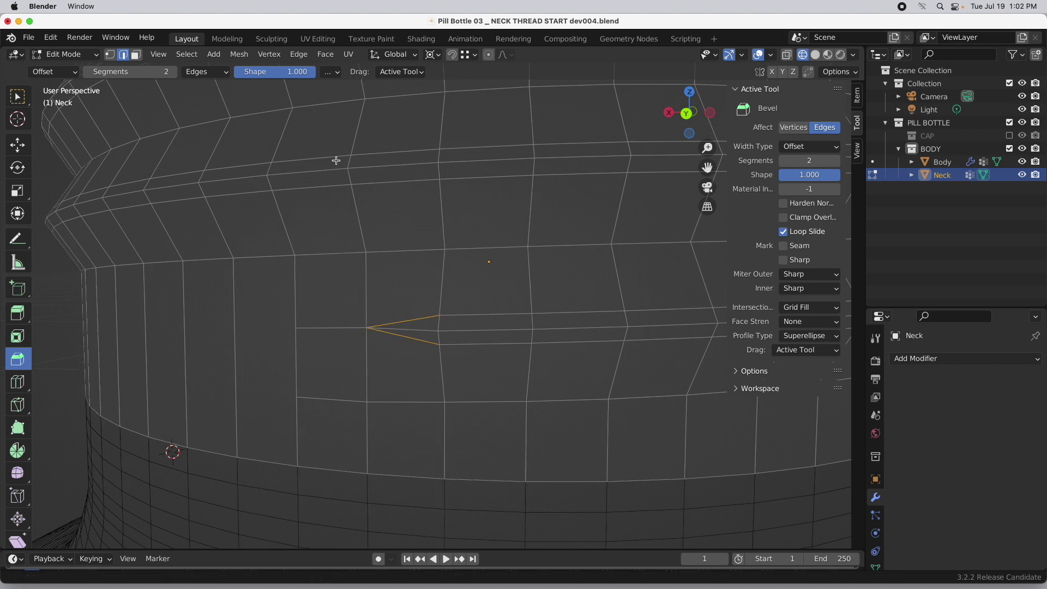
- Bevel the thread's root edge loop about 0.0135" wide with 2 segments and shape 1.000, leaving out the last two edges at each end
{"action": "middle_click_drag", "start_coordinate": [320, 162], "coordinate": [304, 224]}
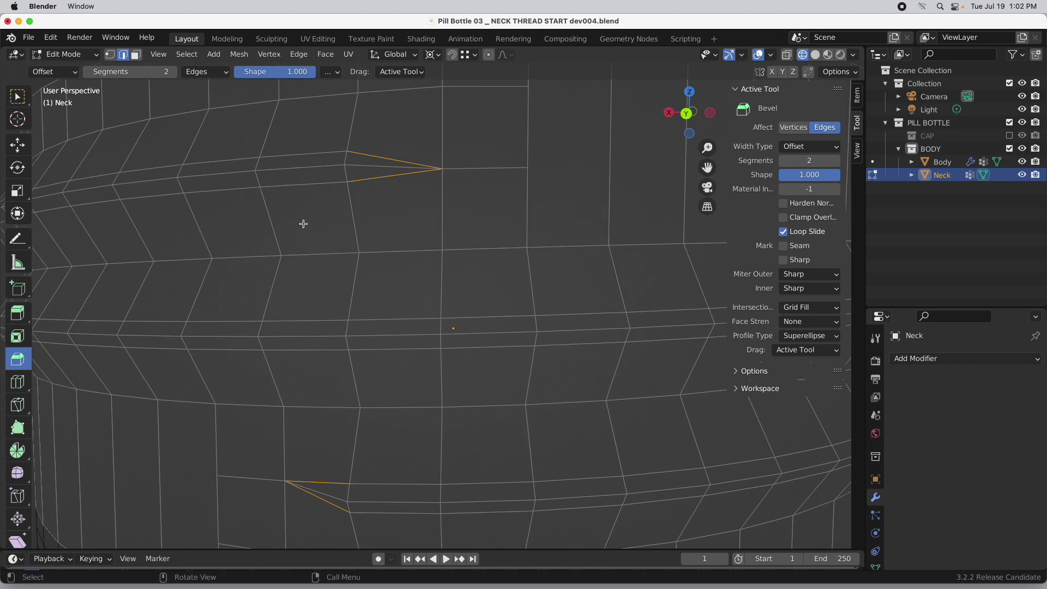
{"action": "left_click", "coordinate": [303, 254], "text": "alt"}
{"action": "middle_click_drag", "start_coordinate": [357, 294], "coordinate": [382, 191], "text": "shift"}
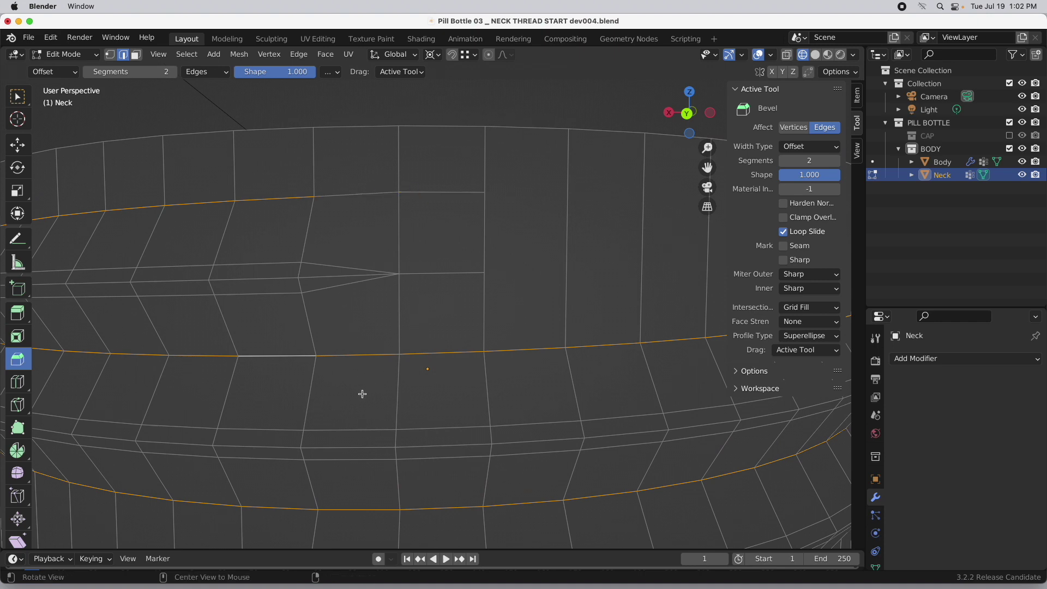
{"action": "middle_click_drag", "start_coordinate": [362, 393], "coordinate": [370, 356]}
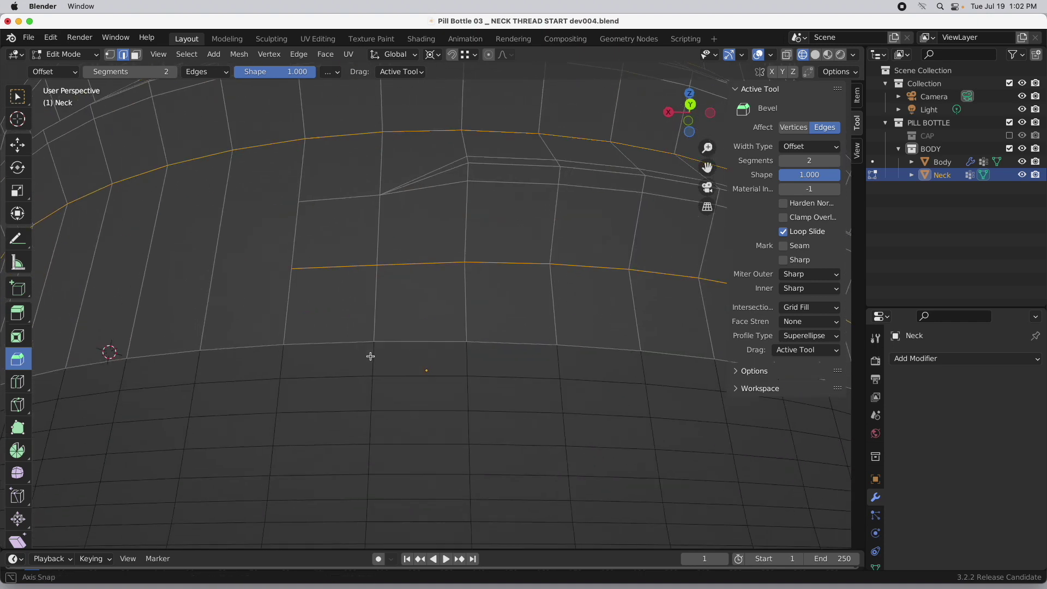
{"action": "left_click", "coordinate": [357, 266], "text": "shift"}
{"action": "middle_click_drag", "start_coordinate": [483, 204], "coordinate": [397, 289], "text": "shift"}
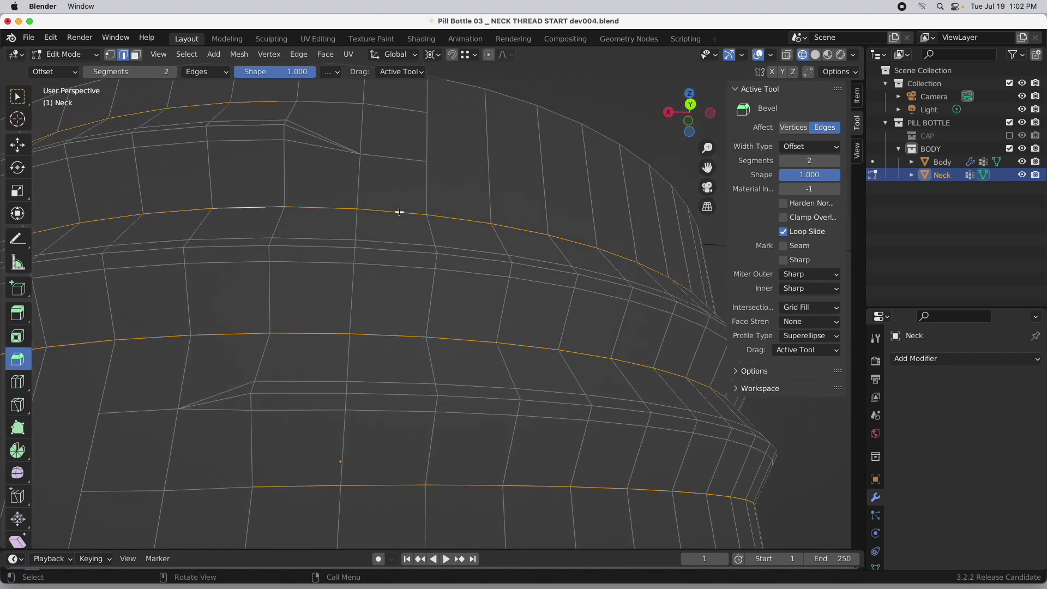
{"action": "mouse_move", "coordinate": [399, 212]}
{"action": "left_mouse_down"}
{"action": "mouse_move", "coordinate": [383, 215]}
{"action": "mouse_move", "coordinate": [397, 200]}
{"action": "left_mouse_up"}
- Dissolve the two diagonal edges forming the root bevel's pointed tip at the thread's upper end
{"action": "middle_click_drag", "start_coordinate": [484, 192], "coordinate": [370, 196]}
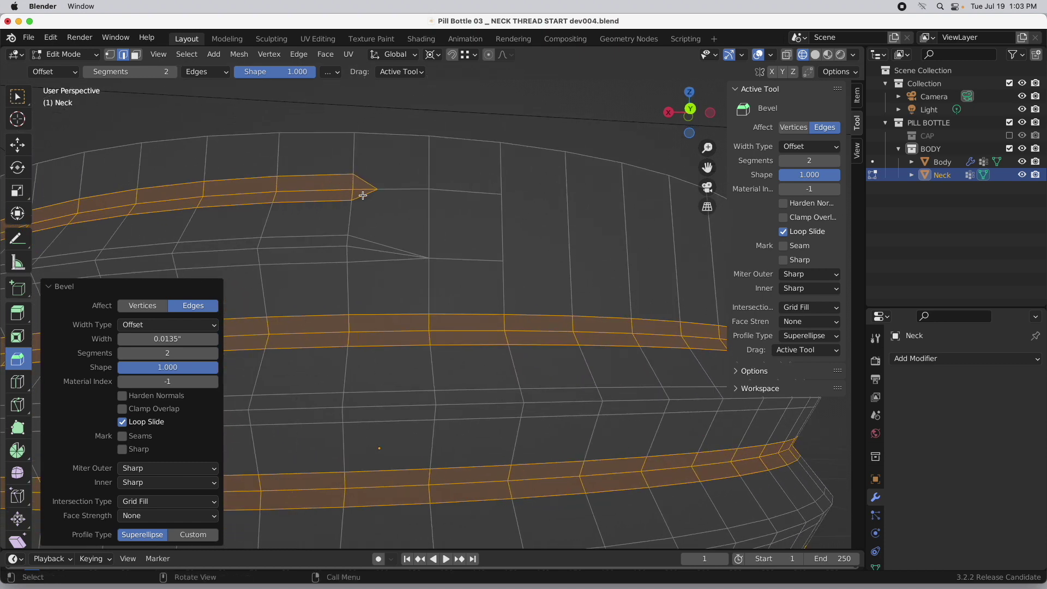
{"action": "left_click", "coordinate": [363, 195]}
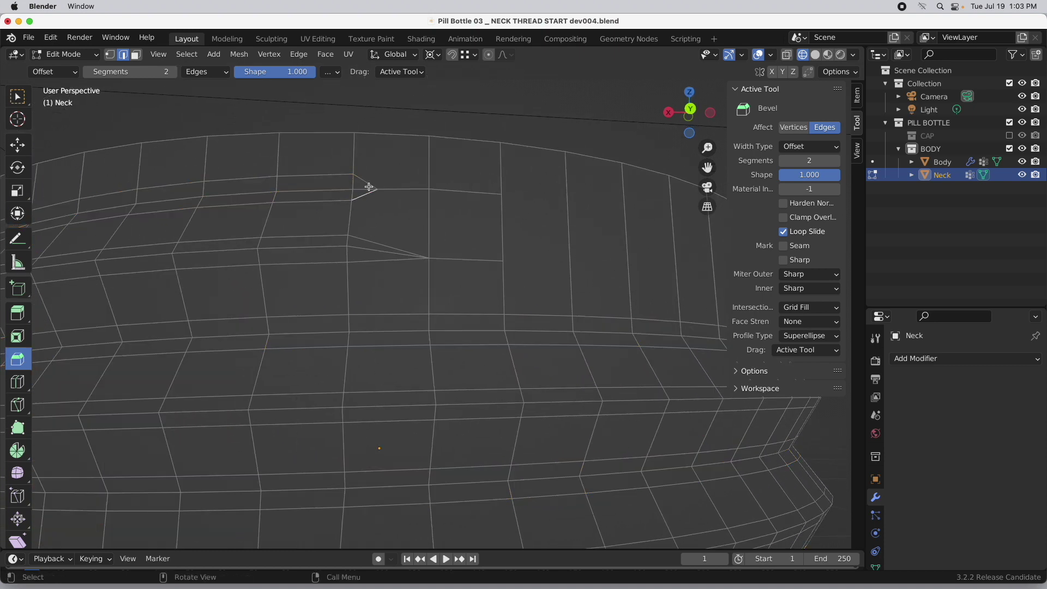
{"action": "right_click", "coordinate": [466, 166]}
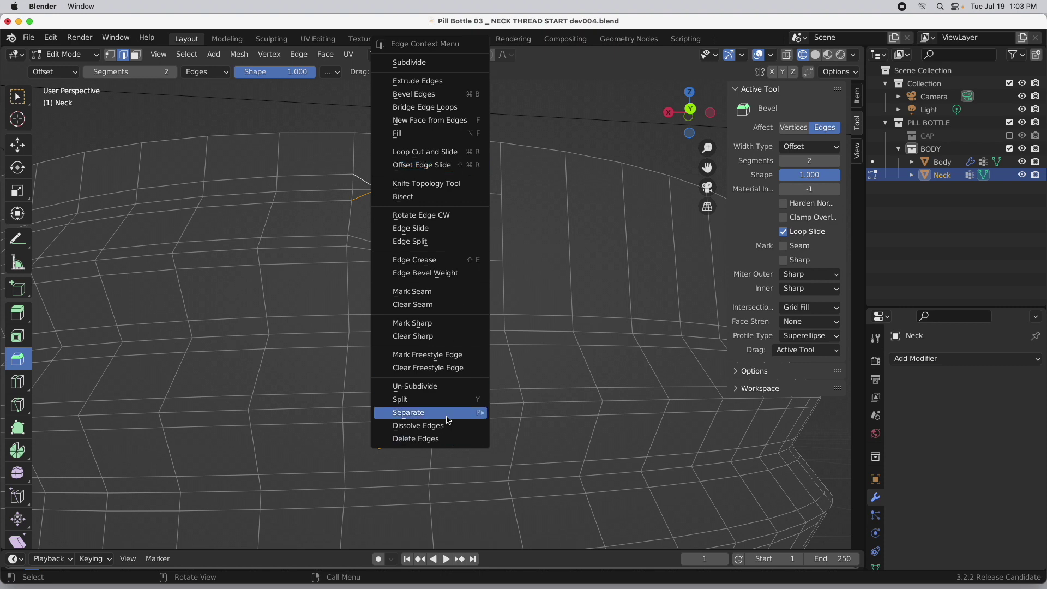
{"action": "left_click", "coordinate": [445, 424]}
- Dissolve the two diagonal edges forming the root bevel's pointed tip at the thread's lower end
{"action": "middle_click_drag", "start_coordinate": [439, 313], "coordinate": [375, 441]}
{"action": "left_click", "coordinate": [393, 452]}
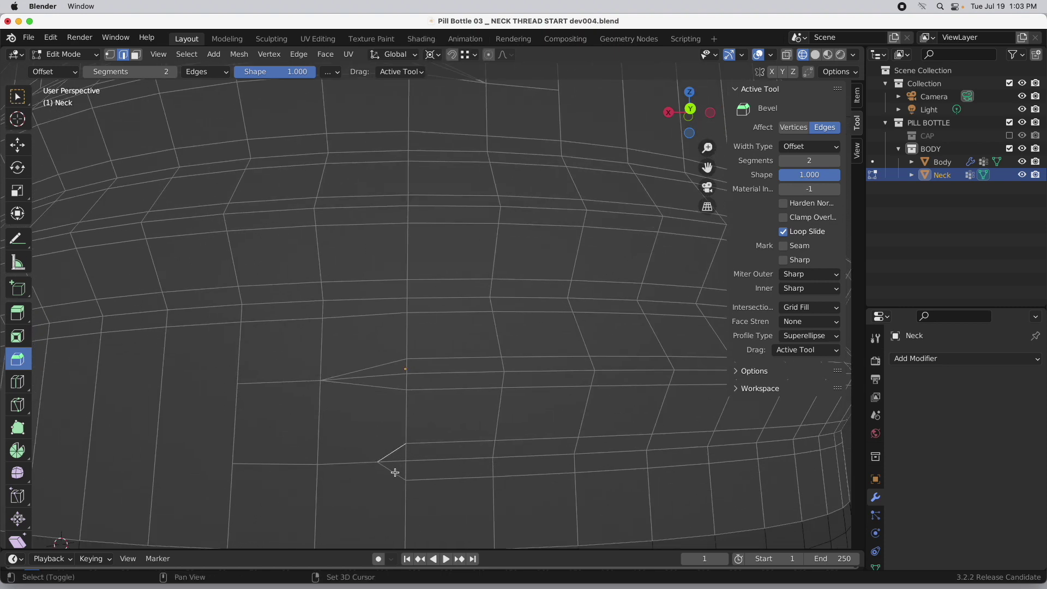
{"action": "right_click", "coordinate": [419, 293]}
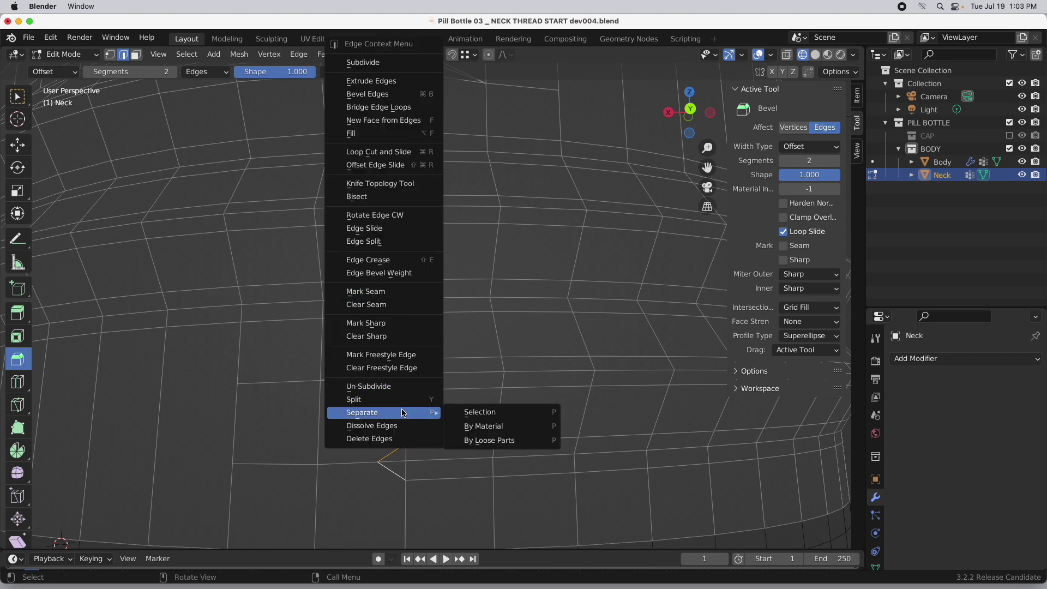
{"action": "left_click", "coordinate": [404, 424]}
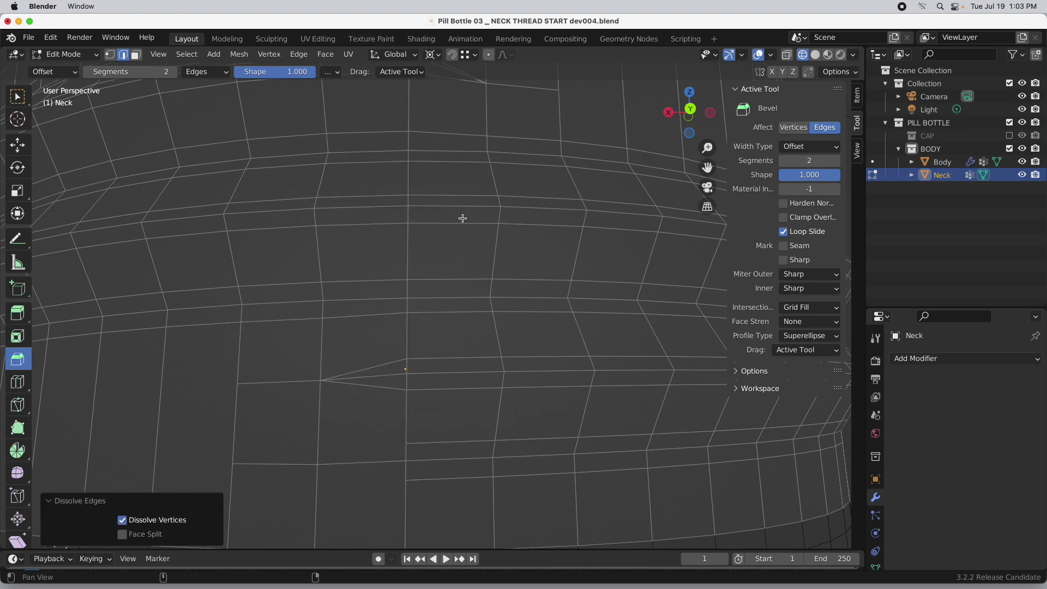
- Knife-cut three edges from the crest bevel's upper-end tip: two to the root bevel's middle and lower end vertices above, one to the root bevel below
{"action": "middle_click_drag", "start_coordinate": [460, 217], "coordinate": [403, 272]}
{"action": "key", "text": "k"}
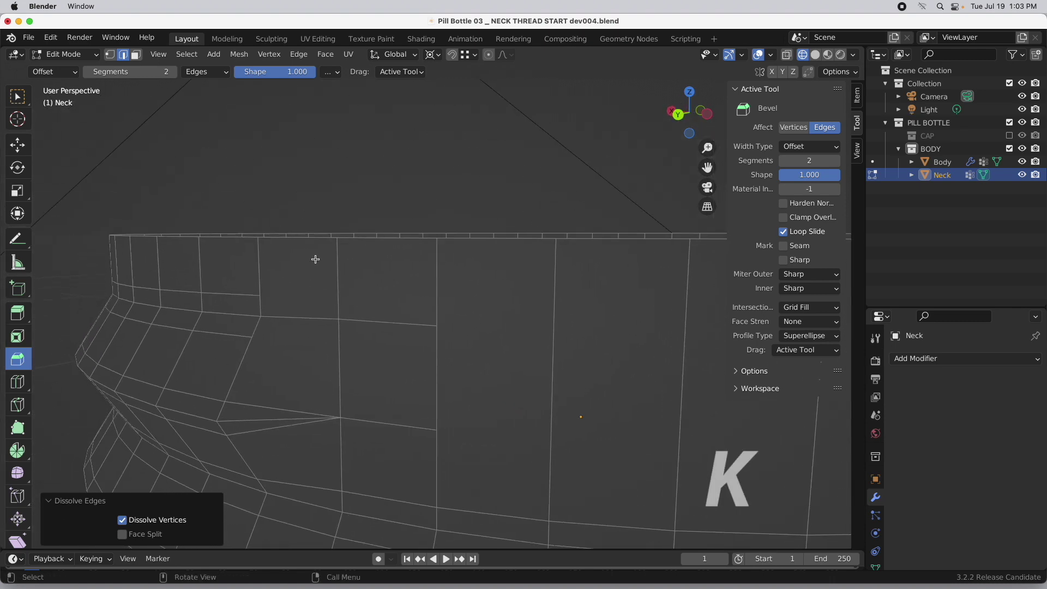
{"action": "left_click", "coordinate": [252, 337]}
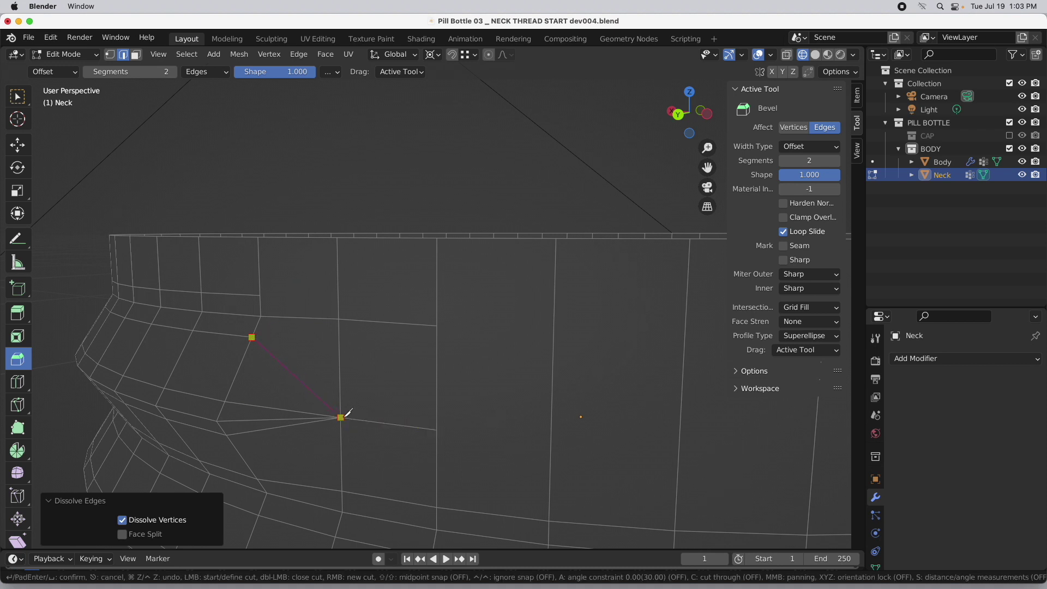
{"action": "left_click", "coordinate": [339, 418]}
{"action": "left_click", "coordinate": [261, 315]}
{"action": "key", "text": "Return"}
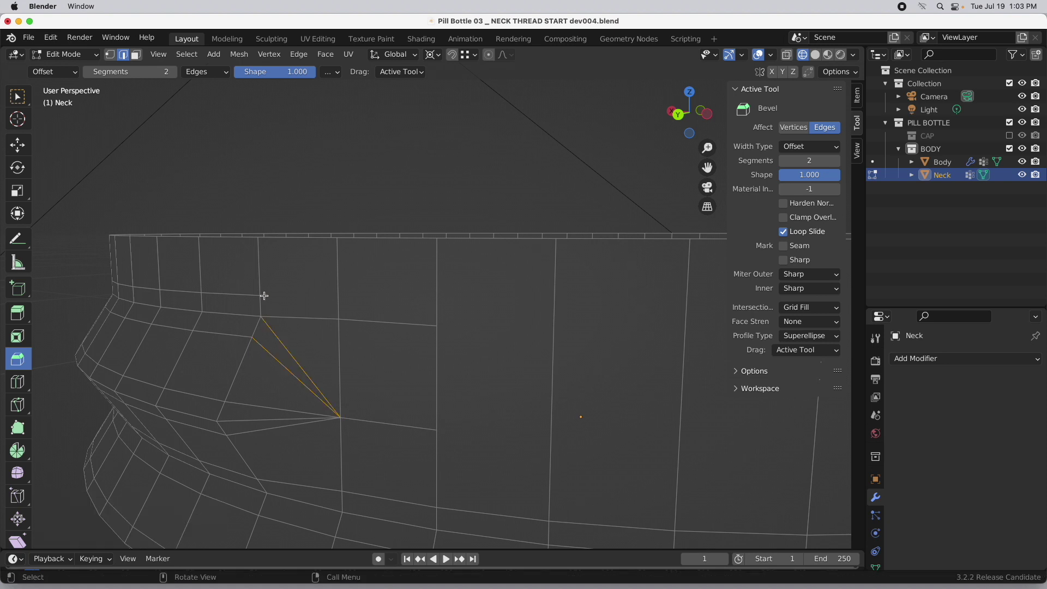
{"action": "key", "text": "k"}
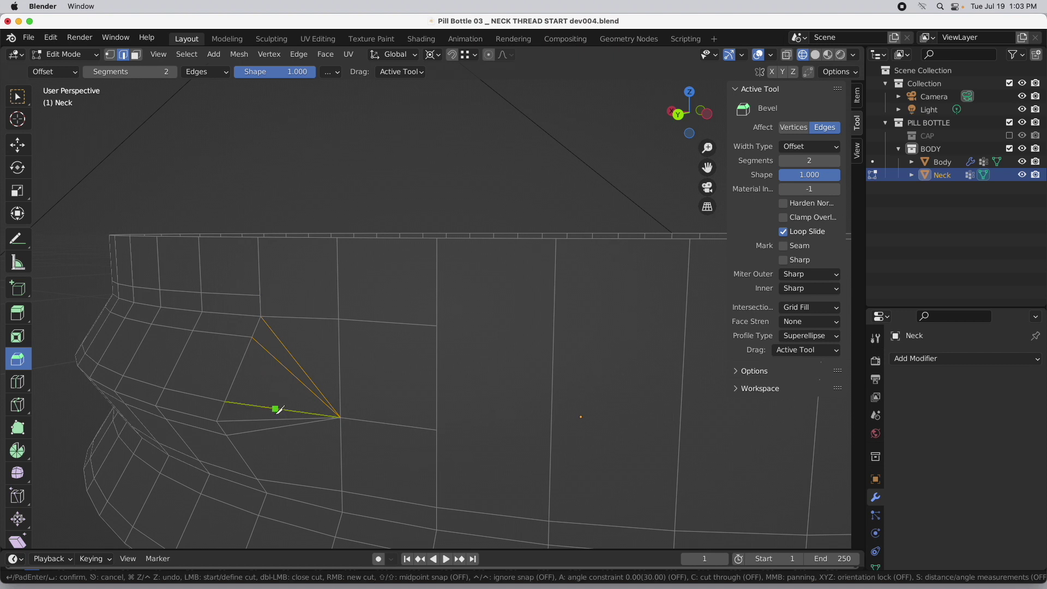
{"action": "left_click", "coordinate": [257, 478]}
{"action": "left_click", "coordinate": [341, 417]}
{"action": "key", "text": "Return"}
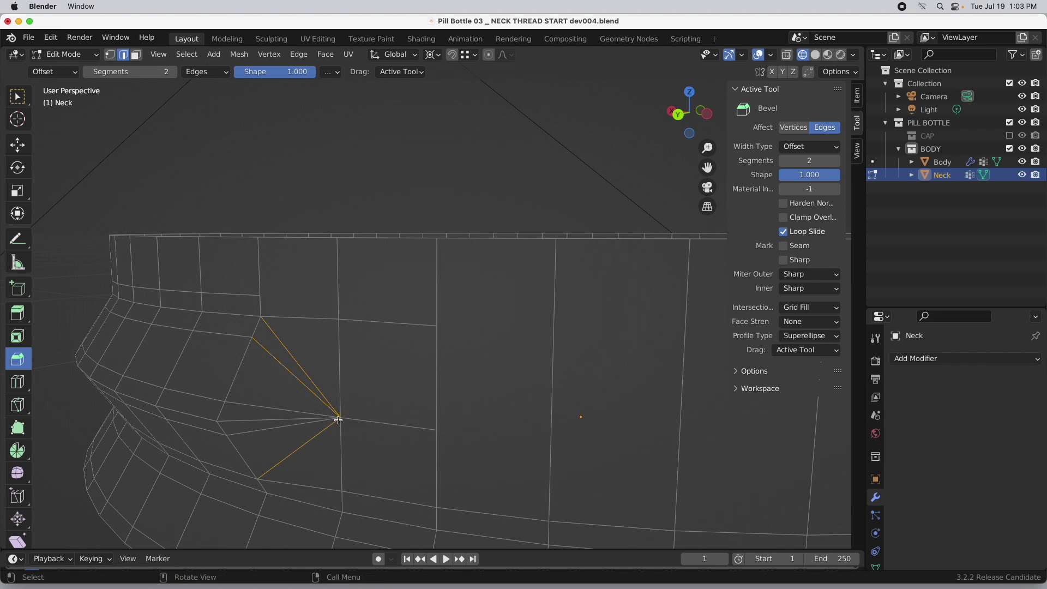
- Knife-cut a diagonal edge from the upper root bevel's topmost end vertex to the next vertex on the neck's rim
{"action": "key", "text": "k"}
{"action": "left_click", "coordinate": [260, 295]}
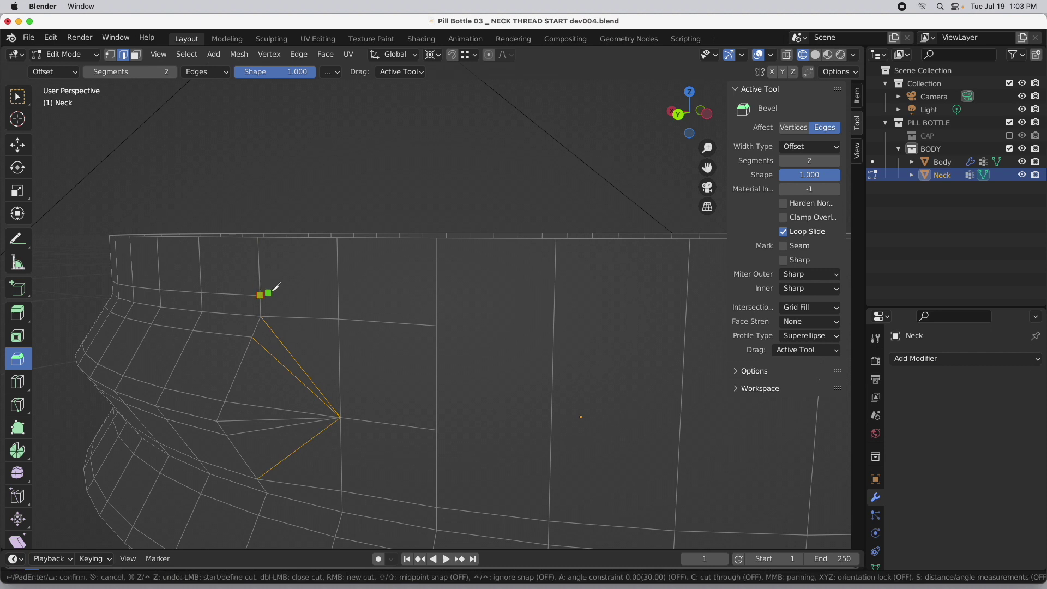
{"action": "left_click", "coordinate": [338, 236]}
{"action": "key", "text": "Return"}
- Knife-cut three edges from the crest bevel's lower-end tip: one to the root bevel above, two to the upper and middle end vertices of the root bevel below
{"action": "middle_click_drag", "start_coordinate": [381, 395], "coordinate": [409, 187], "text": "shift"}
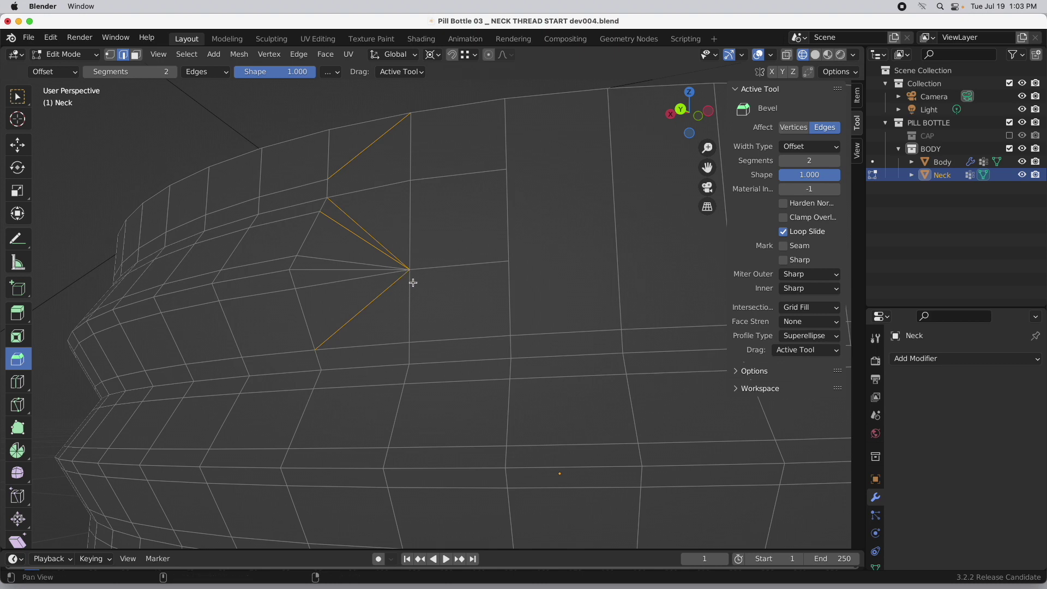
{"action": "middle_click_drag", "start_coordinate": [428, 398], "coordinate": [396, 300], "text": "shift"}
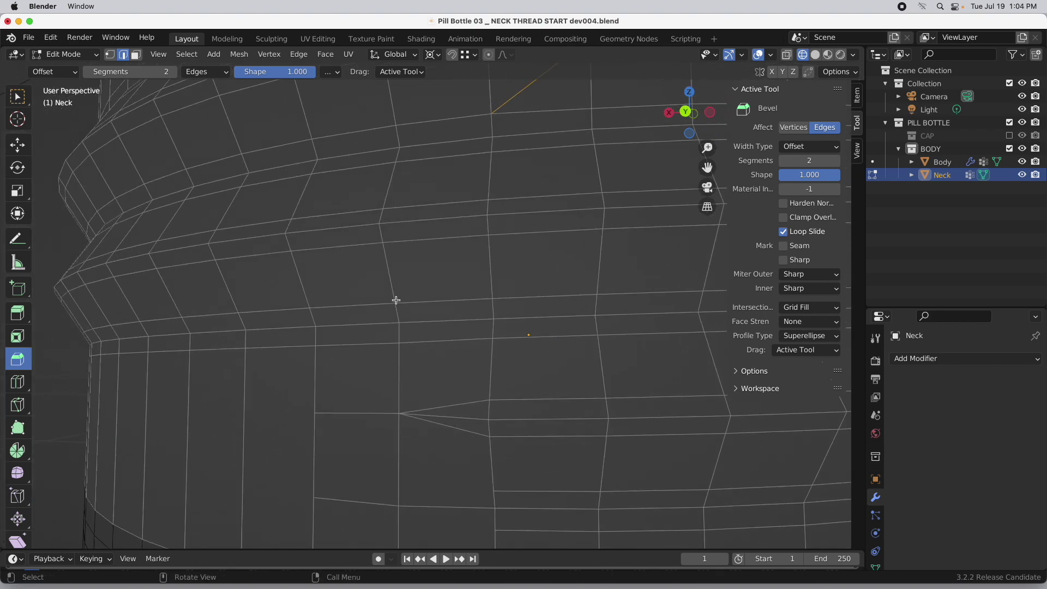
{"action": "key", "text": "k"}
{"action": "left_click", "coordinate": [492, 339]}
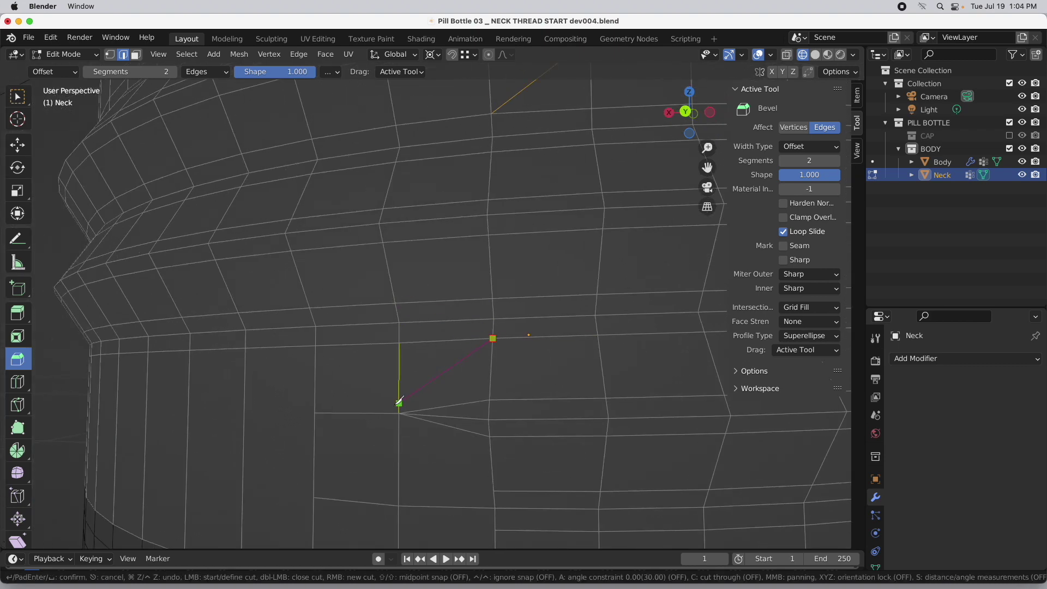
{"action": "left_click", "coordinate": [399, 413]}
{"action": "left_click", "coordinate": [493, 491]}
{"action": "key", "text": "Return"}
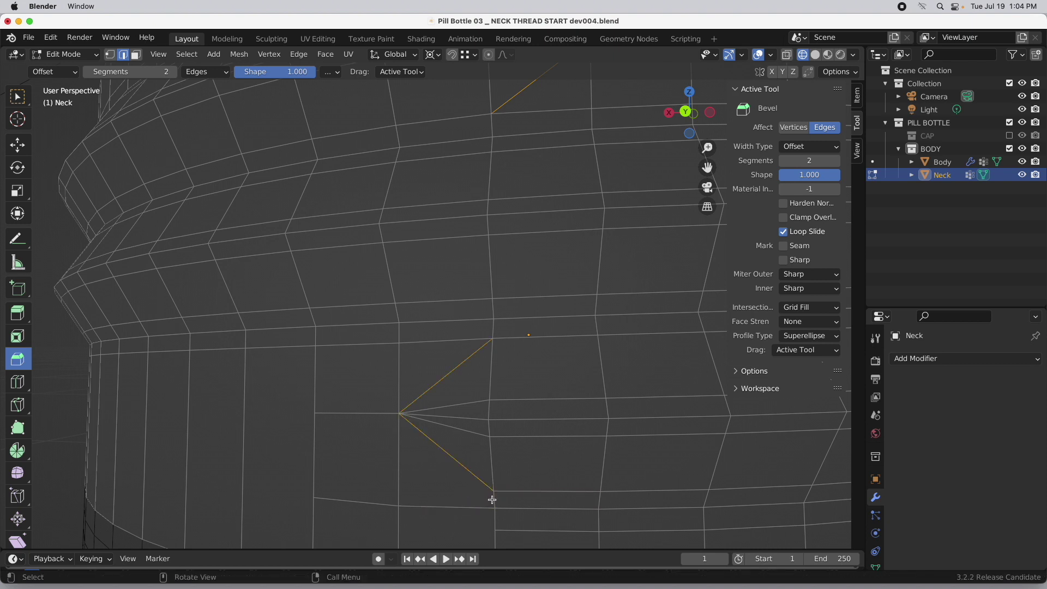
{"action": "key", "text": "k"}
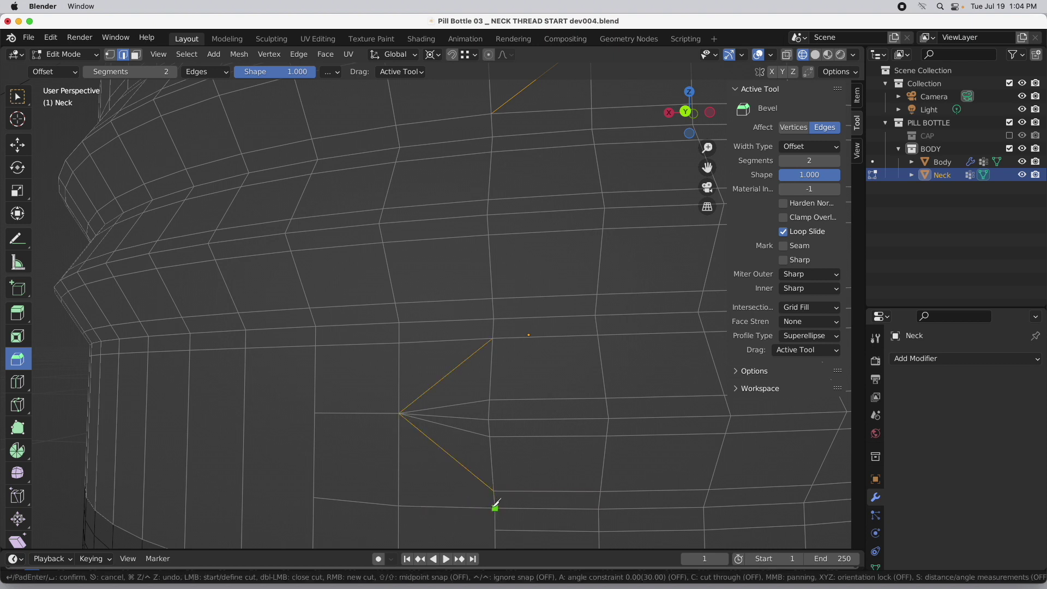
{"action": "left_click", "coordinate": [495, 507]}
{"action": "left_click", "coordinate": [399, 413]}
{"action": "key", "text": "Return"}
- Knife-cut a diagonal edge from the end of the upper root edge to the next vertex on the neck's rim
{"action": "middle_click_drag", "start_coordinate": [532, 166], "coordinate": [411, 297], "text": "shift"}
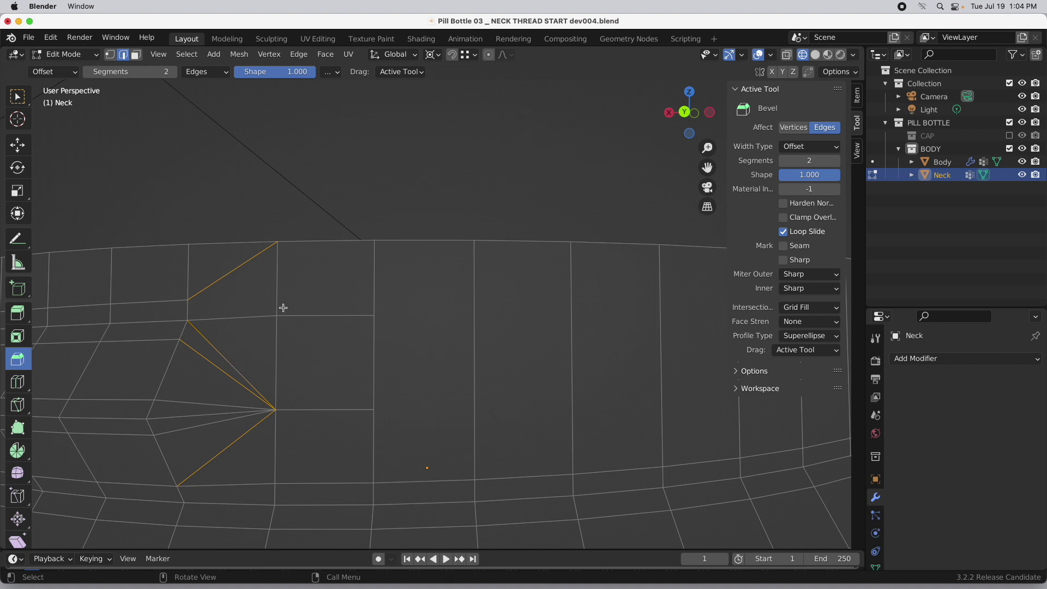
{"action": "key", "text": "k"}
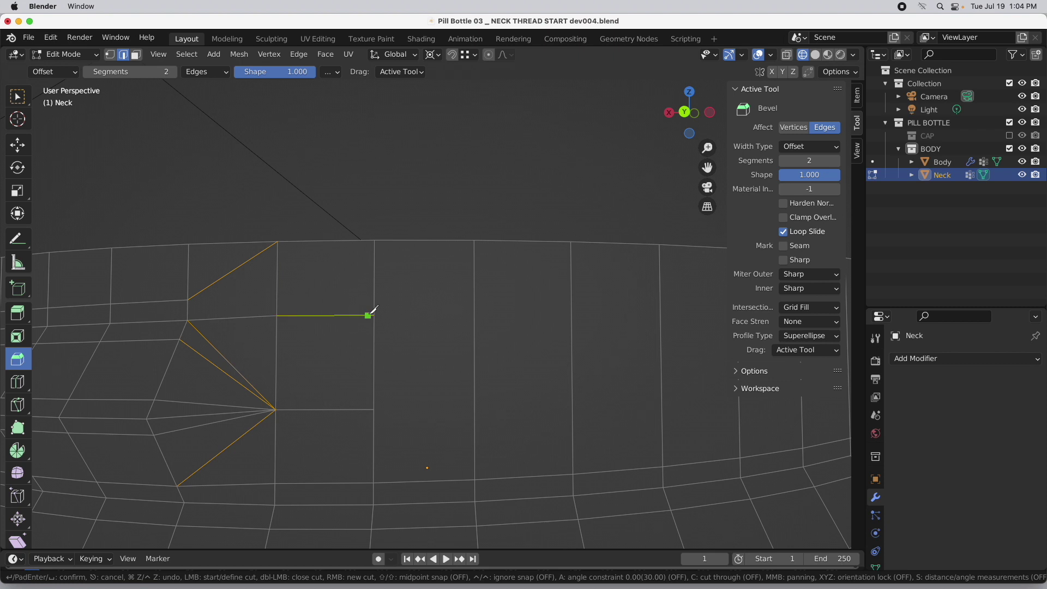
{"action": "left_click", "coordinate": [374, 315]}
{"action": "left_click", "coordinate": [474, 240]}
{"action": "key", "text": "Return"}
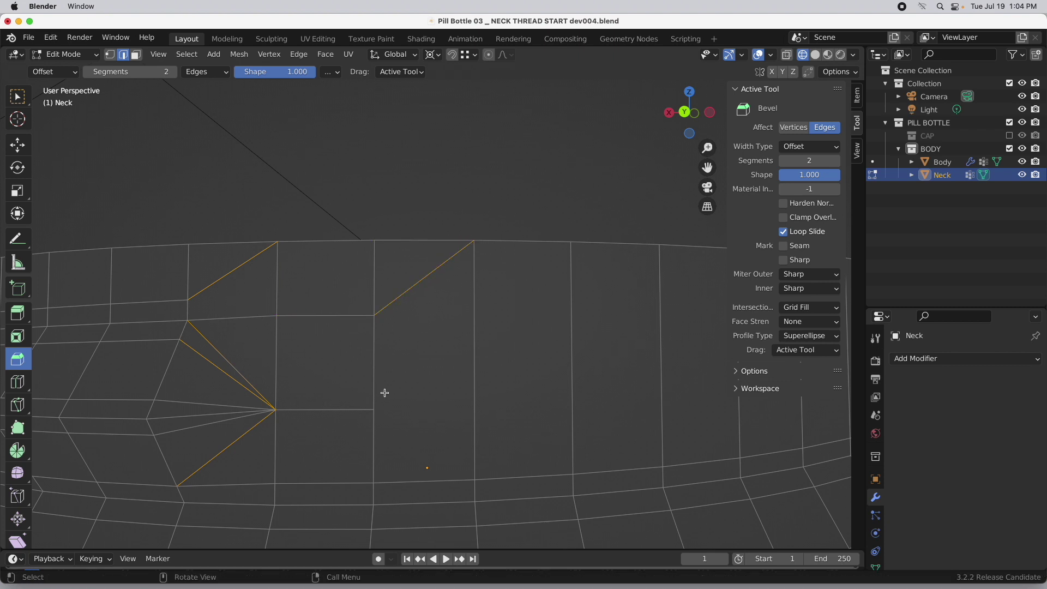
- Knife-cut from the end of the upper crest edge across the next vertical edge to the second rim vertex beyond
{"action": "key", "text": "k"}
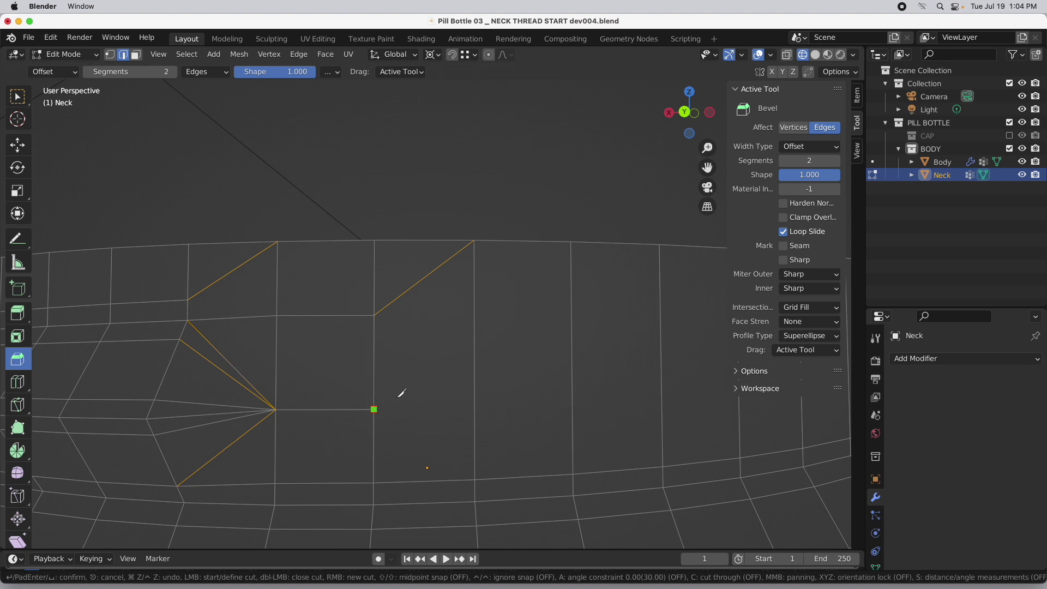
{"action": "left_click", "coordinate": [402, 392]}
{"action": "left_click", "coordinate": [473, 359]}
{"action": "left_click", "coordinate": [571, 241]}
{"action": "key", "text": "Return"}
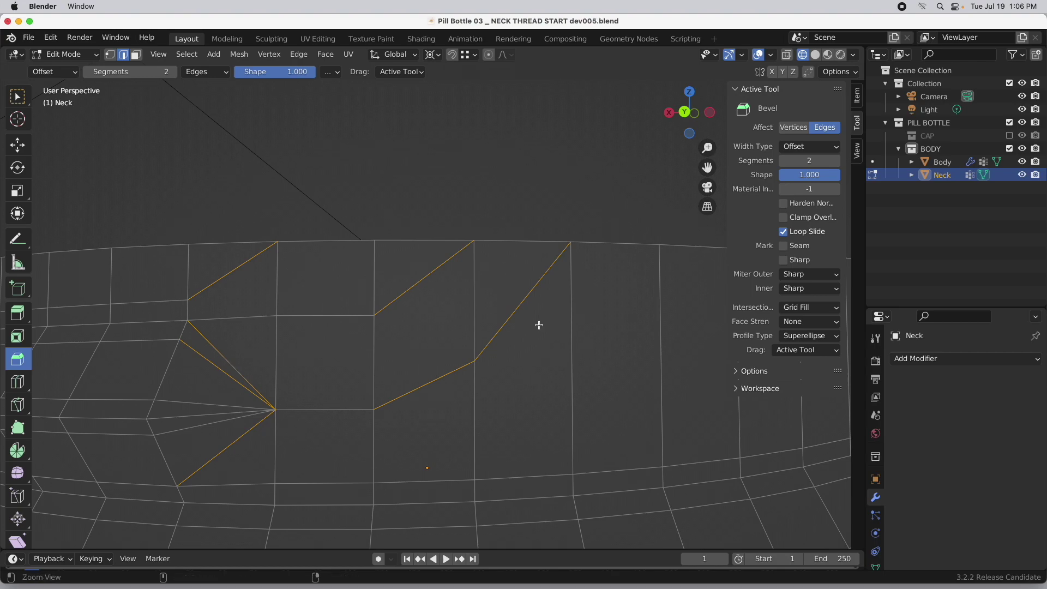
- Knife-cut a diagonal edge from the lower root bevel's lowest end vertex to the next vertex on the neck's bottom edge
{"action": "middle_click_drag", "start_coordinate": [539, 325], "coordinate": [517, 390], "text": "ctrl"}
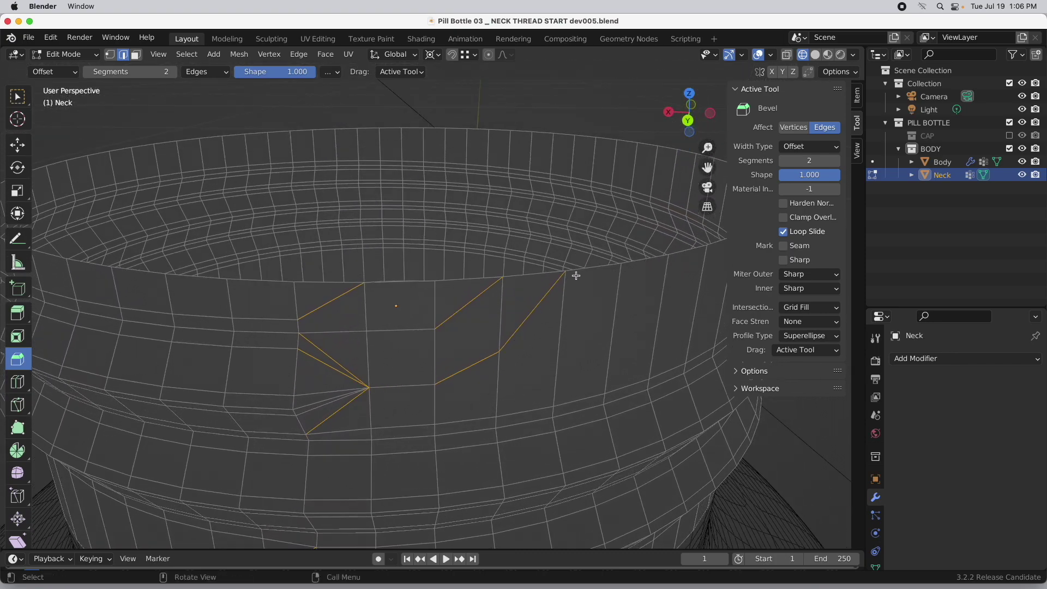
{"action": "middle_click_drag", "start_coordinate": [483, 293], "coordinate": [382, 335]}
{"action": "key", "text": "k"}
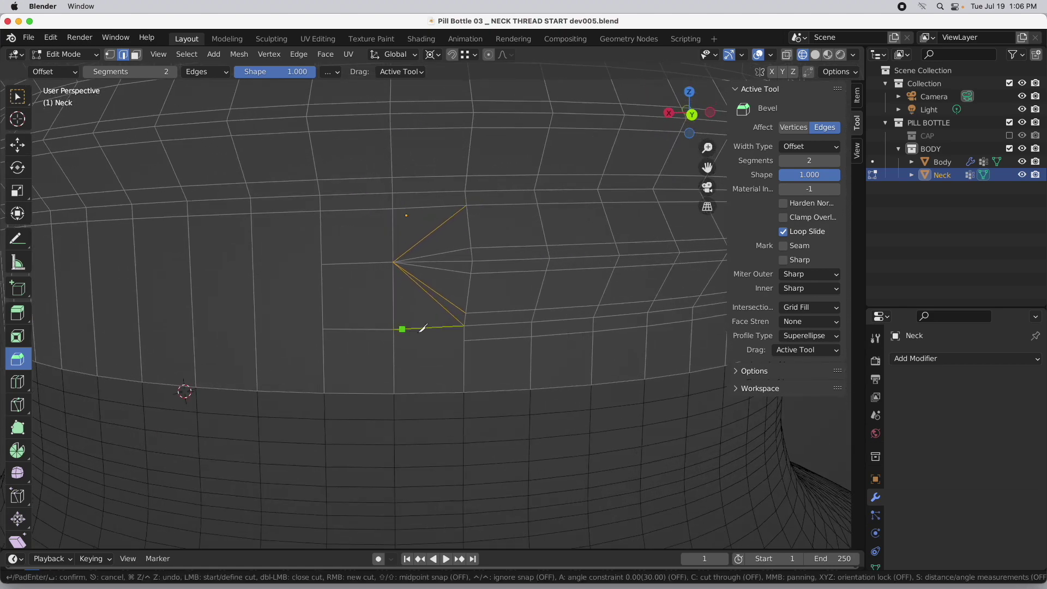
{"action": "left_click", "coordinate": [463, 340]}
{"action": "left_click", "coordinate": [394, 392]}
{"action": "right_click", "coordinate": [349, 354]}
- Knife-cut from the lower root edge's end to the next bottom-edge vertex, and from the lower crest edge's end across one vertical edge to the vertex beyond
{"action": "left_click", "coordinate": [322, 329]}
{"action": "left_click", "coordinate": [257, 391]}
{"action": "right_click", "coordinate": [322, 260]}
{"action": "left_click", "coordinate": [322, 264]}
{"action": "left_click", "coordinate": [253, 291]}
{"action": "left_click", "coordinate": [195, 389]}
{"action": "key", "text": "Return"}
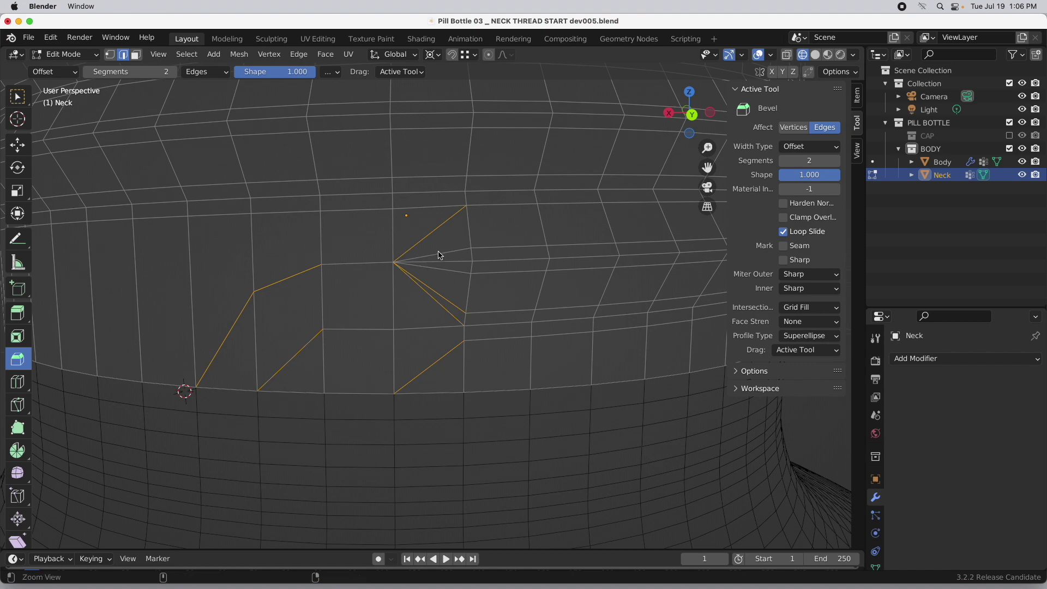
- Extrude the neck's upper rim edge loop upward along Z by about 0.023"
{"action": "scroll", "coordinate": [433, 253], "scroll_direction": "down", "scroll_amount": 5}
{"action": "middle_click_drag", "start_coordinate": [461, 257], "coordinate": [350, 379]}
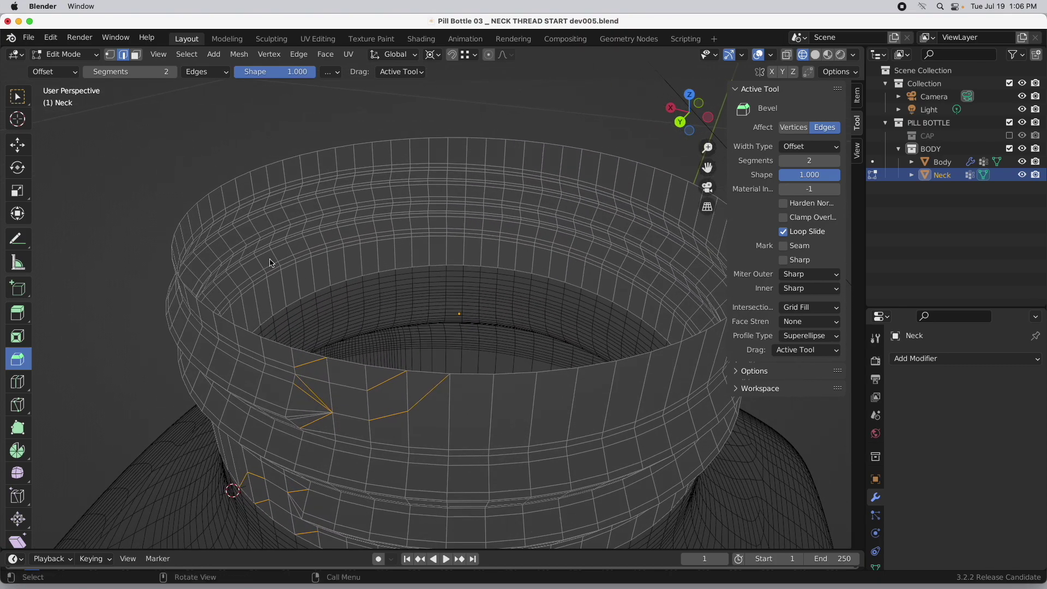
{"action": "left_click", "coordinate": [276, 346], "text": "alt"}
{"action": "middle_click_drag", "start_coordinate": [275, 345], "coordinate": [336, 332]}
{"action": "key", "text": "shift+e"}
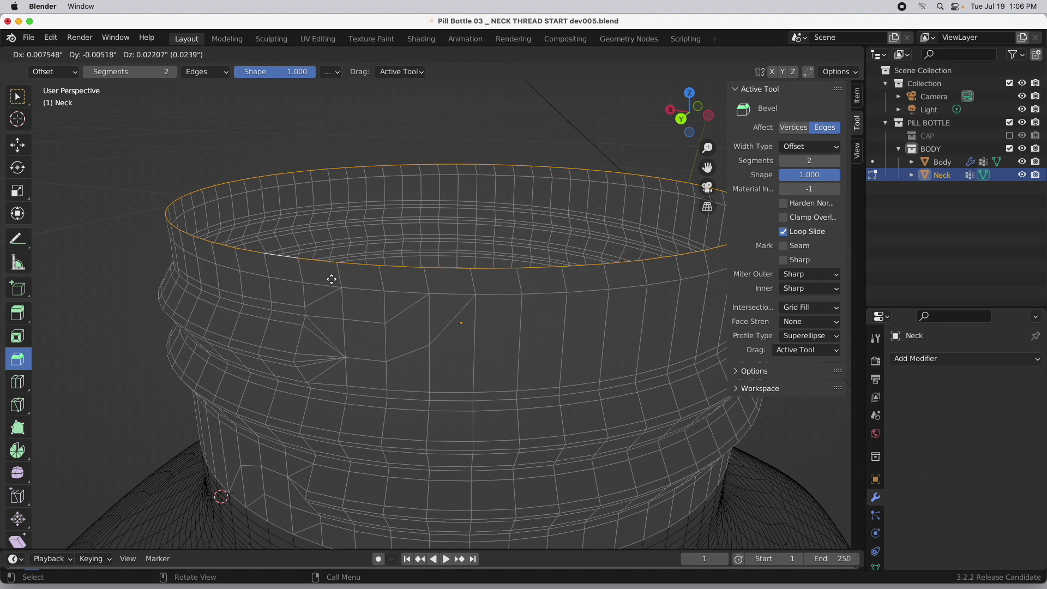
{"action": "key", "text": "z"}
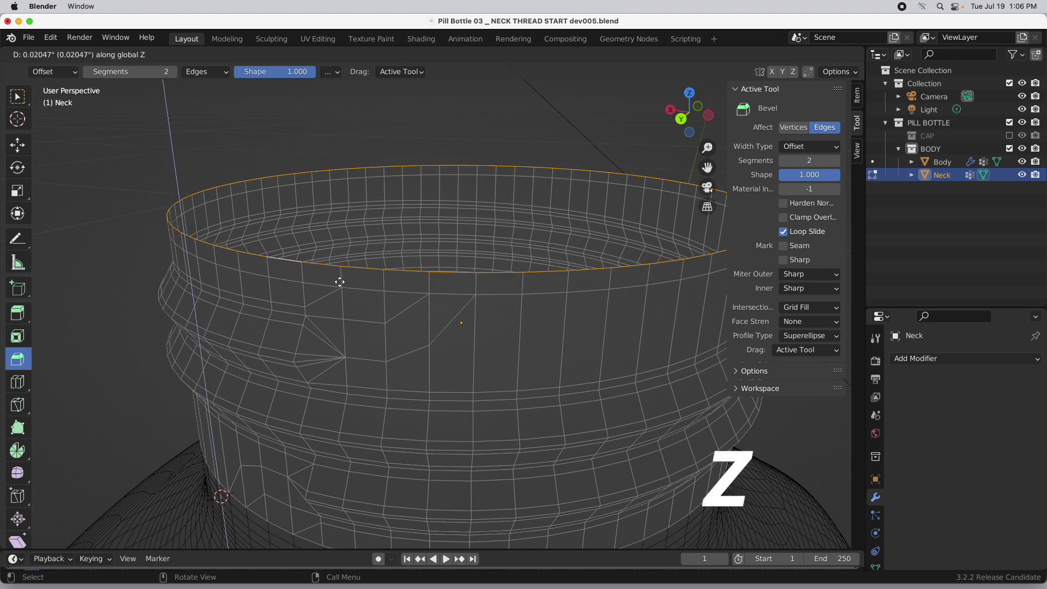
{"action": "left_click", "coordinate": [339, 281]}
- Fill the neck's top opening with a new face from its rim edges and inset that face by about 0.033"
{"action": "right_click", "coordinate": [342, 154]}
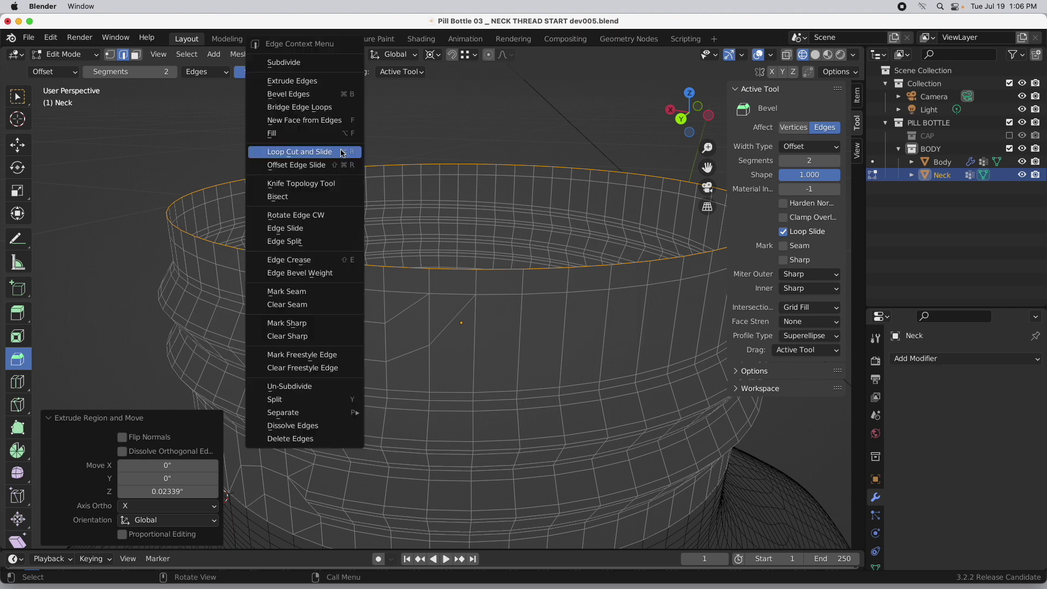
{"action": "left_click", "coordinate": [339, 121]}
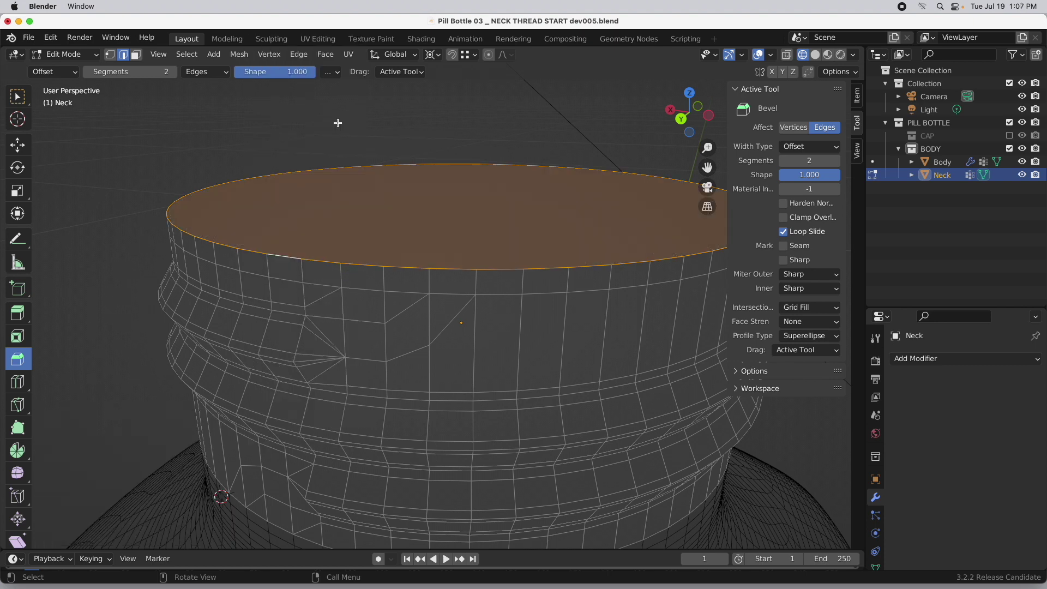
{"action": "middle_click_drag", "start_coordinate": [338, 122], "coordinate": [337, 162]}
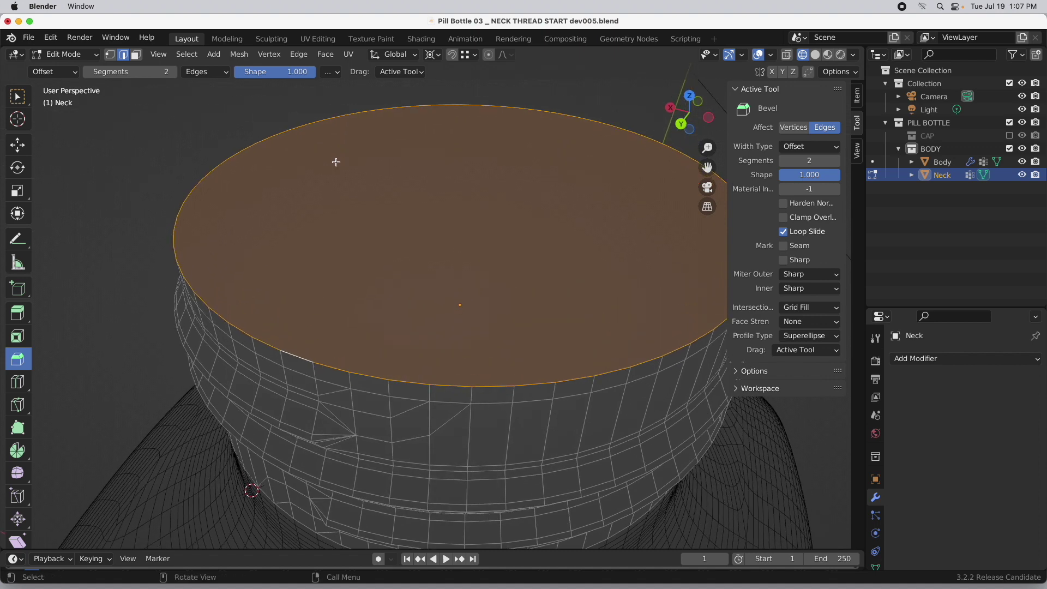
{"action": "left_click", "coordinate": [17, 335]}
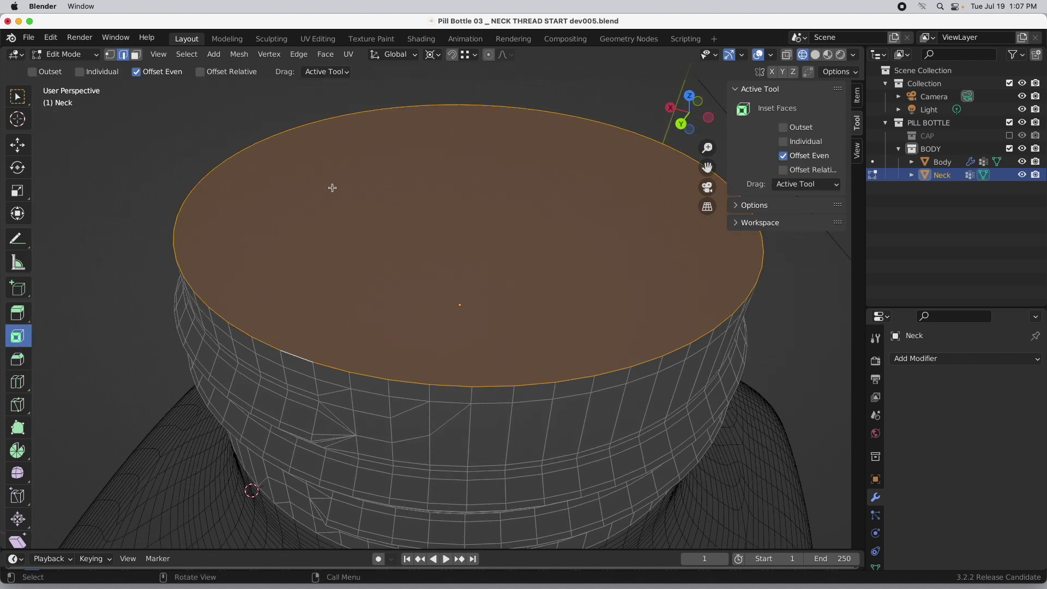
{"action": "left_click_drag", "start_coordinate": [331, 199], "coordinate": [352, 197]}
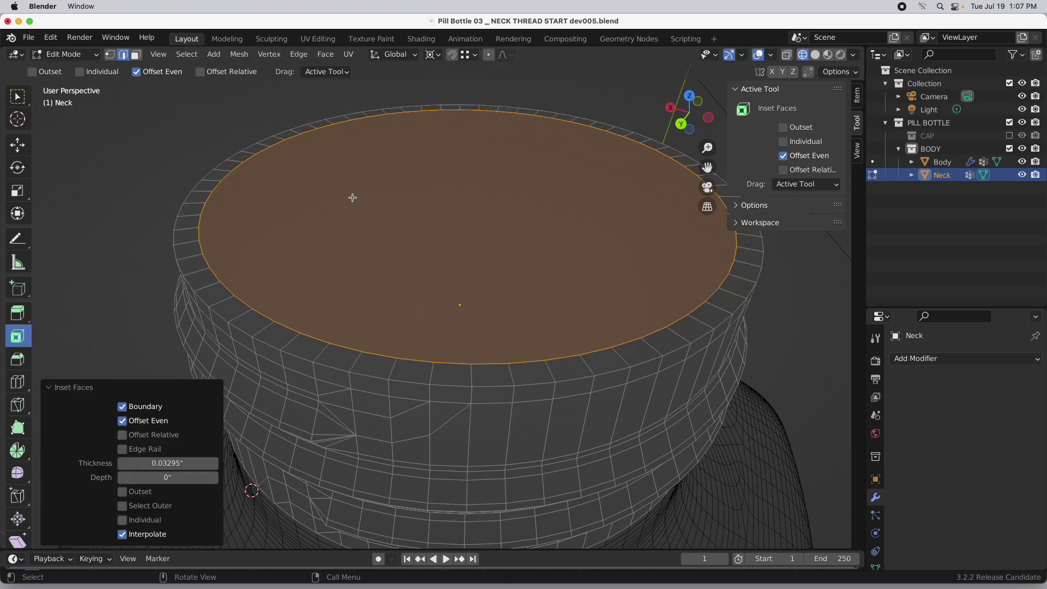
- Extrude the inset face down along Z by about 0.528" to form the inner wall, and delete the bottom face
{"action": "key", "text": "e"}
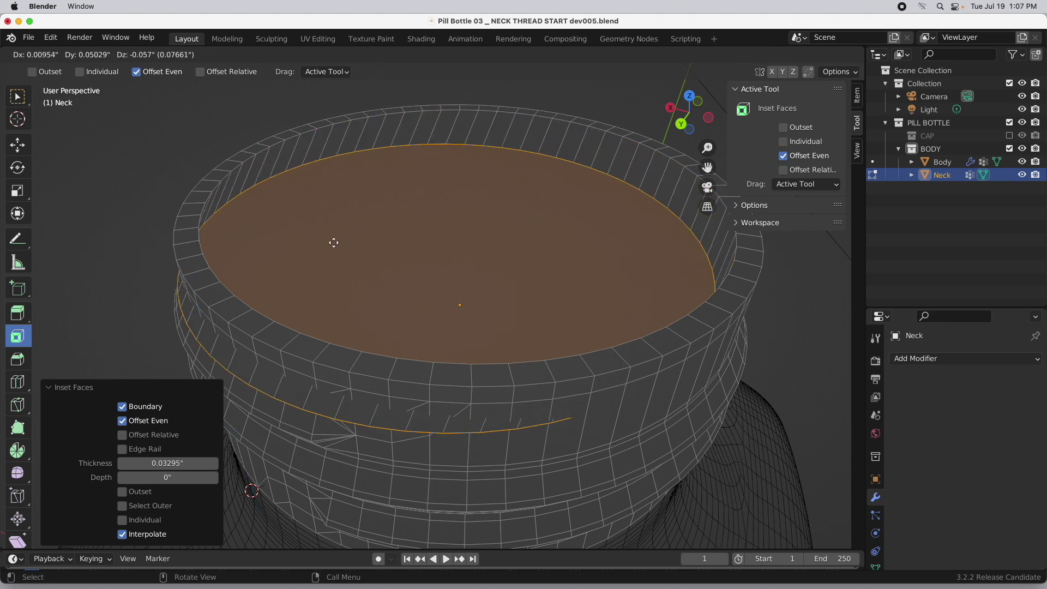
{"action": "key", "text": "z"}
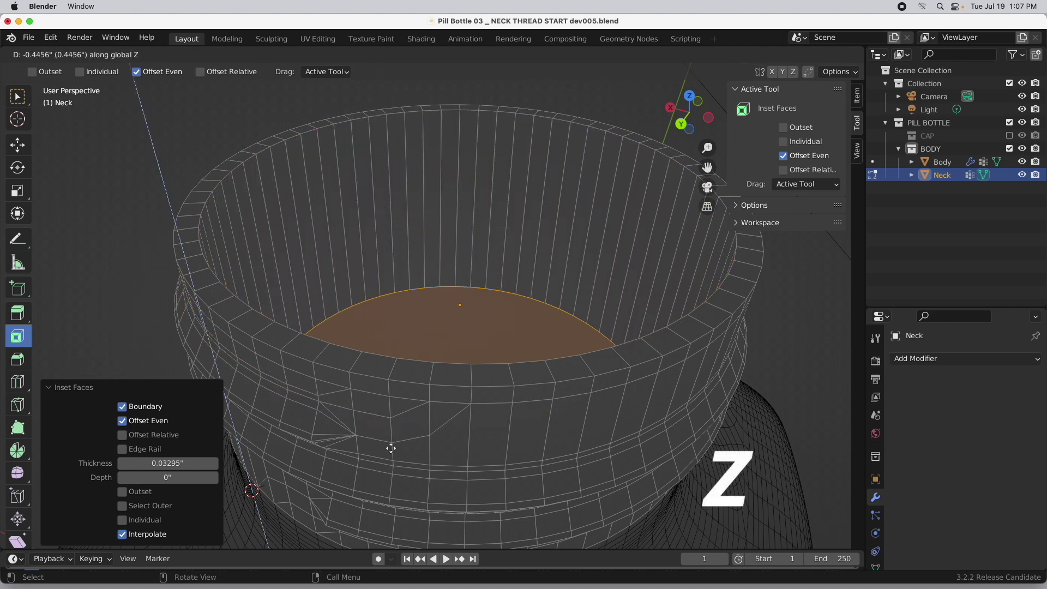
{"action": "left_click", "coordinate": [400, 480]}
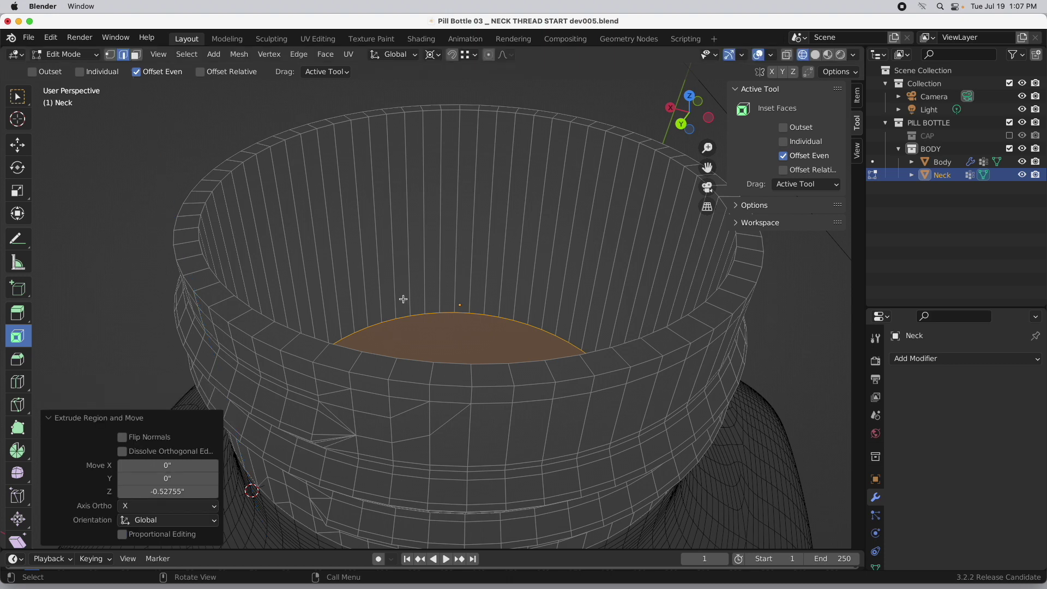
{"action": "key", "text": "x"}
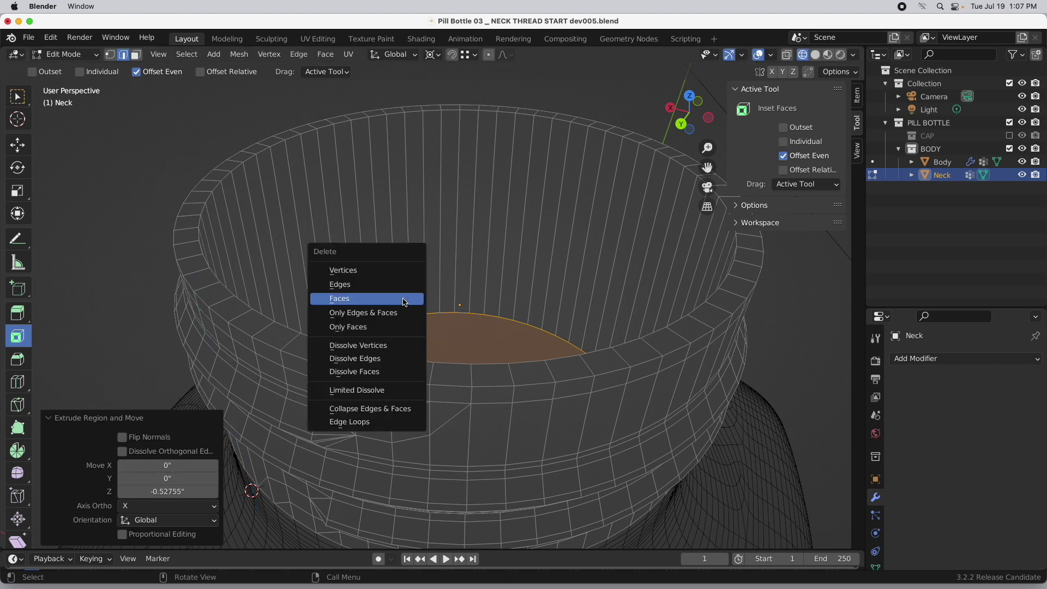
{"action": "left_click", "coordinate": [404, 301]}
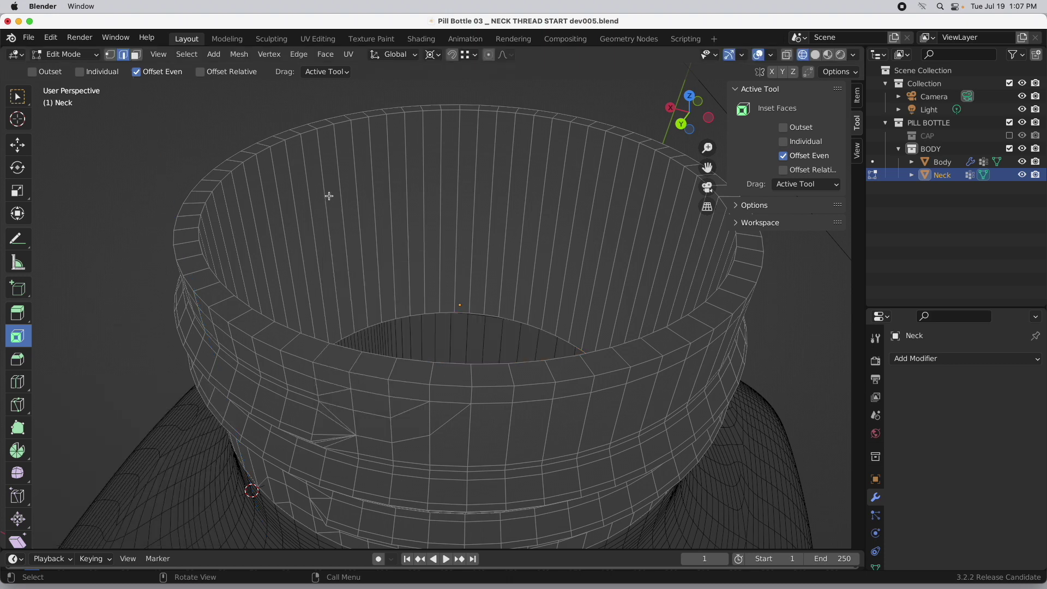
- Bevel the inner and outer edge loops of the neck's top rim by about 0.008" with 2 segments
{"action": "left_click", "coordinate": [227, 179], "text": "alt"}
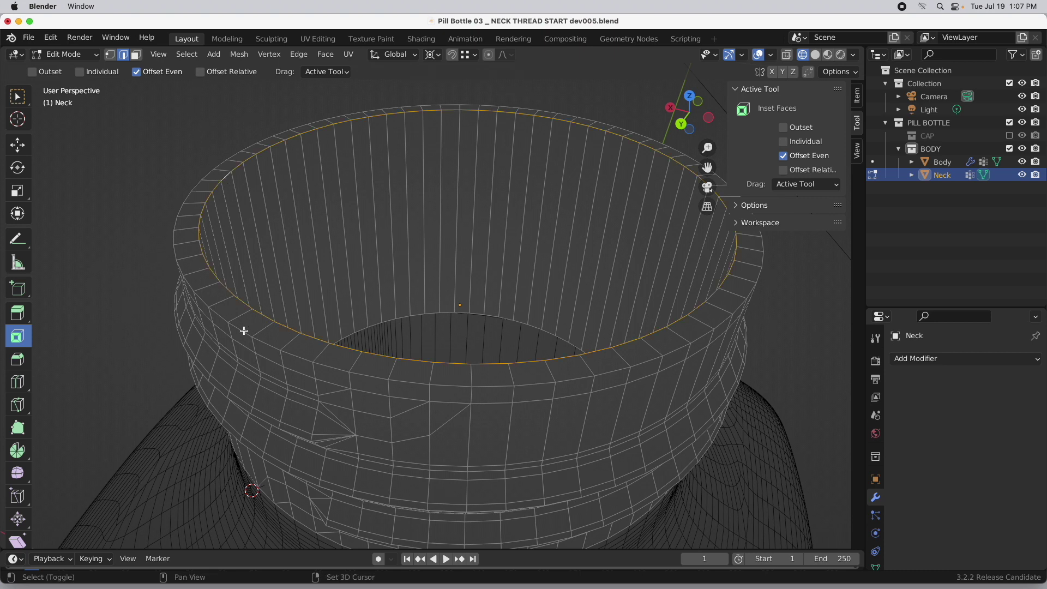
{"action": "scroll", "coordinate": [245, 322], "scroll_direction": "up", "scroll_amount": 2}
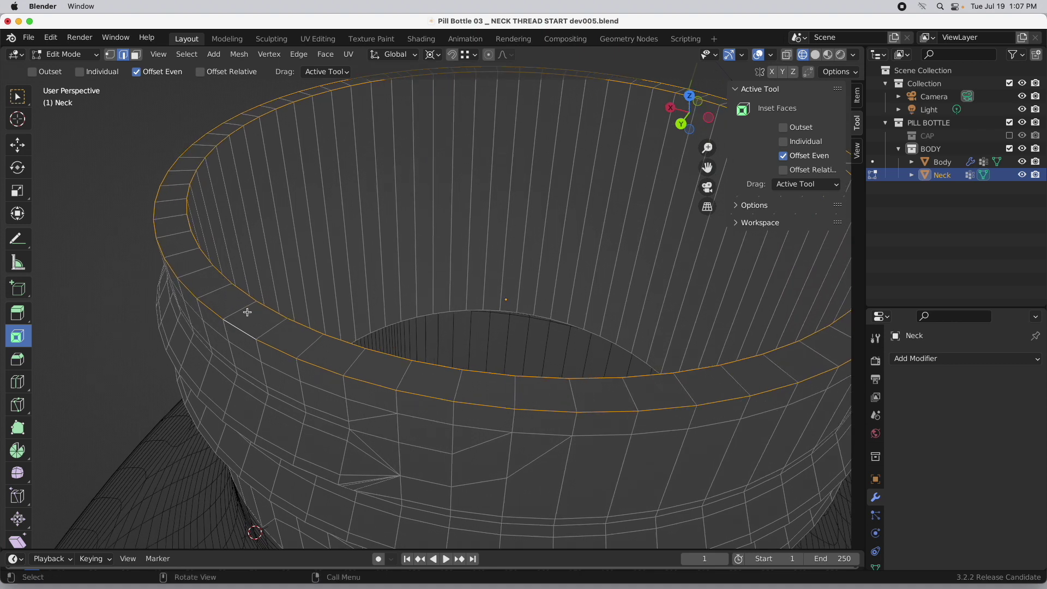
{"action": "left_click", "coordinate": [17, 358]}
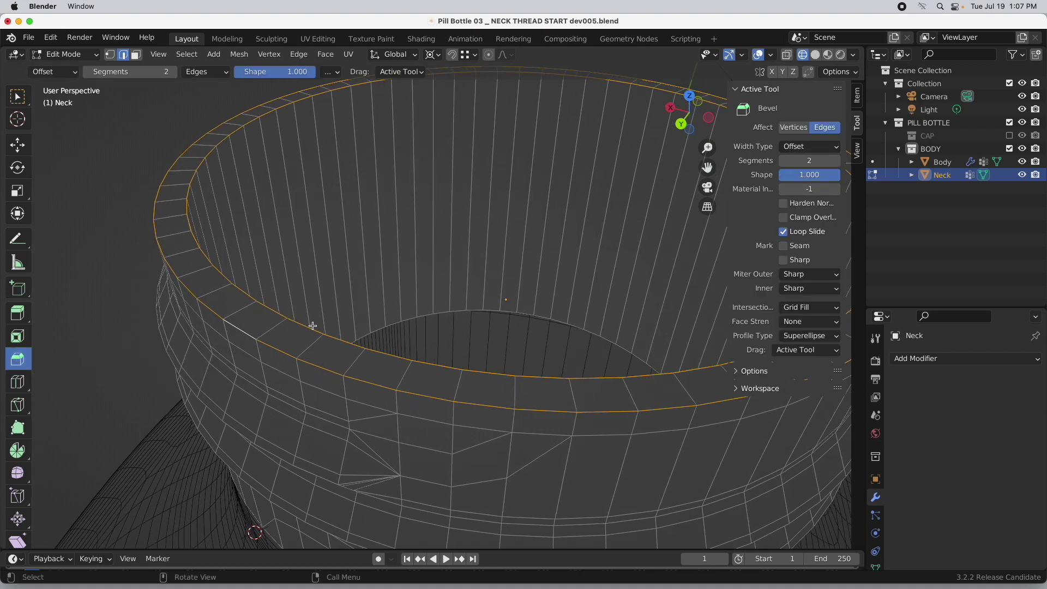
{"action": "mouse_move", "coordinate": [312, 330]}
{"action": "left_mouse_down"}
{"action": "mouse_move", "coordinate": [318, 323]}
{"action": "mouse_move", "coordinate": [299, 339]}
{"action": "mouse_move", "coordinate": [307, 332]}
{"action": "left_mouse_up"}
{"action": "scroll", "coordinate": [239, 218], "scroll_direction": "down", "scroll_amount": 5}
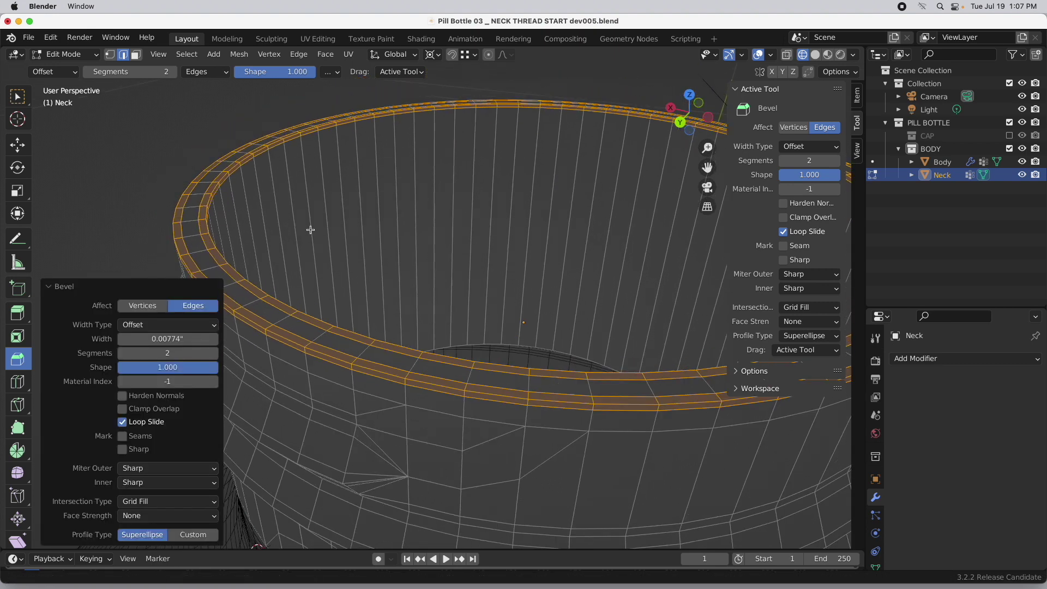
- Crease the lowest edge loop of the inner rim bevel with a factor of 1
{"action": "scroll", "coordinate": [327, 212], "scroll_direction": "up", "scroll_amount": 4}
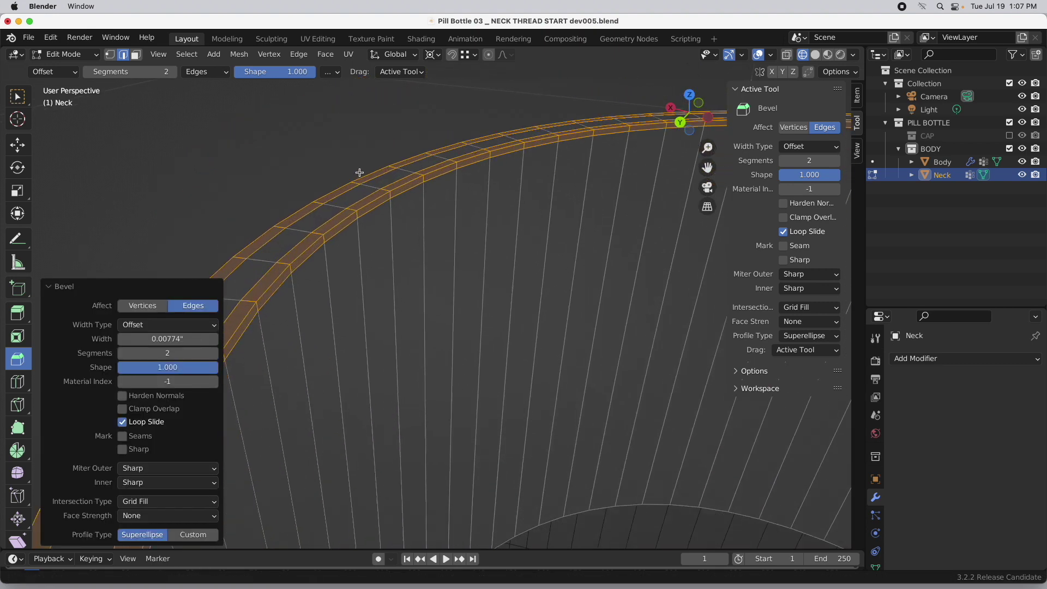
{"action": "left_click", "coordinate": [349, 226], "text": "alt"}
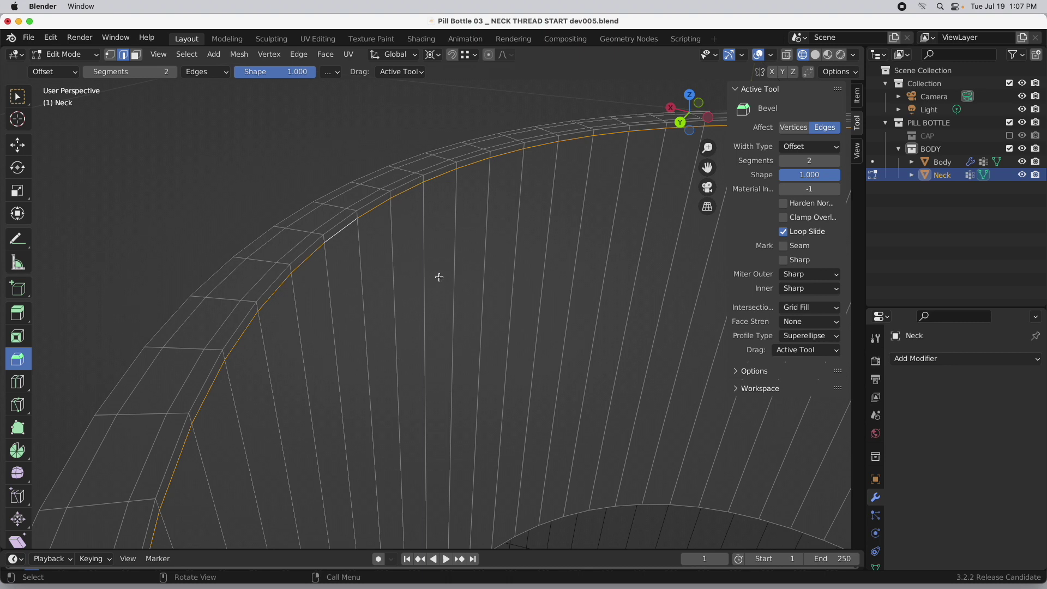
{"action": "key", "text": "shift+e"}
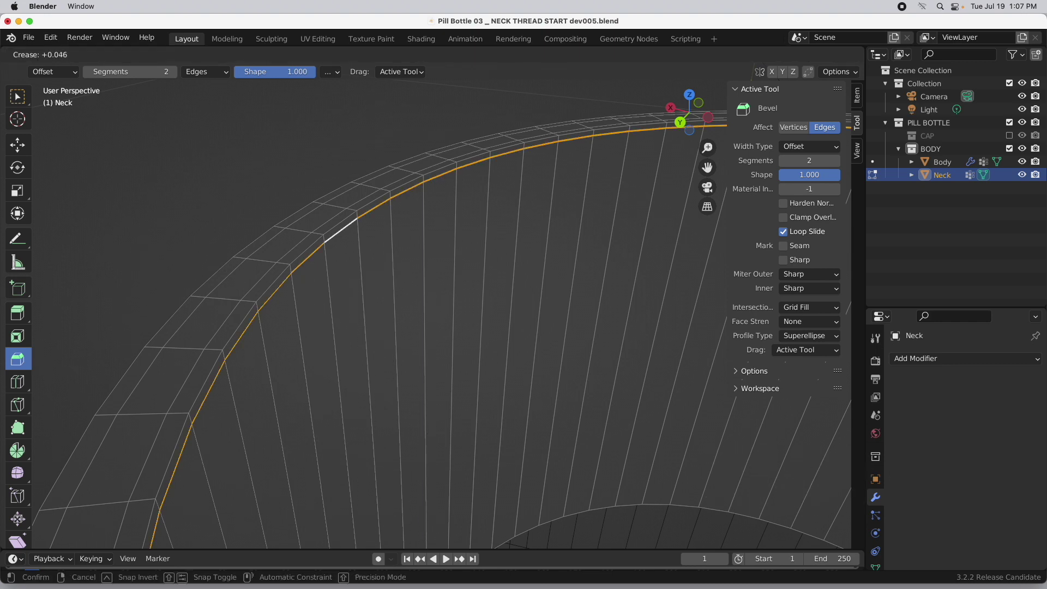
{"action": "left_click", "coordinate": [199, 270]}
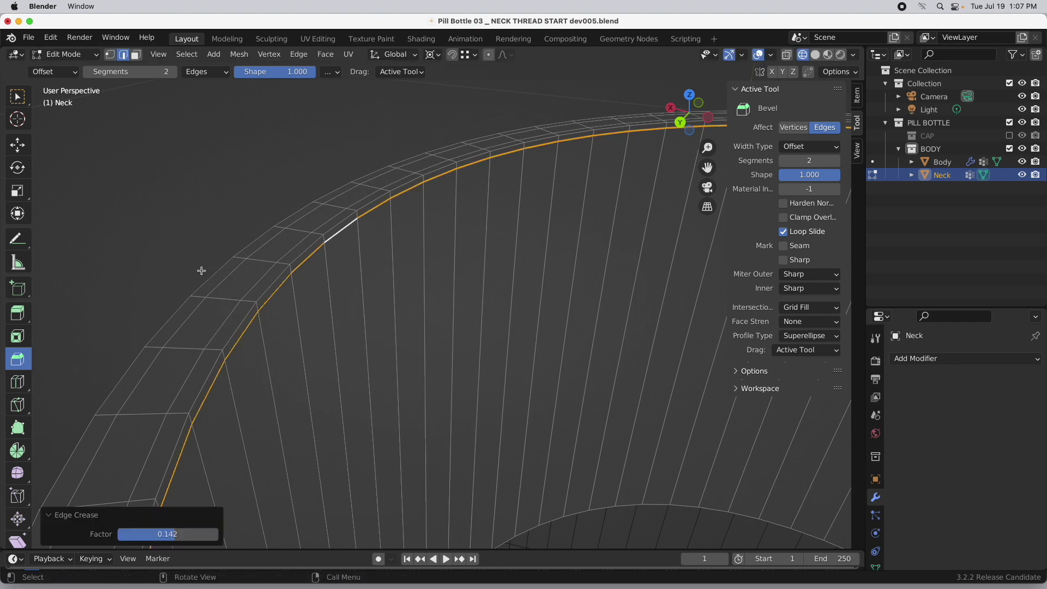
{"action": "left_click", "coordinate": [189, 538]}
{"action": "type", "text": "1"}
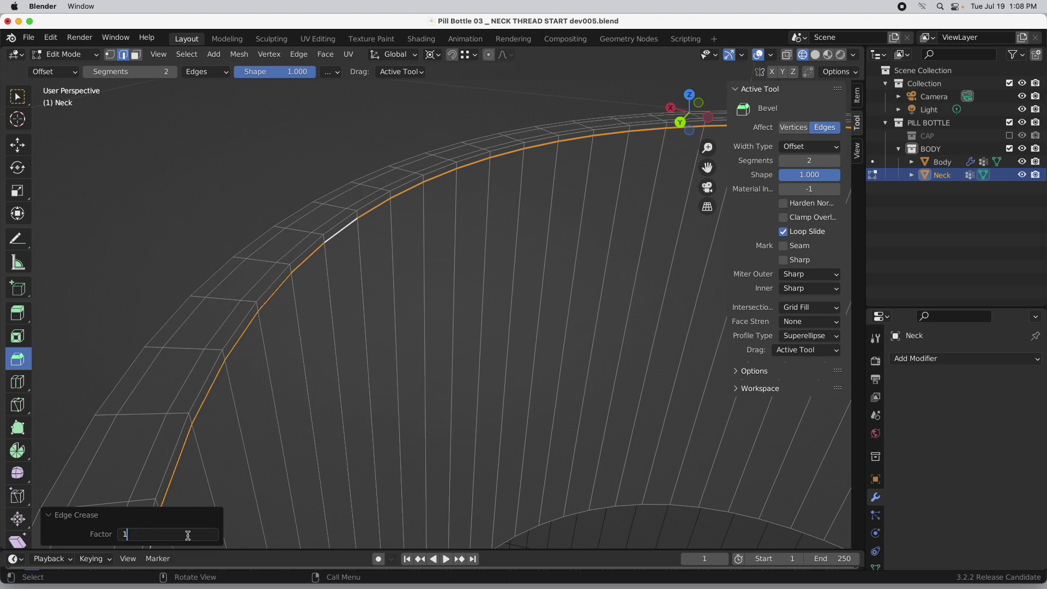
{"action": "key", "text": "Return"}
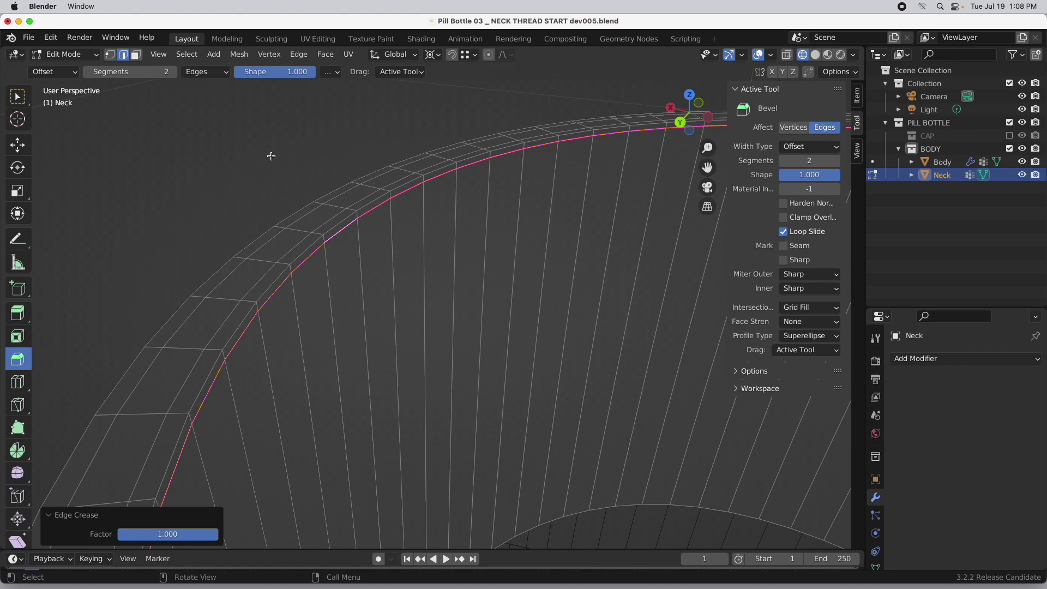
- Switch the viewport from wireframe to solid shading to show the threaded neck
{"action": "mouse_move", "coordinate": [271, 156]}
{"action": "middle_mouse_down"}
{"action": "mouse_move", "coordinate": [393, 161]}
{"action": "mouse_move", "coordinate": [439, 187]}
{"action": "mouse_move", "coordinate": [362, 248]}
{"action": "mouse_move", "coordinate": [399, 336]}
{"action": "mouse_move", "coordinate": [542, 401]}
{"action": "mouse_move", "coordinate": [409, 297]}
{"action": "mouse_move", "coordinate": [443, 300]}
{"action": "mouse_move", "coordinate": [433, 292]}
{"action": "mouse_move", "coordinate": [561, 222]}
{"action": "middle_mouse_up"}
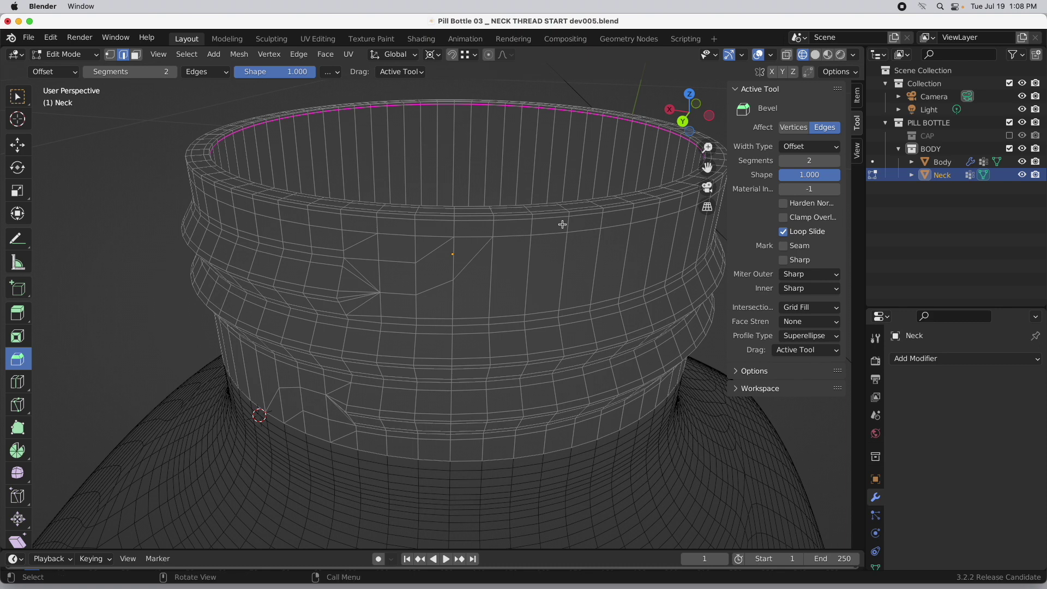
{"action": "left_click", "coordinate": [816, 55]}
{"action": "middle_click_drag", "start_coordinate": [452, 256], "coordinate": [449, 277]}
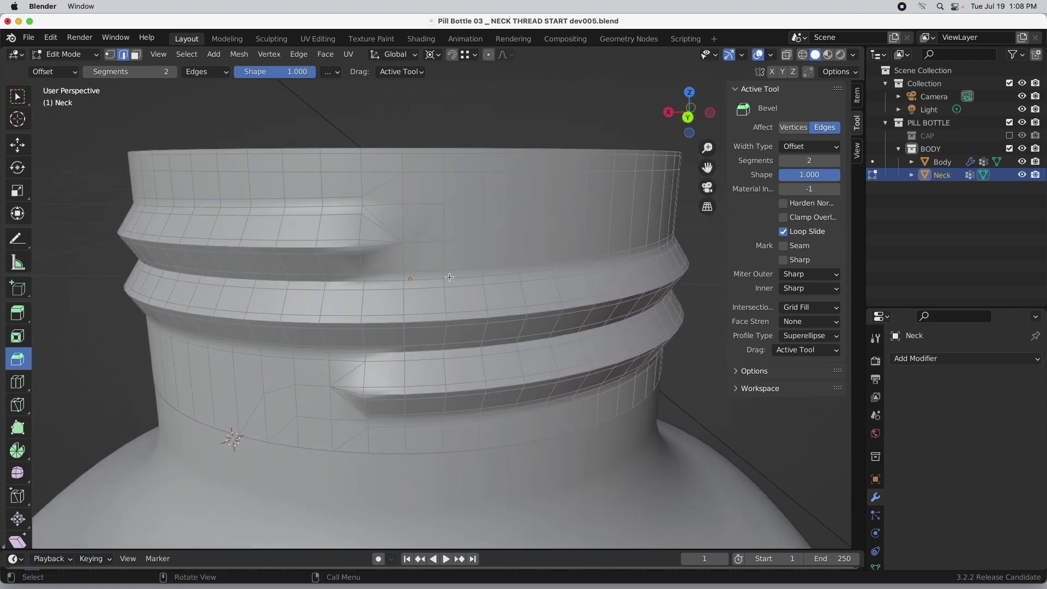
- Add a Subdivision Surface modifier to the neck with its viewport levels set to 2
{"action": "left_click", "coordinate": [930, 358]}
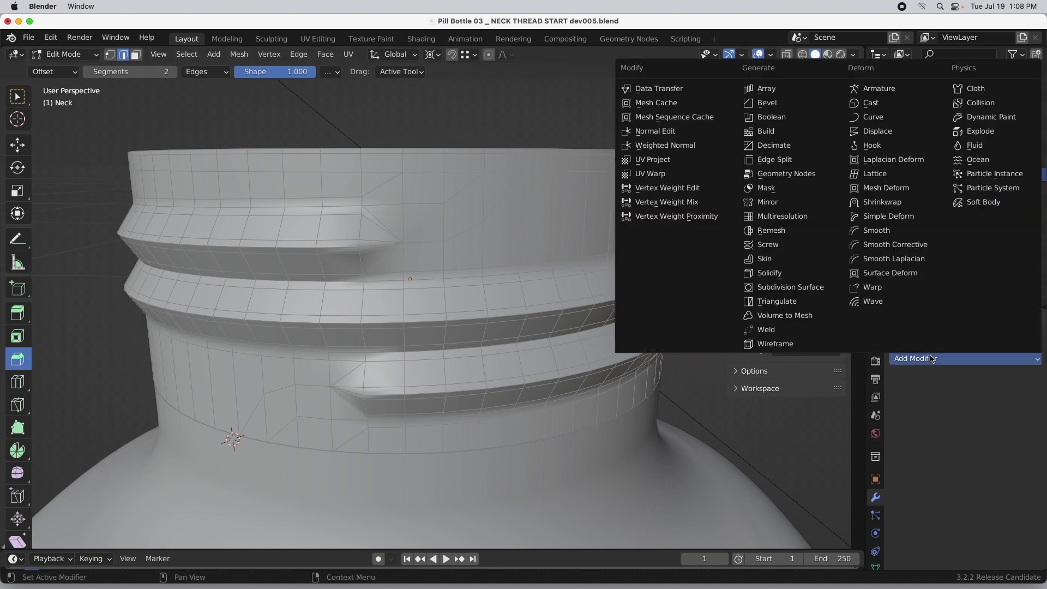
{"action": "left_click", "coordinate": [805, 291]}
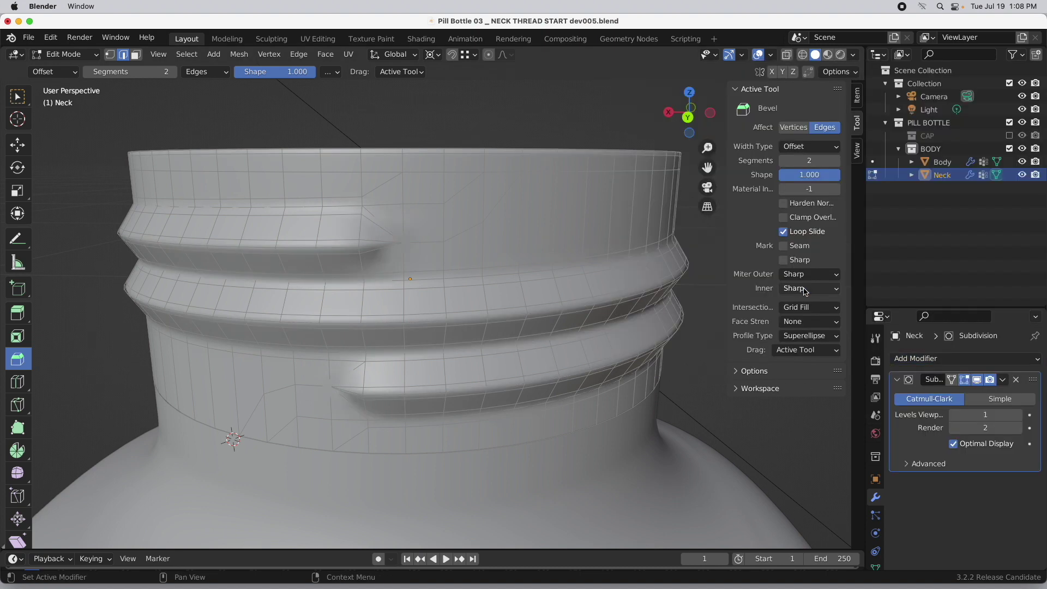
{"action": "left_click", "coordinate": [988, 414]}
{"action": "type", "text": "2"}
{"action": "key", "text": "Return"}
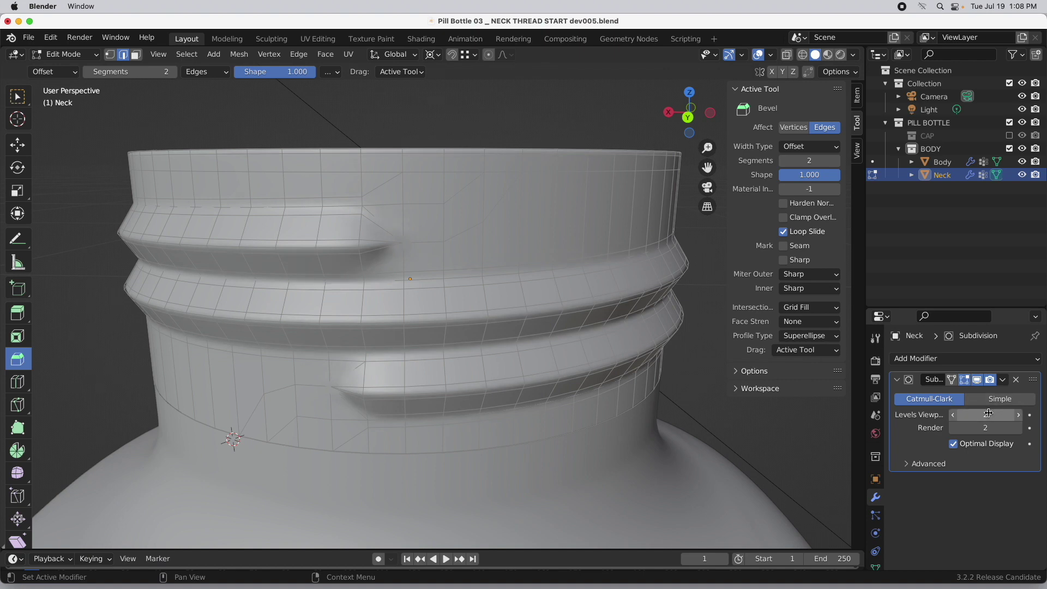
- Return to Object Mode, deselect everything, and inspect the smoothed neck and threads from several angles
{"action": "key", "text": "Tab"}
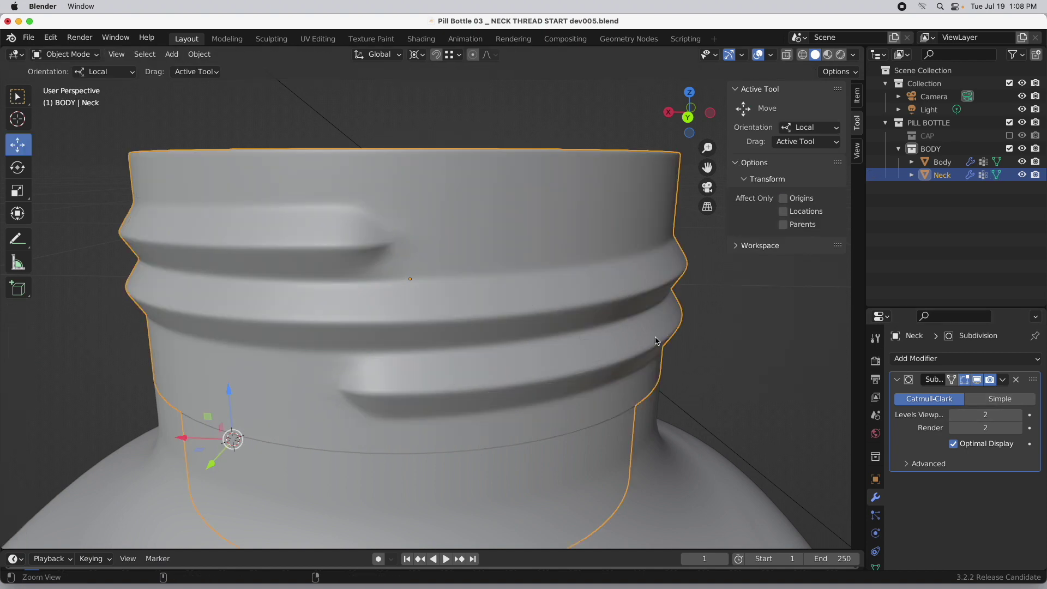
{"action": "scroll", "coordinate": [633, 350], "scroll_direction": "down", "scroll_amount": 4}
{"action": "middle_click_drag", "start_coordinate": [538, 396], "coordinate": [520, 347]}
{"action": "key", "text": "alt+a"}
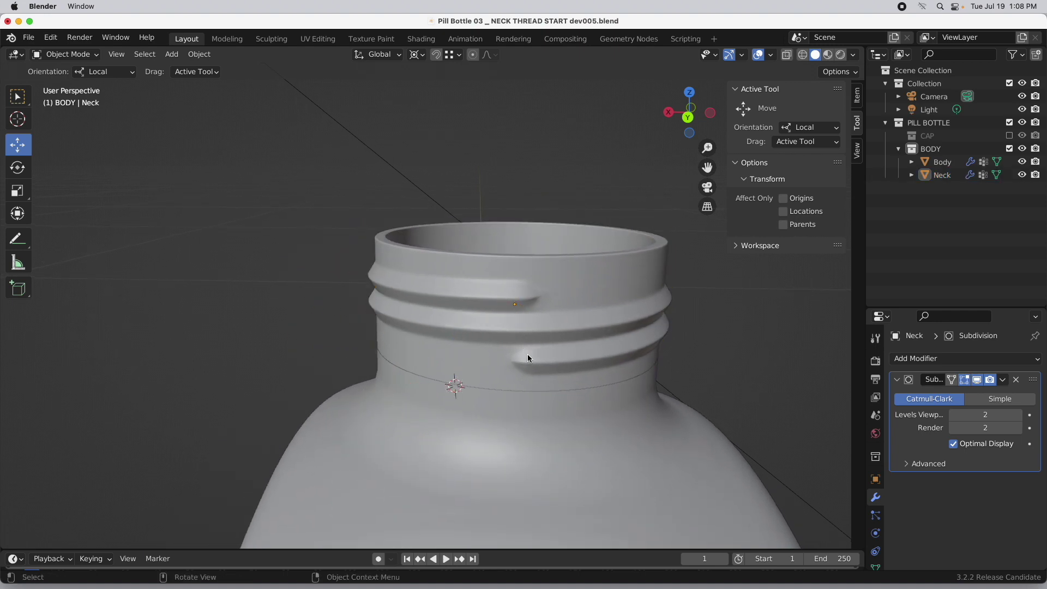
{"action": "mouse_move", "coordinate": [527, 358]}
{"action": "middle_mouse_down"}
{"action": "mouse_move", "coordinate": [745, 362]}
{"action": "mouse_move", "coordinate": [700, 372]}
{"action": "mouse_move", "coordinate": [465, 367]}
{"action": "mouse_move", "coordinate": [435, 351]}
{"action": "mouse_move", "coordinate": [541, 357]}
{"action": "middle_mouse_up"}
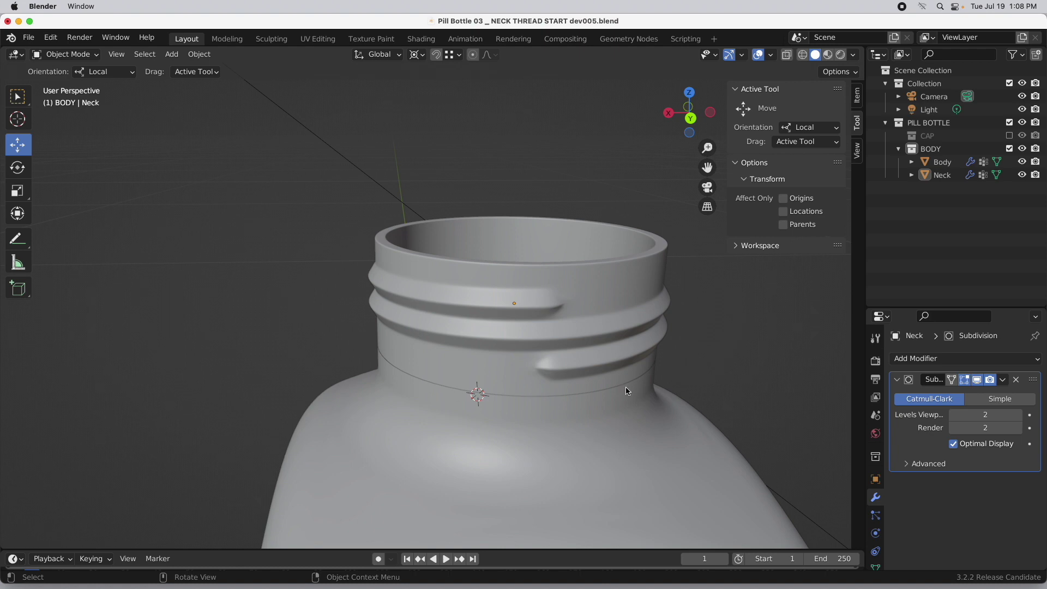
{"action": "middle_click_drag", "start_coordinate": [543, 400], "coordinate": [634, 355]}
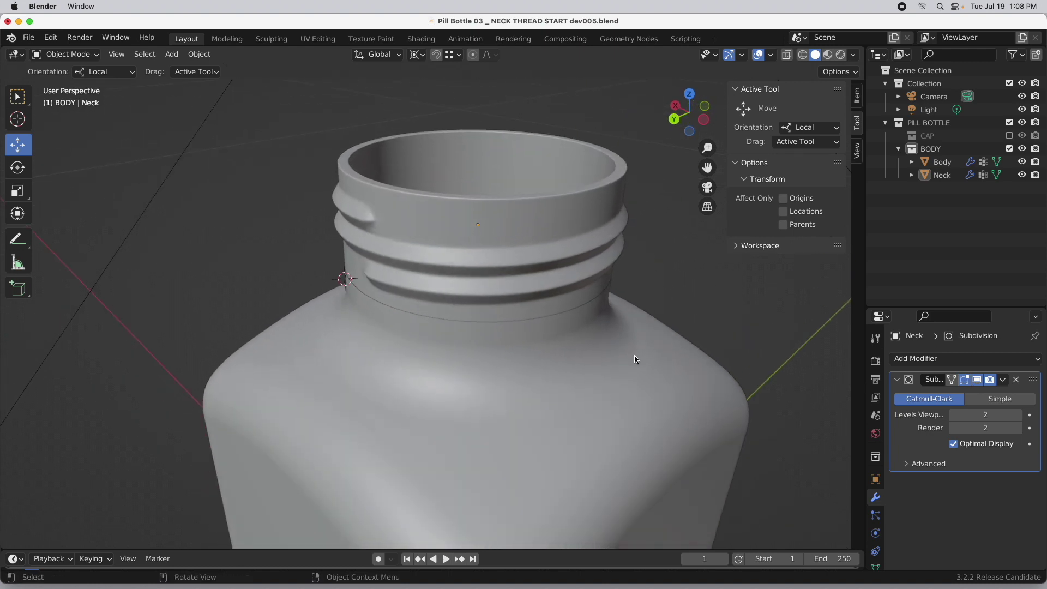
- Compare the body and neck meshes in wireframe shading and disable Optimal Display in the neck's Subdivision modifier
{"action": "left_click", "coordinate": [802, 54]}
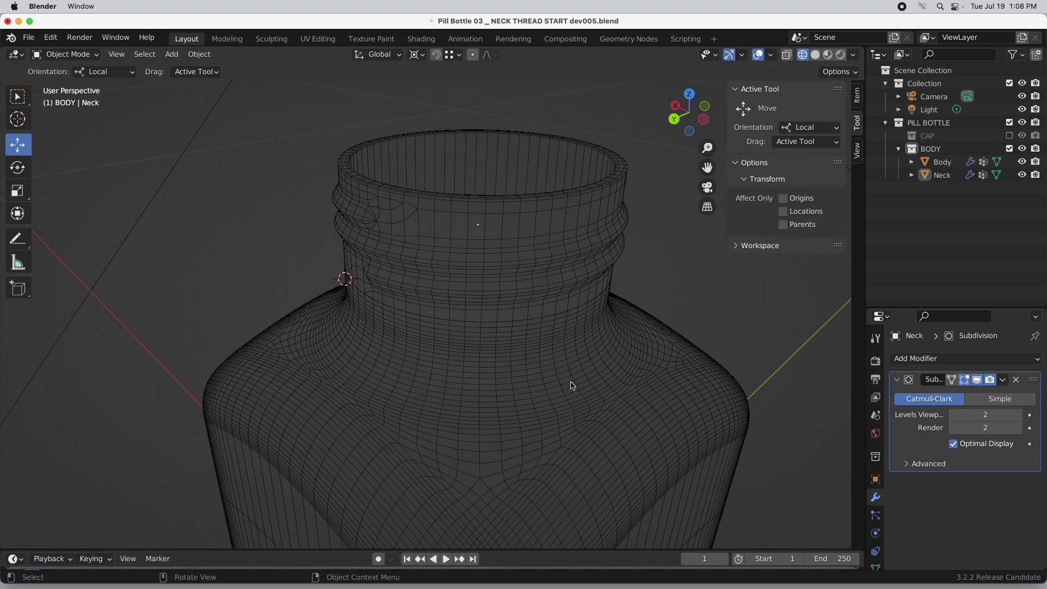
{"action": "left_click", "coordinate": [572, 385]}
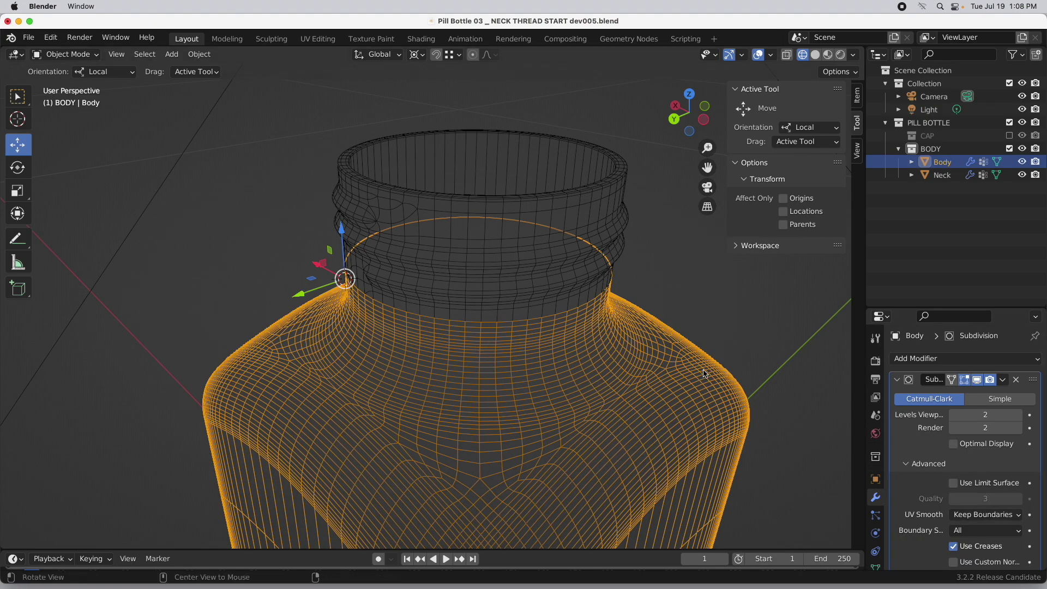
{"action": "middle_click_drag", "start_coordinate": [705, 374], "coordinate": [644, 329]}
{"action": "left_click", "coordinate": [568, 267]}
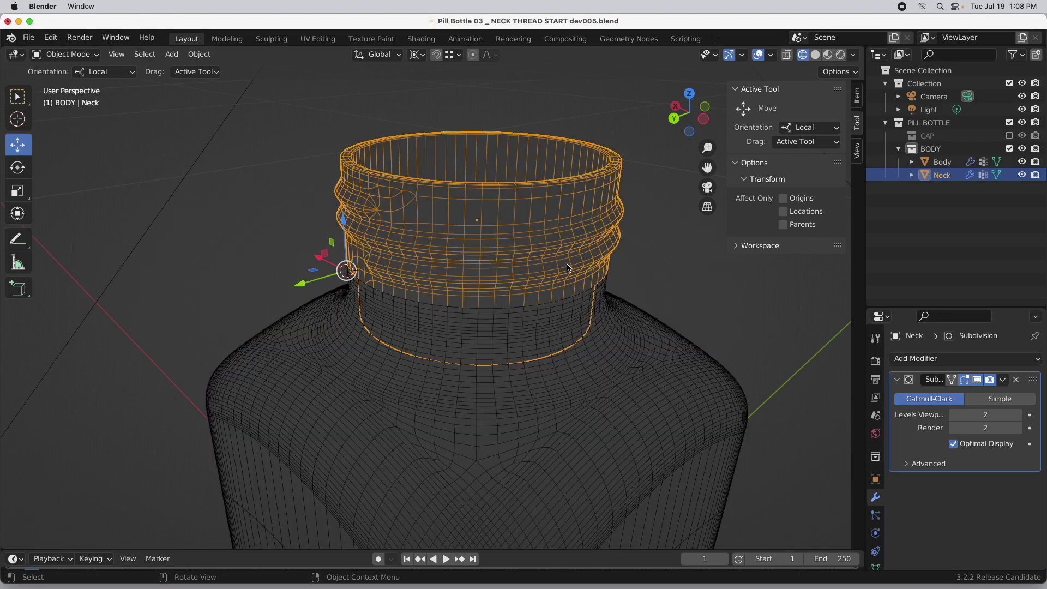
{"action": "left_click", "coordinate": [983, 445]}
{"action": "scroll", "coordinate": [545, 322], "scroll_direction": "up", "scroll_amount": 3}
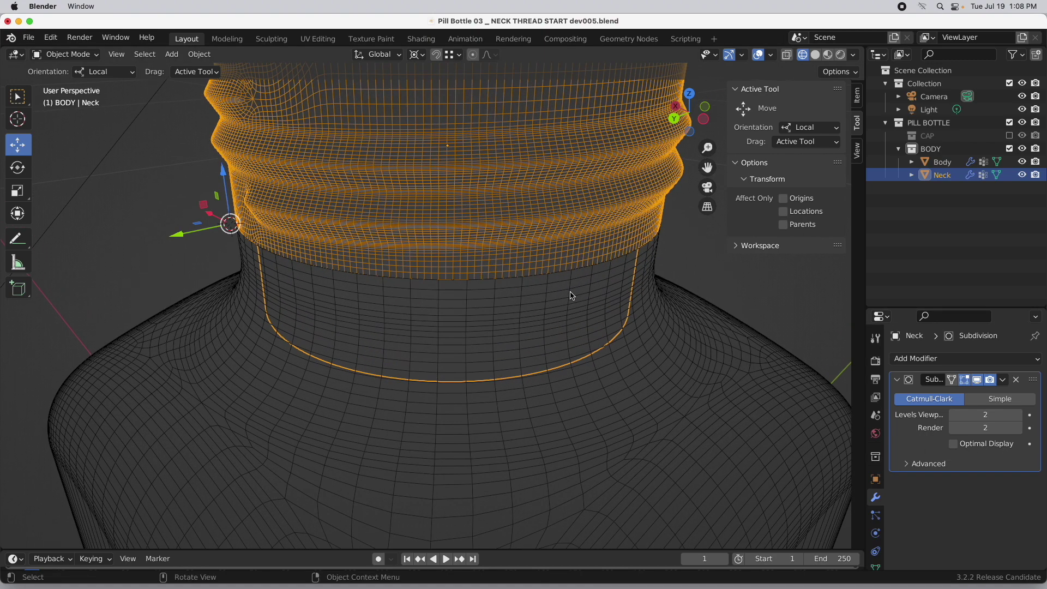
- Set the viewport levels of the body's Subdivision modifier to 3
{"action": "left_click", "coordinate": [571, 296]}
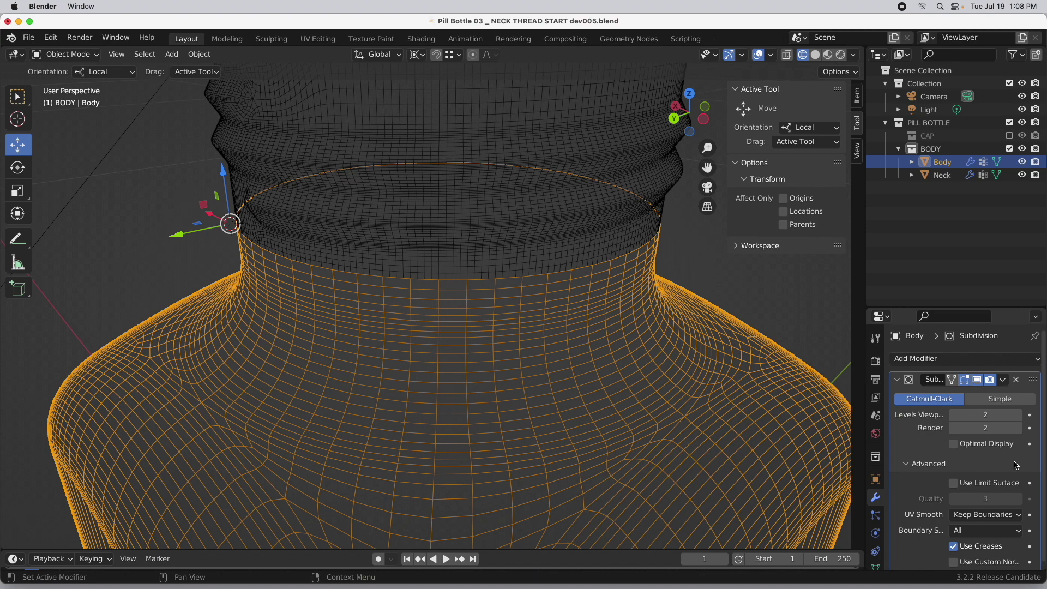
{"action": "left_click", "coordinate": [988, 415]}
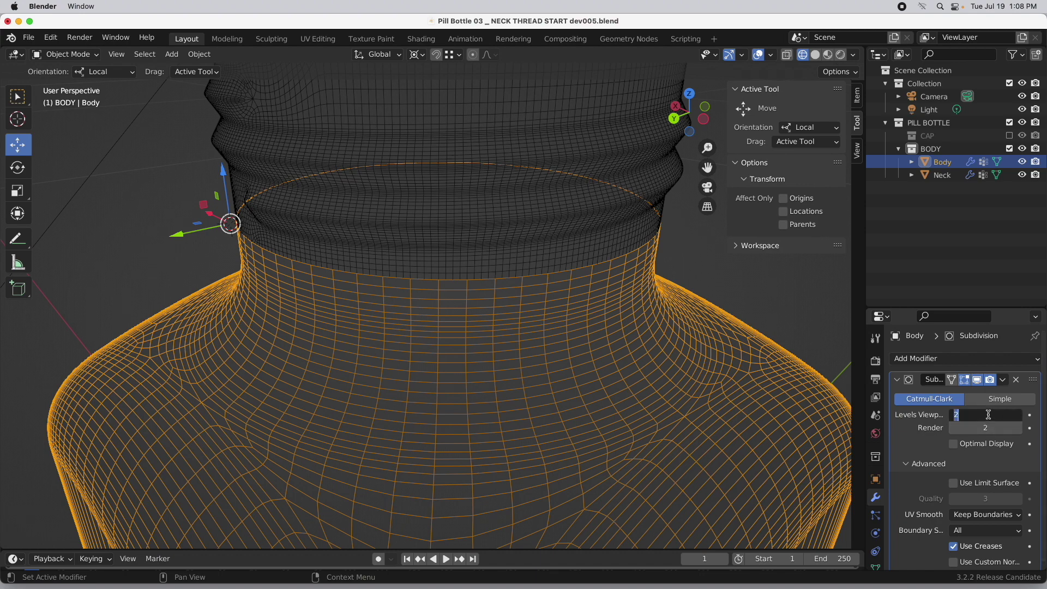
{"action": "key", "text": "Return"}
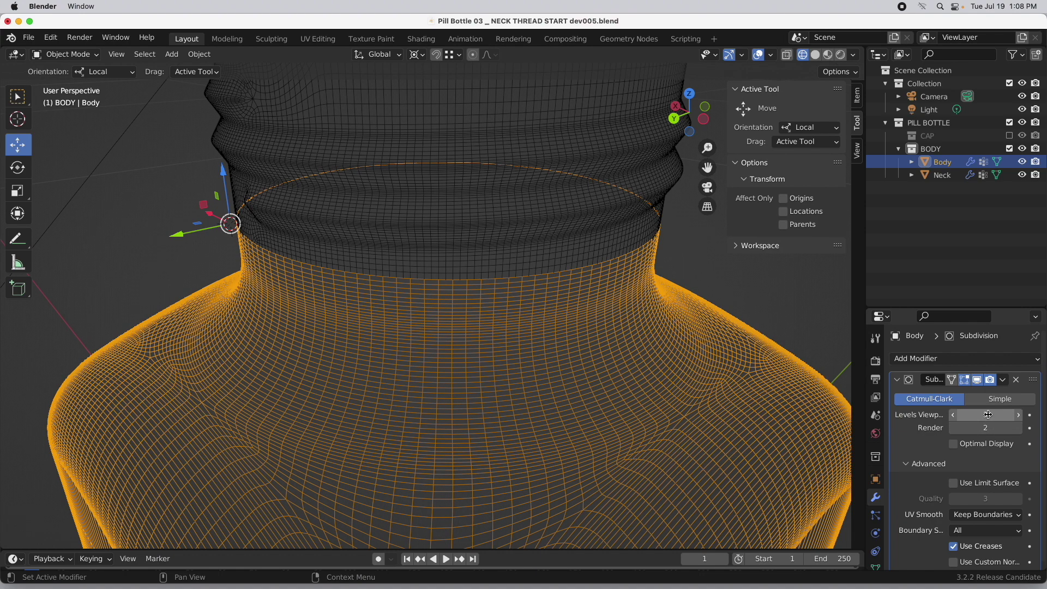
- Try viewport level 4 on the body's Subdivision modifier and return it to 3
{"action": "left_click", "coordinate": [997, 416]}
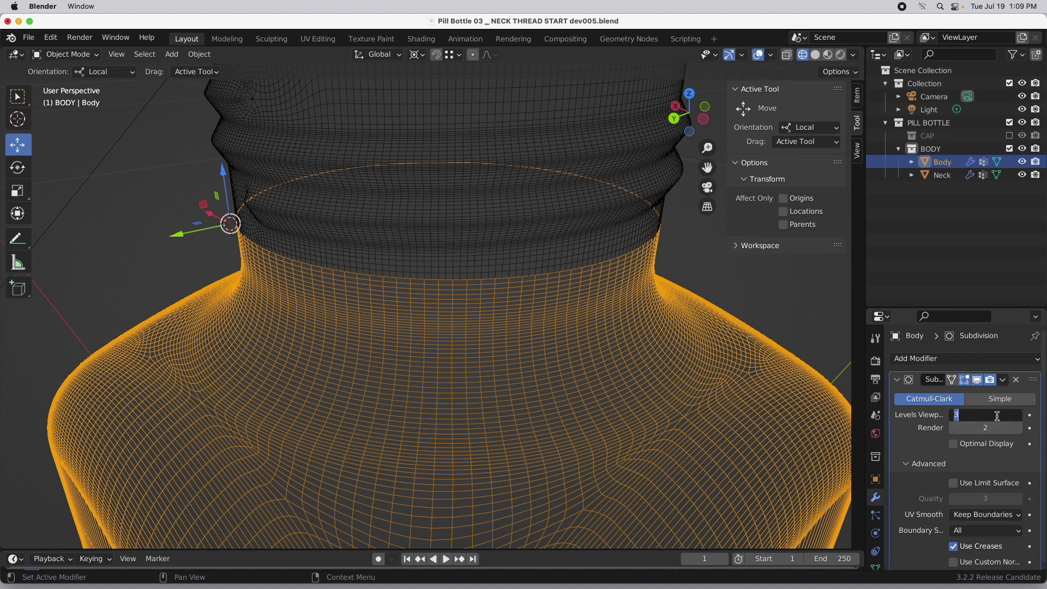
{"action": "type", "text": "4"}
{"action": "key", "text": "Return"}
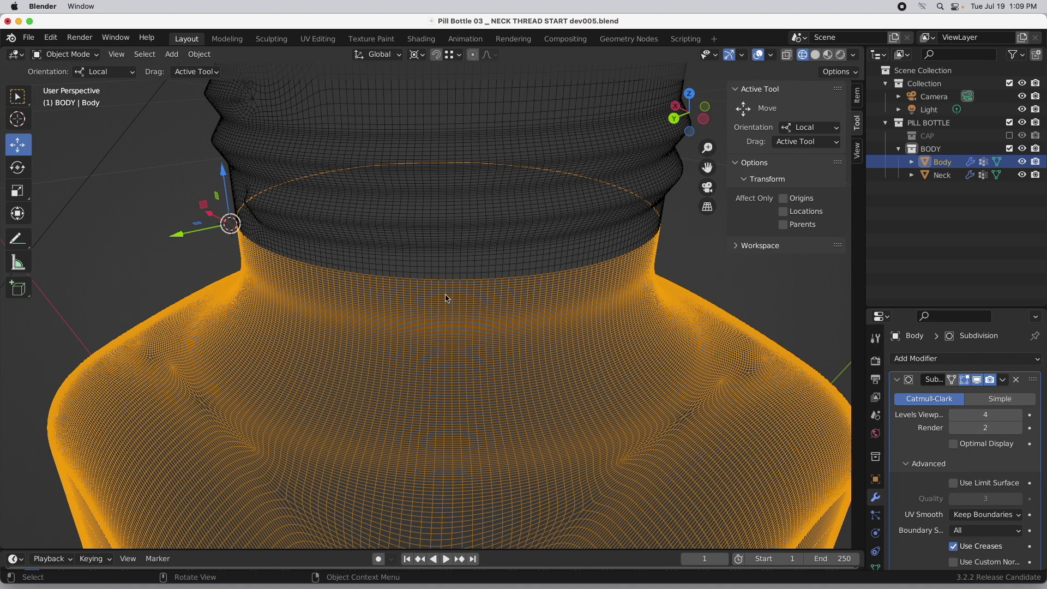
{"action": "left_click", "coordinate": [1004, 414]}
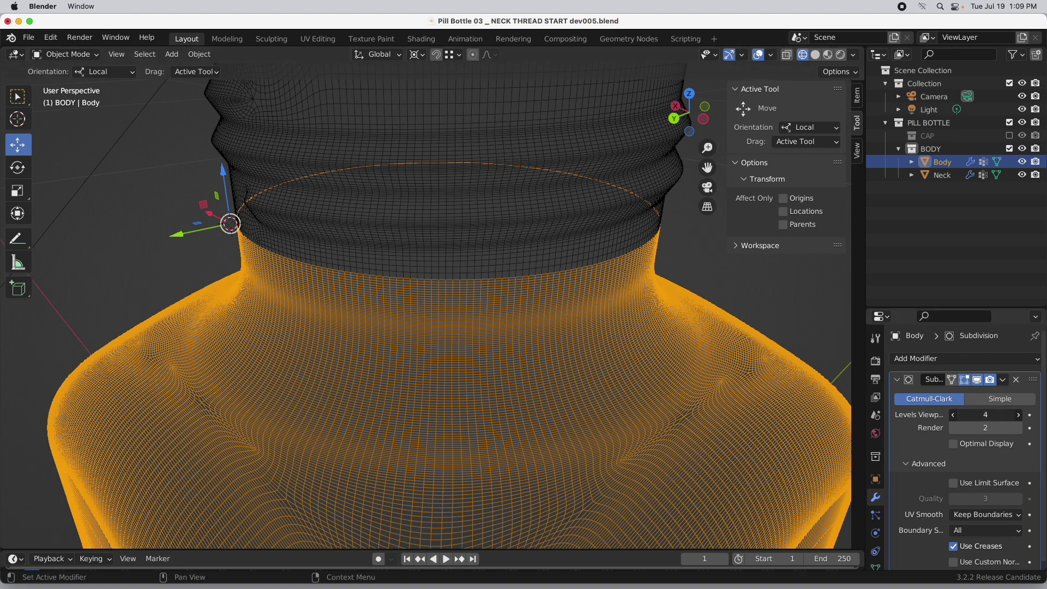
{"action": "type", "text": "3"}
{"action": "key", "text": "Return"}
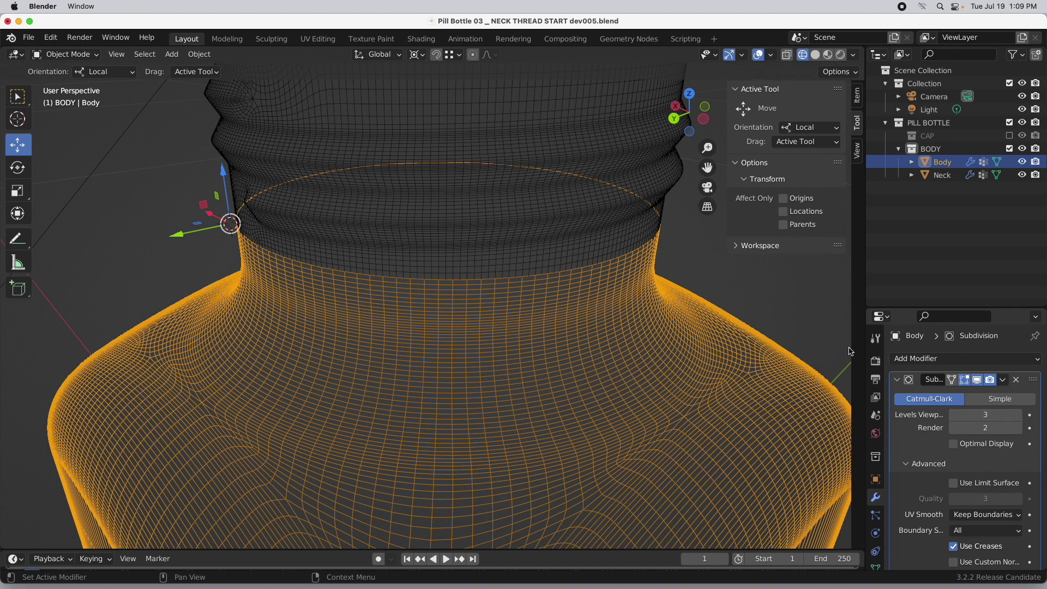
- Deselect the body and inspect the bottle's shoulder, neck and threads in wireframe and in rendered viewport shading
{"action": "left_click", "coordinate": [799, 297]}
{"action": "scroll", "coordinate": [596, 262], "scroll_direction": "down", "scroll_amount": 6}
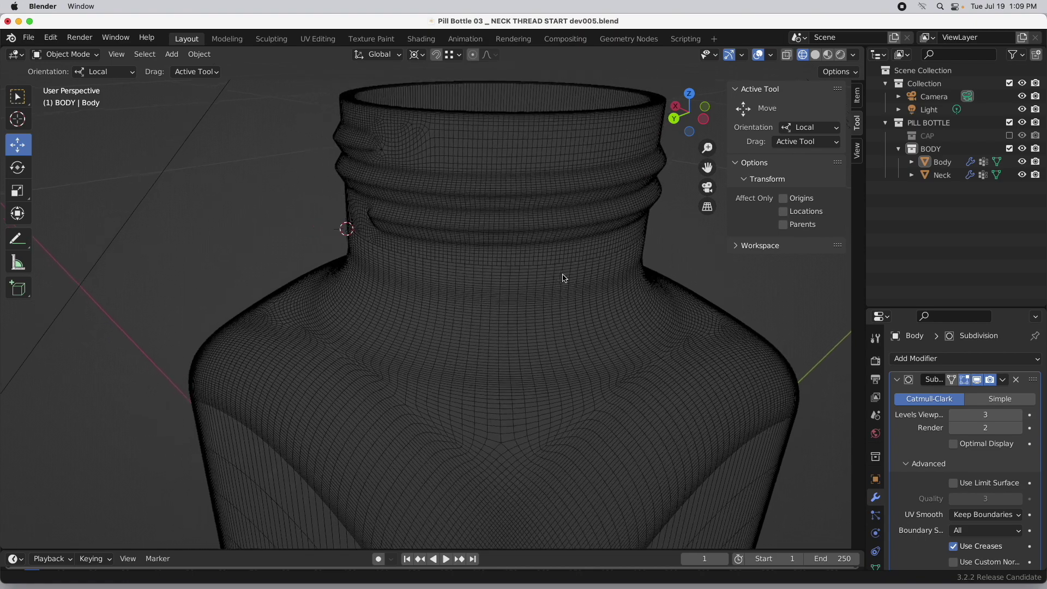
{"action": "mouse_move", "coordinate": [496, 324]}
{"action": "middle_mouse_down"}
{"action": "mouse_move", "coordinate": [464, 349]}
{"action": "mouse_move", "coordinate": [620, 269]}
{"action": "middle_mouse_up"}
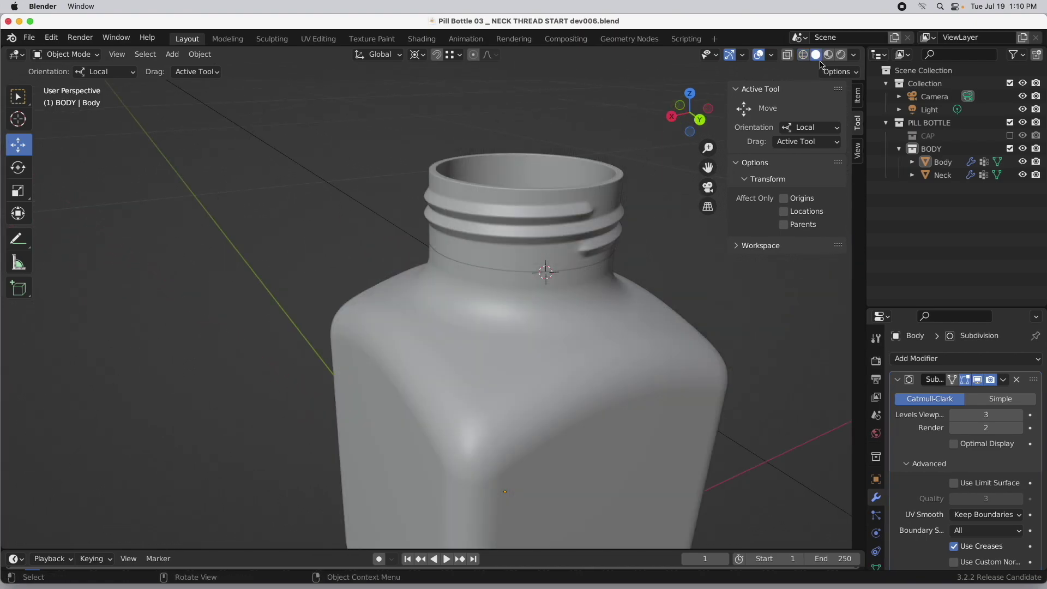
{"action": "left_click", "coordinate": [842, 57]}
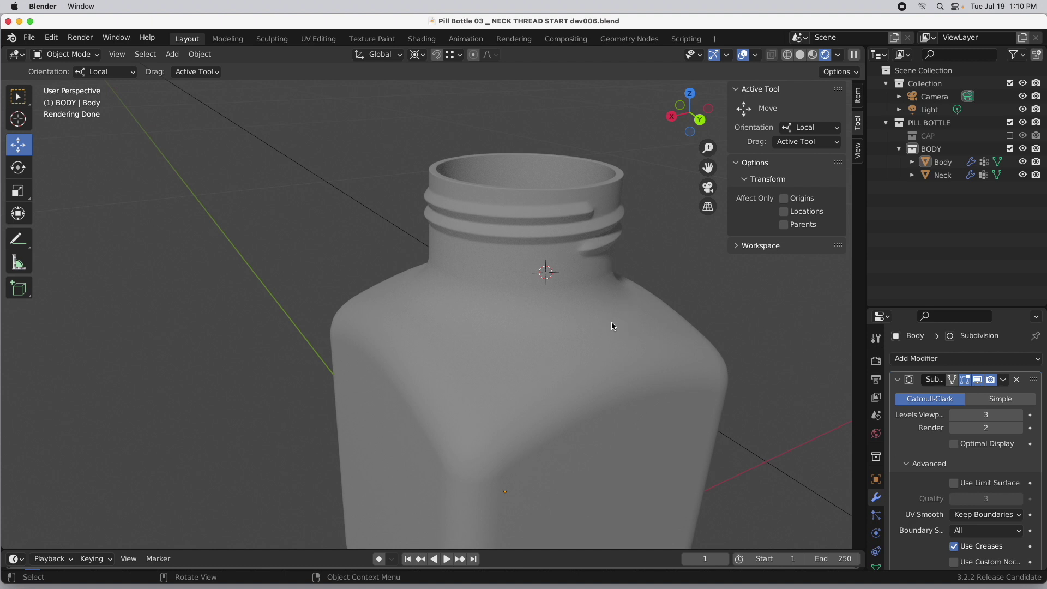
{"action": "middle_click_drag", "start_coordinate": [610, 322], "coordinate": [659, 338]}
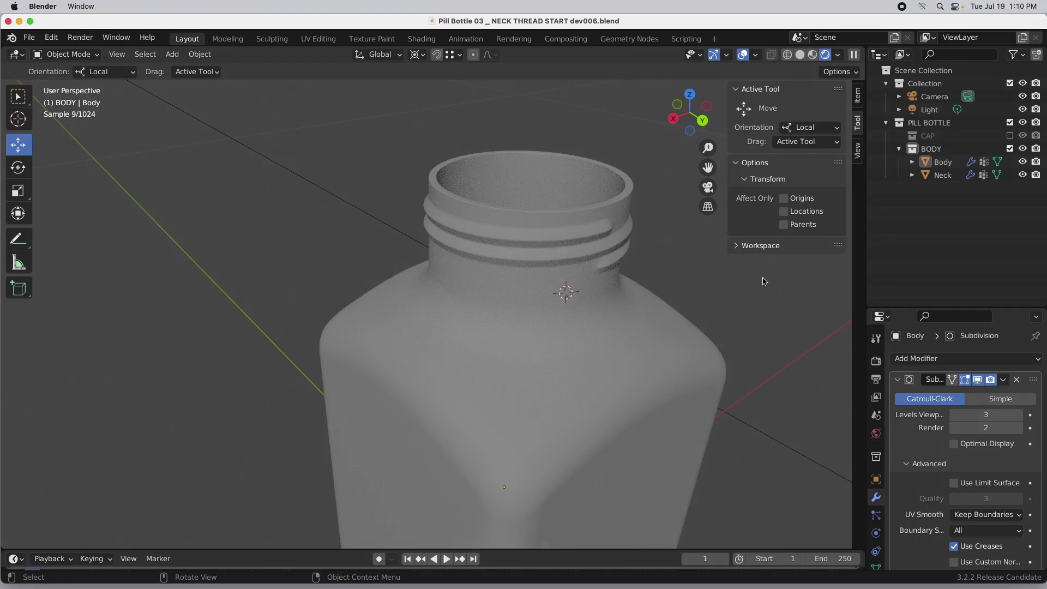